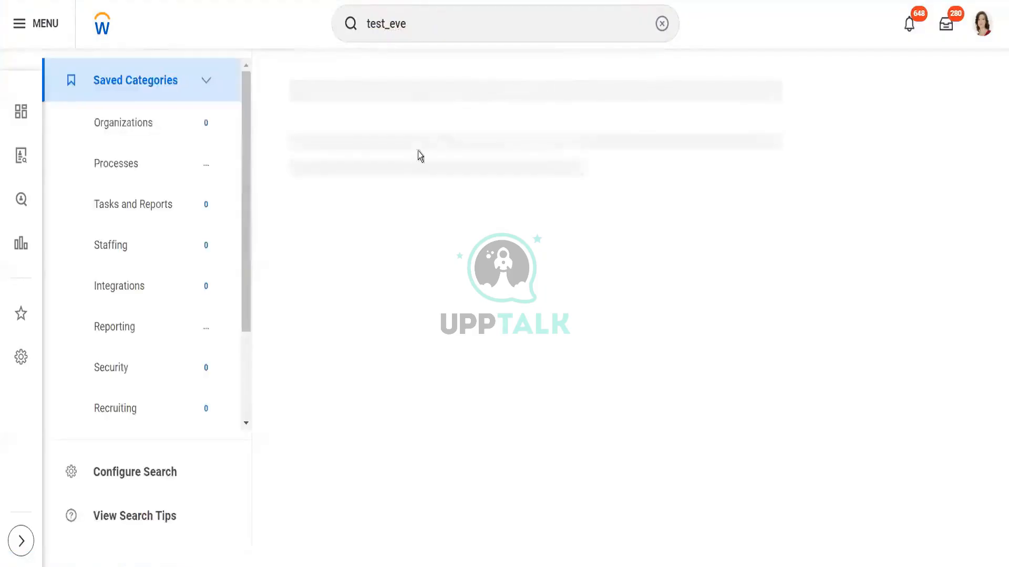
Step: Search for test_Shilpa and open the TestEve_Shilpa supervisory organization
left_click(414, 22)
key("BackSpace")
key("BackSpace")
key("BackSpace")
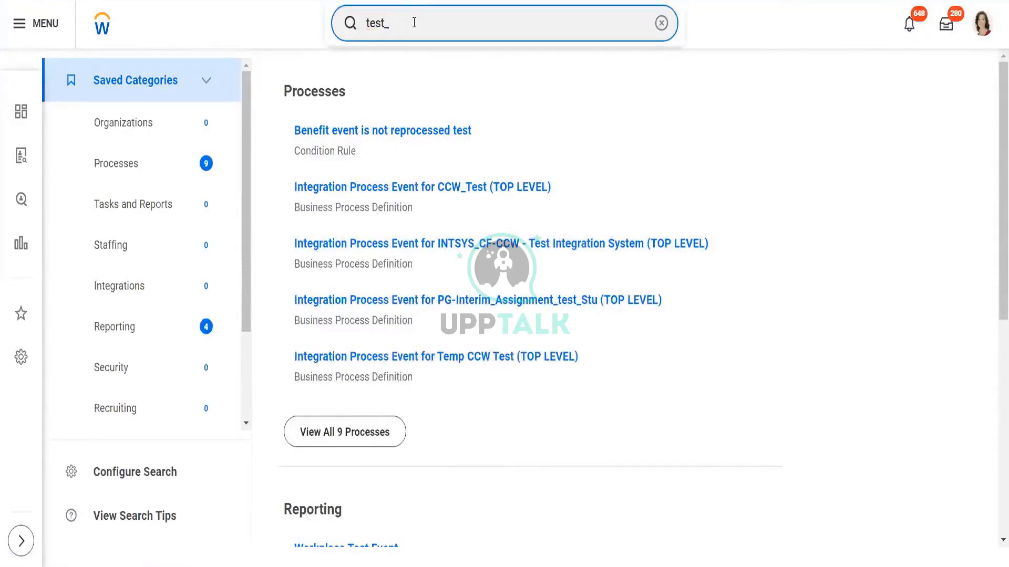
type("Shilpa")
key("Return")
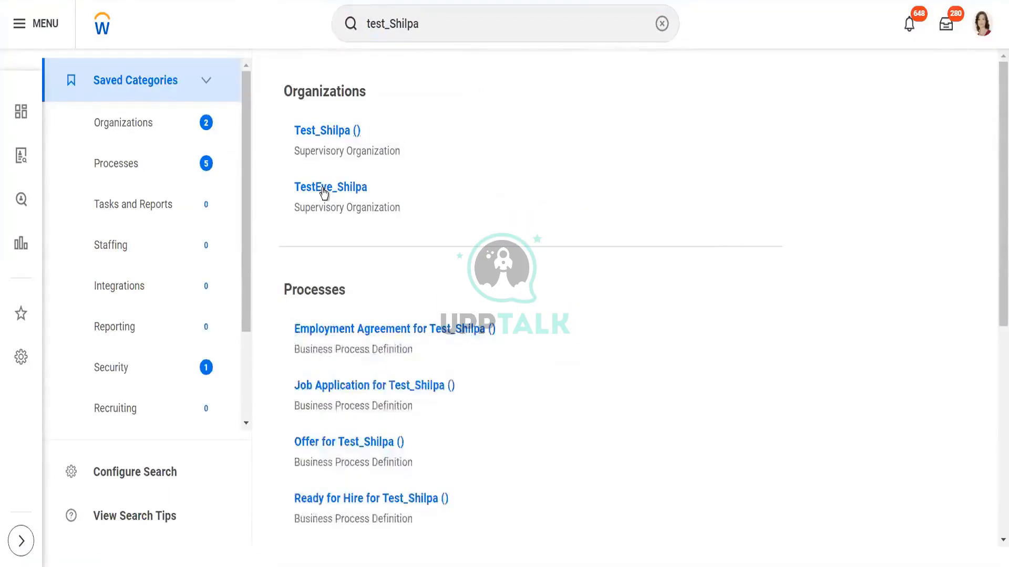
left_click(324, 189)
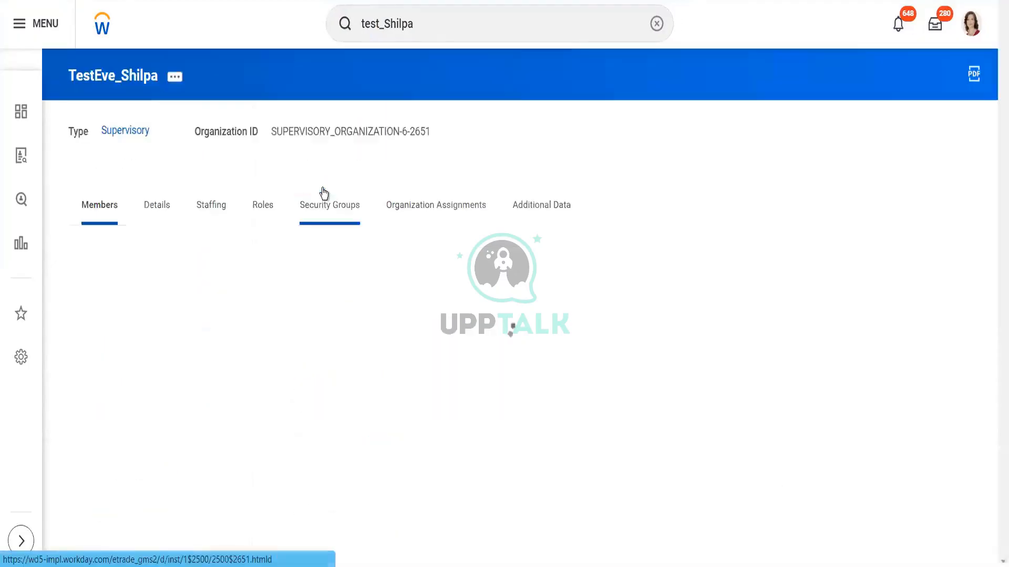
Step: Start Create, Copy, or Link Business Process Definition for the organization and choose Job Application as the business process type
left_click(176, 77)
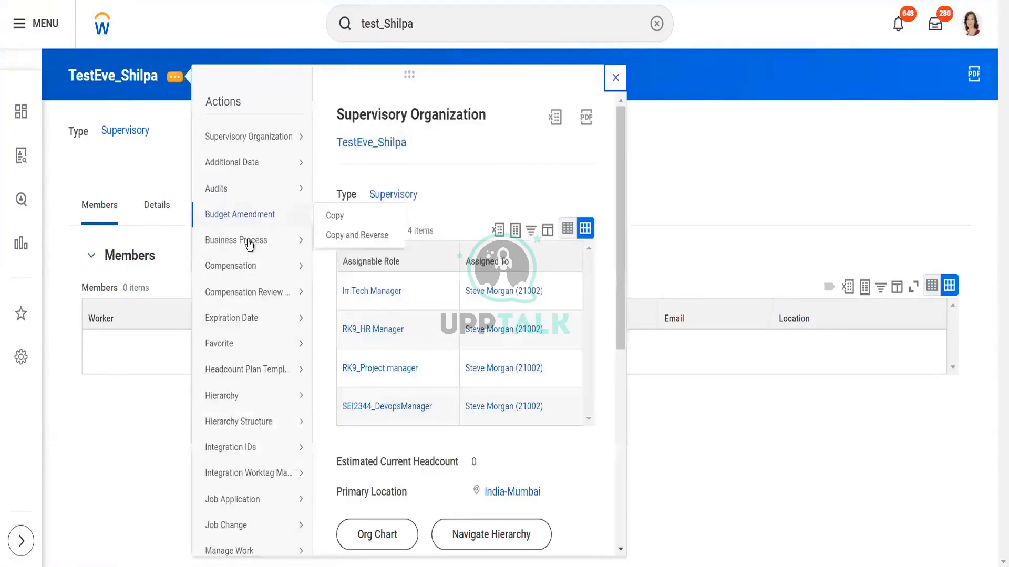
mouse_move(249, 246)
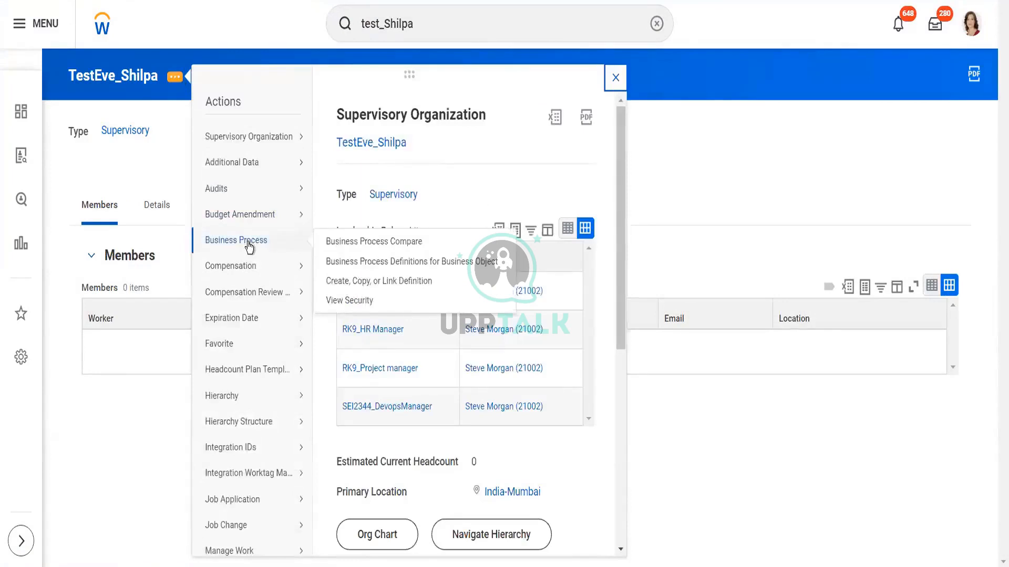
left_click(351, 280)
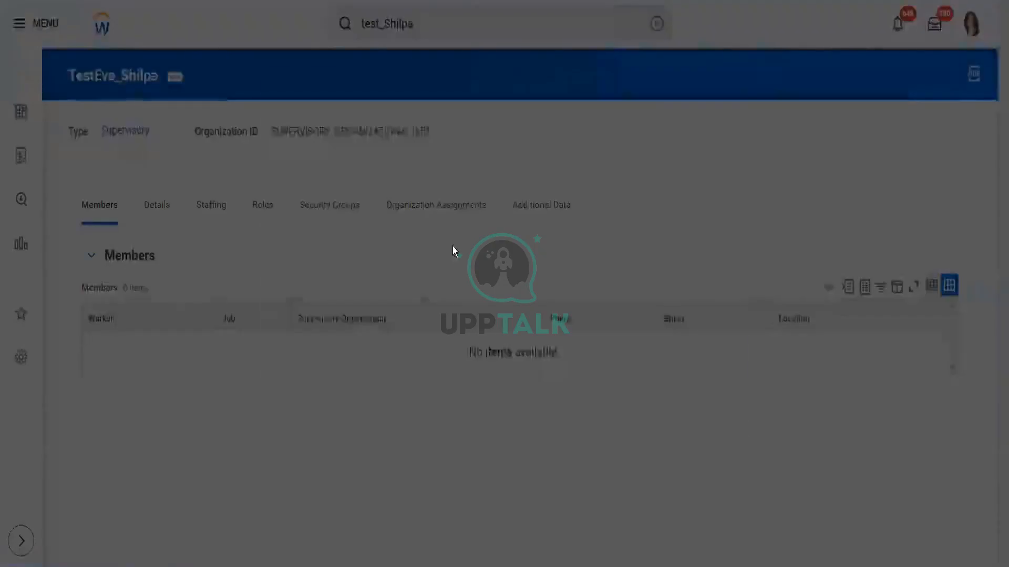
left_click(452, 290)
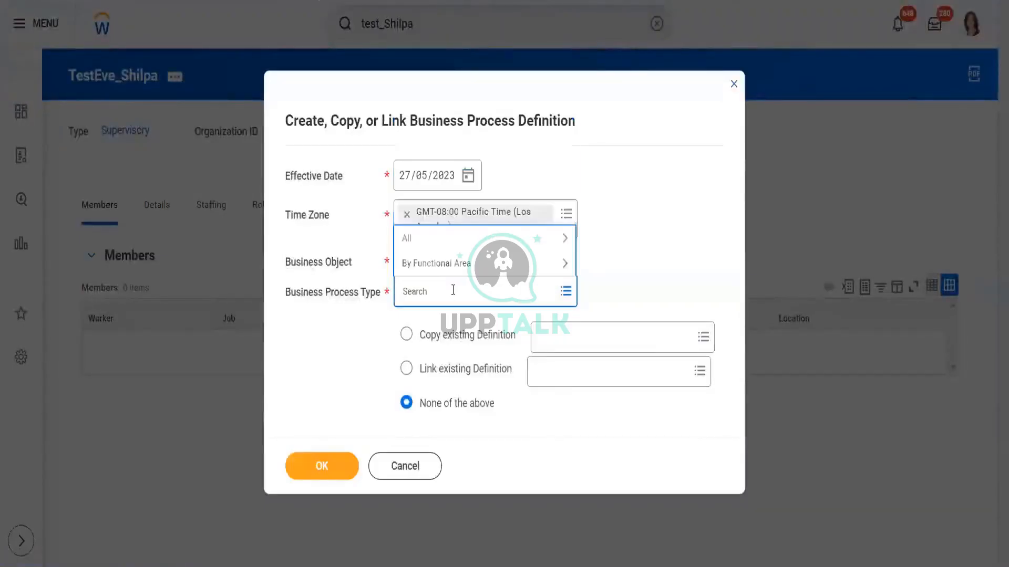
type("Job appl")
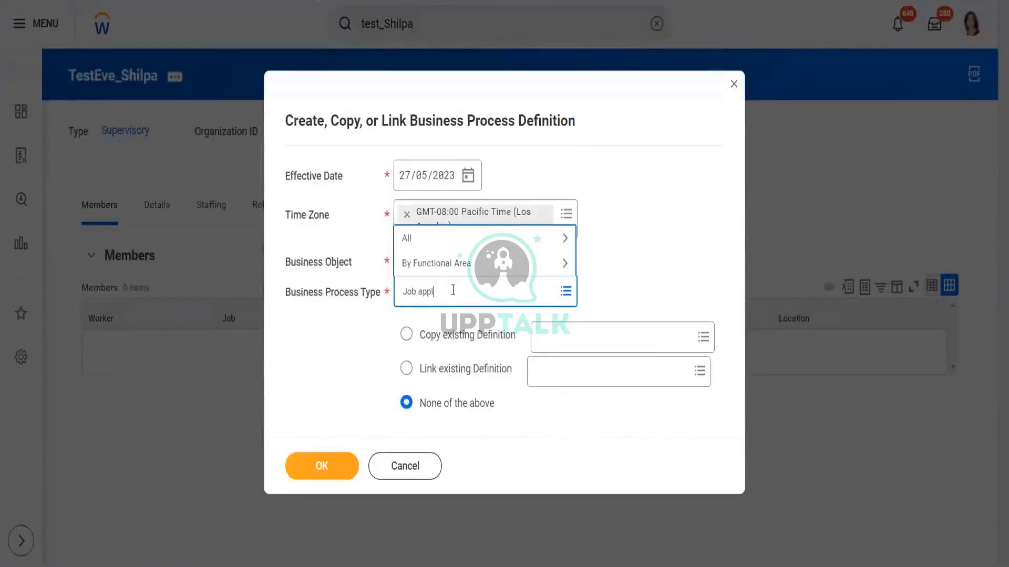
type("ic")
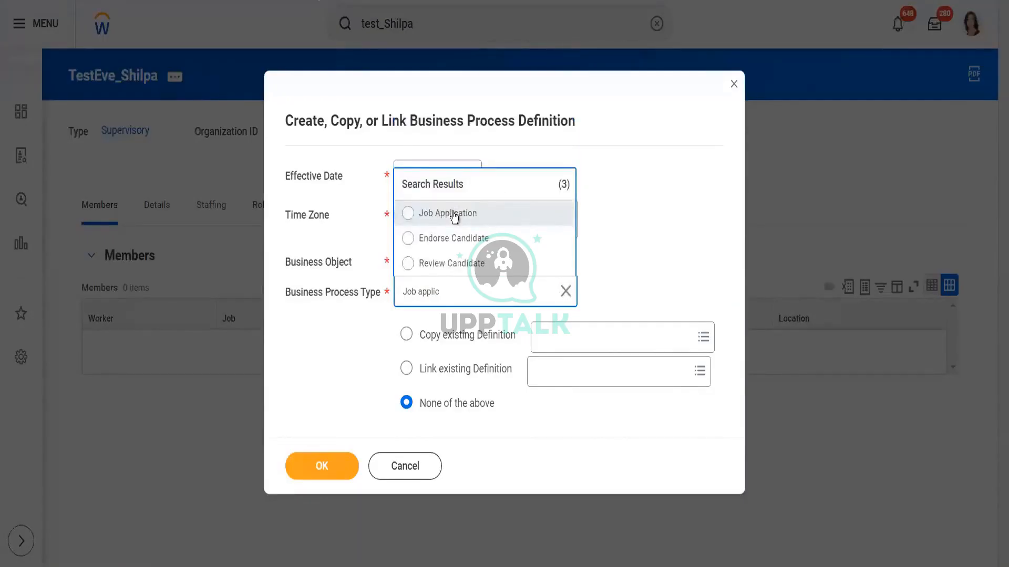
left_click(454, 215)
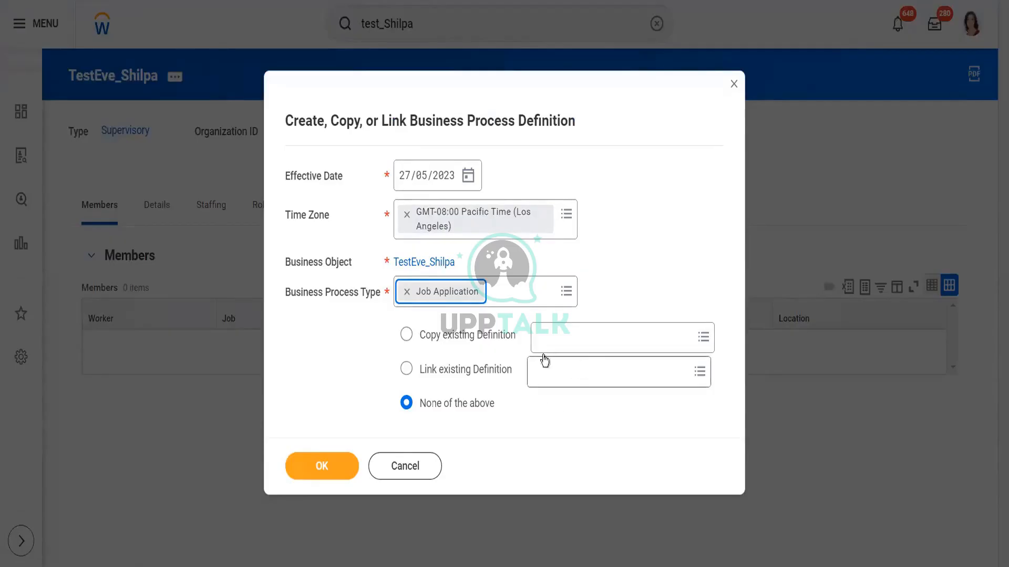
Step: Copy the existing Job Application (Default Definition) and confirm creating the new business process definition
left_click(459, 336)
left_click(584, 335)
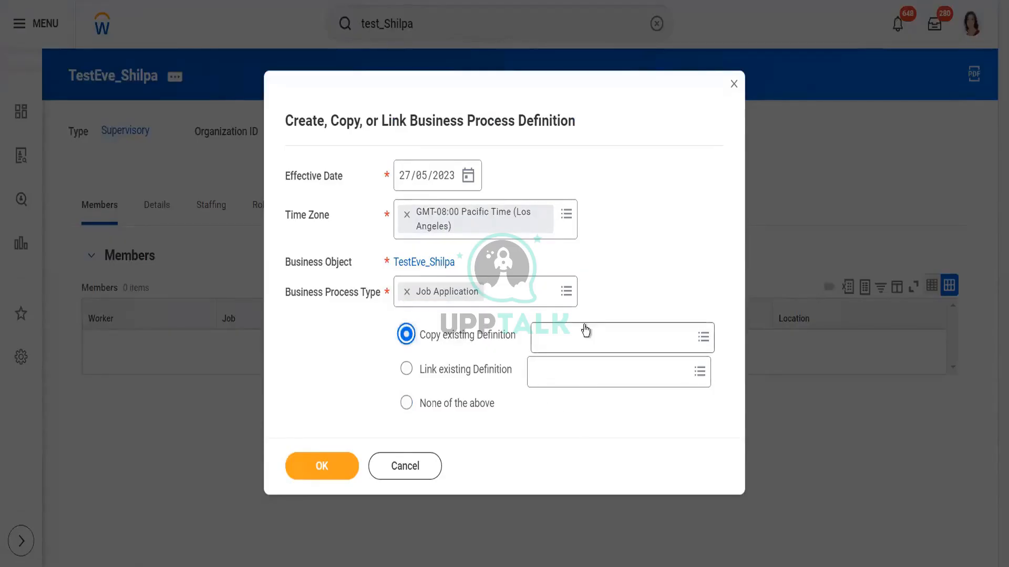
type("job")
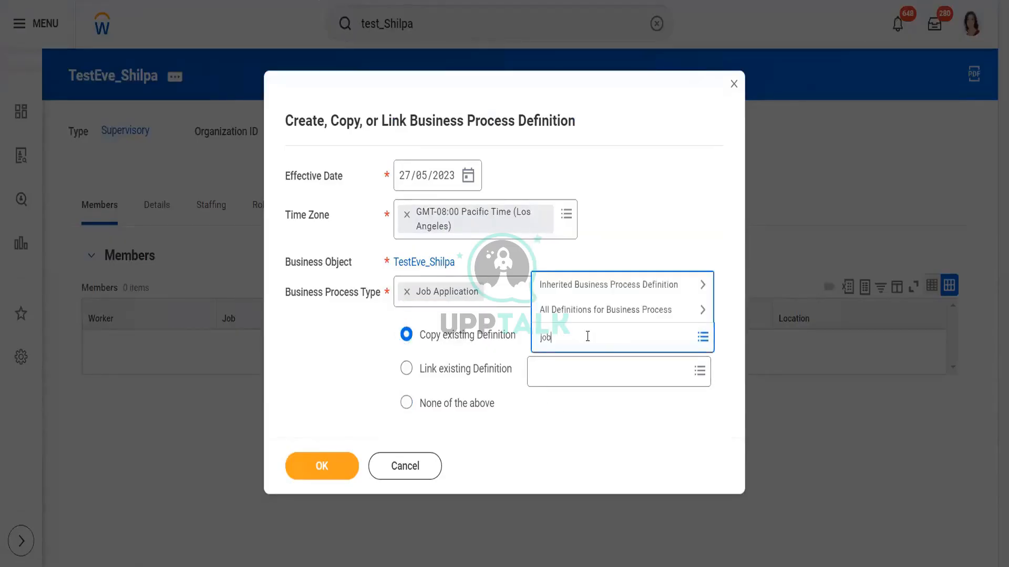
type(" applicatio")
key("Return")
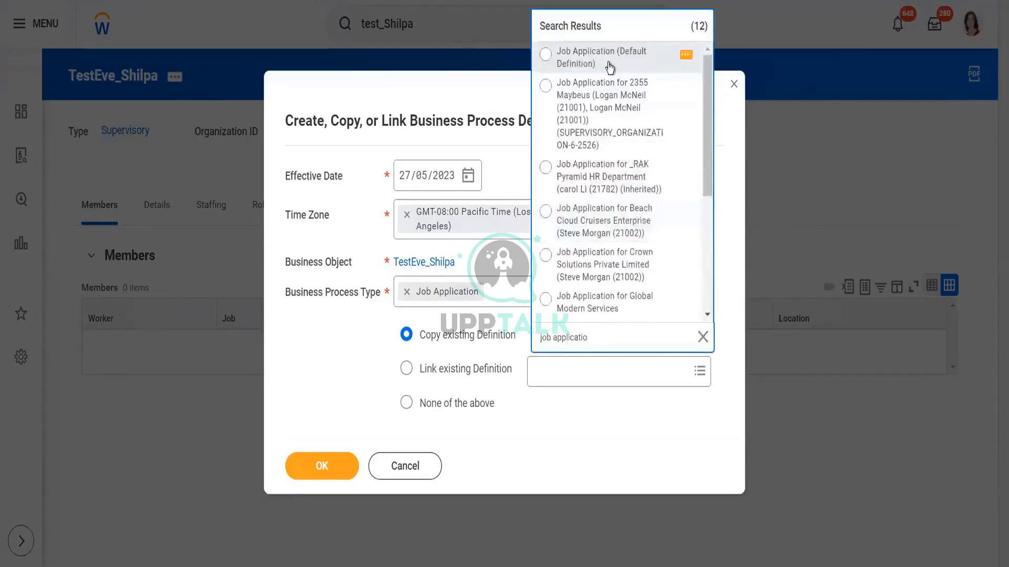
left_click(609, 67)
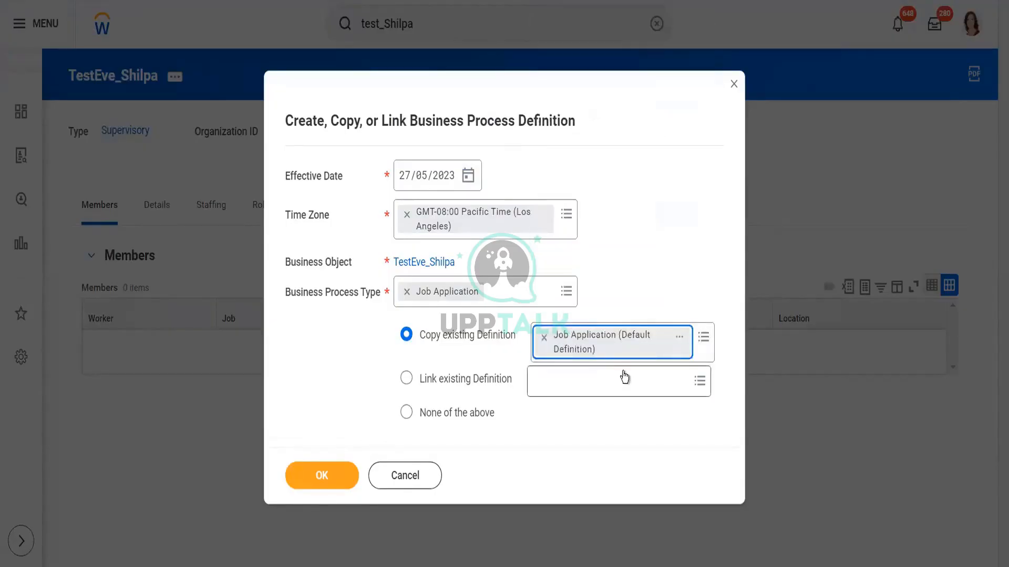
left_click(324, 482)
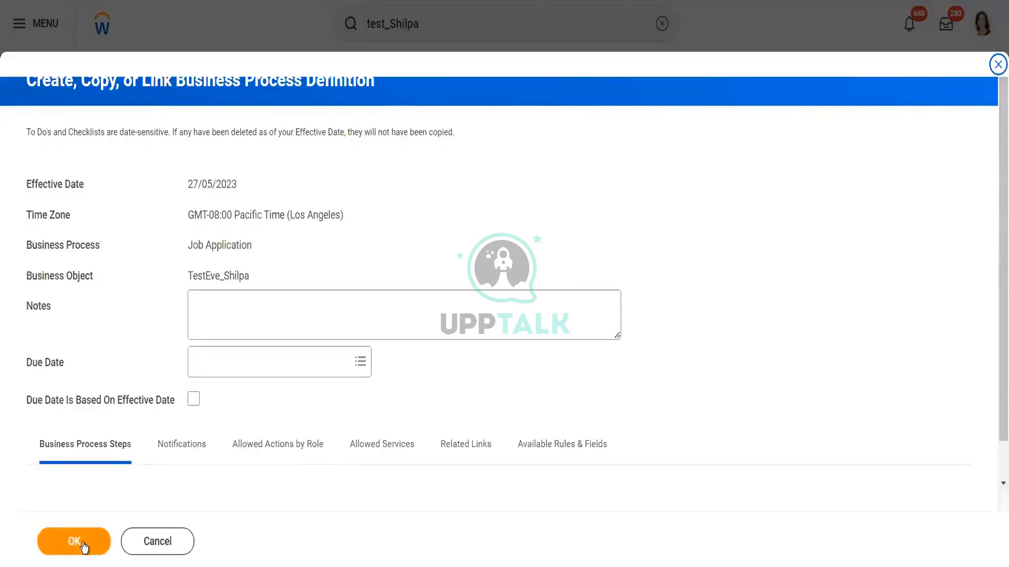
left_click(85, 543)
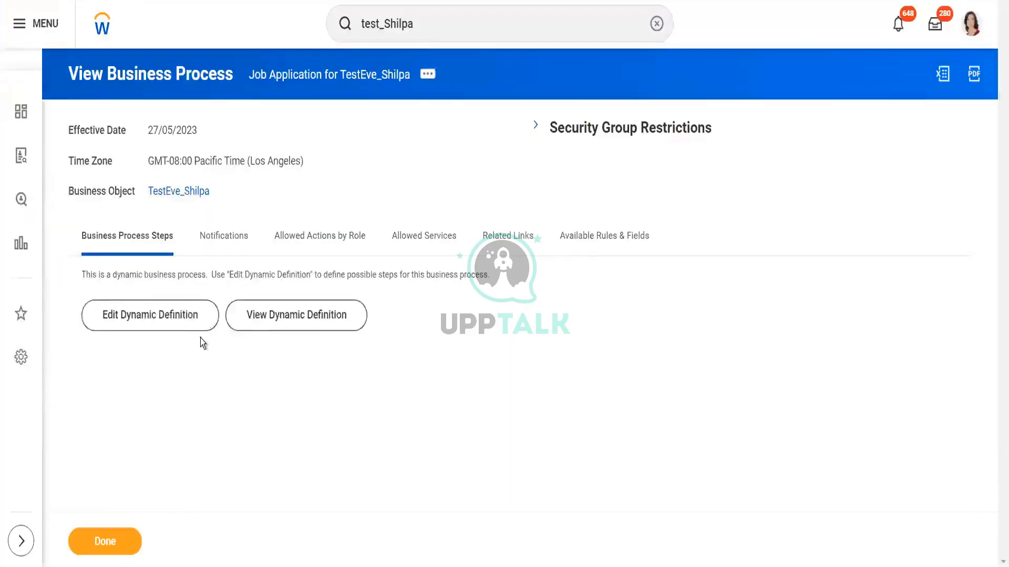
Step: View the dynamic definition of the new Job Application process and examine its initial and possible next steps
left_click(265, 318)
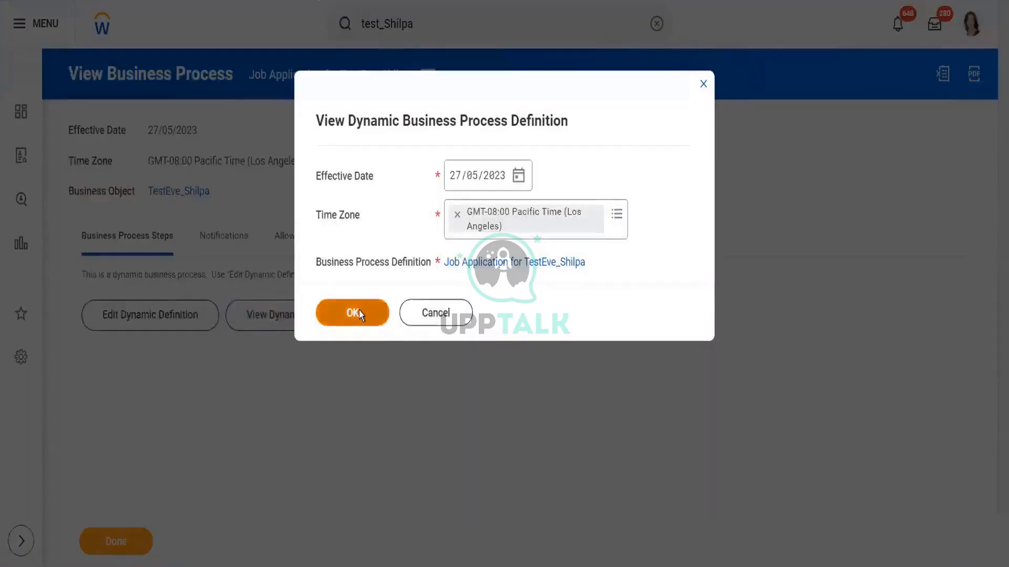
left_click(359, 312)
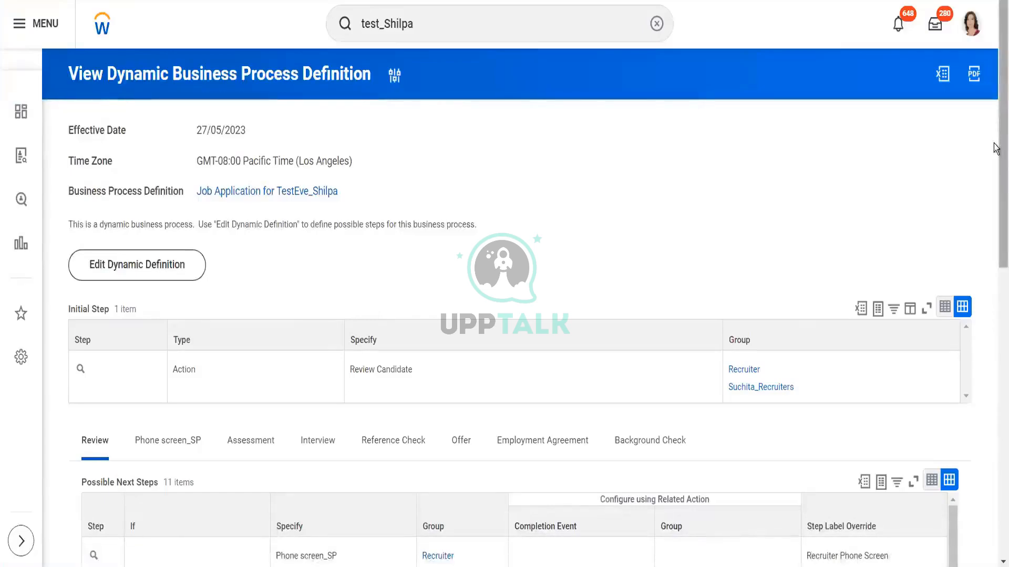
scroll(995, 158, "down", 2)
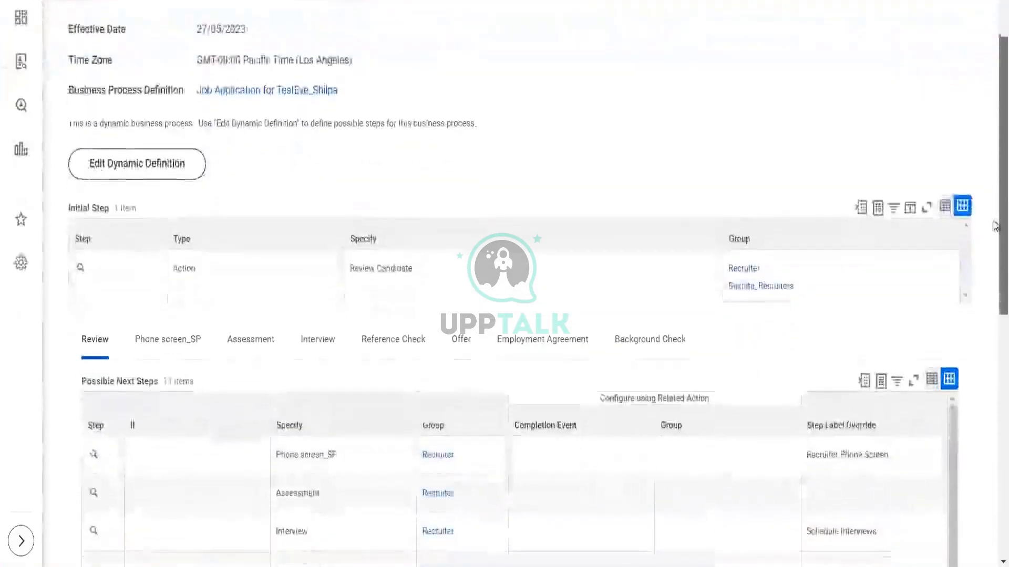
scroll(994, 226, "down", 2)
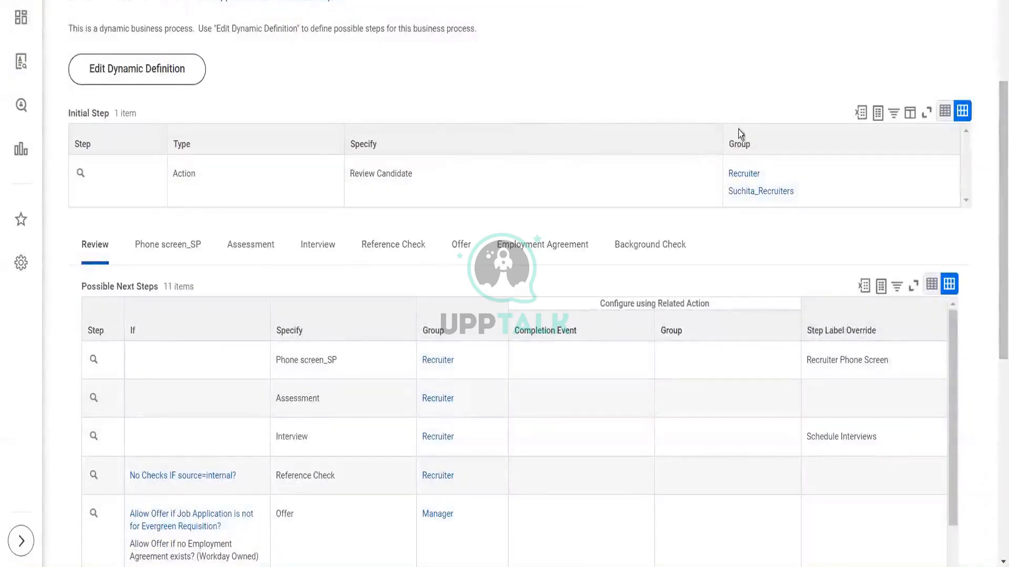
scroll(995, 231, "down", 2)
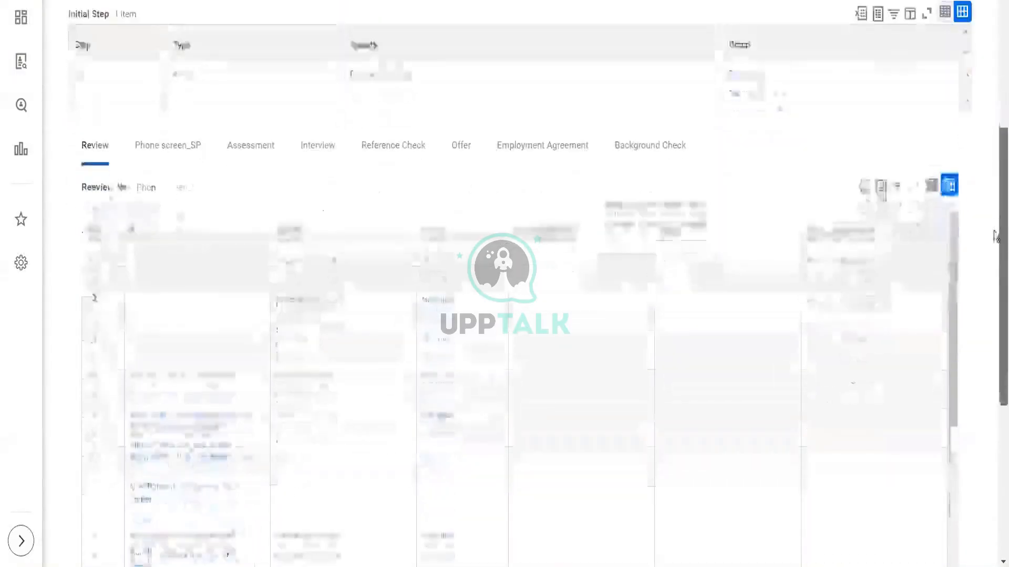
scroll(994, 235, "up", 3)
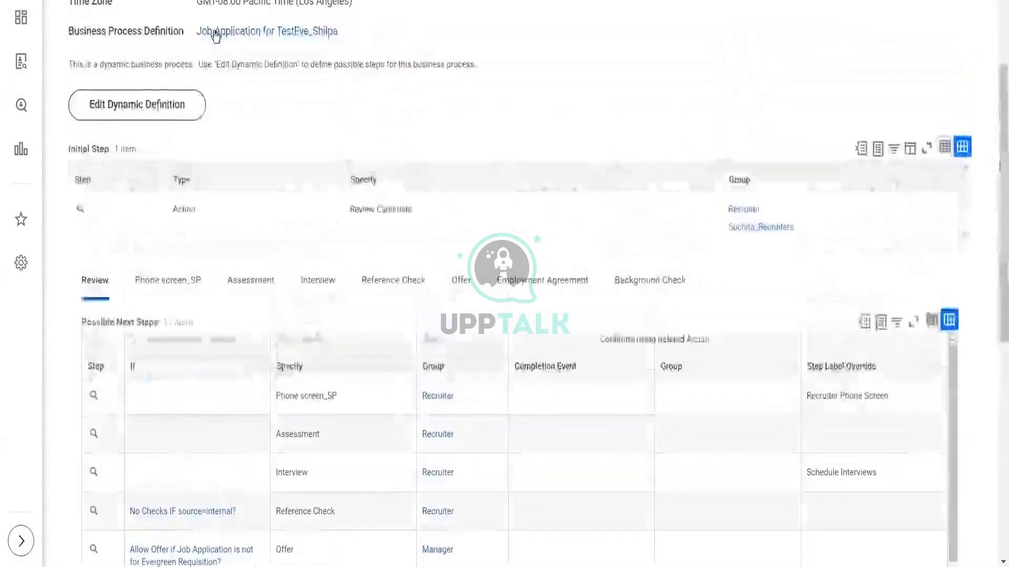
Step: Open the dynamic definition for editing and examine the initial step and the Review tab's possible next steps
left_click(156, 105)
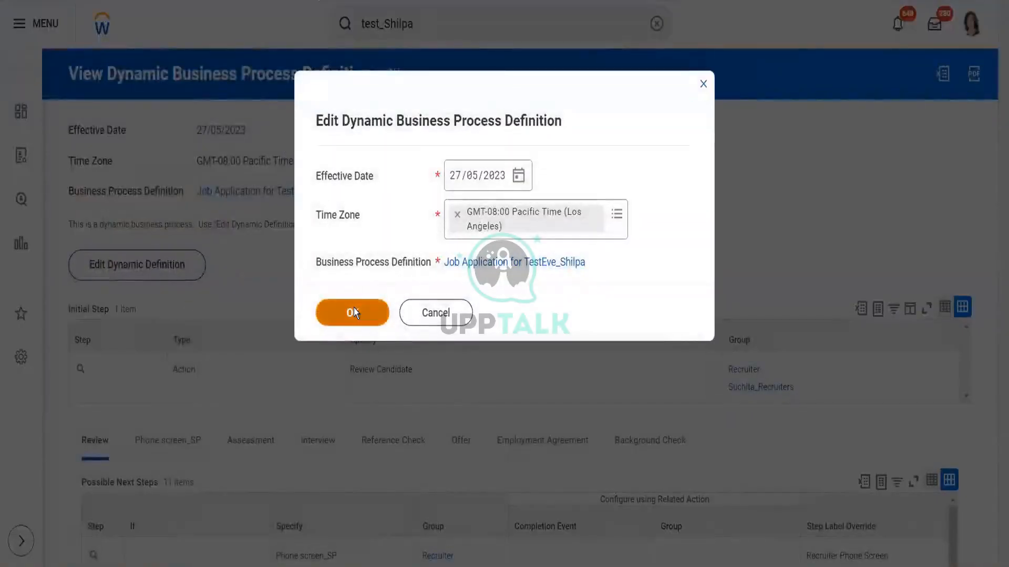
left_click(354, 312)
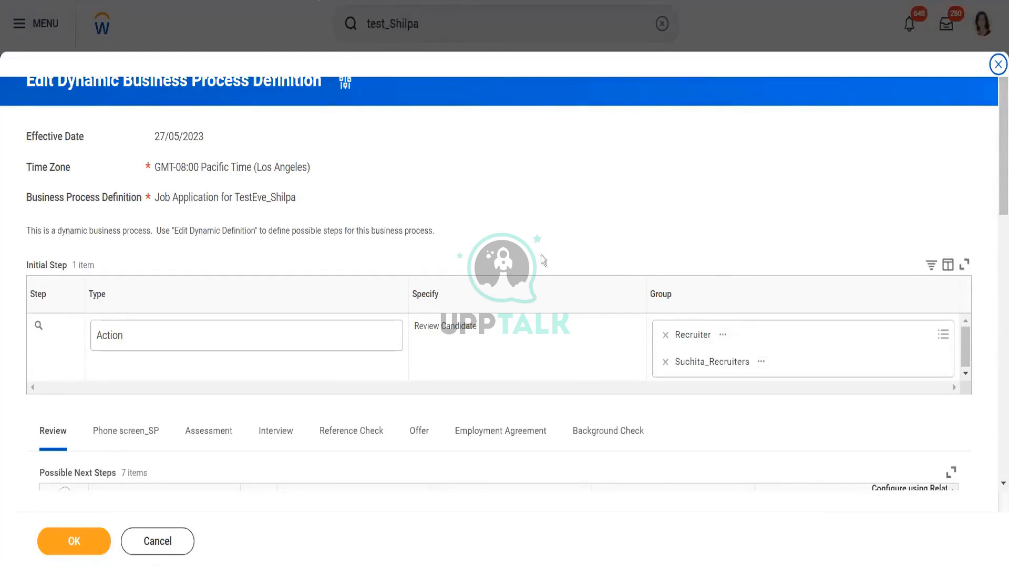
left_click_drag(479, 330, 412, 330)
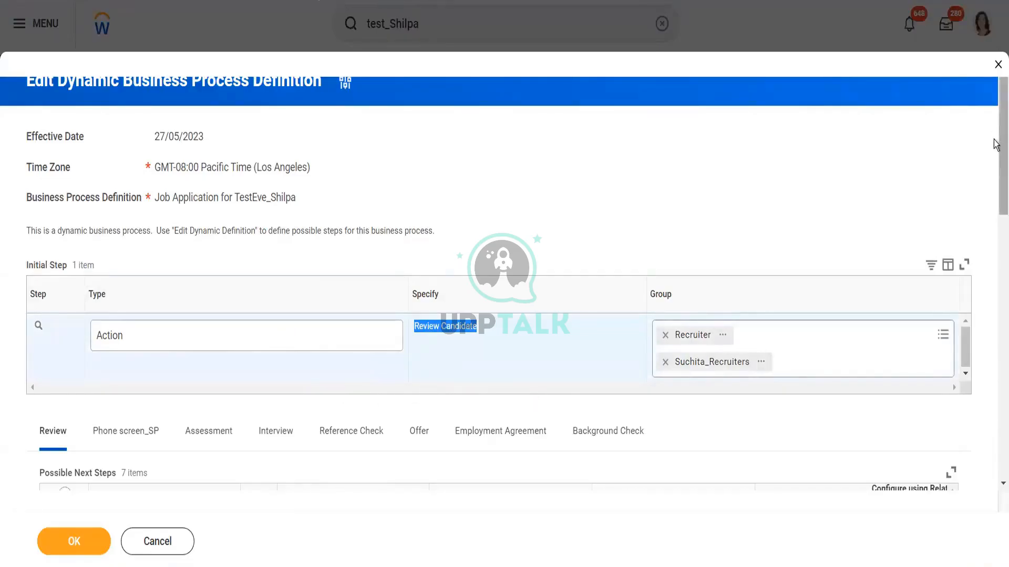
scroll(1001, 147, "down", 5)
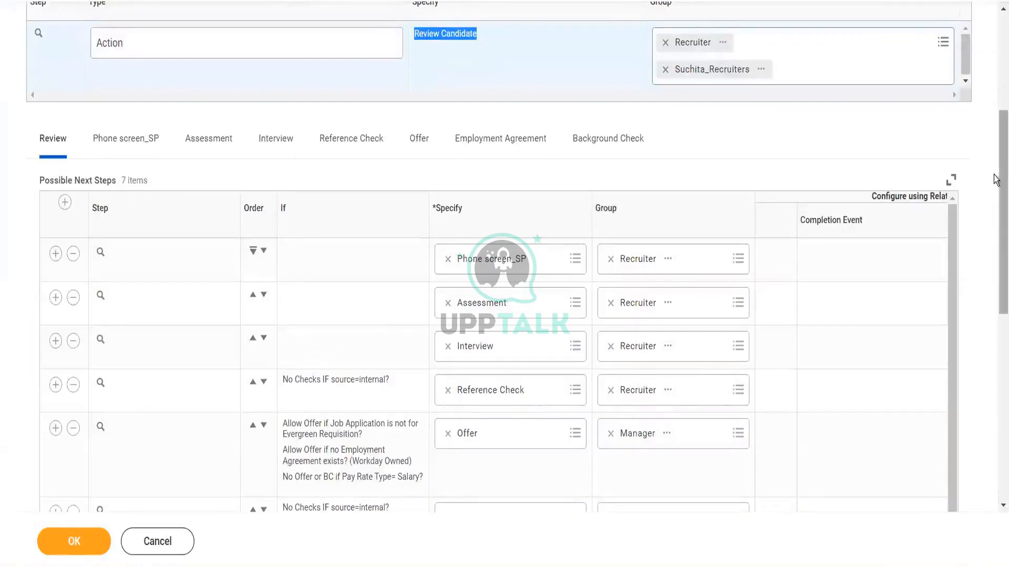
scroll(994, 178, "up", 3)
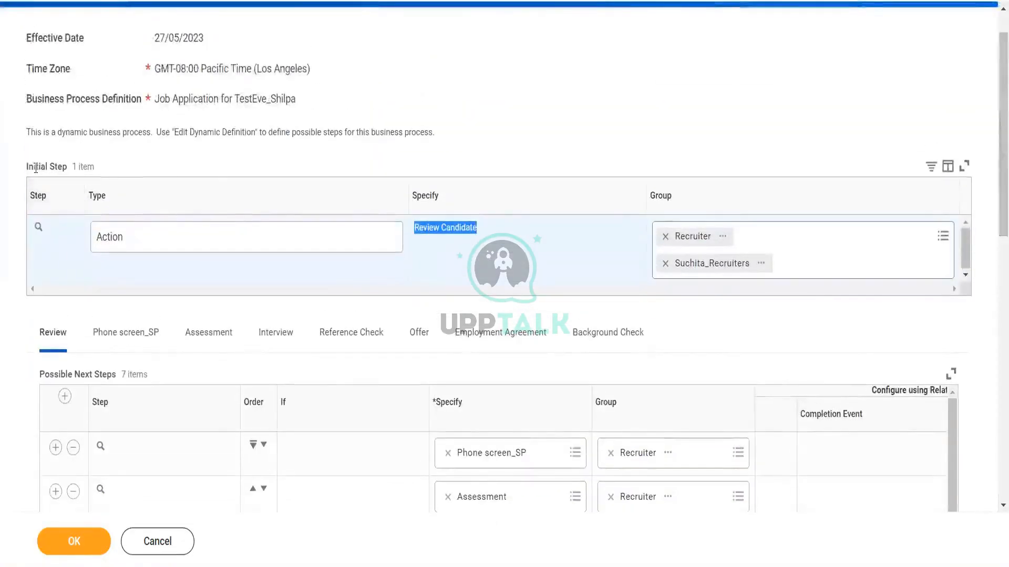
left_click_drag(24, 166, 73, 167)
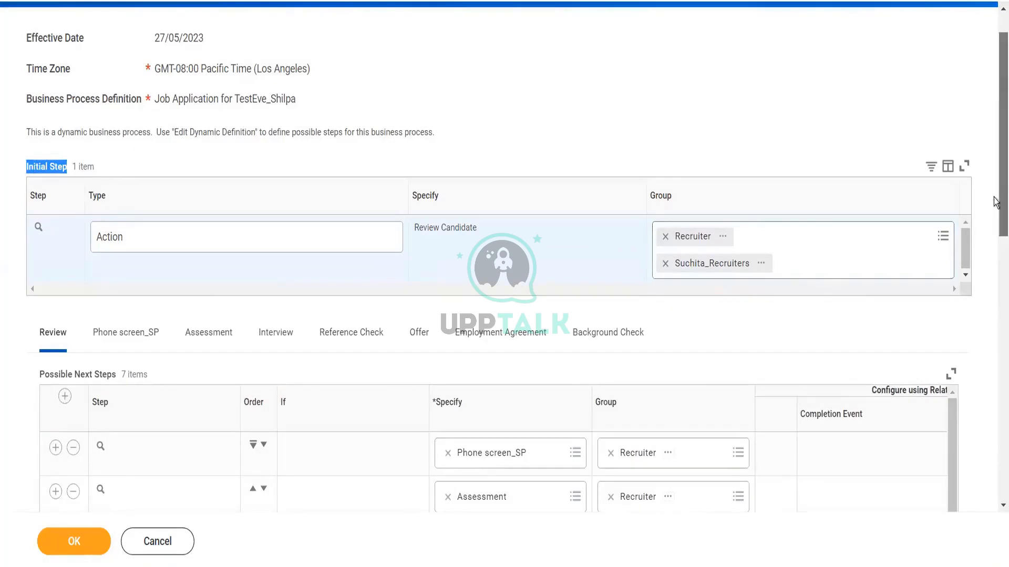
mouse_move(995, 197)
left_mouse_down()
mouse_move(996, 277)
mouse_move(996, 217)
left_mouse_up()
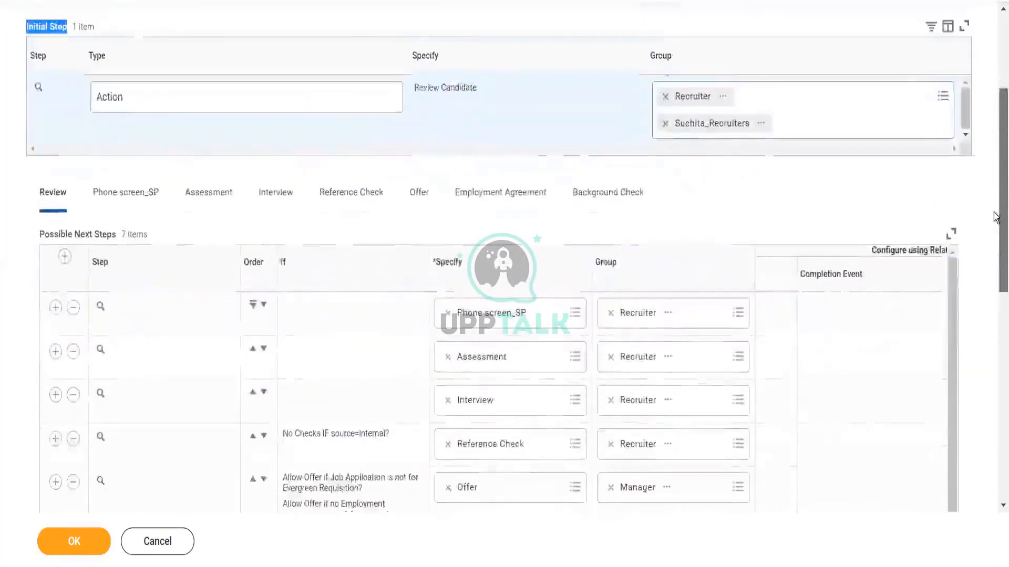
scroll(996, 217, "up", 1)
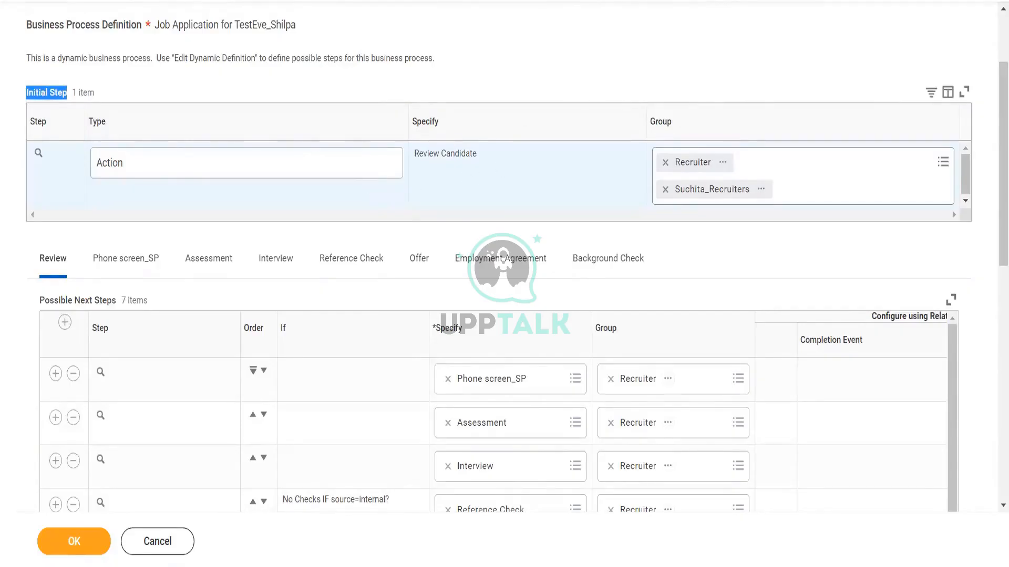
Step: Duplicate the browser tab, decline the session restore, and rerun the recent test_Shilpa search
right_click(231, 1)
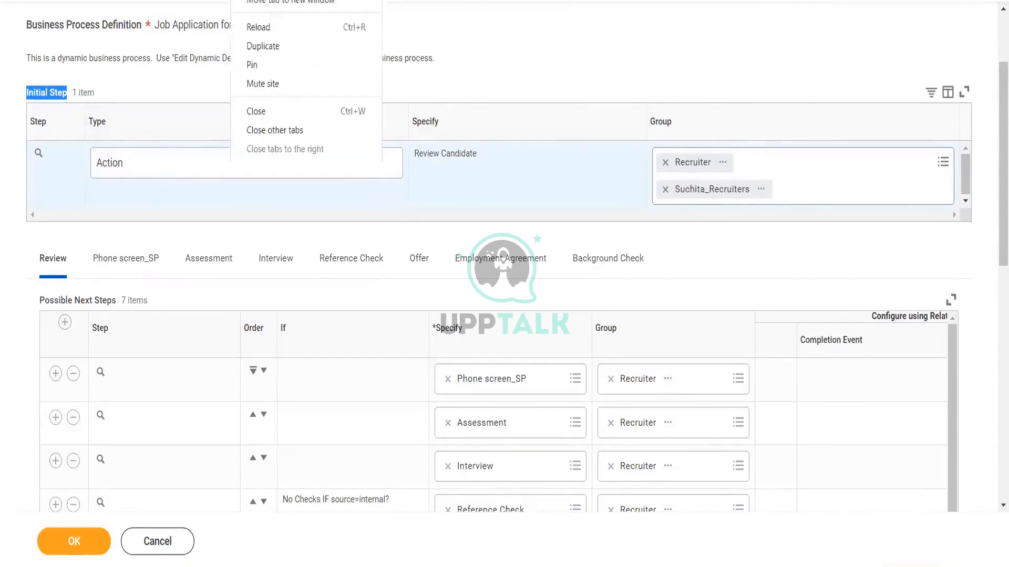
left_click(288, 47)
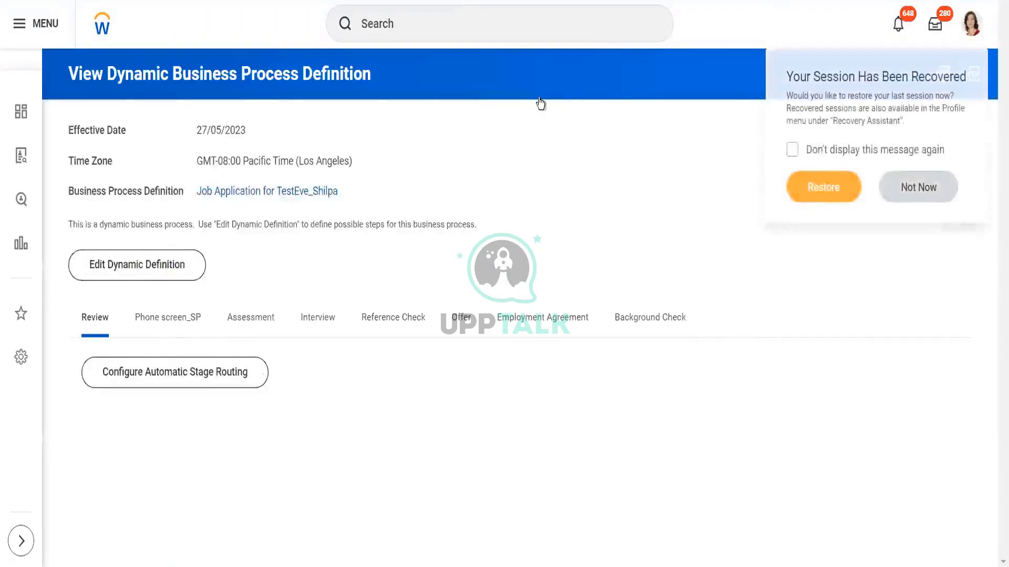
left_click(908, 190)
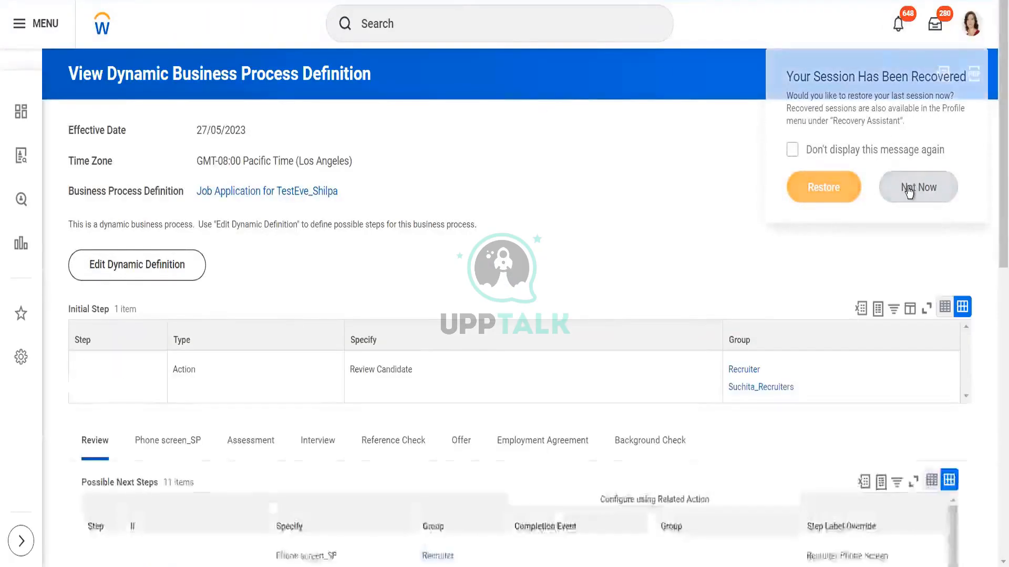
left_click(432, 15)
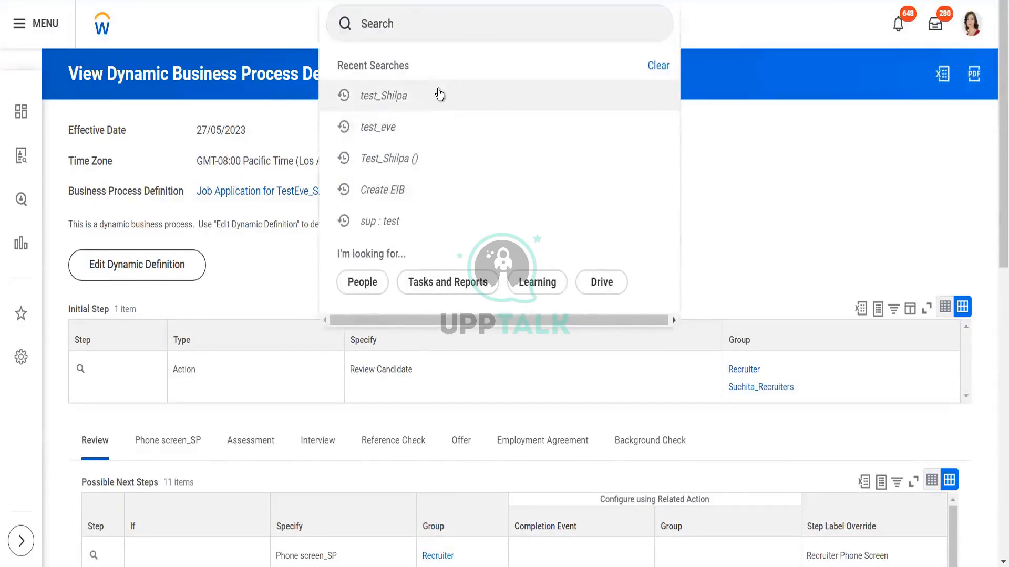
left_click(439, 94)
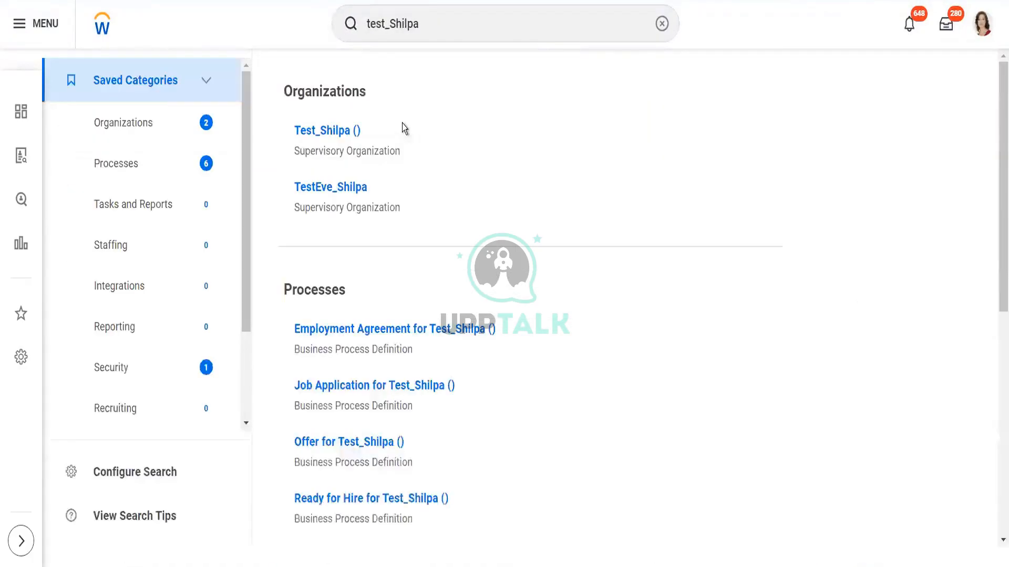
Step: From the TestEve_Shilpa supervisory organization, start creating a business process definition with type Review Candidate
left_click(330, 190)
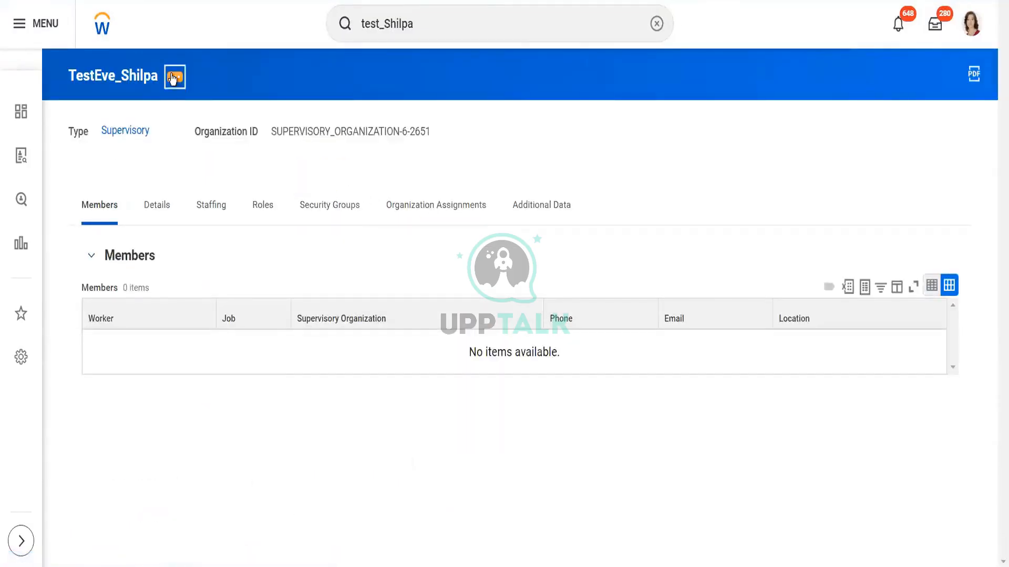
left_click(173, 78)
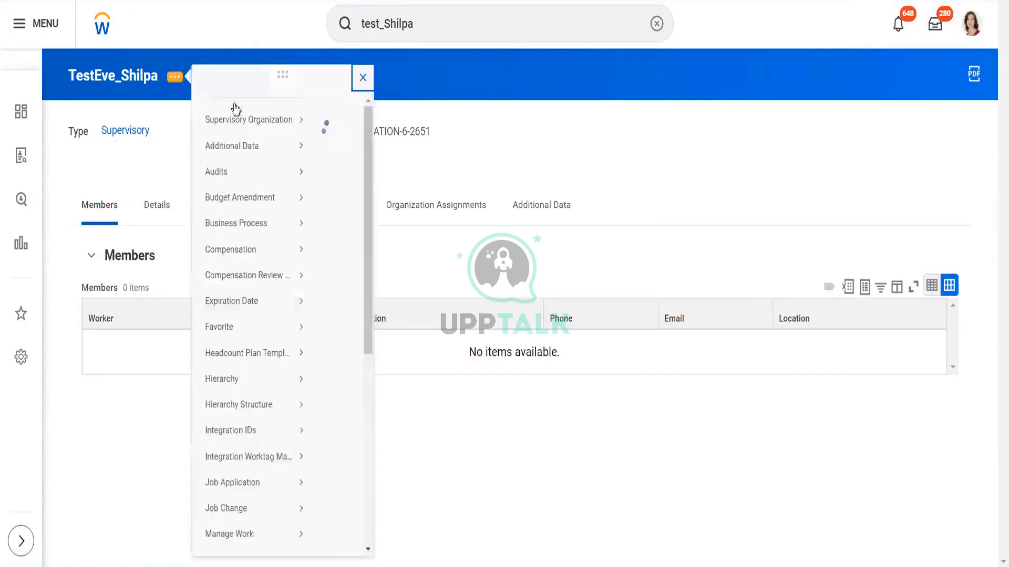
mouse_move(255, 239)
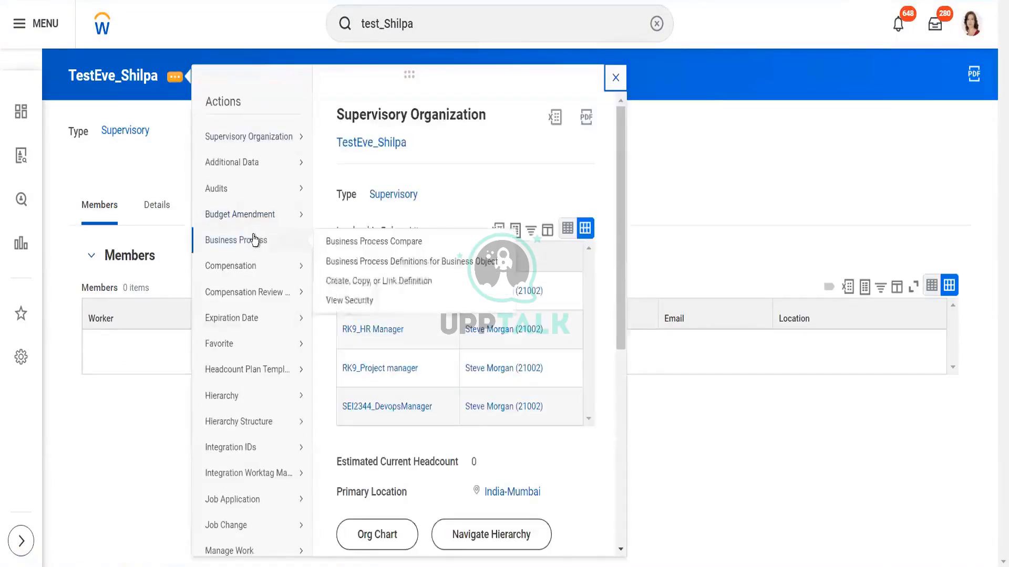
left_click(380, 282)
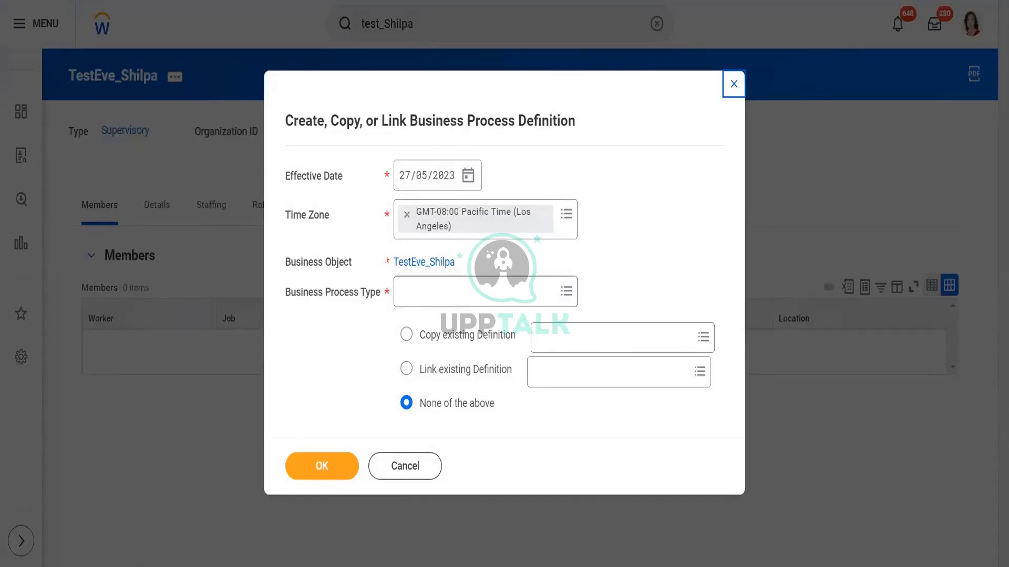
left_click(466, 295)
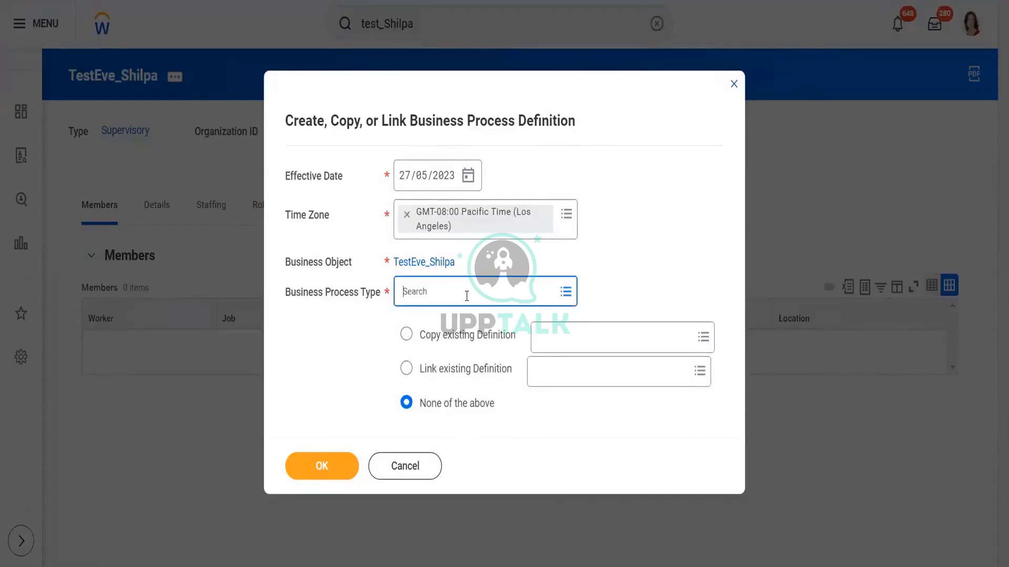
type("job appl")
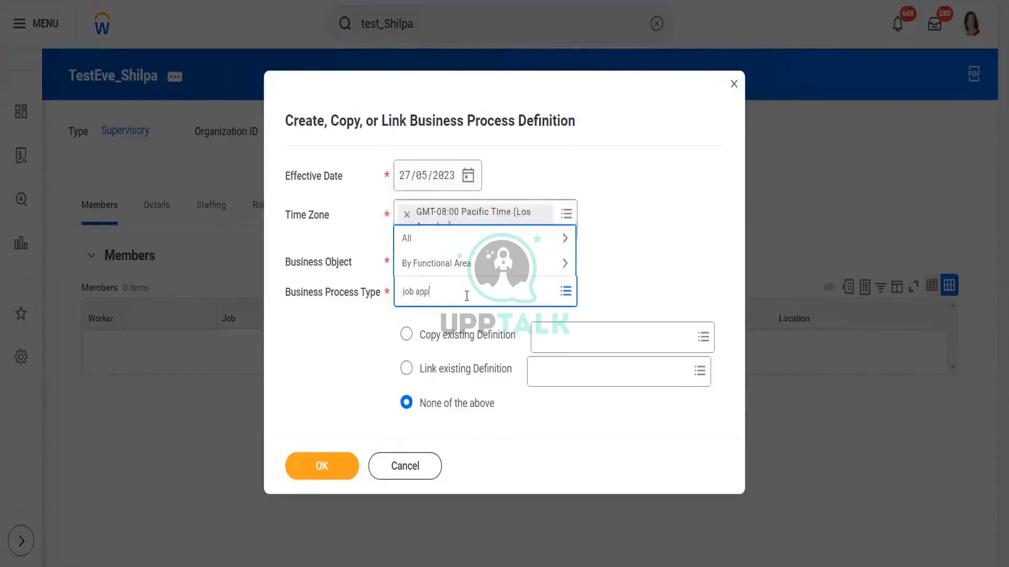
type("ic")
key("Return")
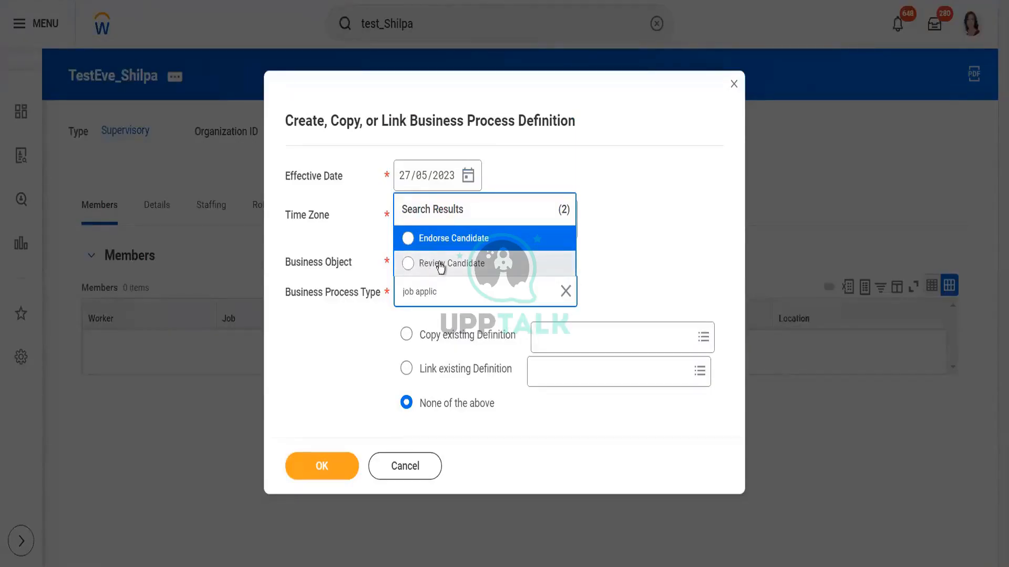
left_click(440, 265)
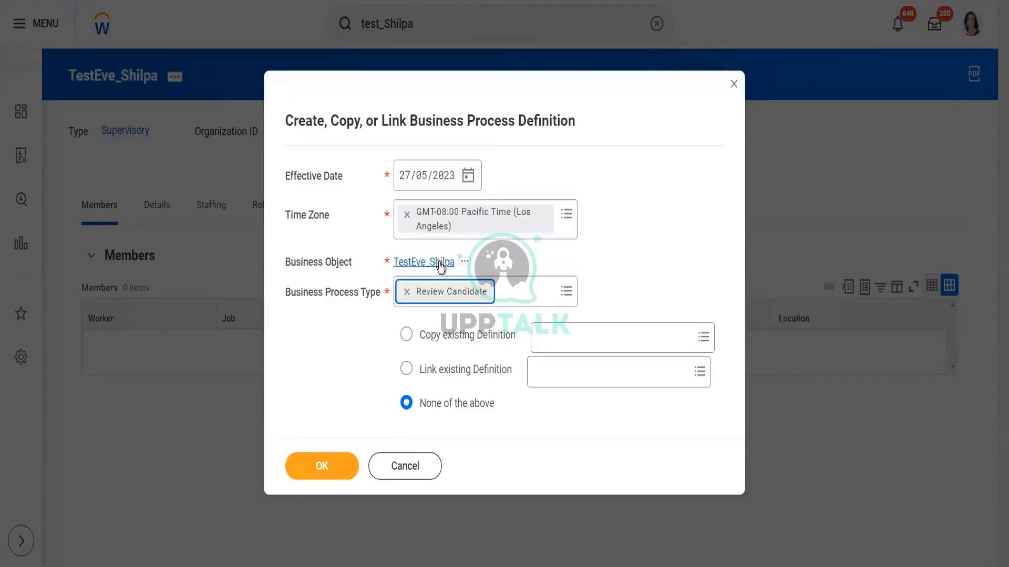
Step: Copy the existing Review Candidate (Default Definition) and confirm the new definition
left_click(588, 345)
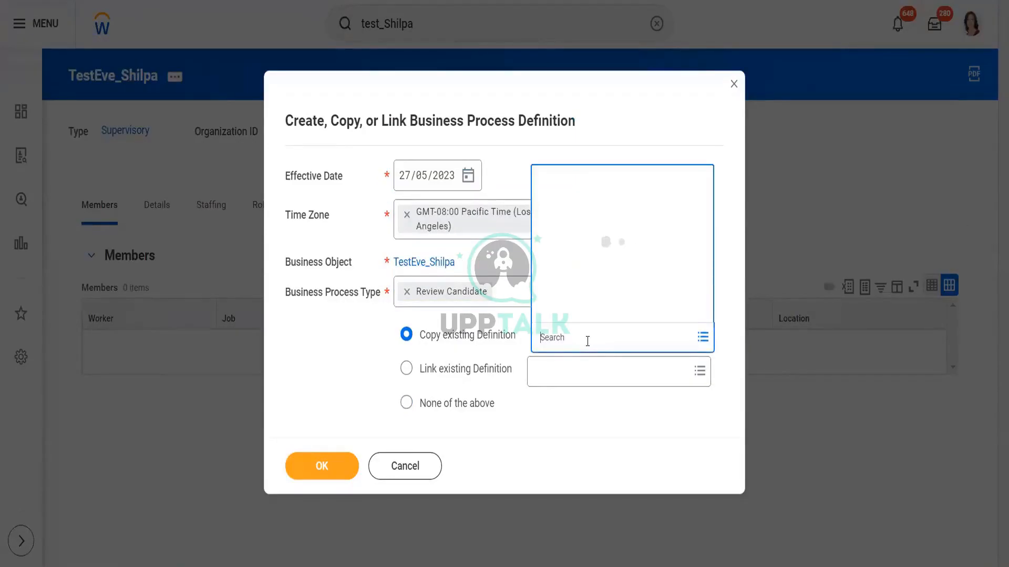
type("review")
key("Return")
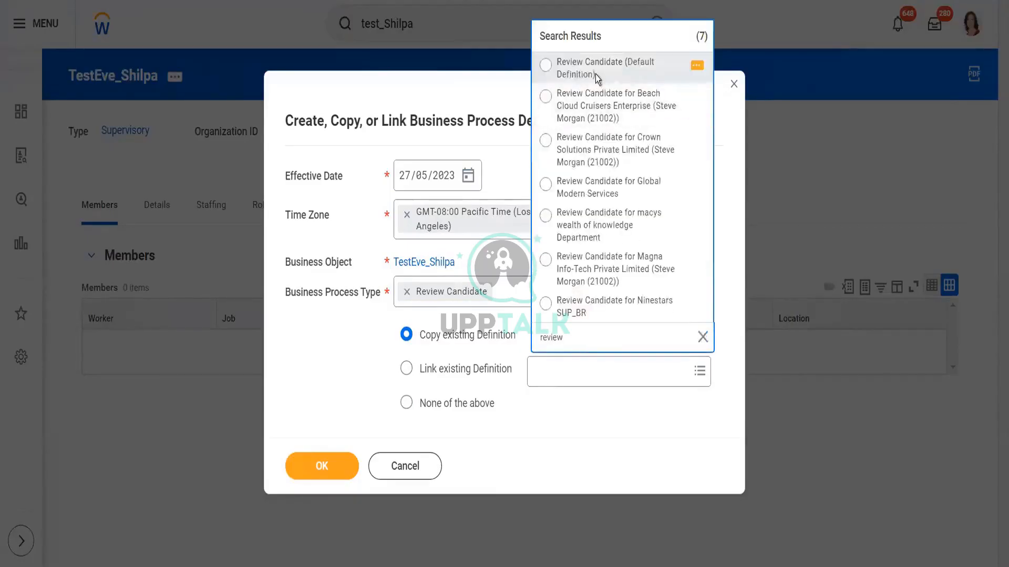
left_click(595, 74)
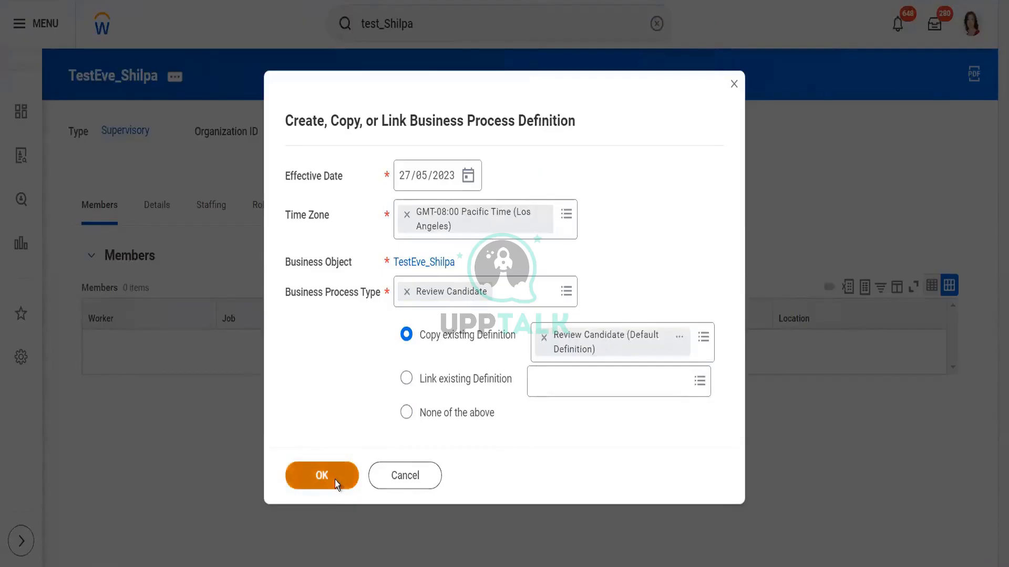
left_click(335, 480)
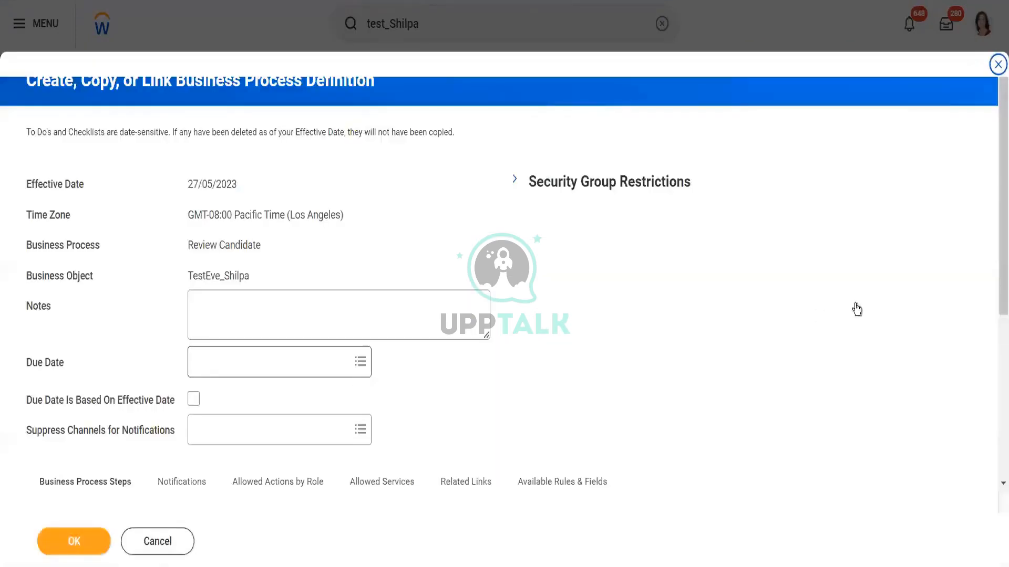
Step: Review the Review Candidate process steps, including the Review Decision action and its group, and submit the definition
scroll(996, 226, "down", 5)
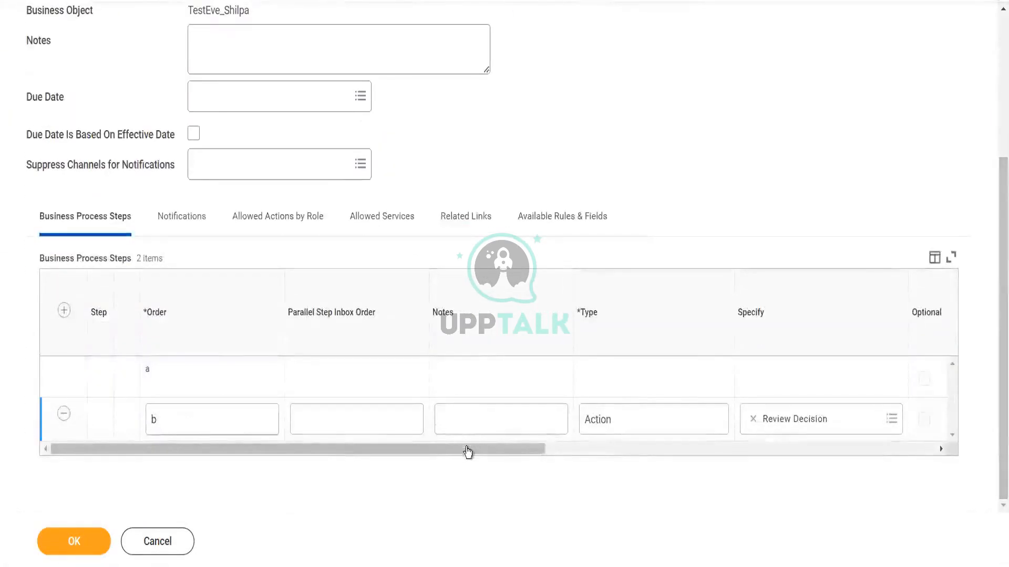
left_click_drag(467, 448, 581, 468)
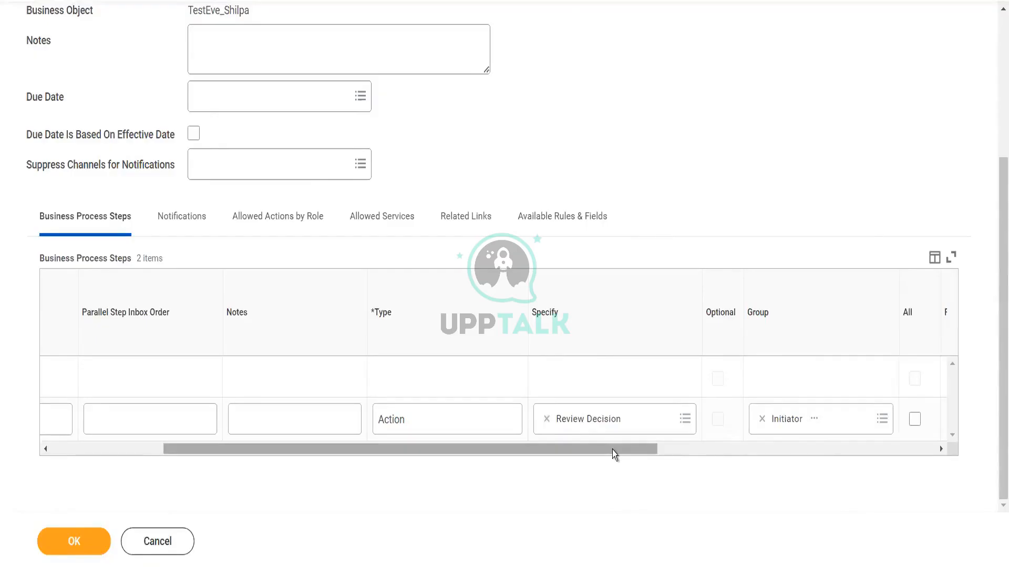
left_click_drag(613, 450, 587, 449)
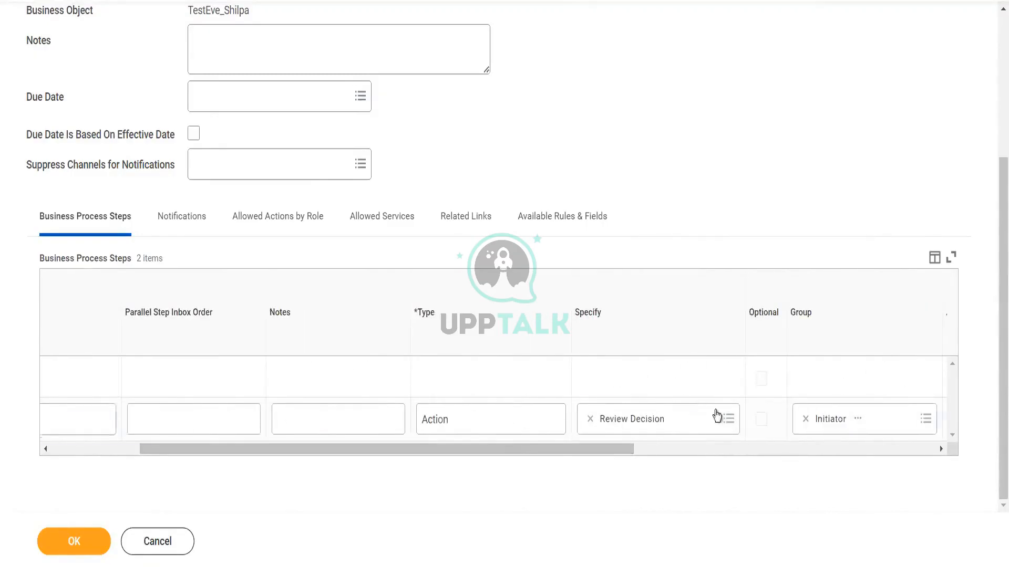
left_click(729, 424)
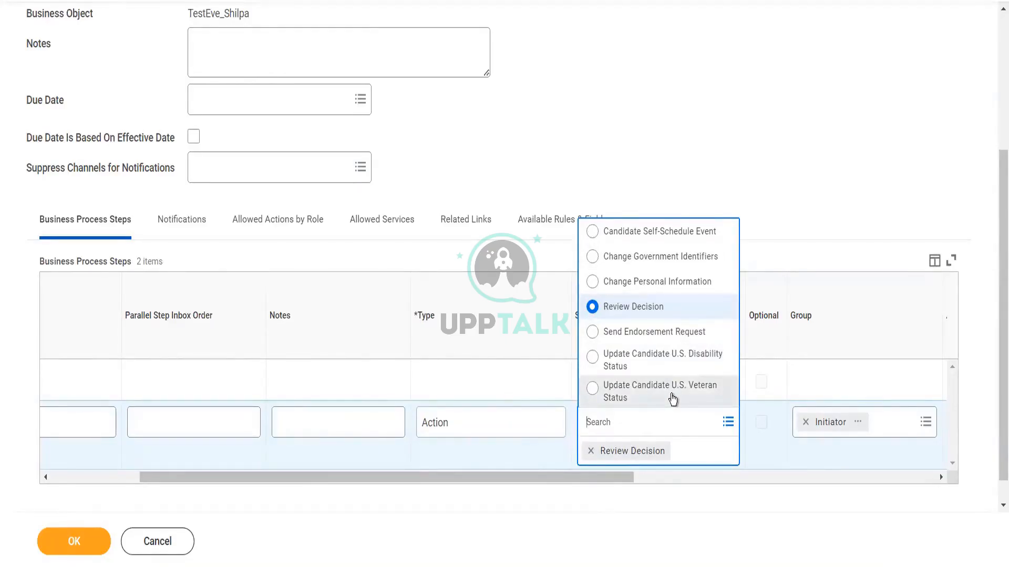
left_click(677, 492)
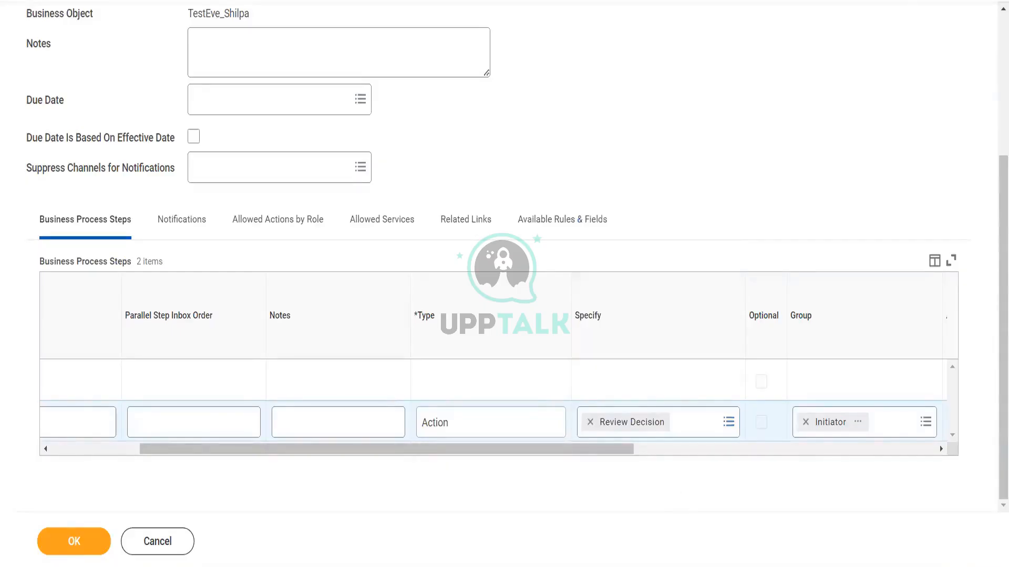
left_click(87, 546)
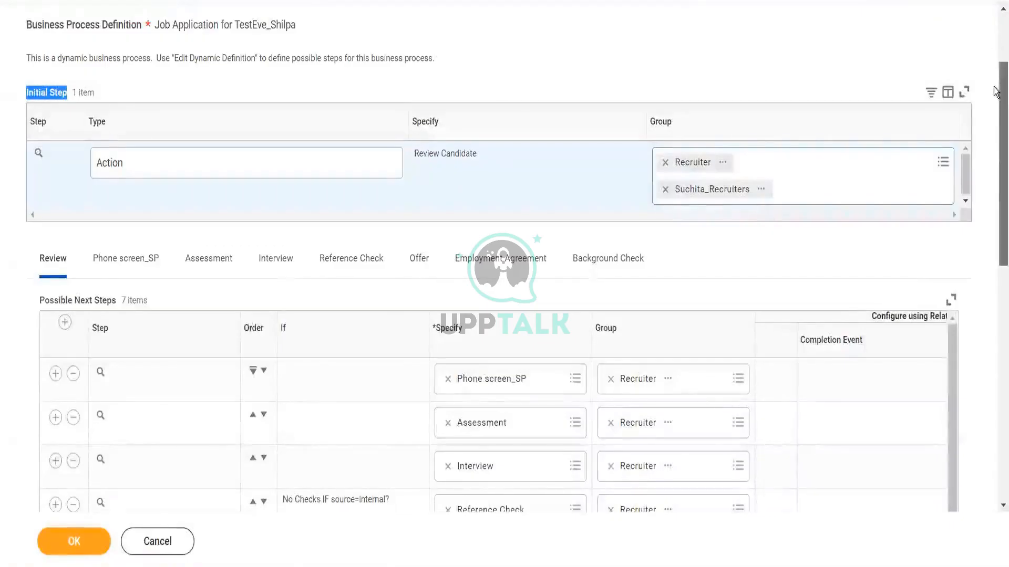
Step: Examine the Job Application dynamic definition's possible next steps on the Review tab and open the Phone screen_SP tab
scroll(995, 105, "down", 2)
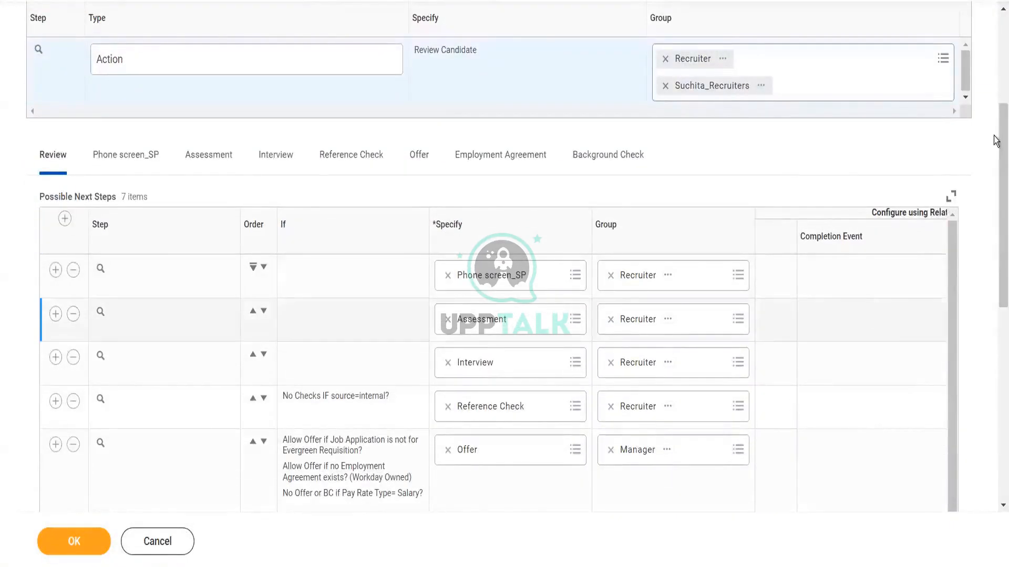
left_click_drag(994, 141, 995, 201)
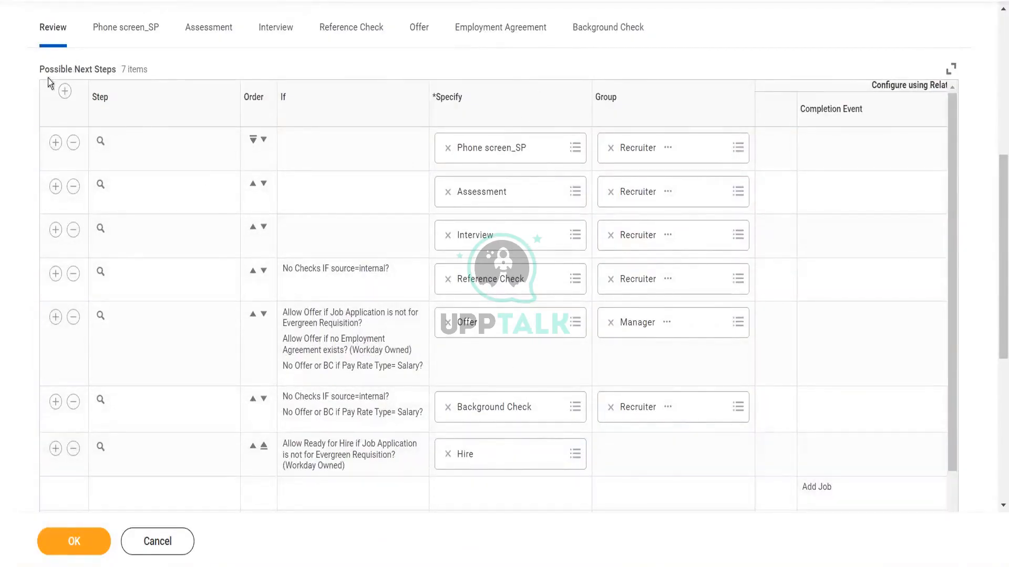
left_click_drag(41, 70, 119, 71)
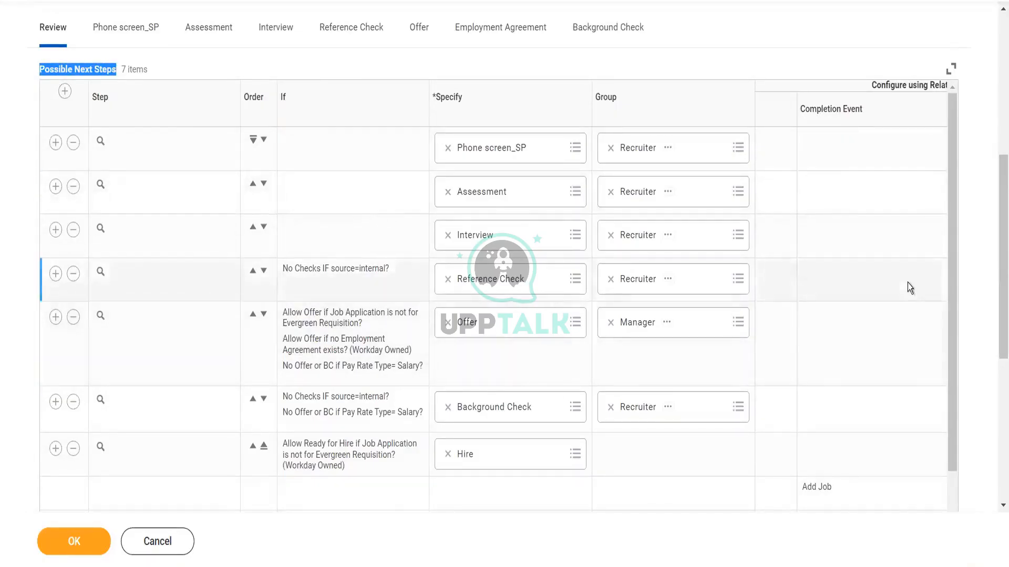
left_click_drag(956, 298, 957, 354)
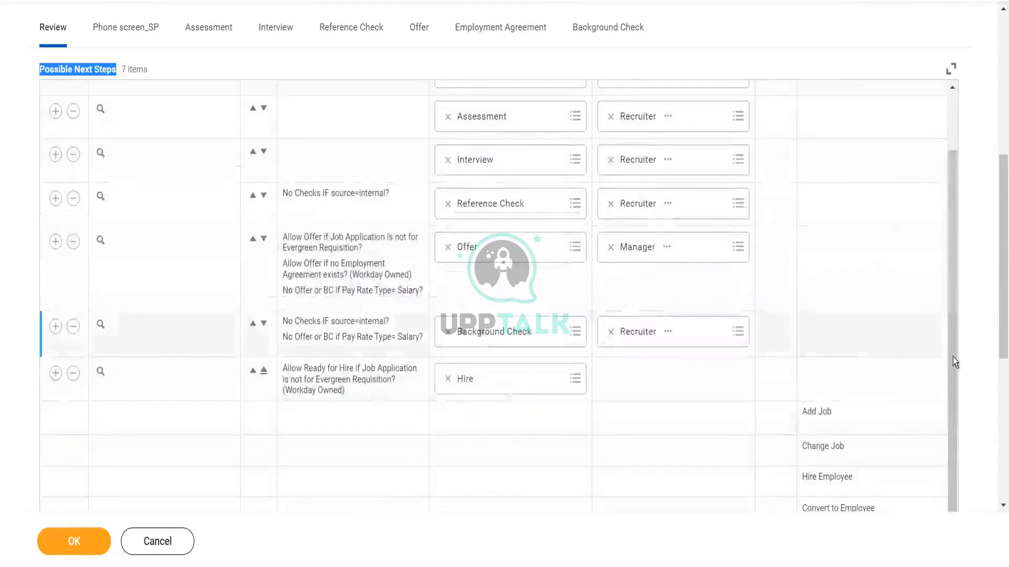
left_click_drag(954, 366, 950, 261)
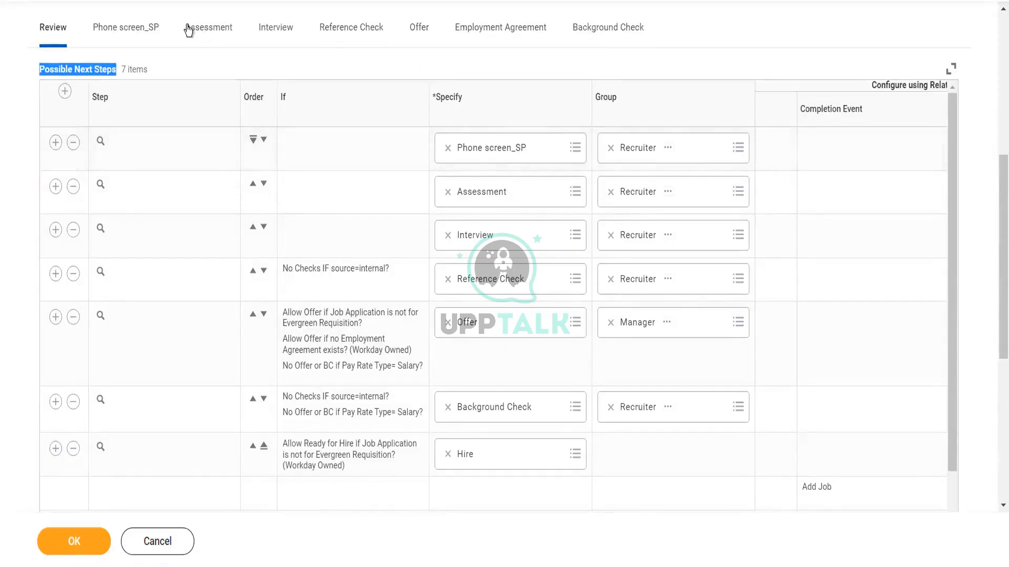
left_click(144, 32)
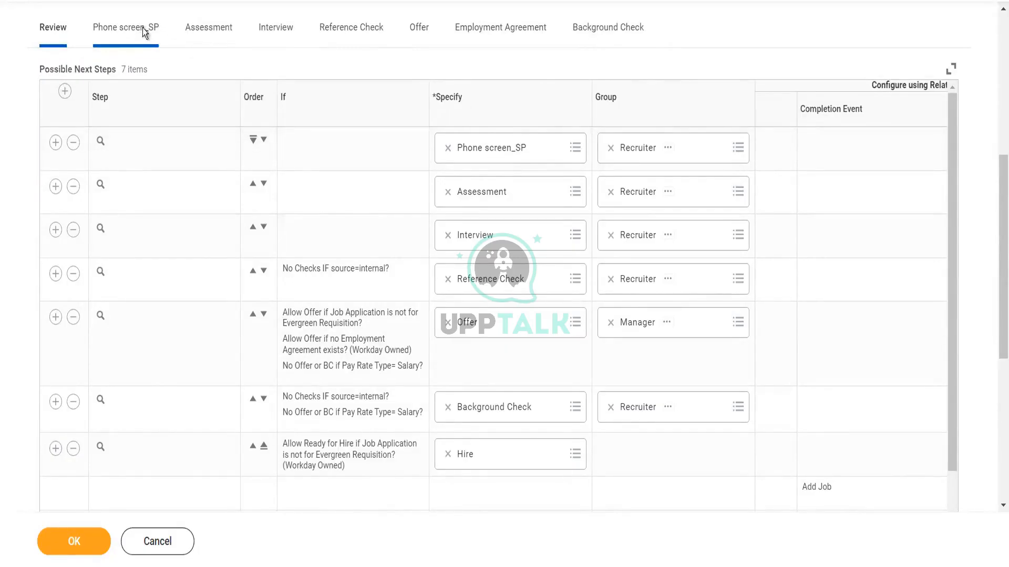
left_click(143, 27)
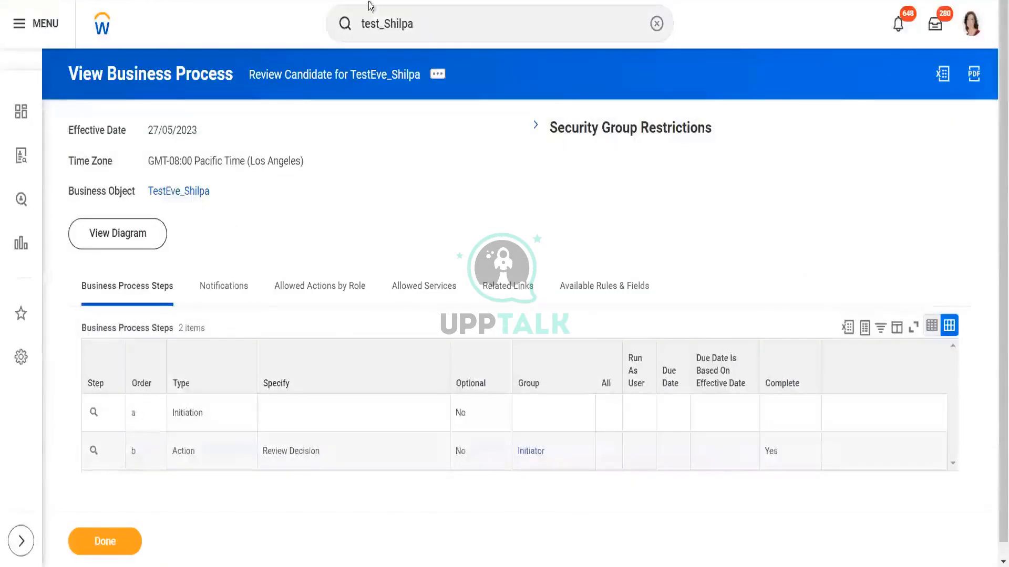
Step: Return to TestEve_Shilpa and start creating a business process definition with type Screen
left_click(202, 192)
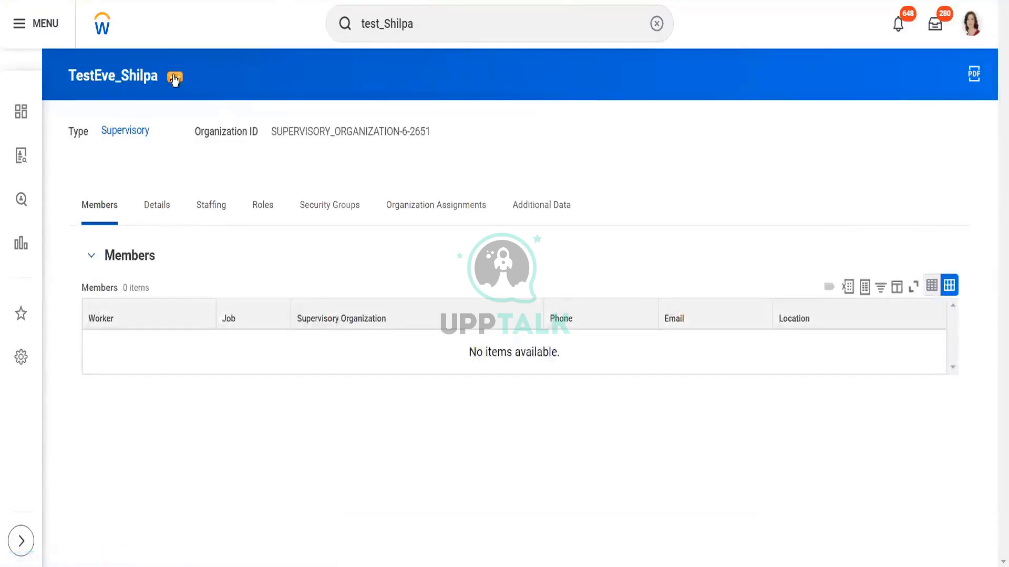
left_click(174, 77)
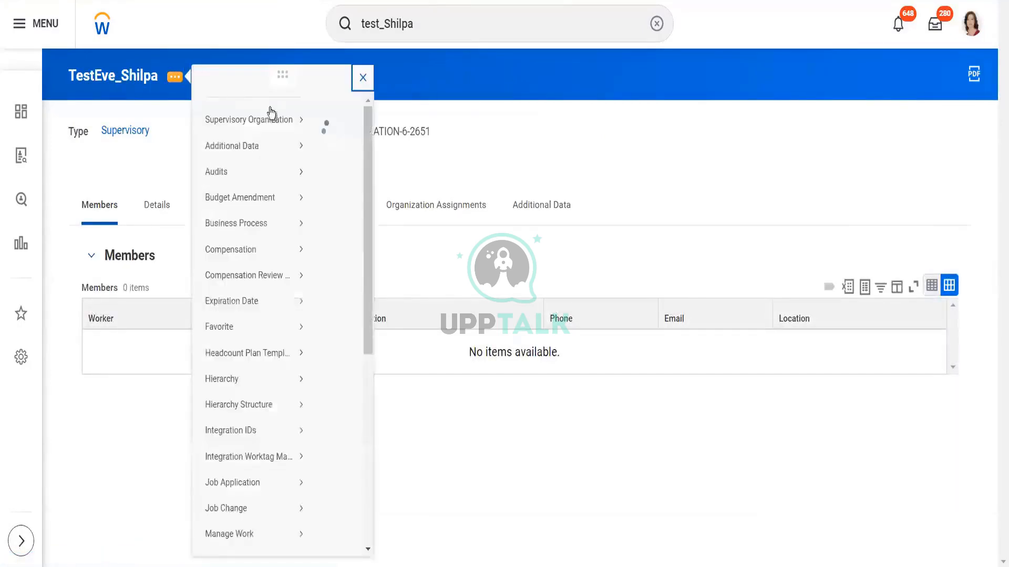
mouse_move(265, 239)
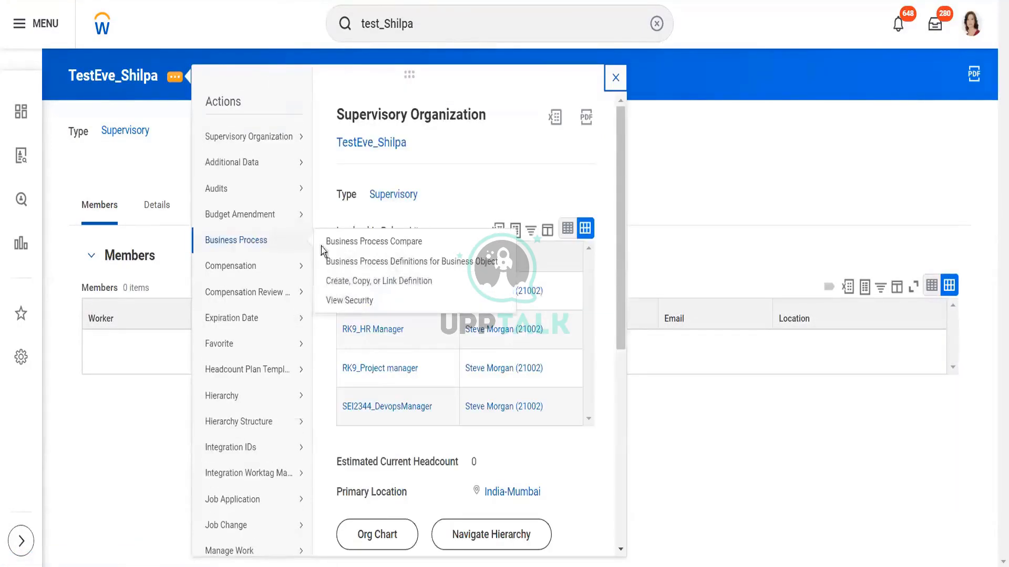
left_click(336, 282)
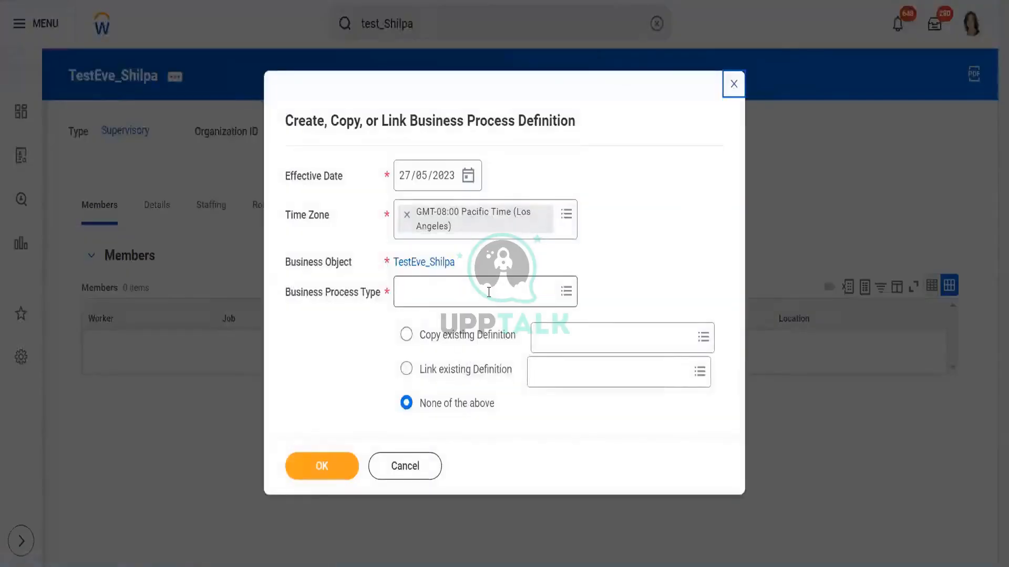
left_click(490, 294)
type("screen")
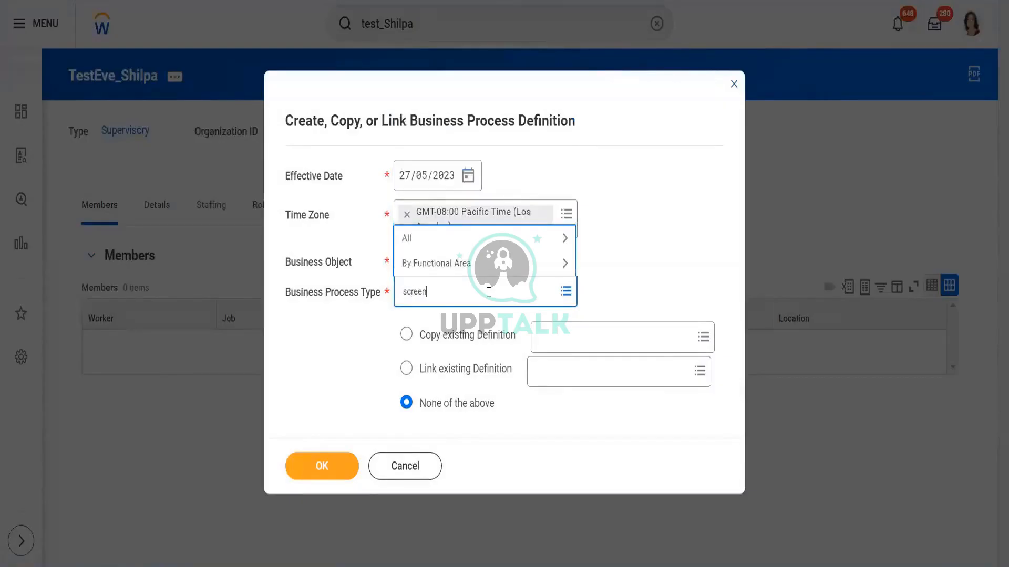
key("Return")
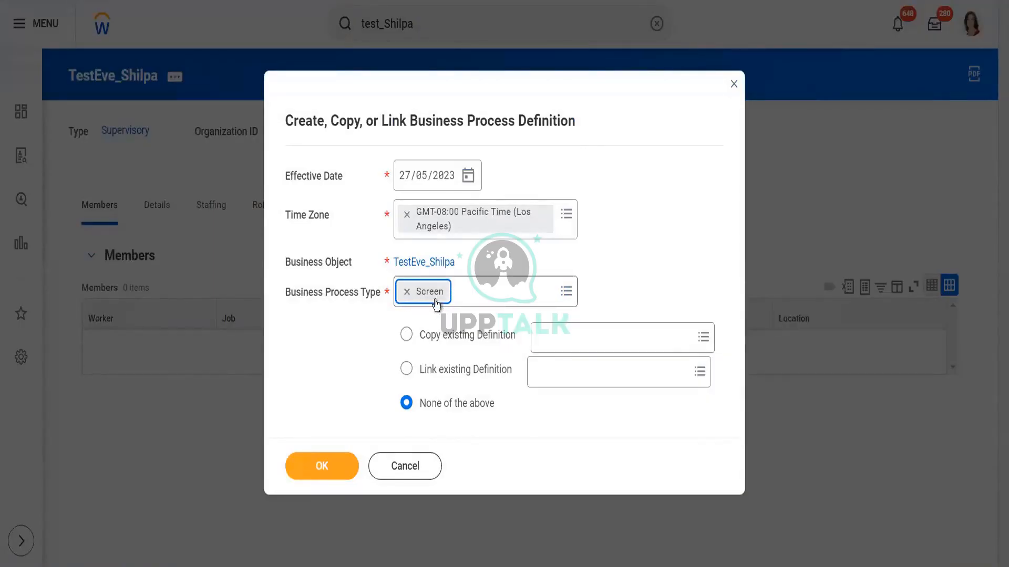
Step: Copy the Screen (Default Definition) as the basis for the new Screen business process definition
left_click(437, 334)
left_click(564, 339)
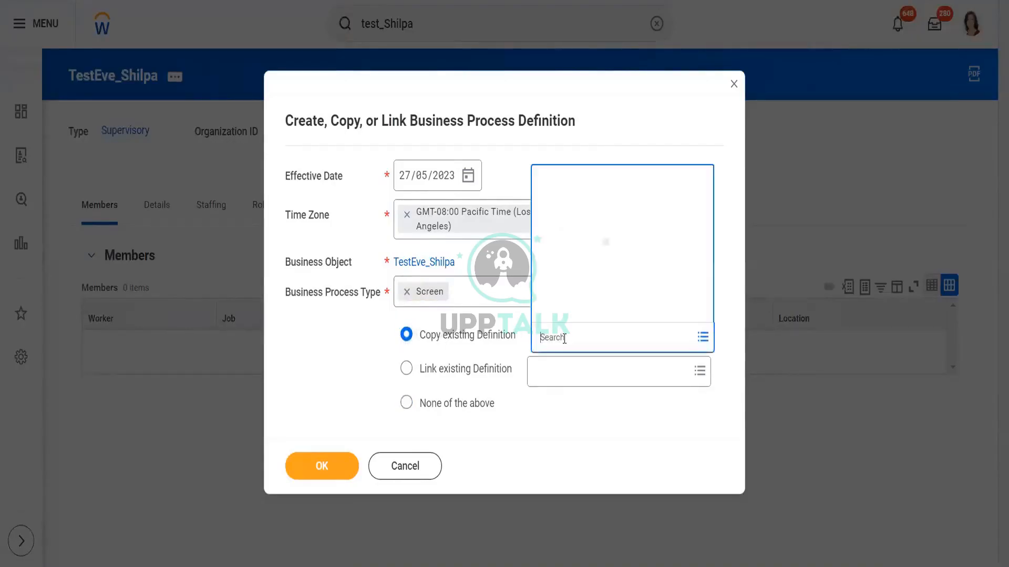
type("screen")
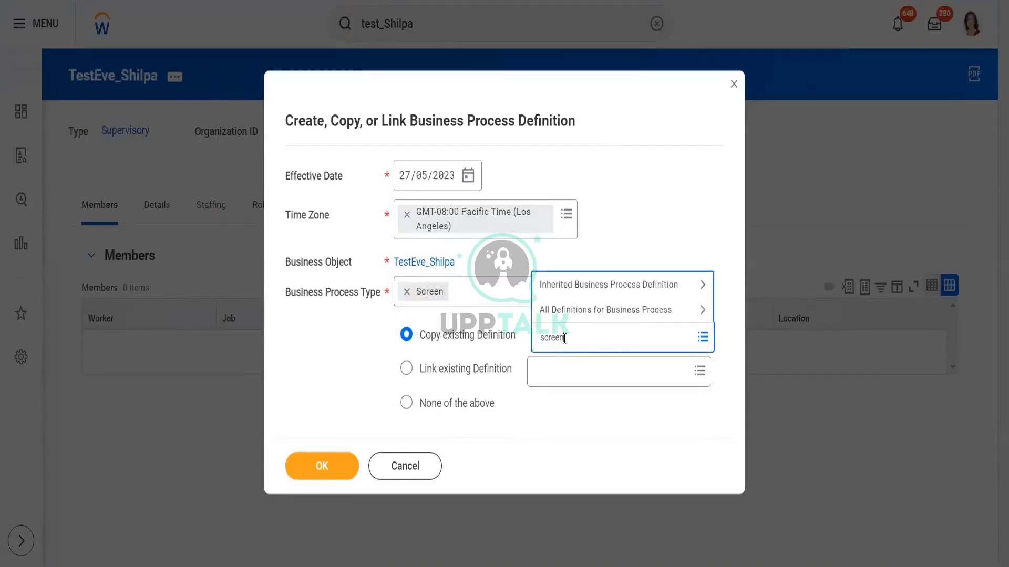
key("Return")
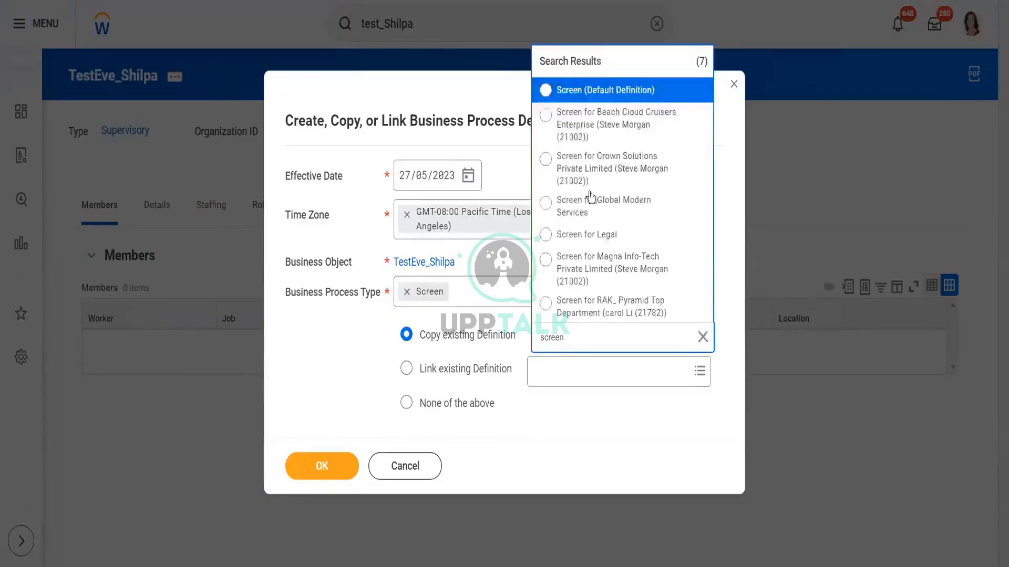
left_click(604, 90)
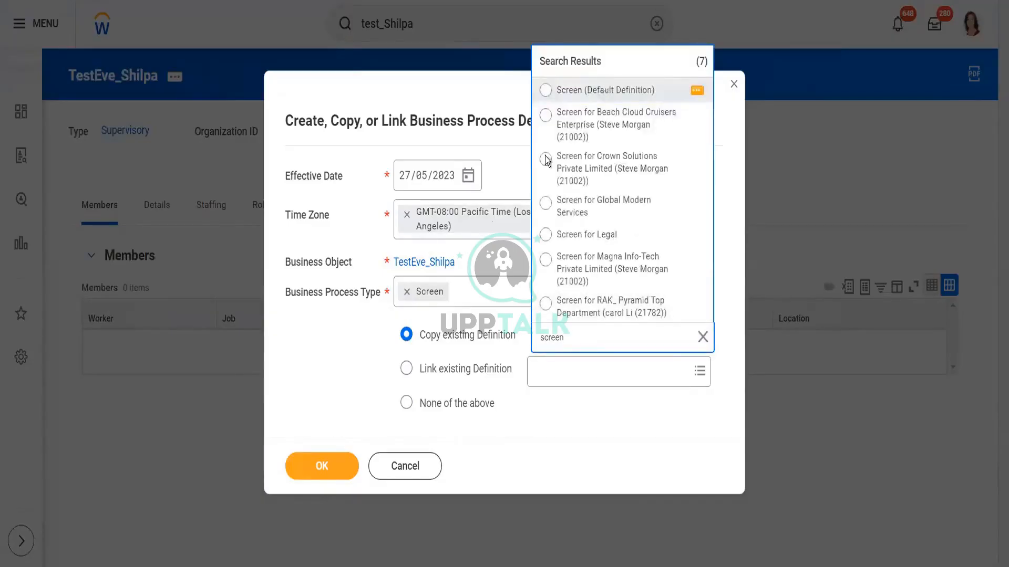
left_click(323, 459)
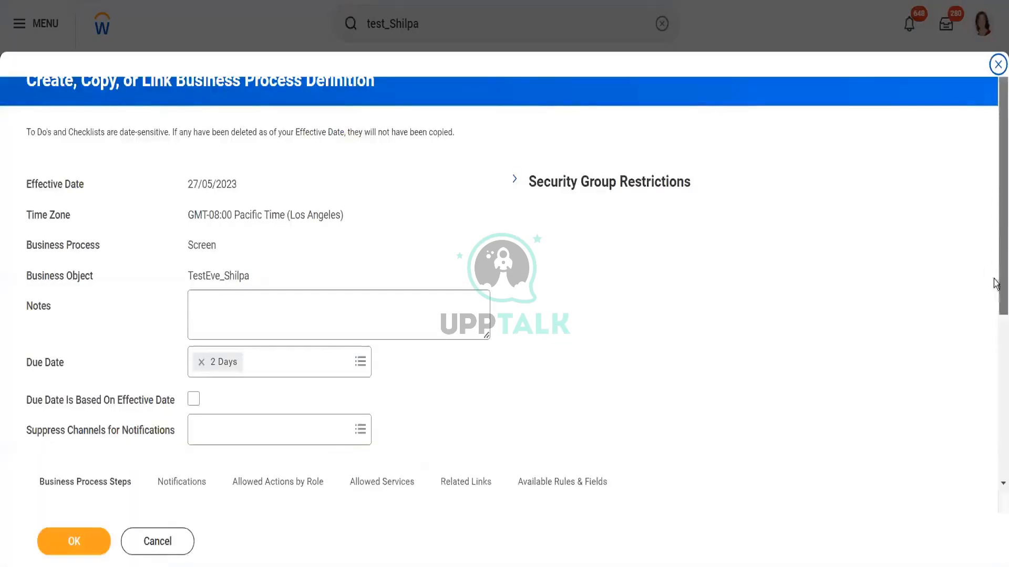
Step: Review the copied Screen definition's process steps, including the Screen Candidate action and its Initiator group
left_click_drag(997, 281, 997, 432)
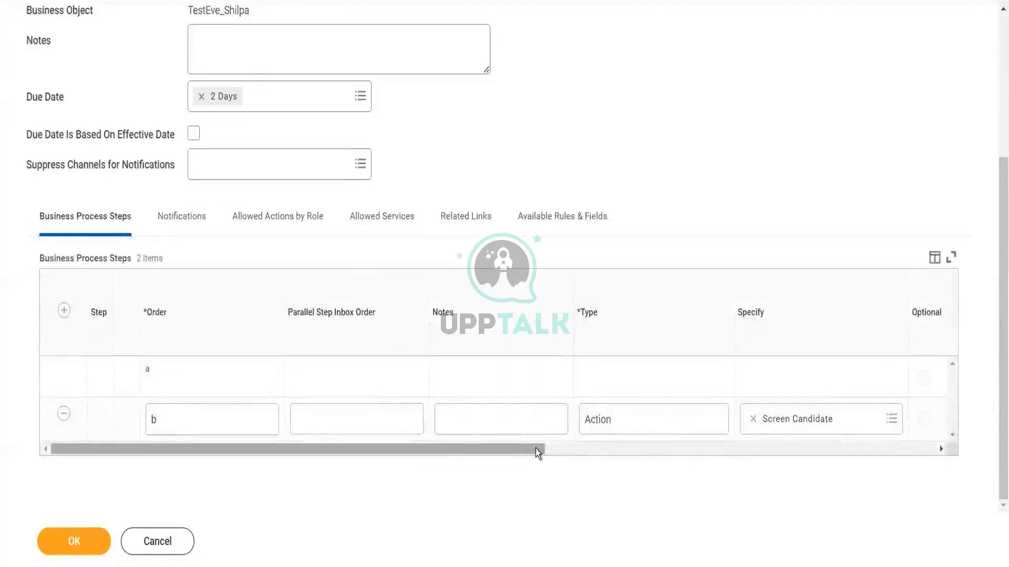
left_click_drag(535, 449, 667, 455)
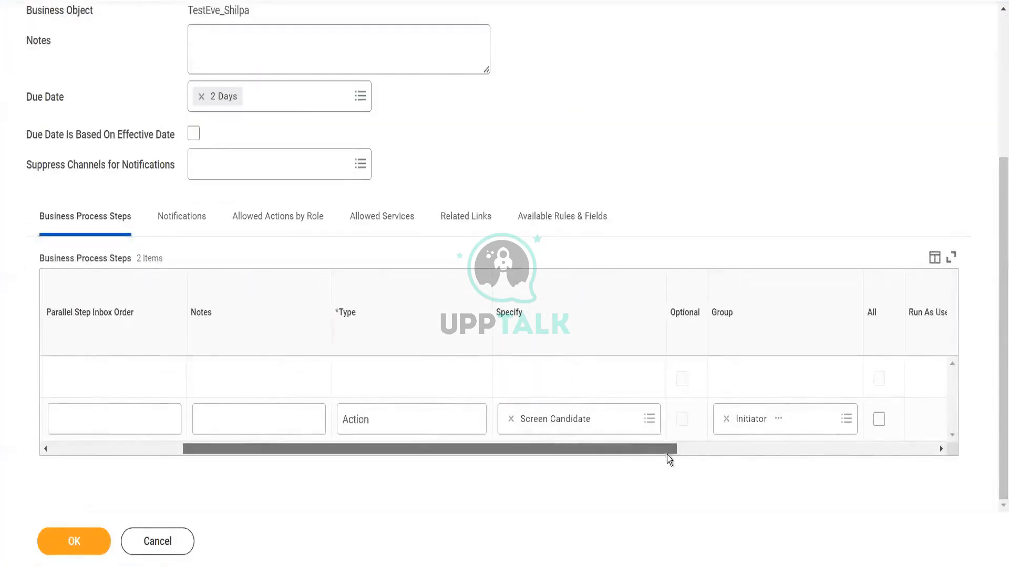
left_click(650, 419)
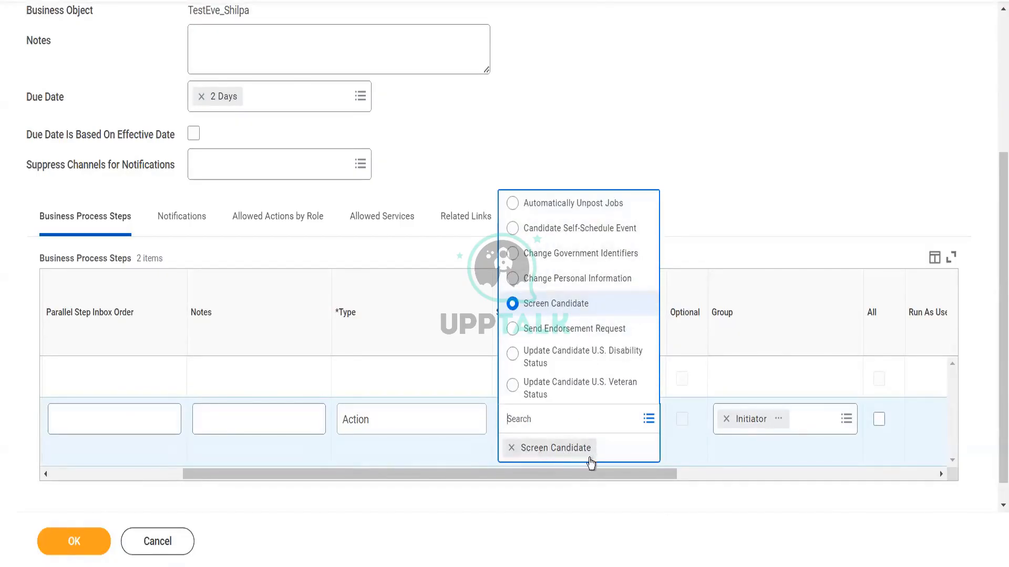
left_click(576, 500)
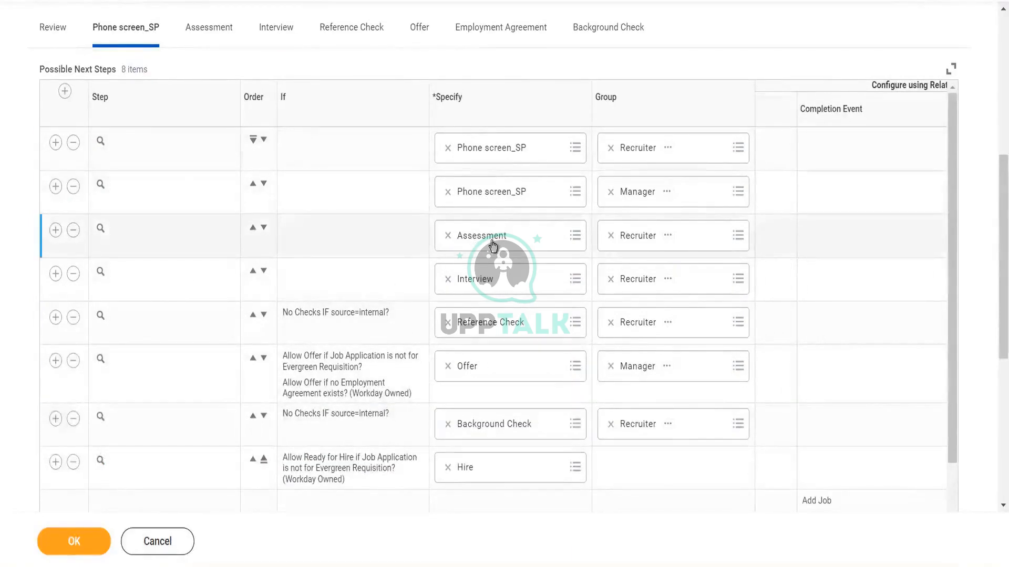
Step: Check the Assessment tab of the Job Application dynamic definition and submit the Screen definition
left_click(207, 35)
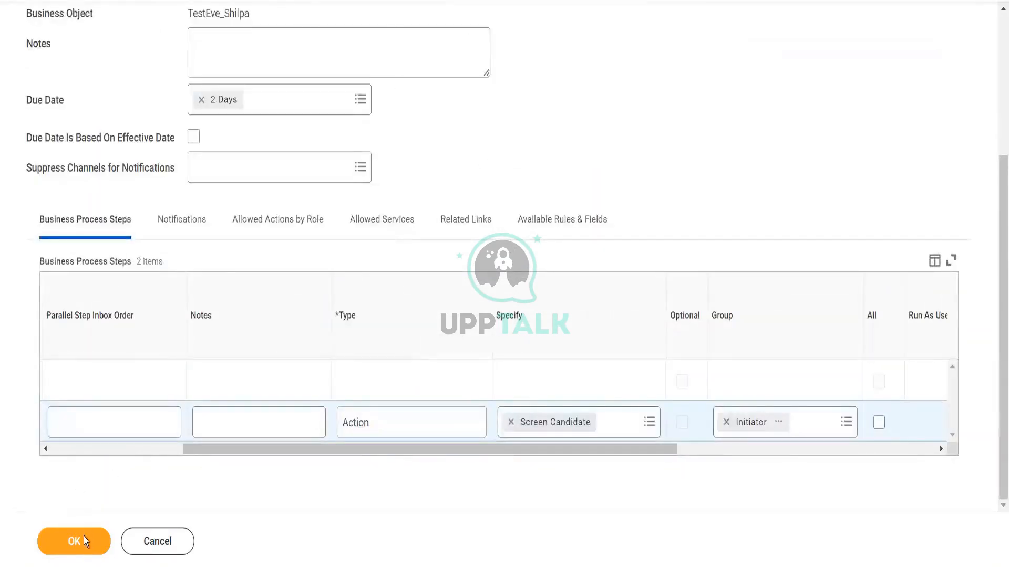
left_click(84, 539)
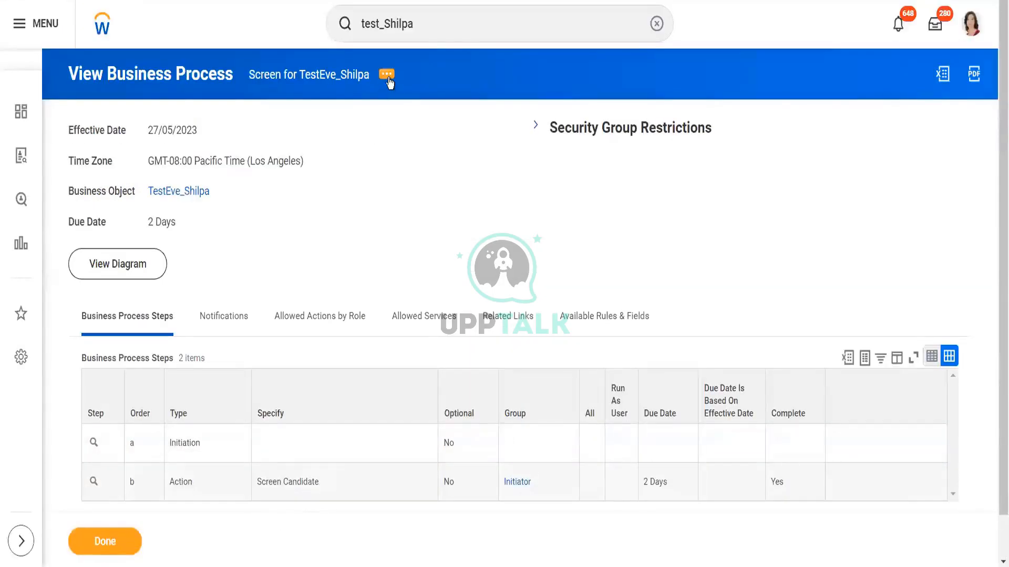
Step: Return to TestEve_Shilpa and start creating a business process definition with type Assess Candidate
left_click(387, 75)
left_click(177, 193)
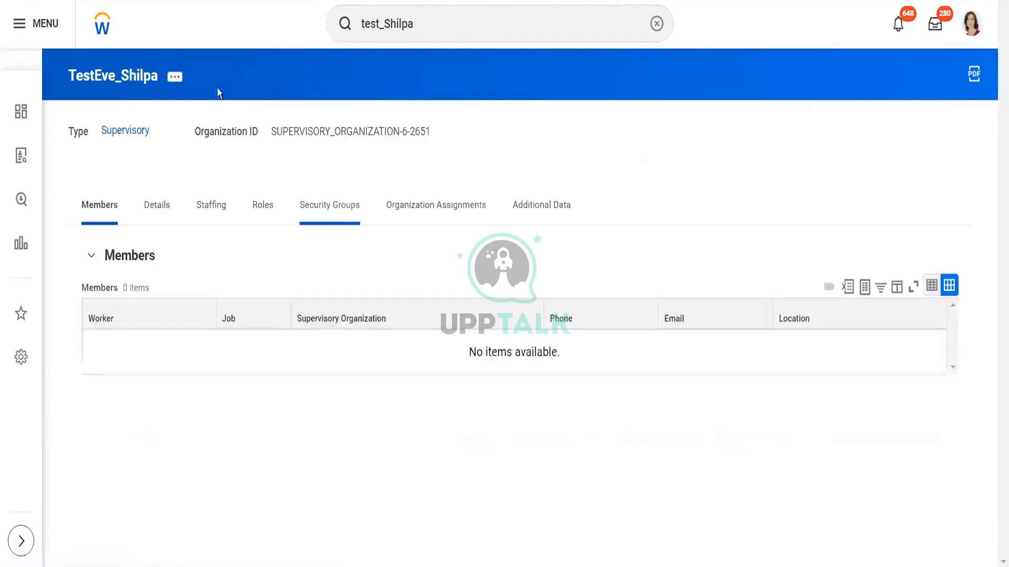
left_click(174, 83)
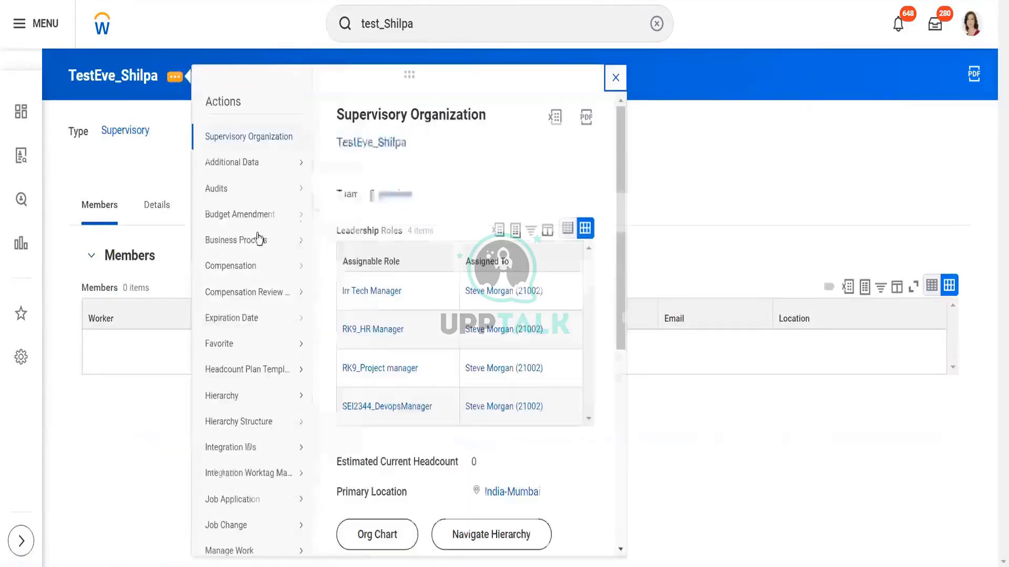
mouse_move(295, 241)
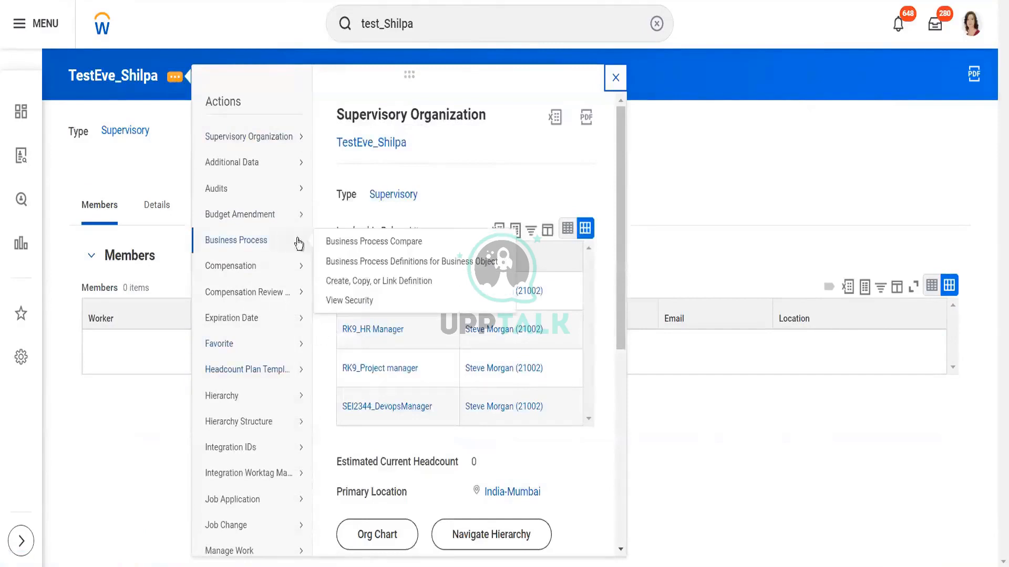
left_click(365, 281)
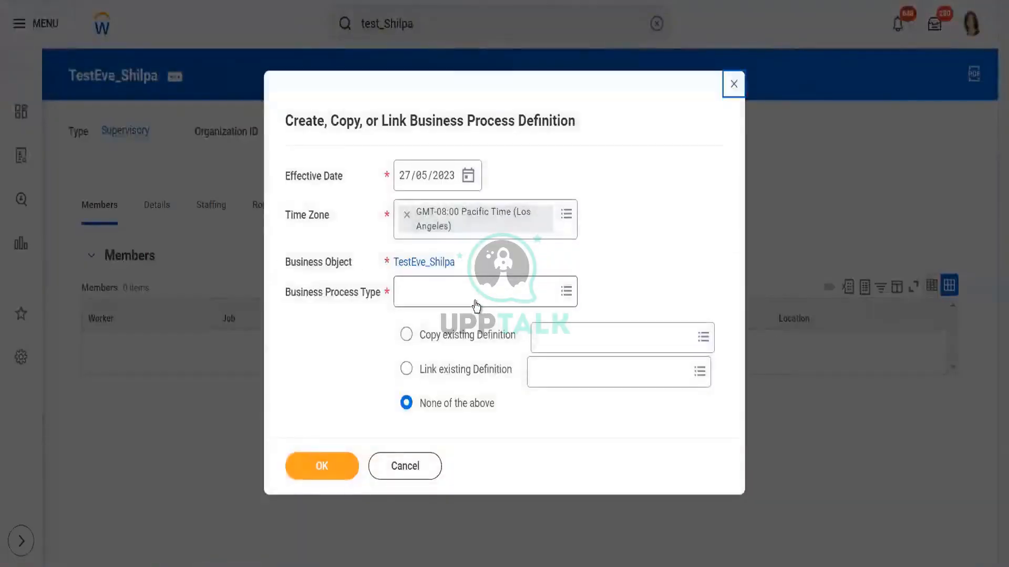
left_click(475, 301)
type("a")
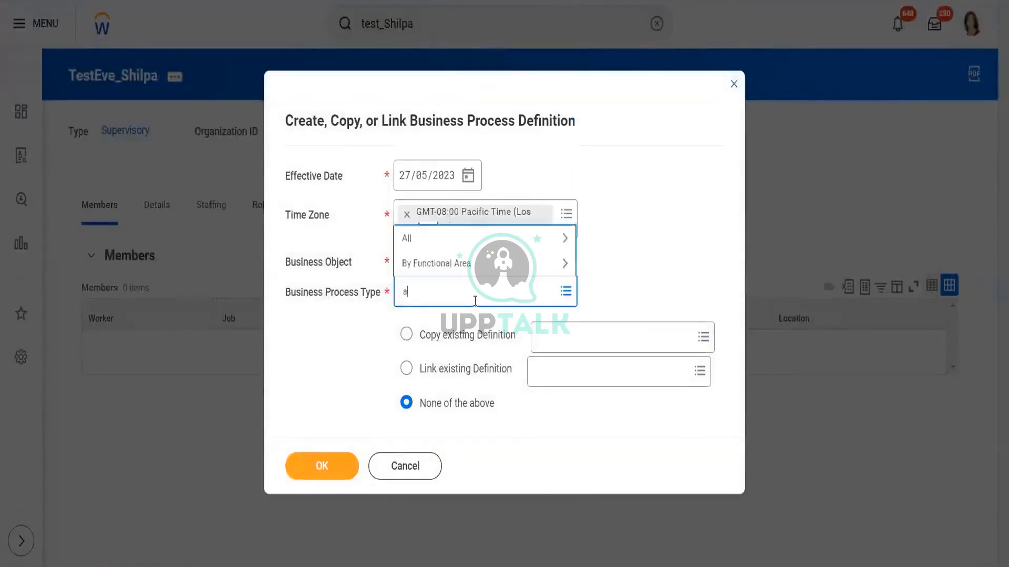
type("sse")
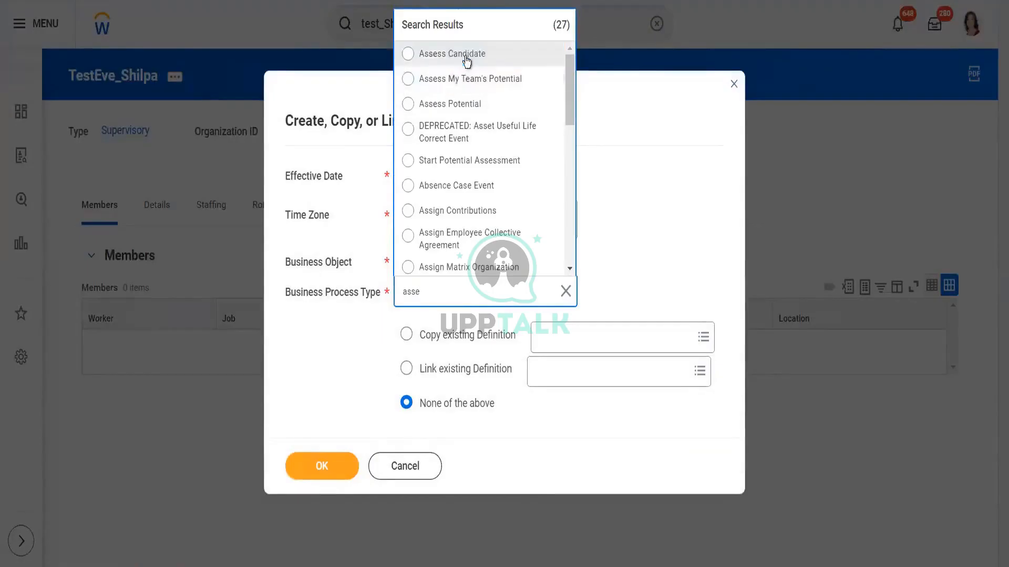
left_click(466, 59)
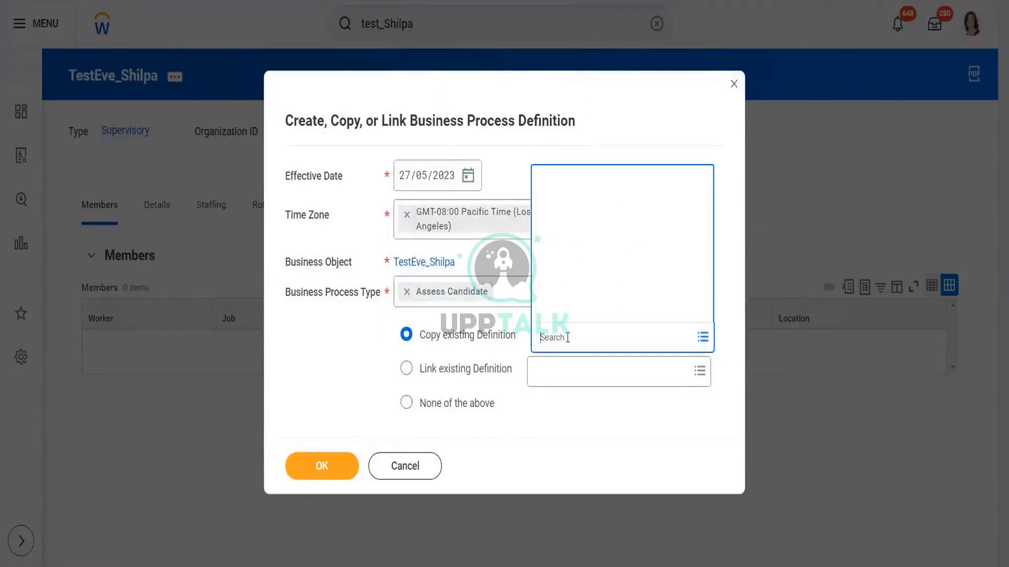
Step: Copy the Assess Candidate (Default Definition) as the basis for the new definition
left_click(566, 340)
type("assess")
left_click(608, 54)
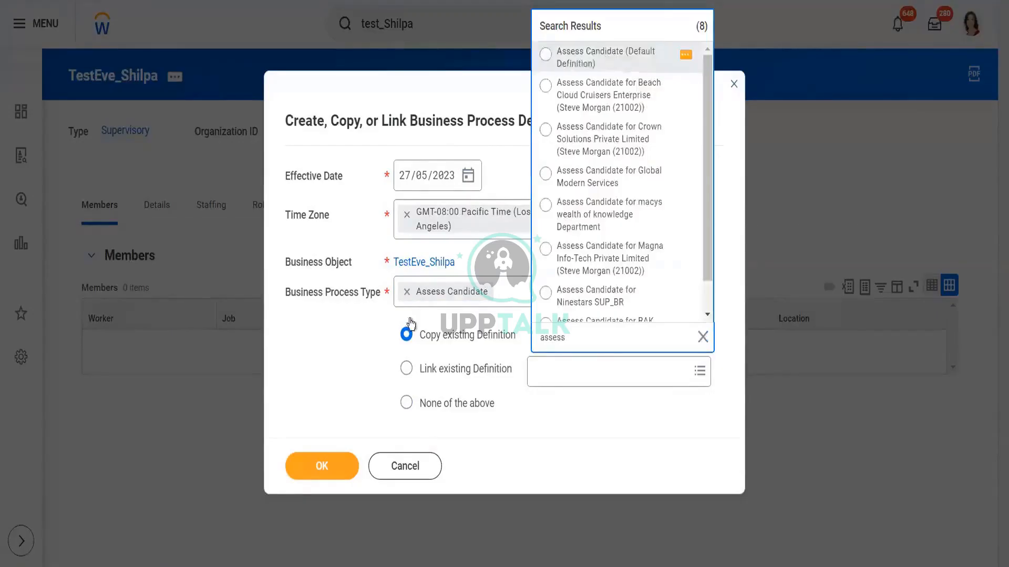
left_click(317, 479)
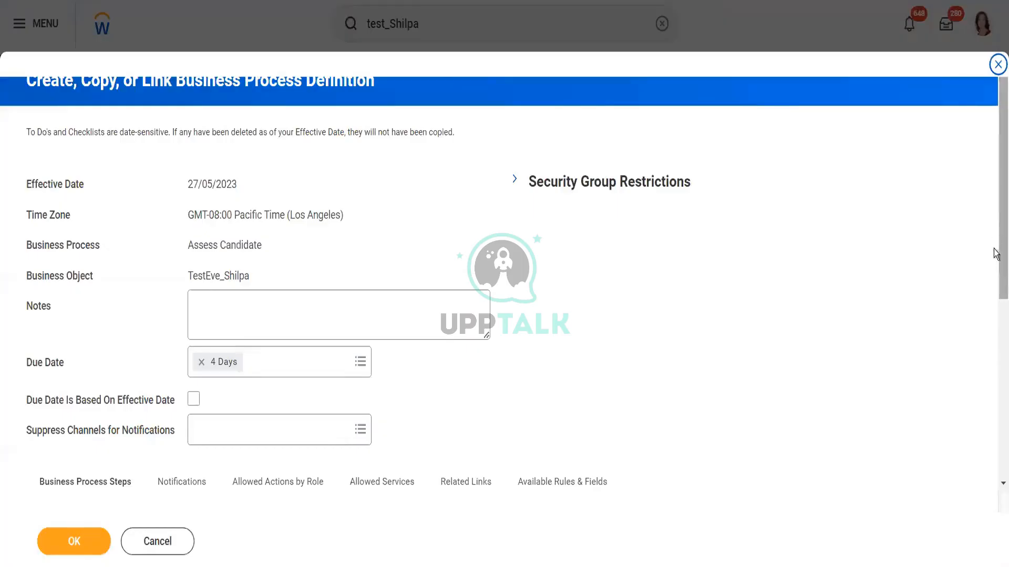
Step: Add a new business process step at the top of the steps table specifying Assess Candidate
scroll(998, 252, "down", 6)
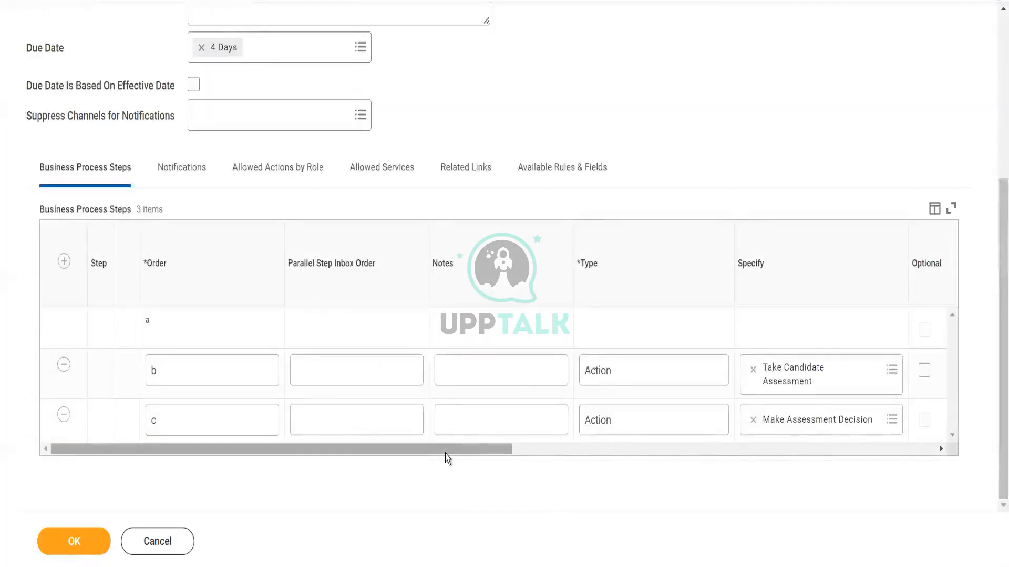
left_click_drag(445, 452, 641, 466)
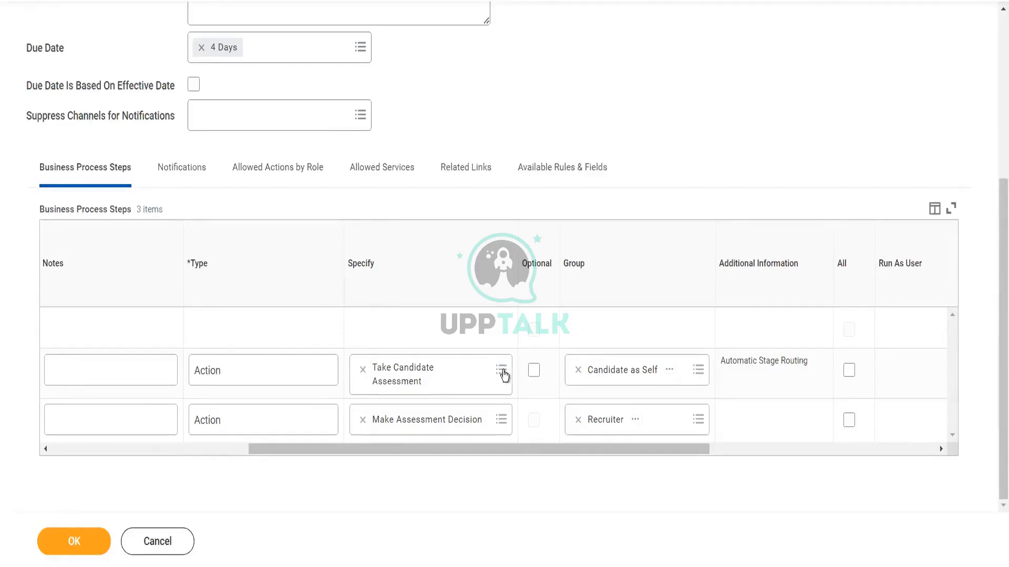
left_click(502, 371)
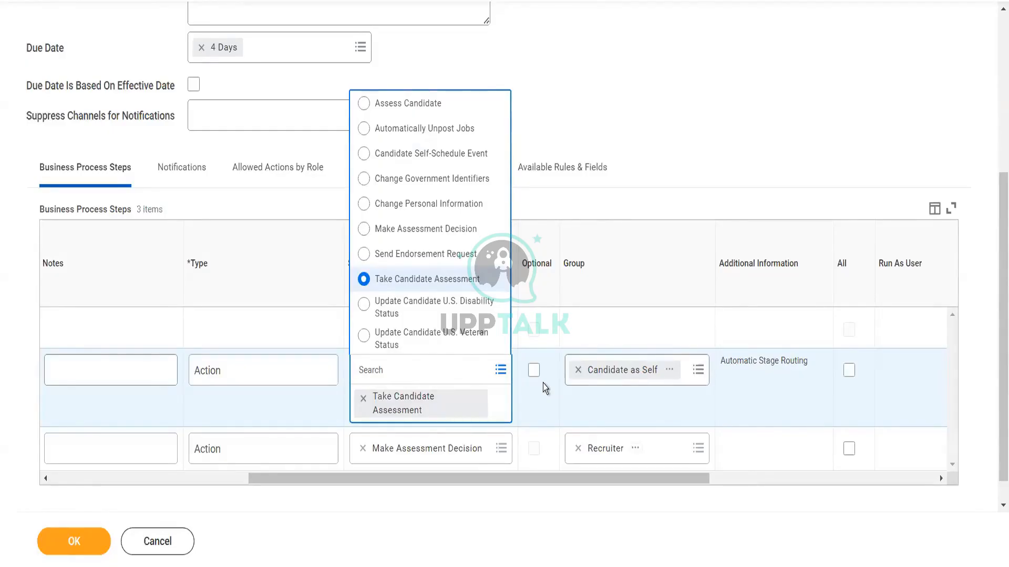
left_click(468, 506)
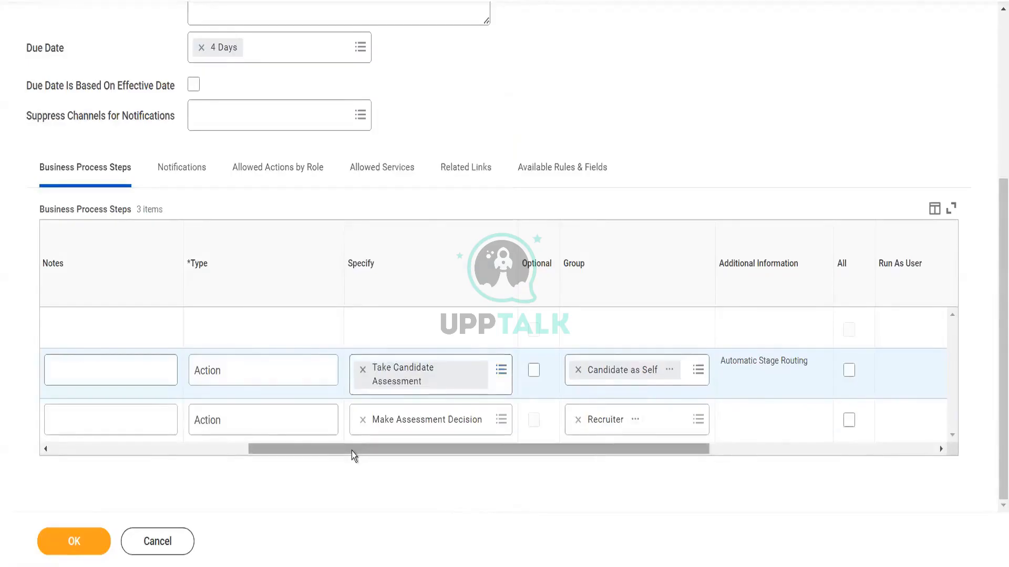
left_click_drag(352, 451, 71, 286)
left_click(64, 262)
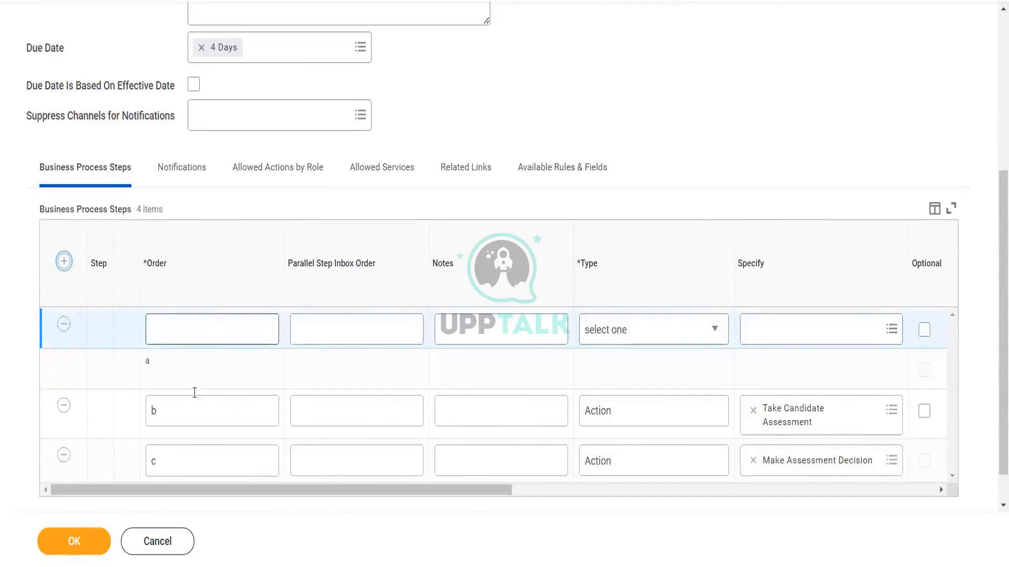
scroll(473, 509, "right", 5)
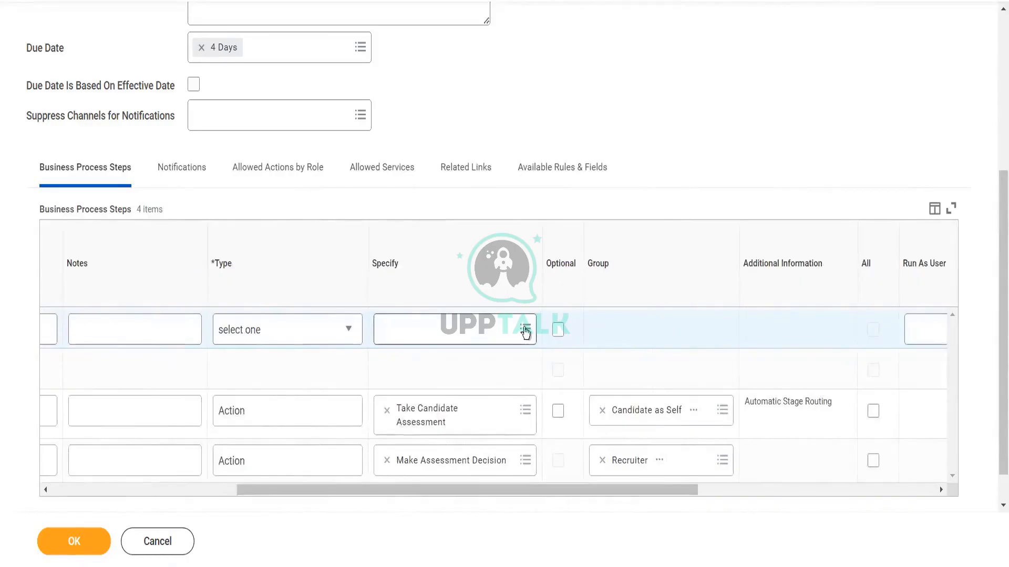
left_click(525, 330)
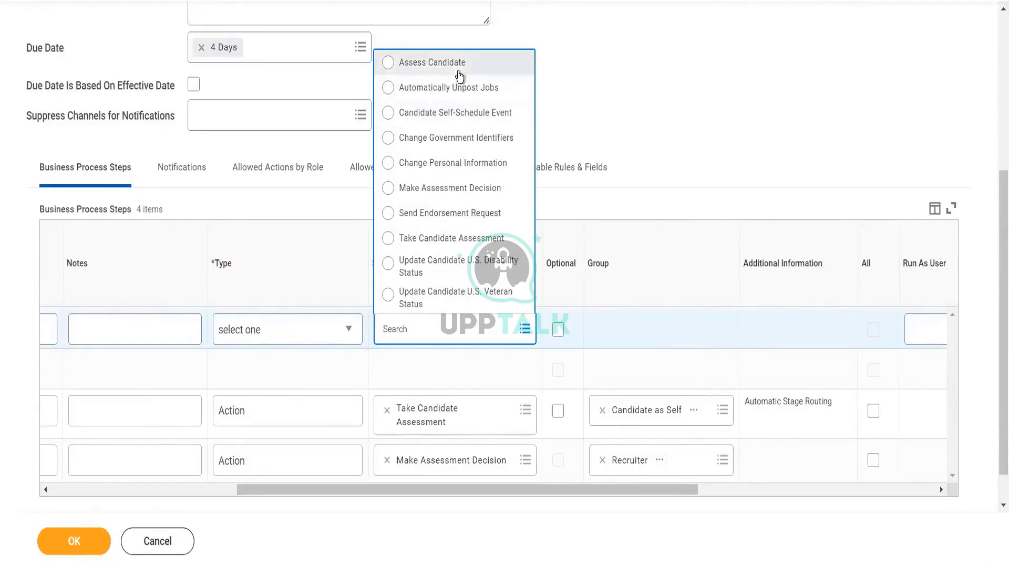
left_click(432, 62)
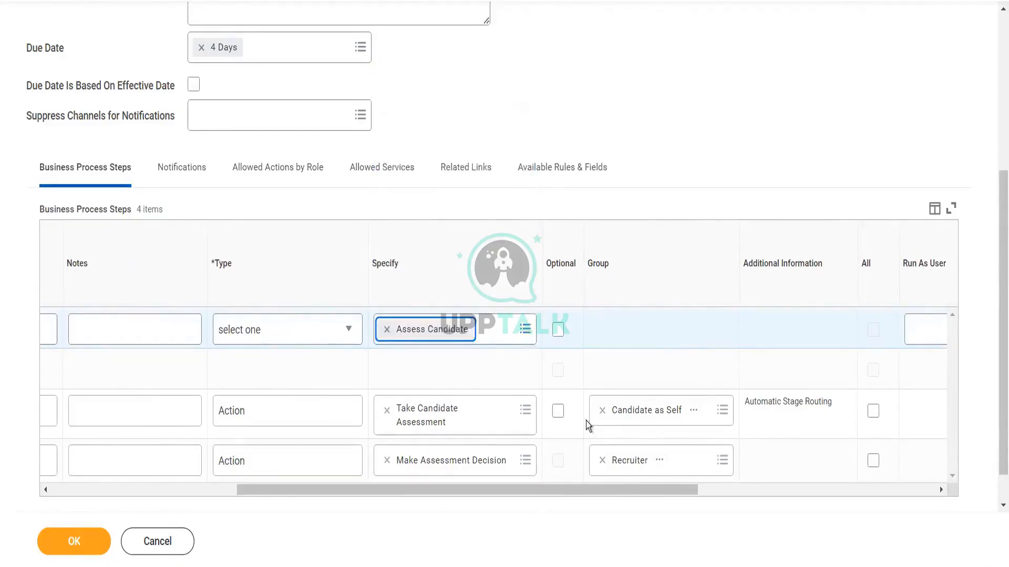
left_click(518, 509)
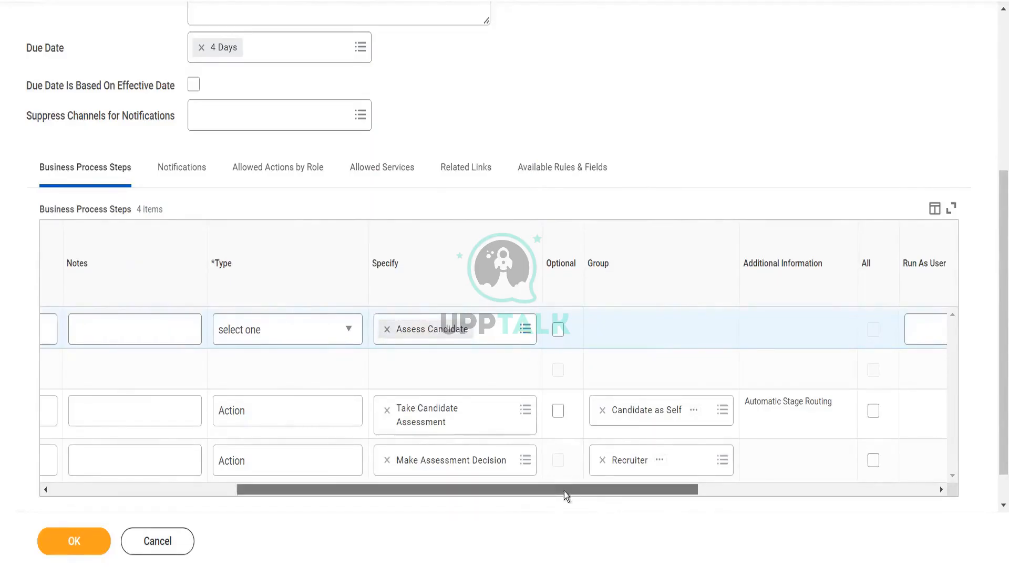
Step: Set the order of the Assess Candidate step to c
scroll(563, 490, "left", 1)
scroll(392, 521, "left", 5)
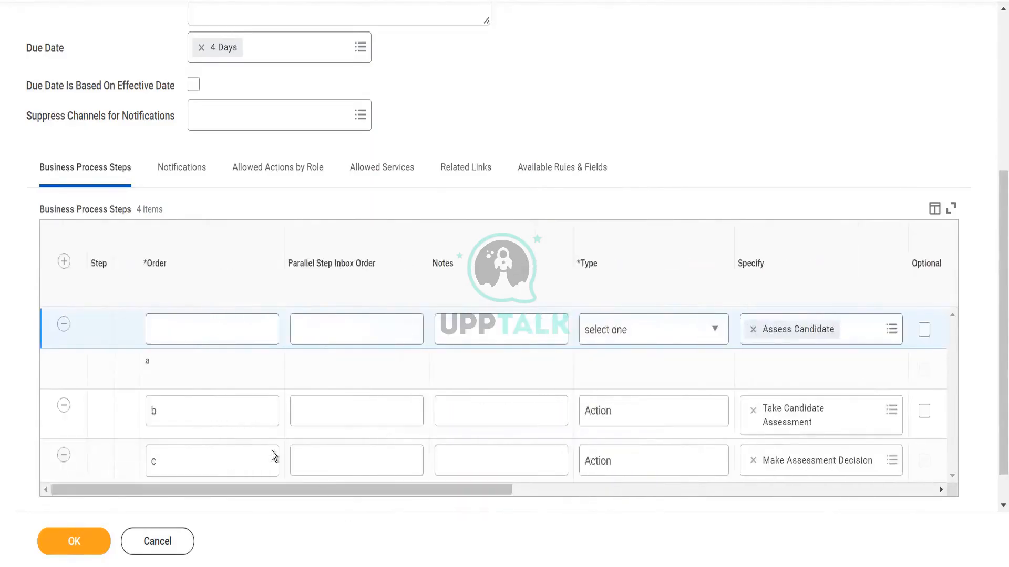
left_click(215, 331)
type("b")
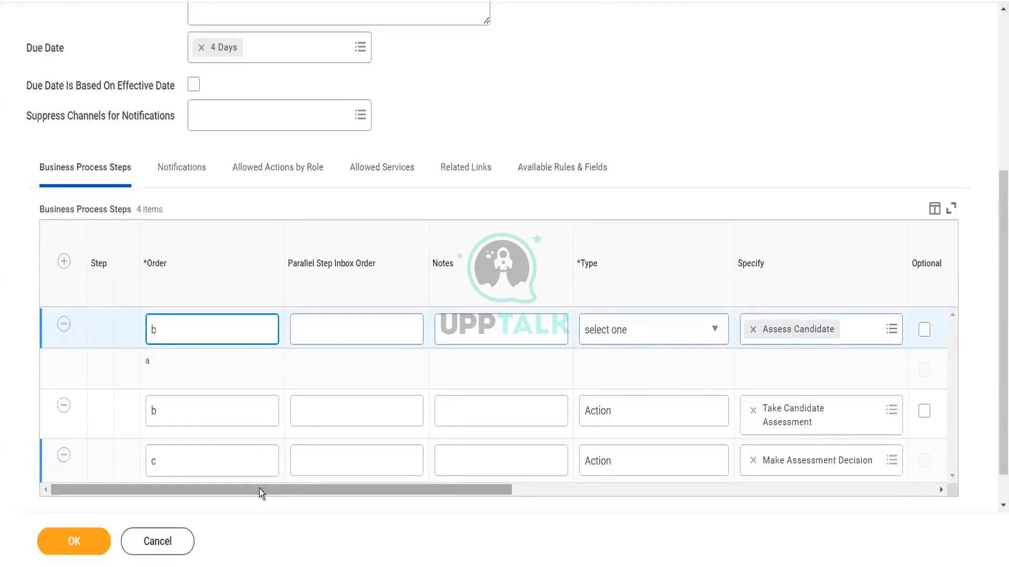
double_click(169, 416)
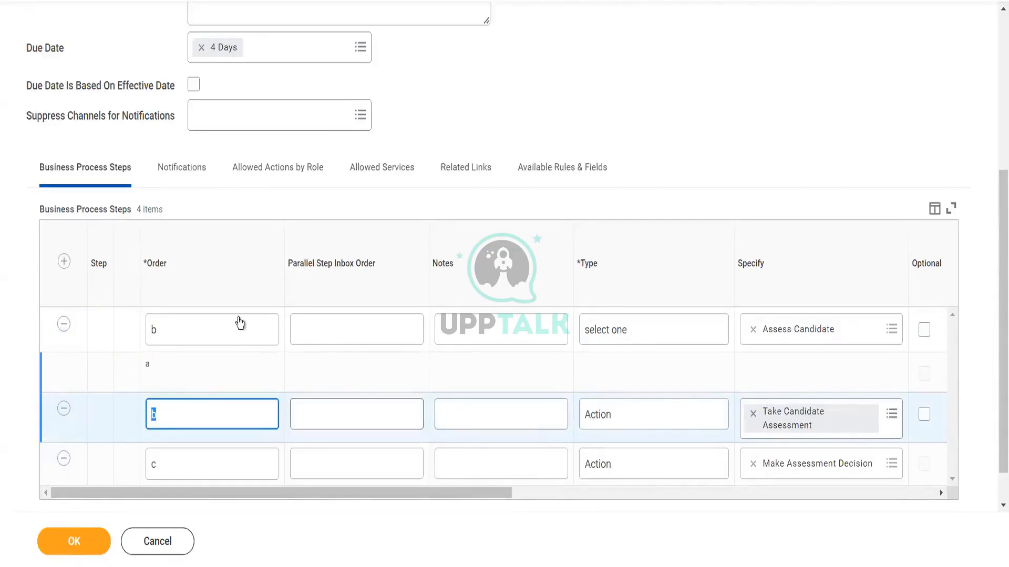
double_click(197, 329)
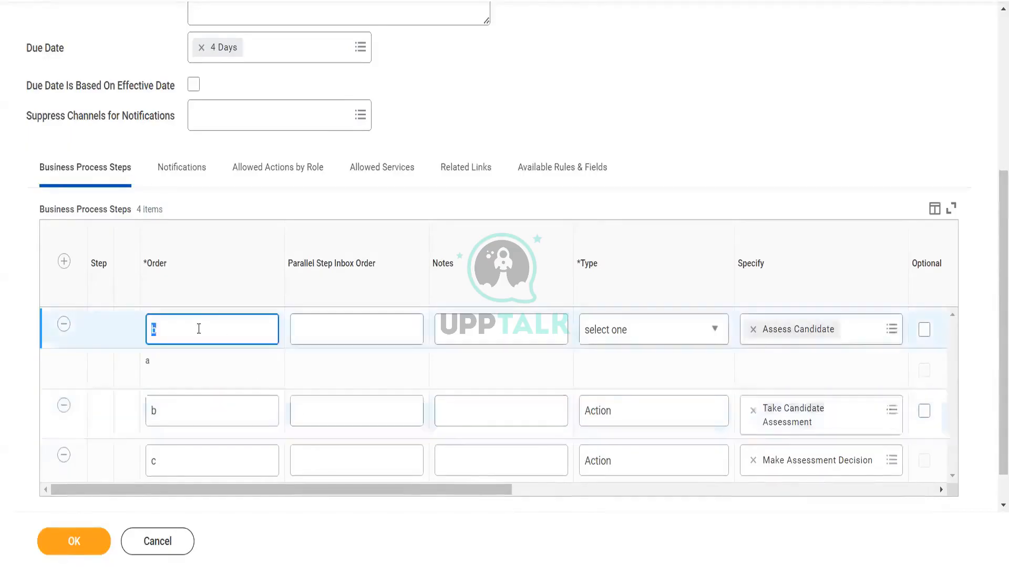
type("c")
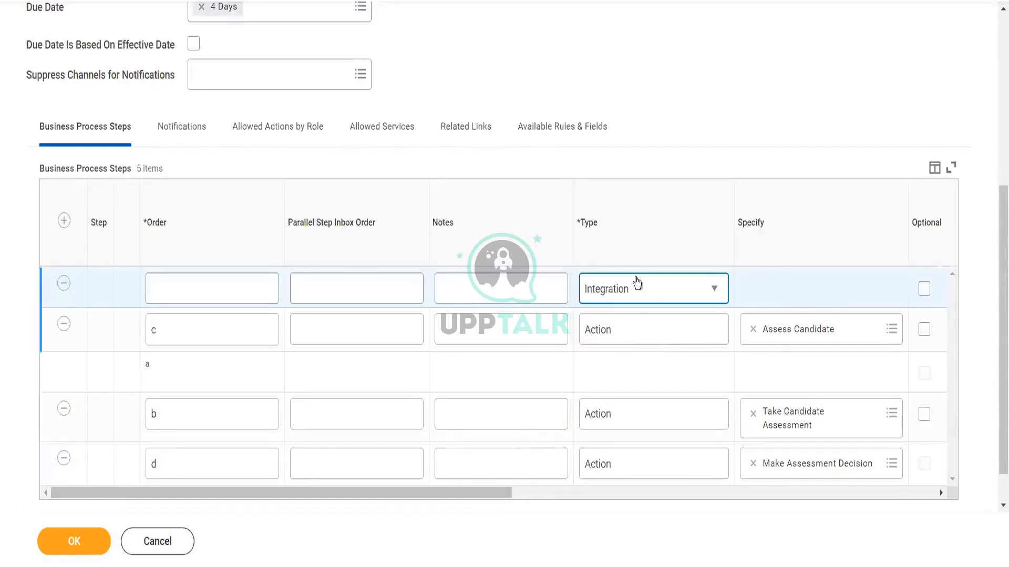
Step: Remove the extra blank step row from the steps table and try to submit the Assess Candidate definition
left_click(631, 294)
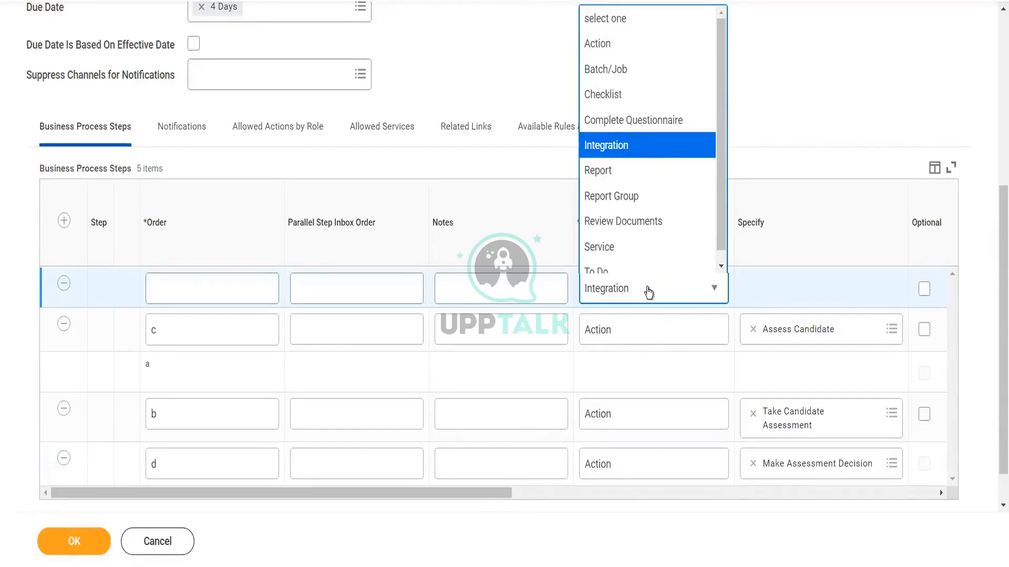
left_click(562, 530)
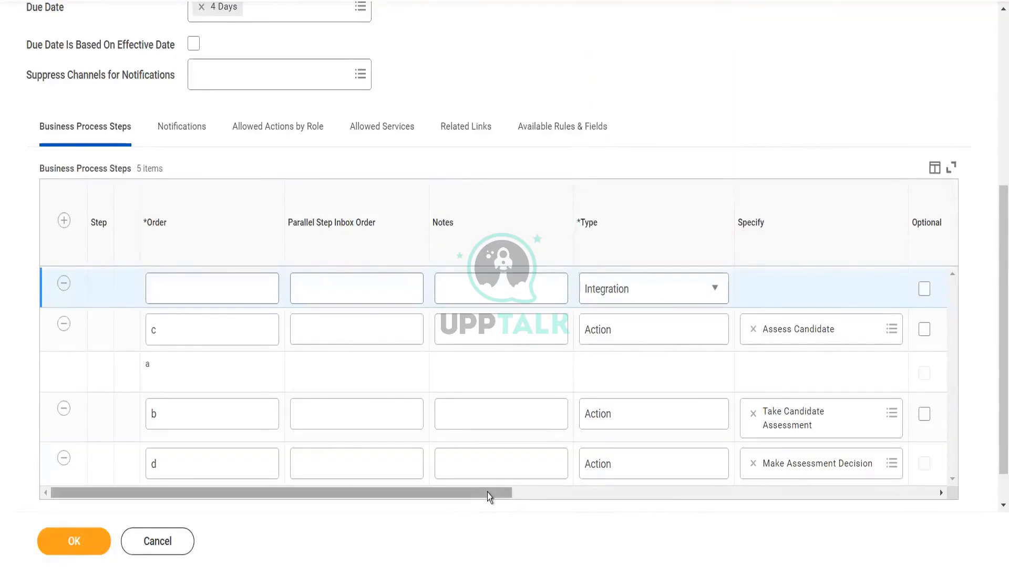
left_click_drag(487, 493, 842, 497)
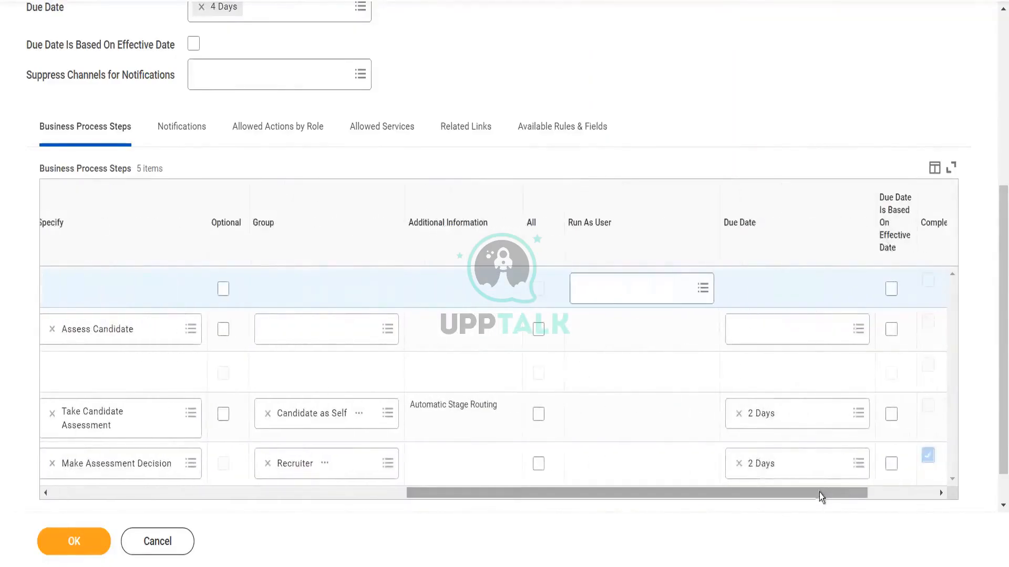
left_click_drag(819, 494, 269, 481)
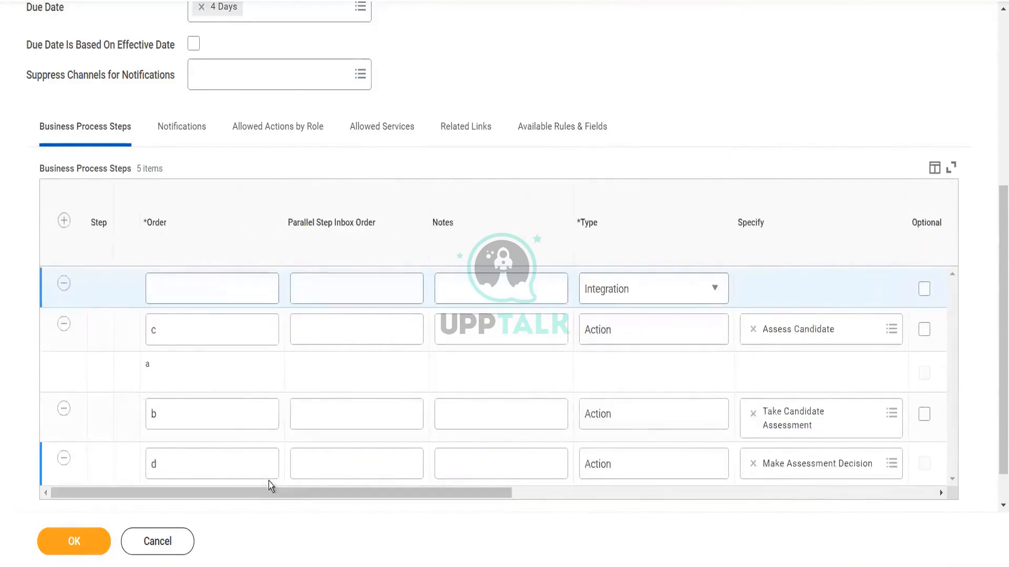
left_click(64, 284)
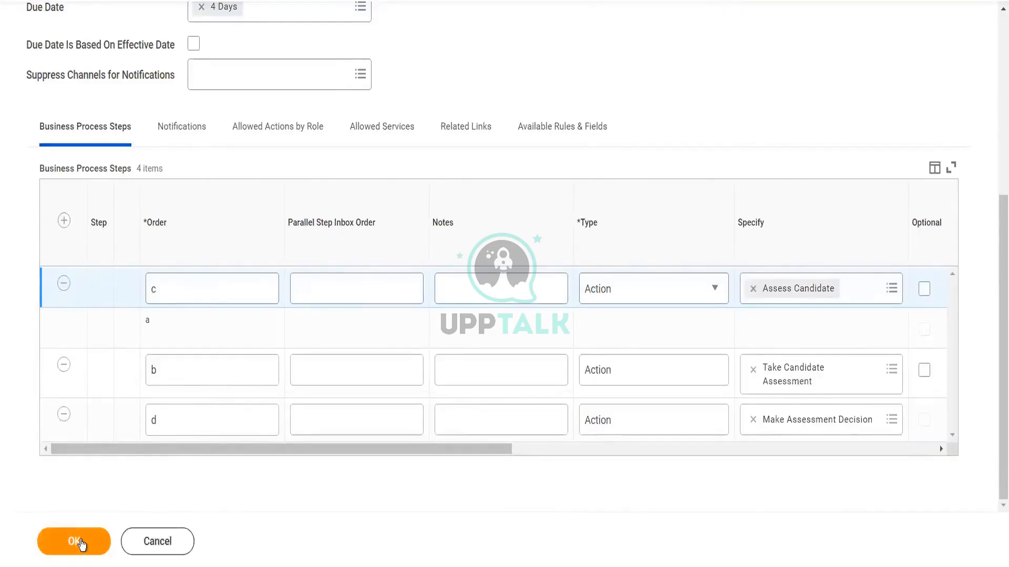
left_click(82, 543)
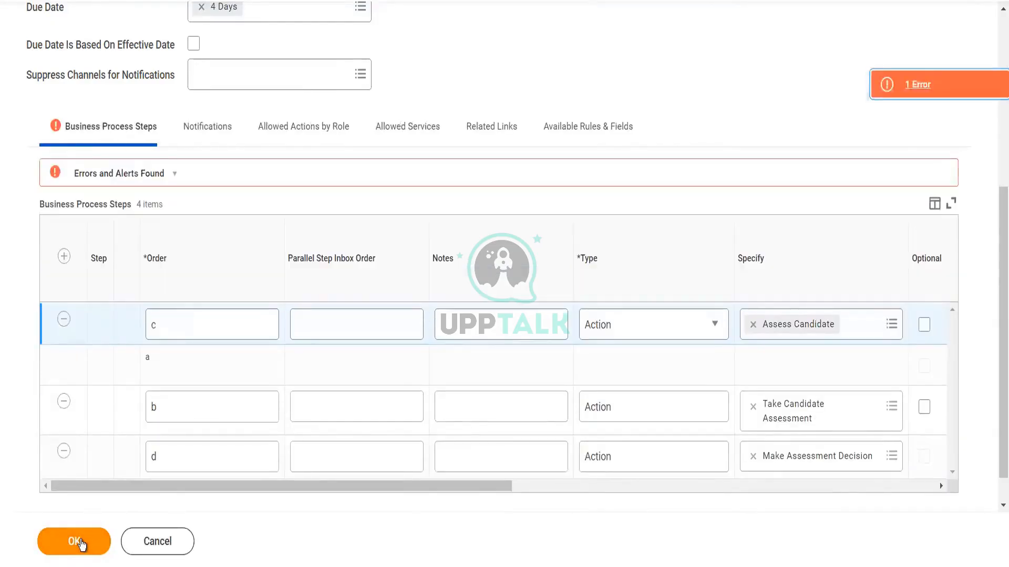
Step: Assign the Recruiter security group to the Assess Candidate step, then submit and close the definition
left_click_drag(415, 491, 676, 496)
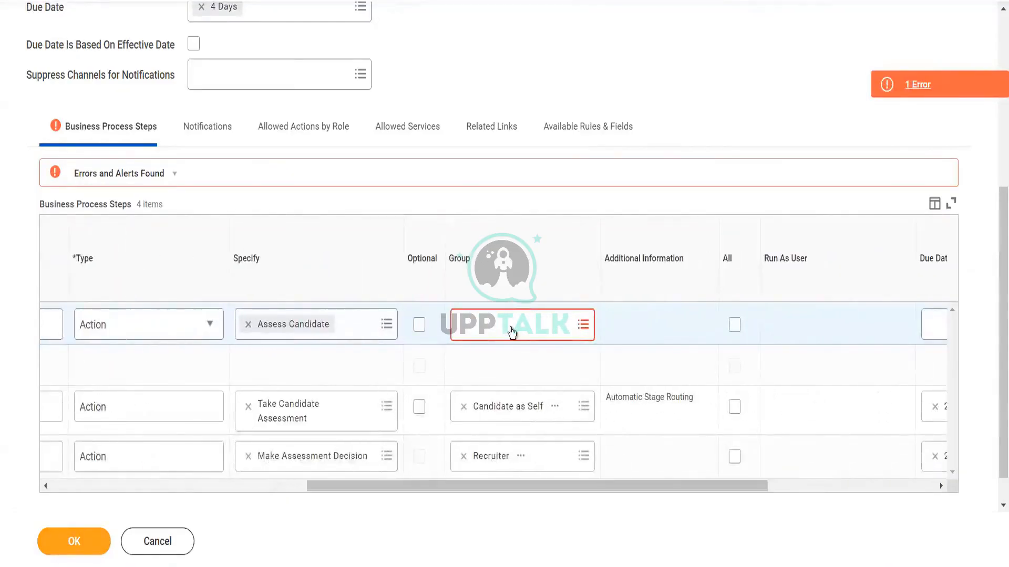
left_click(511, 332)
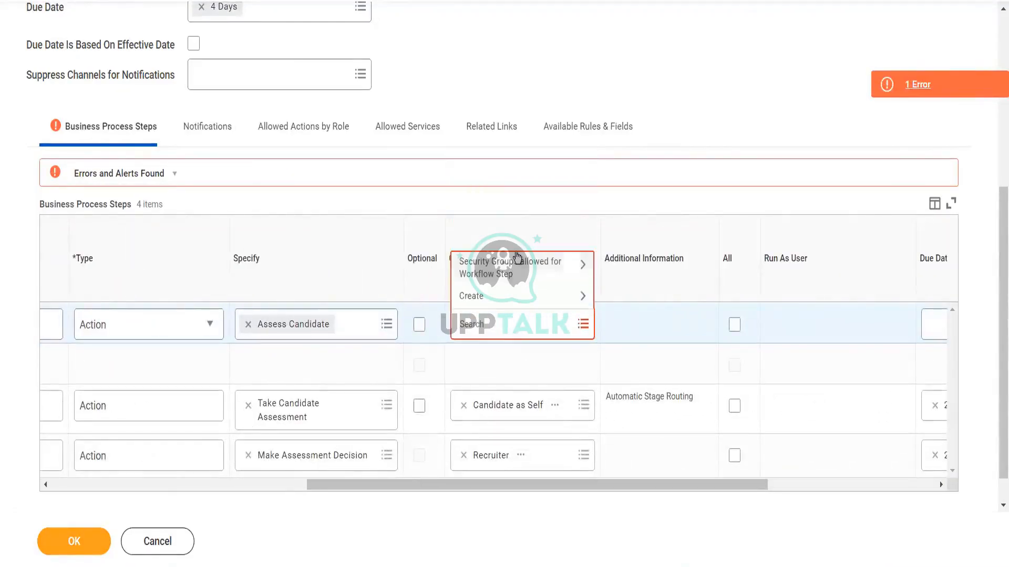
left_click(513, 269)
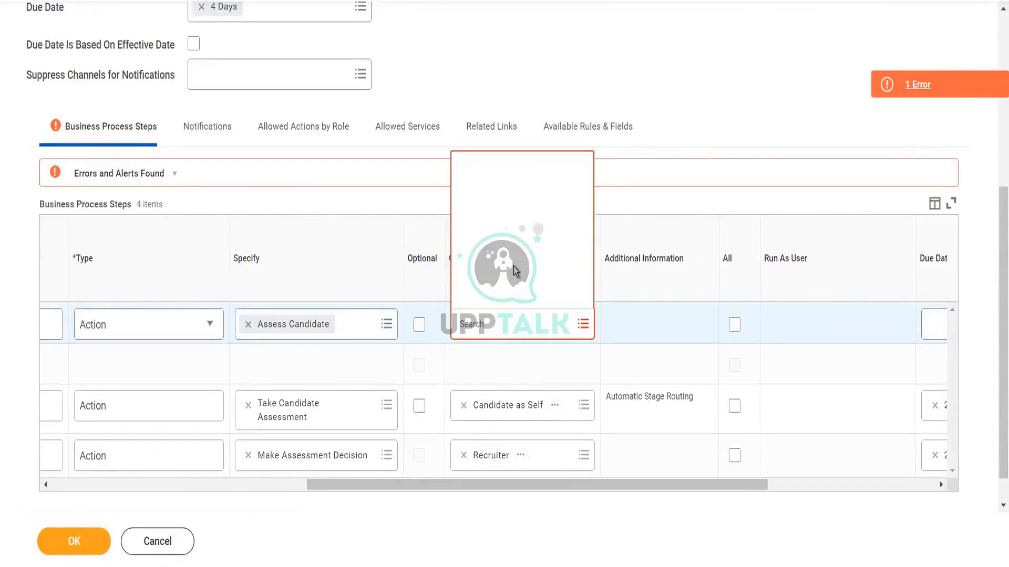
left_click(519, 323)
type("re")
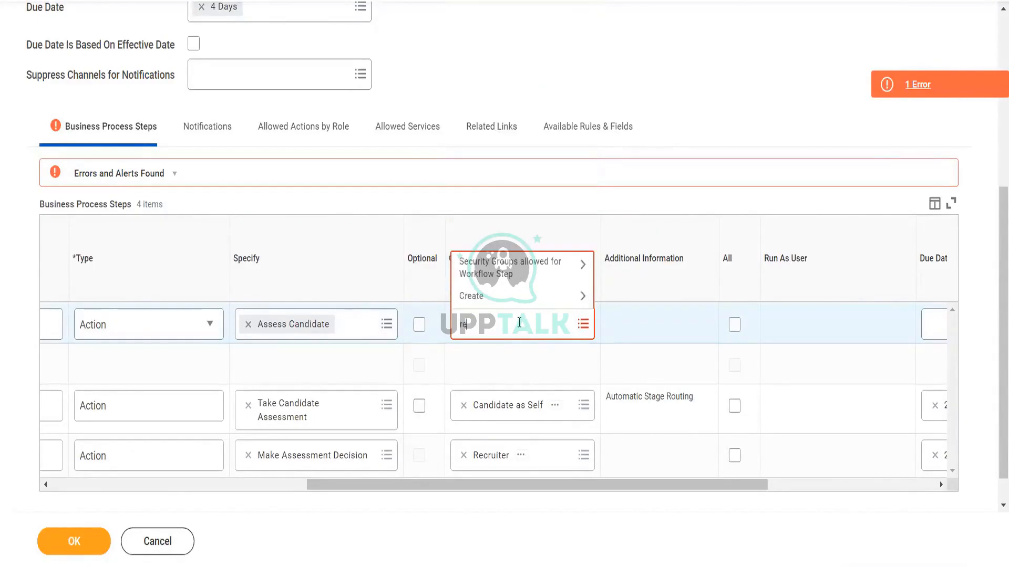
type("cruiter")
key("Return")
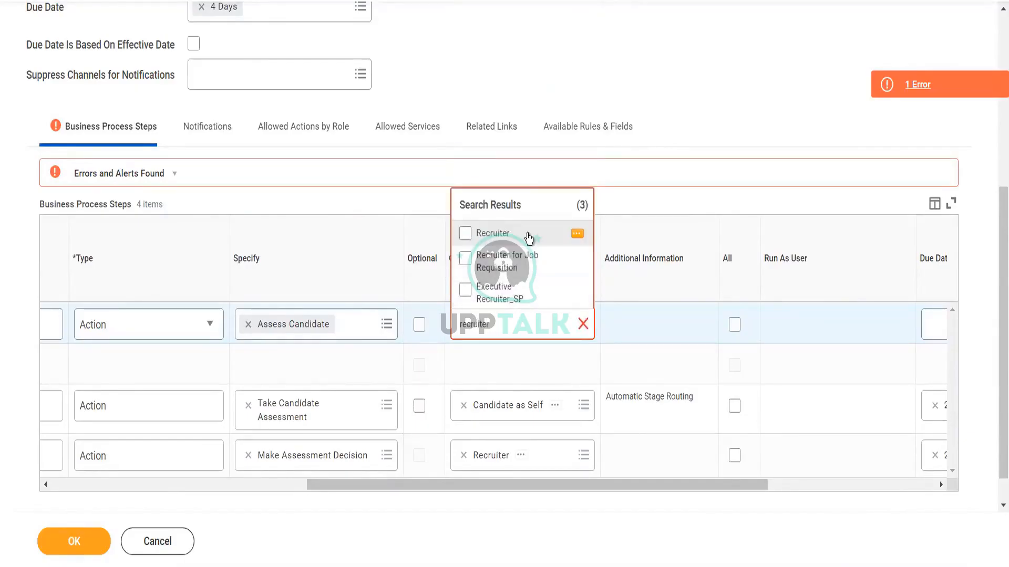
left_click(528, 236)
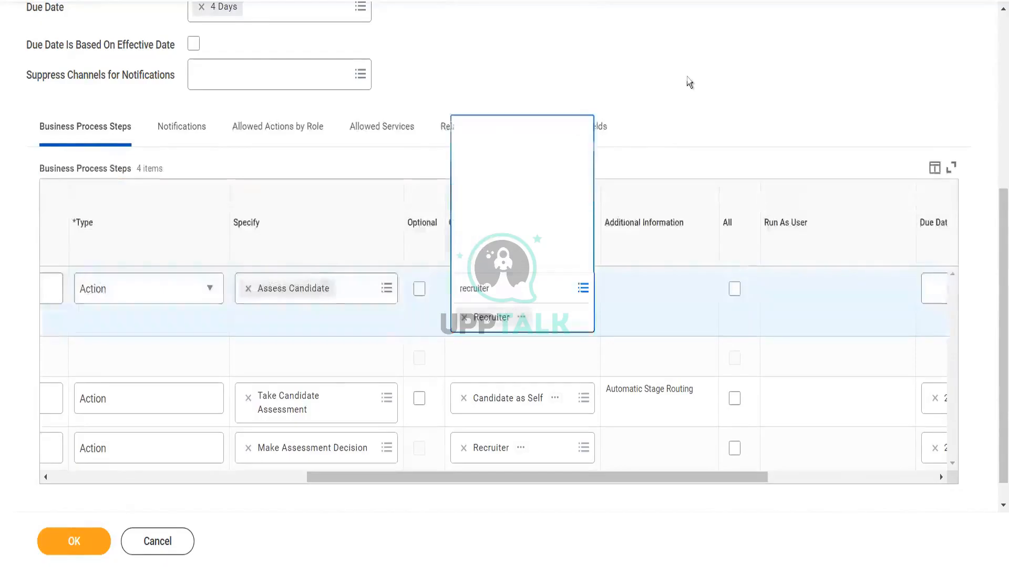
left_click(74, 554)
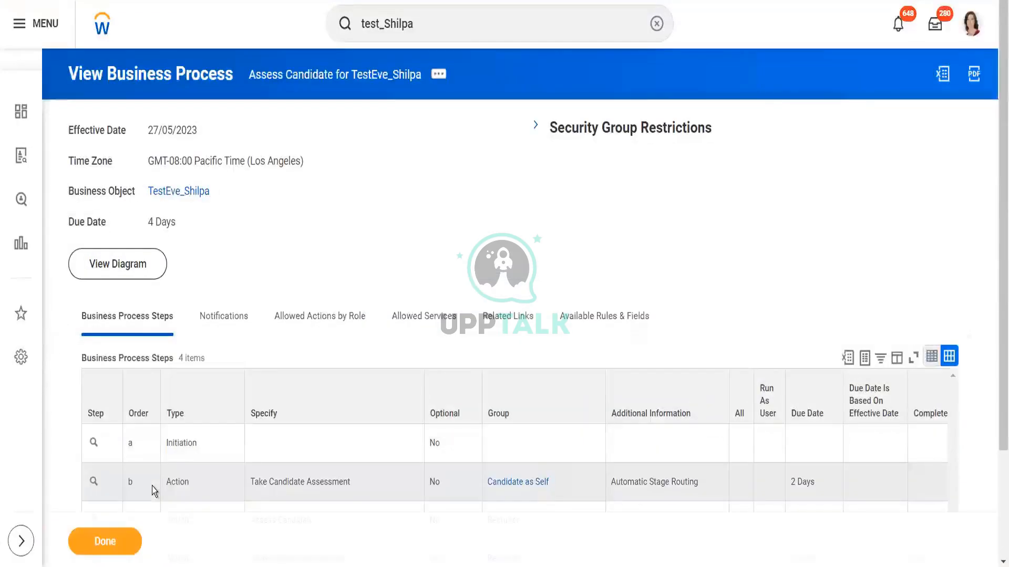
left_click(108, 541)
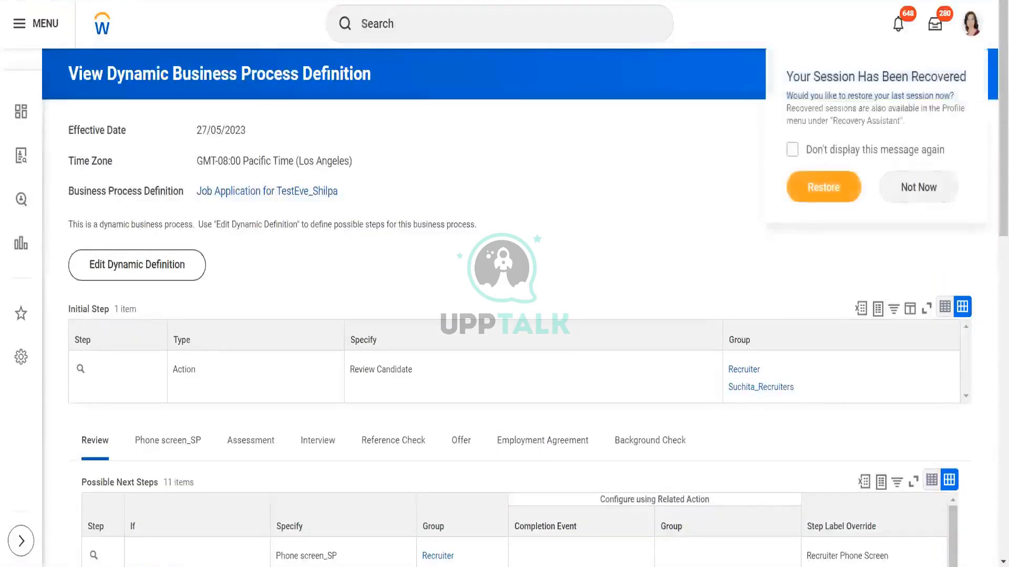
Step: Dismiss the session recovery prompt and review the Assessment tab's possible next steps in the Job Application dynamic definition
left_click(942, 192)
scroll(994, 227, "down", 4)
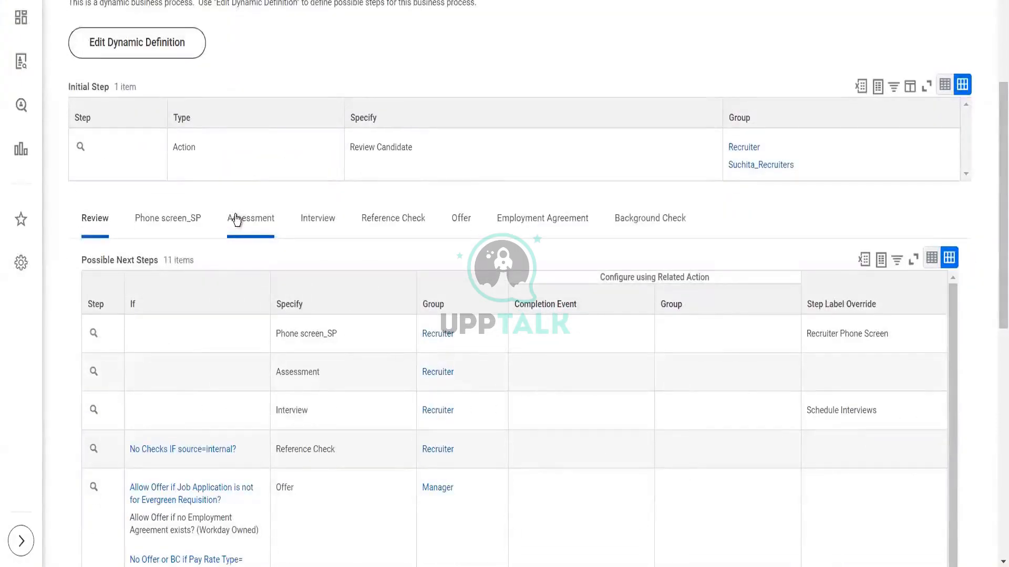
left_click(235, 221)
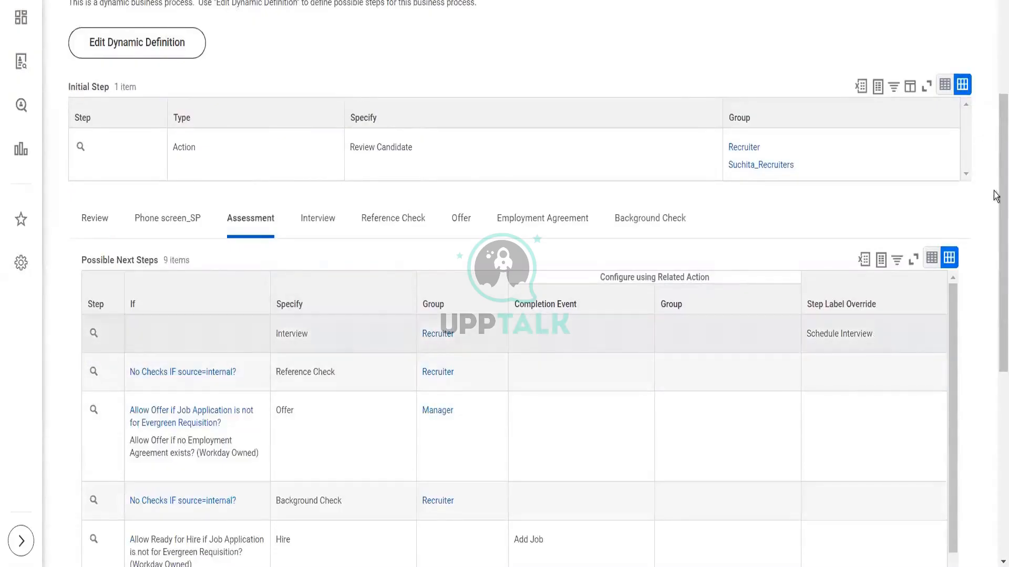
scroll(994, 231, "down", 1)
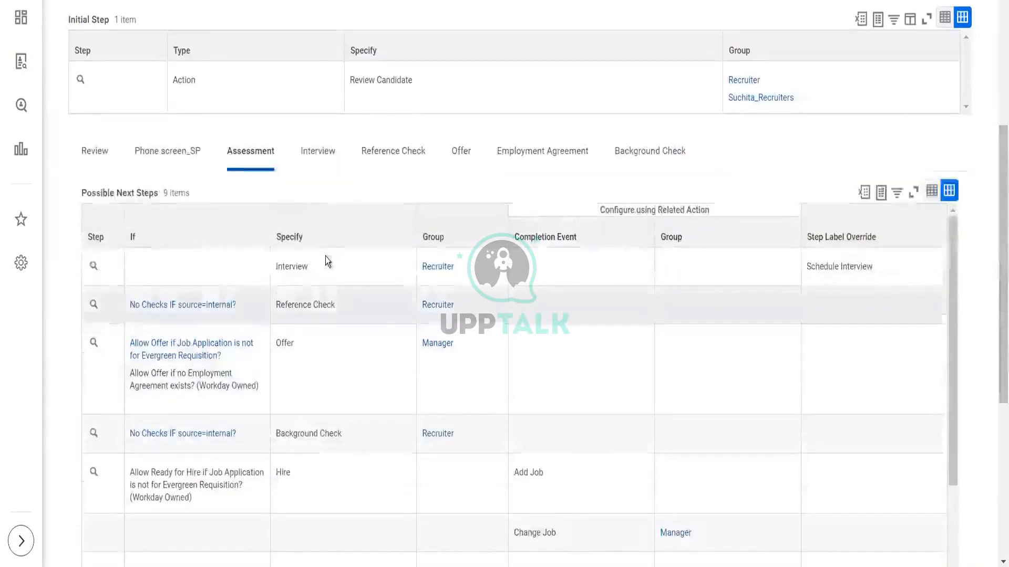
left_click(309, 158)
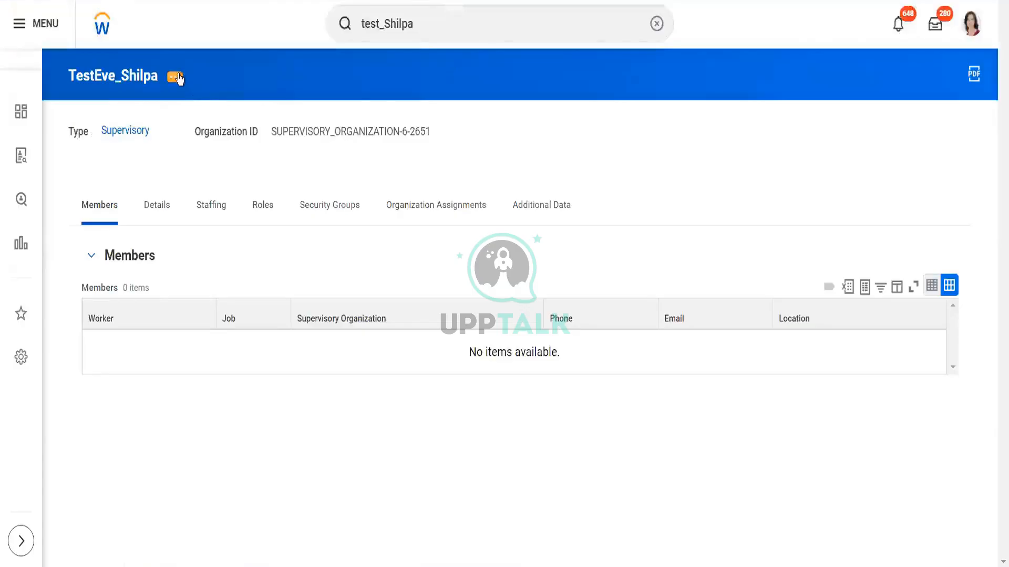
Step: Start creating a business process definition for TestEve_Shilpa with business process type Interview
left_click(177, 78)
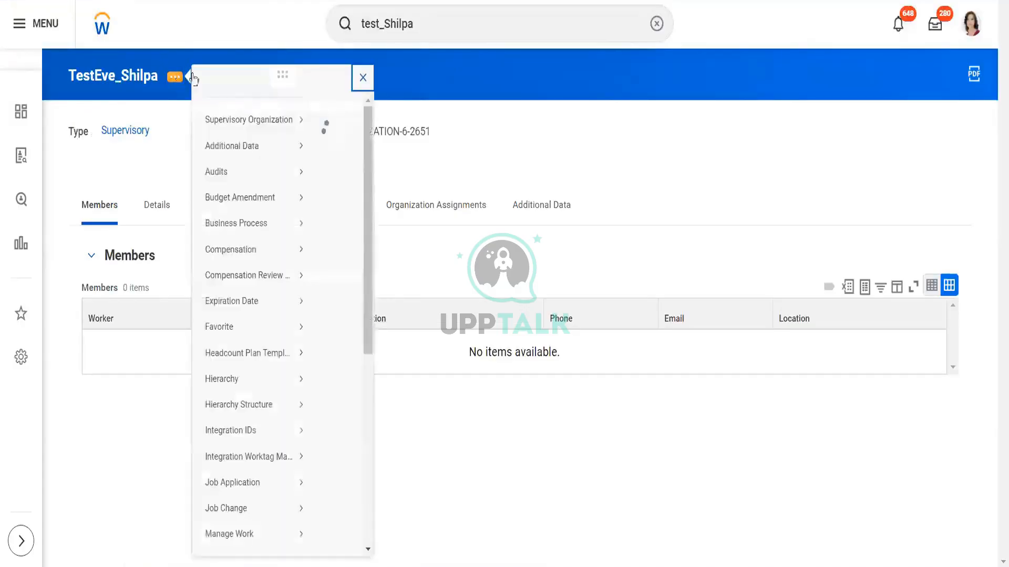
mouse_move(296, 215)
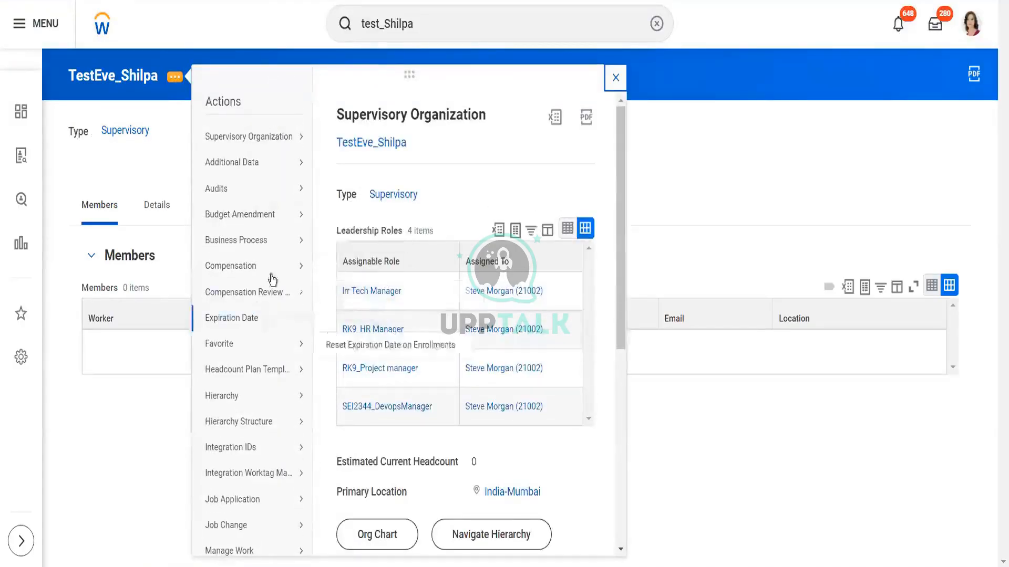
mouse_move(289, 240)
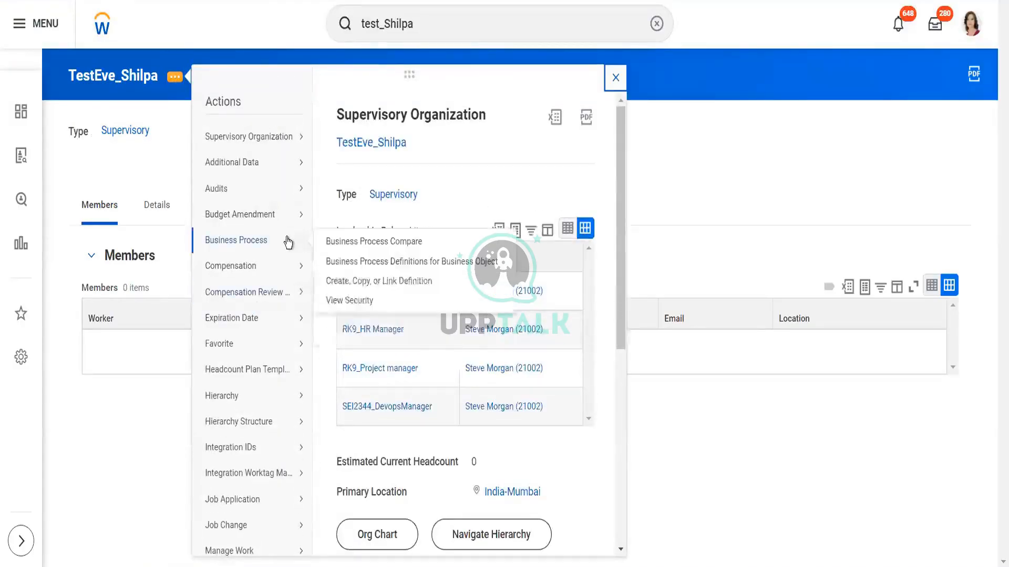
left_click(338, 282)
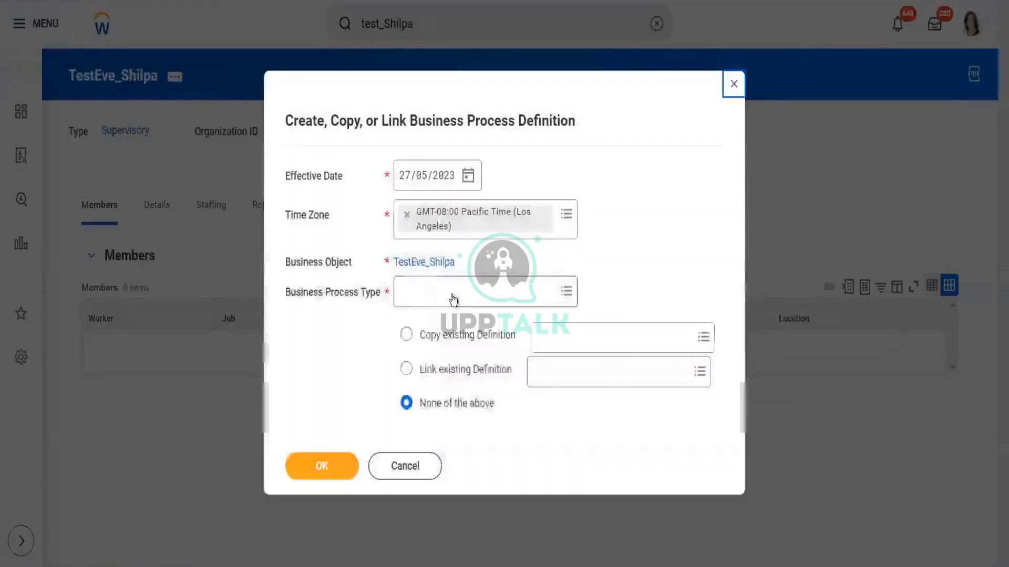
left_click(452, 297)
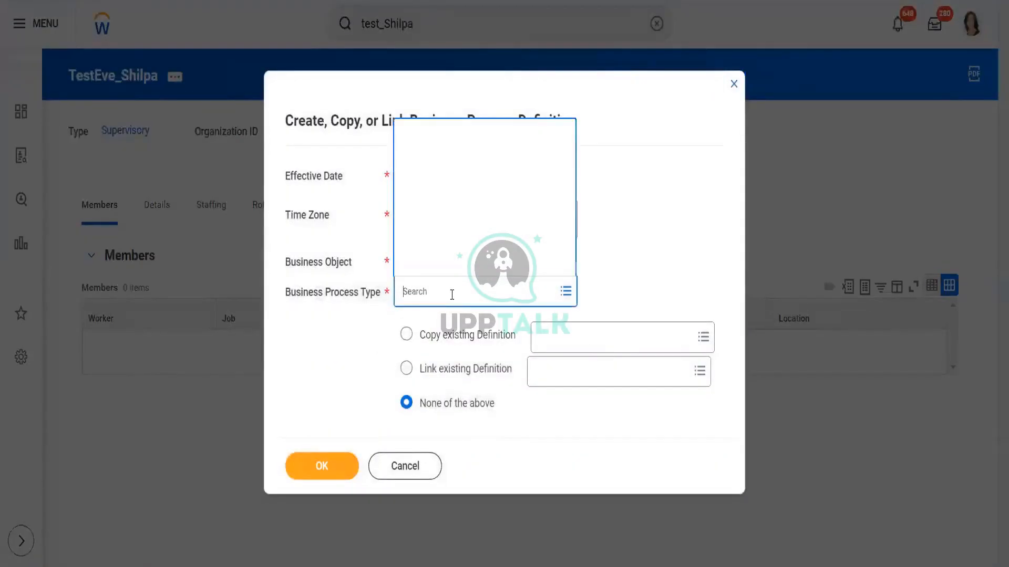
type("intervi")
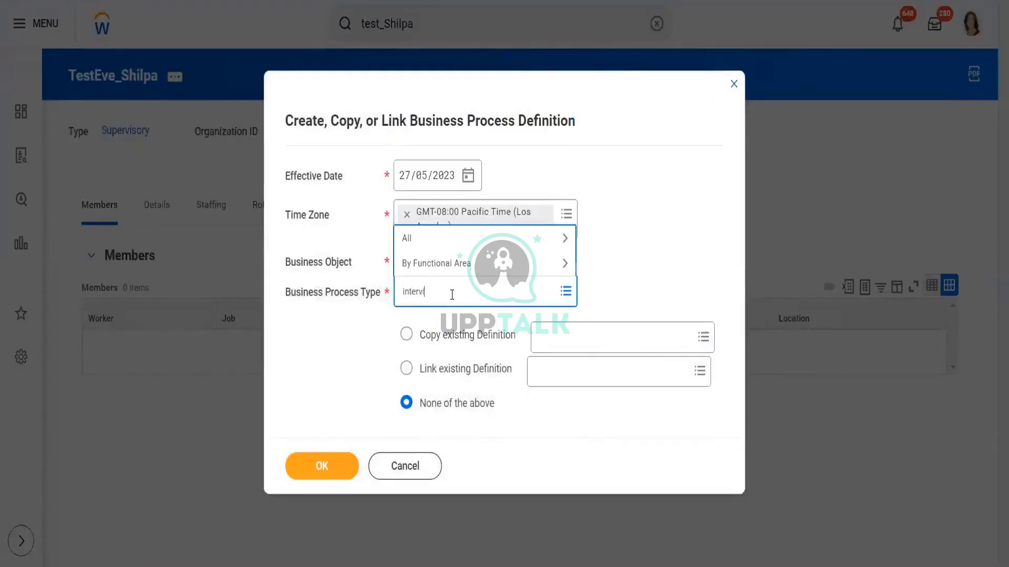
type("ew")
key("Return")
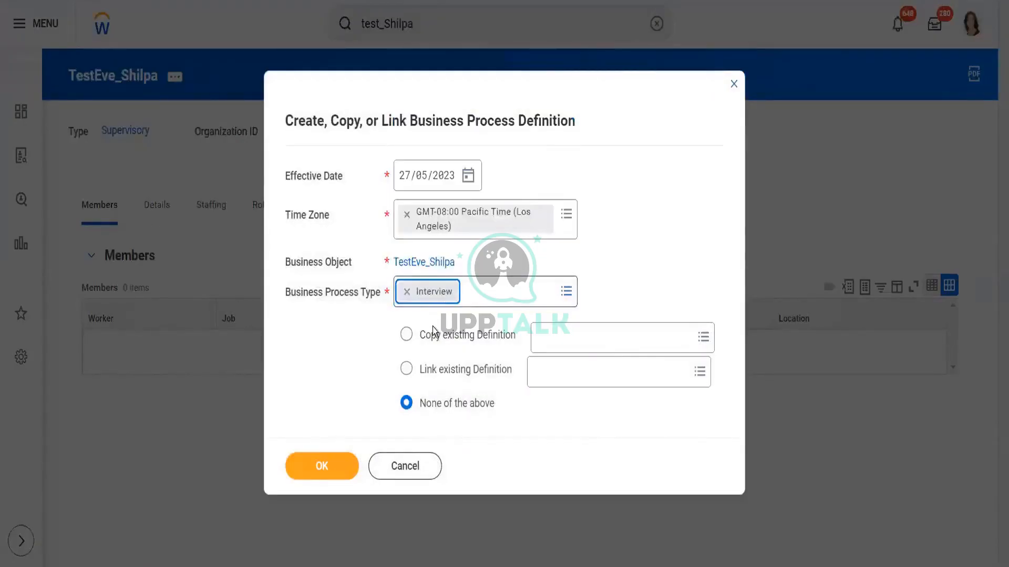
Step: Copy the Interview (Default Definition) as the basis for the new definition
left_click(433, 330)
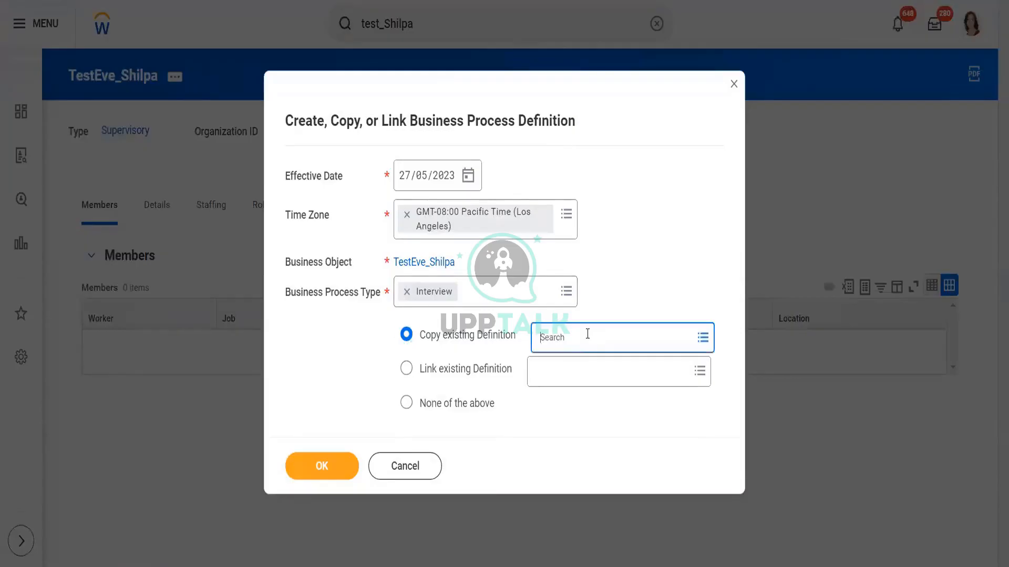
type("inter")
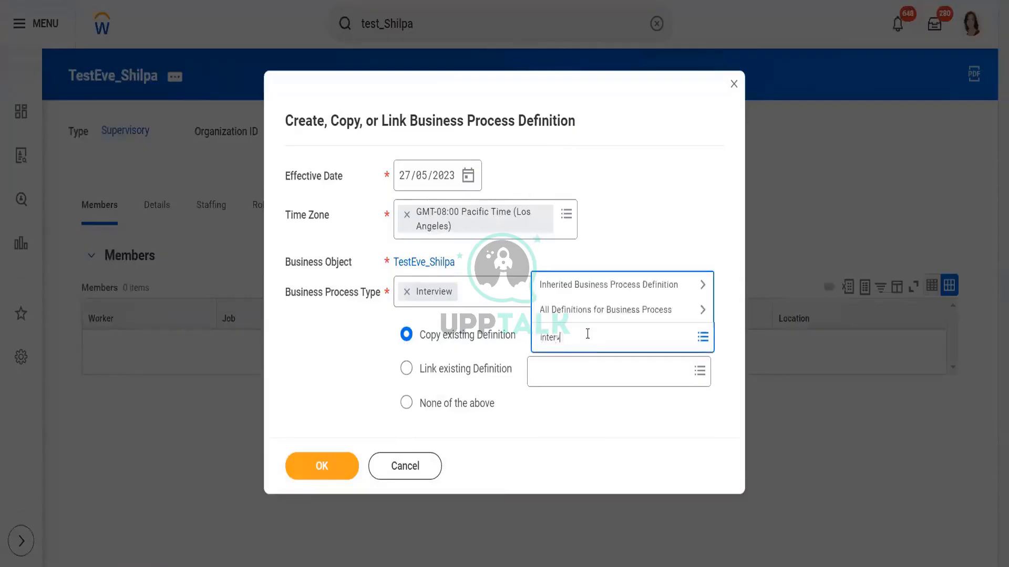
type("view")
key("Return")
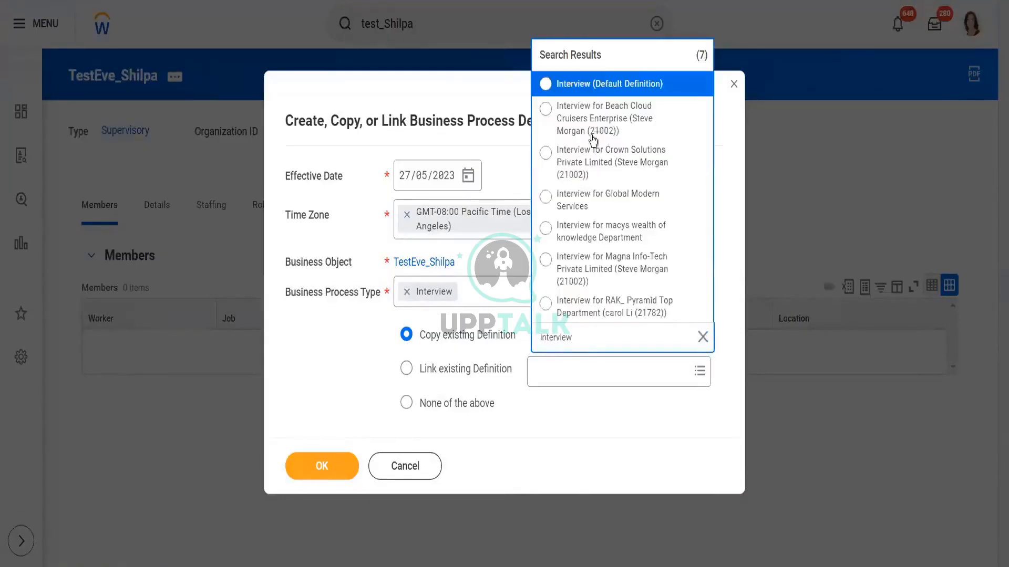
left_click(600, 85)
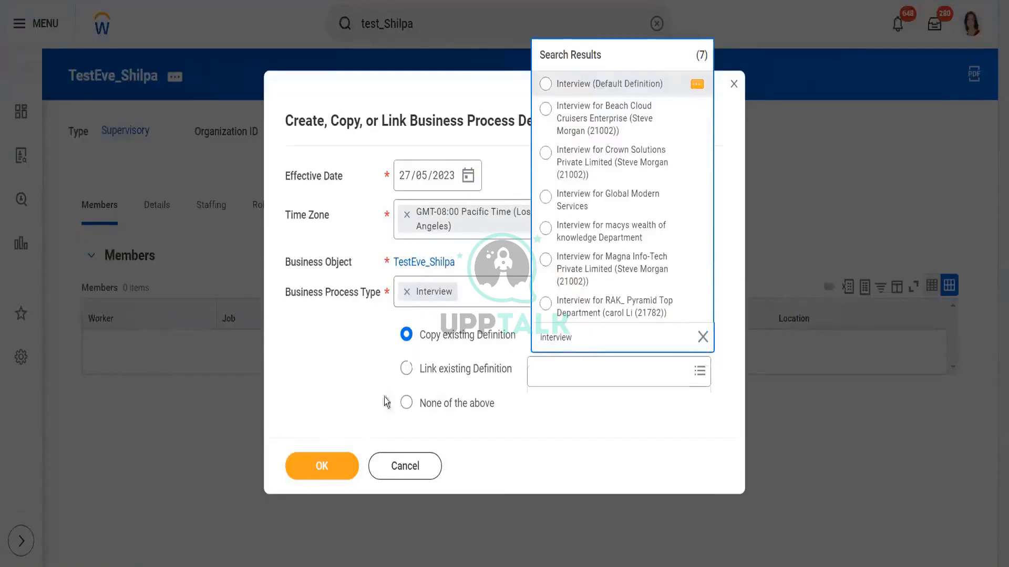
left_click(323, 474)
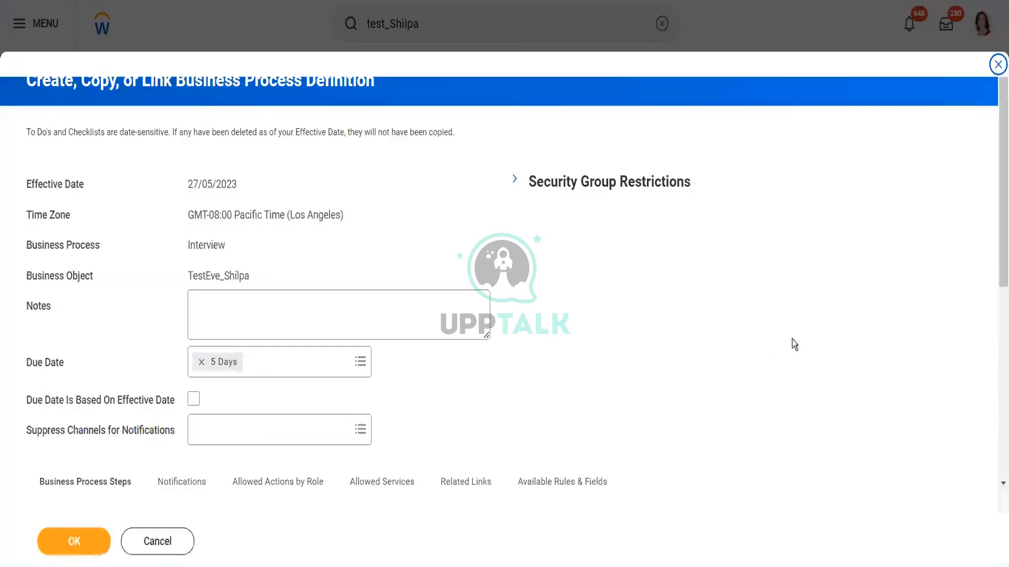
Step: Add the Recruiter security group to the Schedule Interview step alongside Initiator
left_click_drag(996, 221, 995, 459)
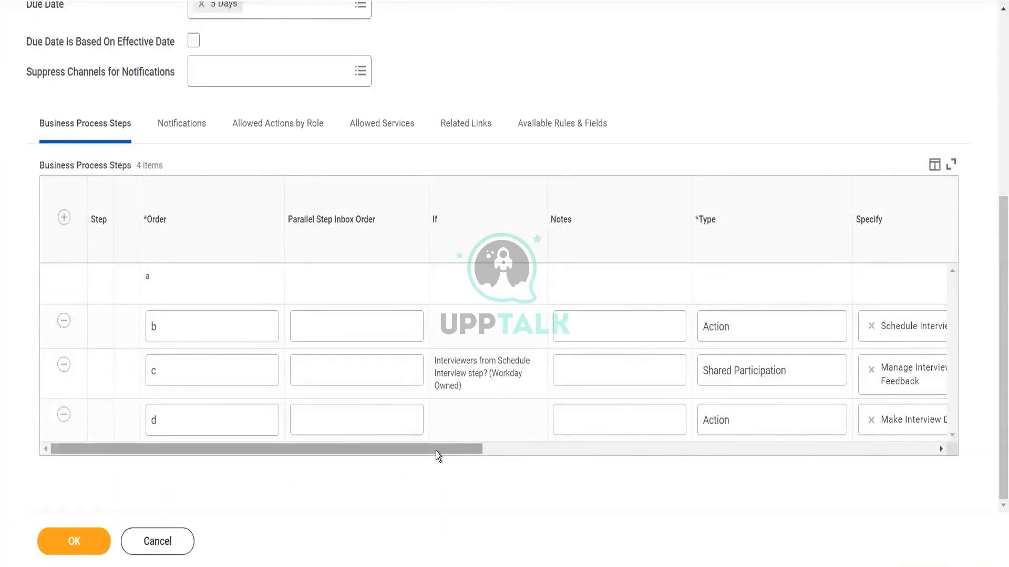
left_click_drag(436, 452, 682, 453)
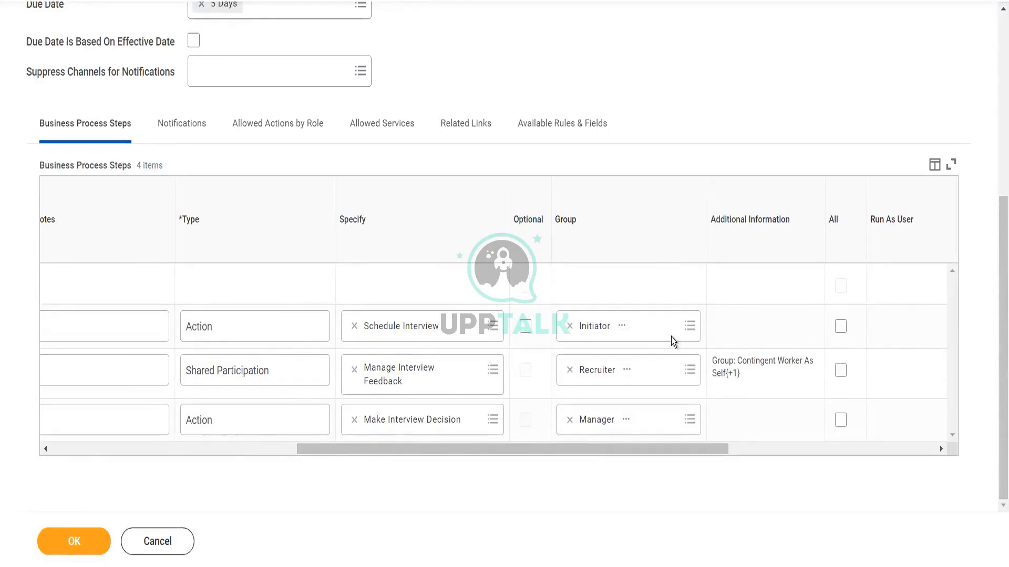
left_click(690, 327)
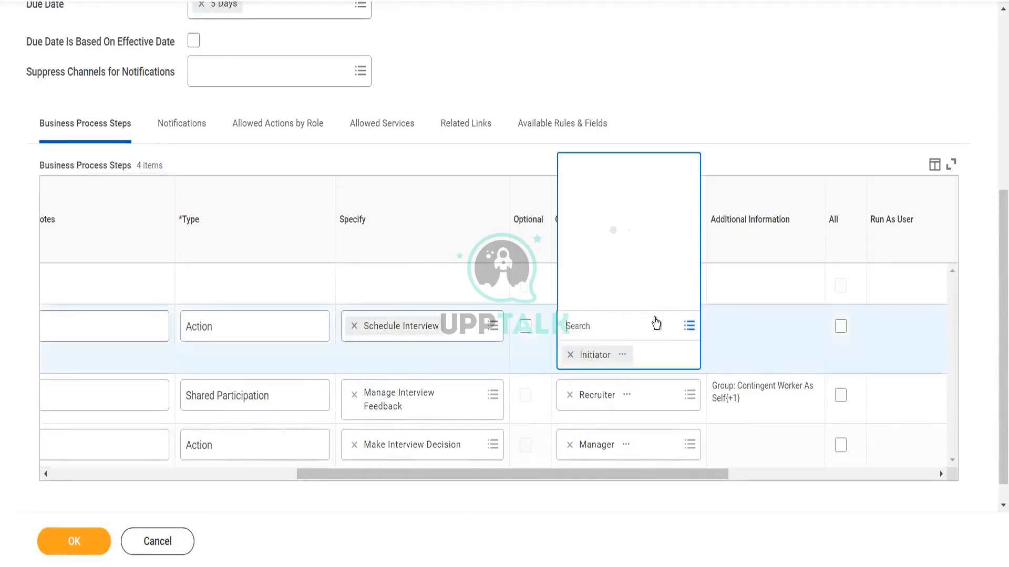
left_click(603, 272)
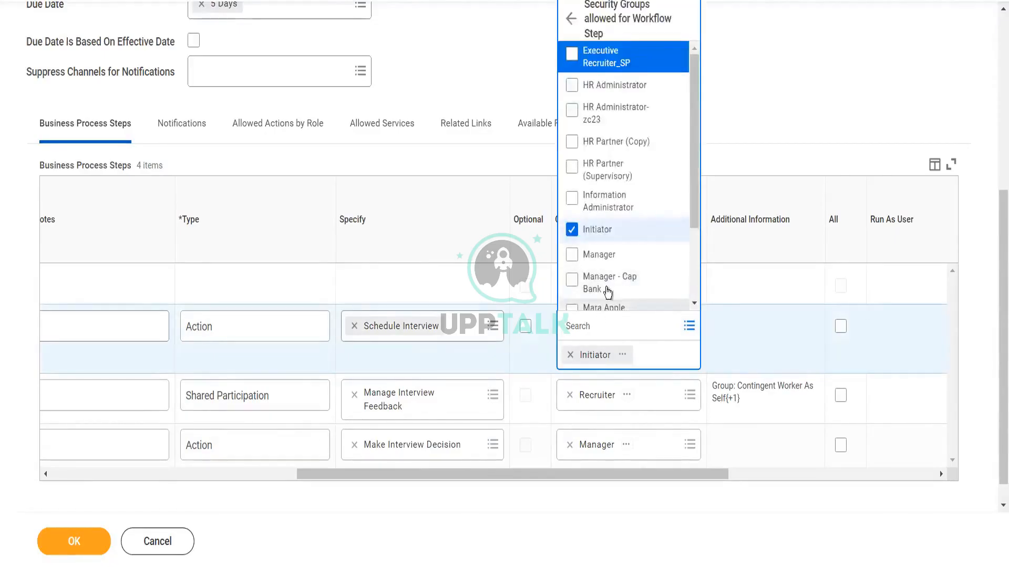
left_click_drag(692, 165, 696, 253)
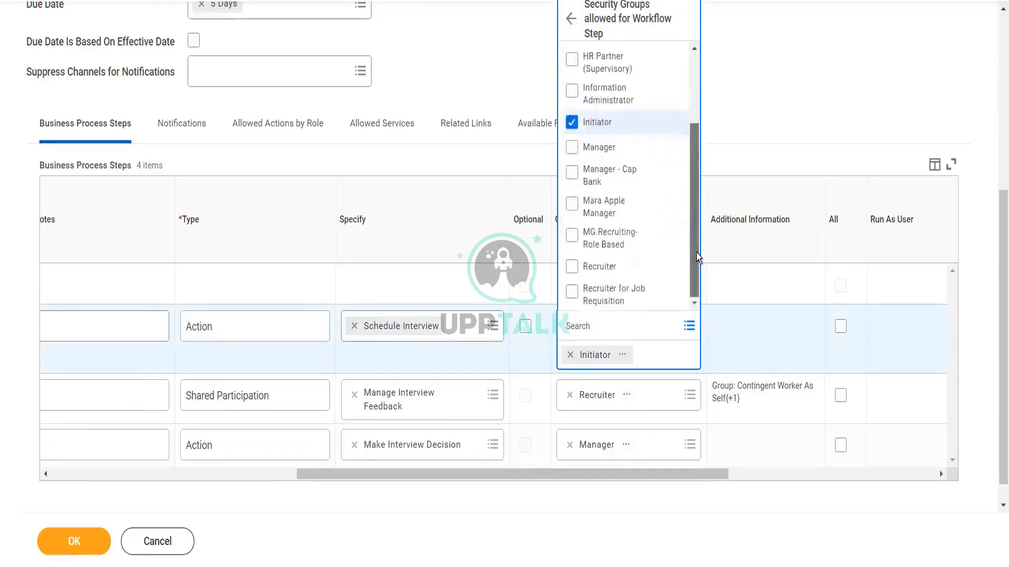
left_click(625, 268)
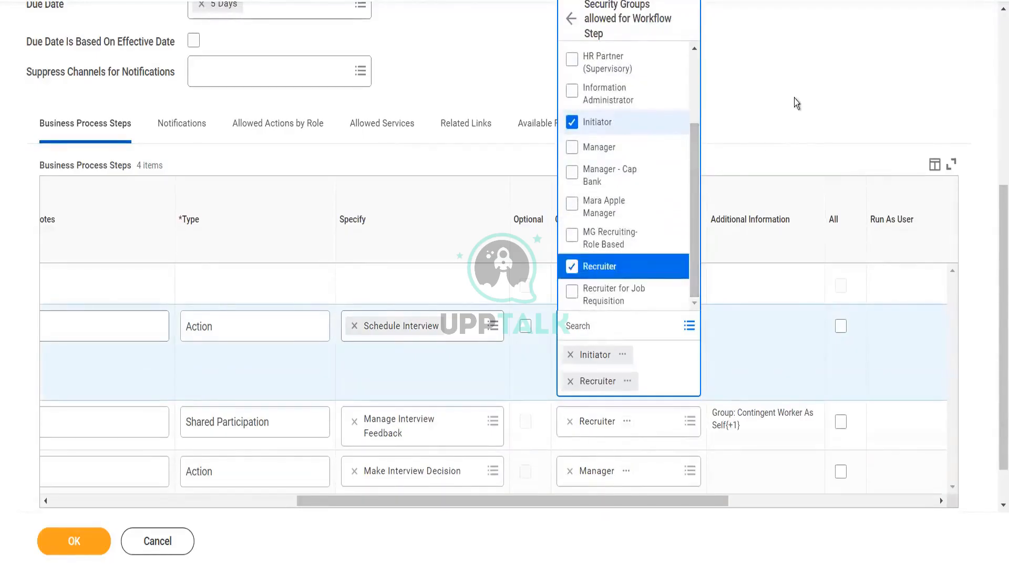
left_click(794, 100)
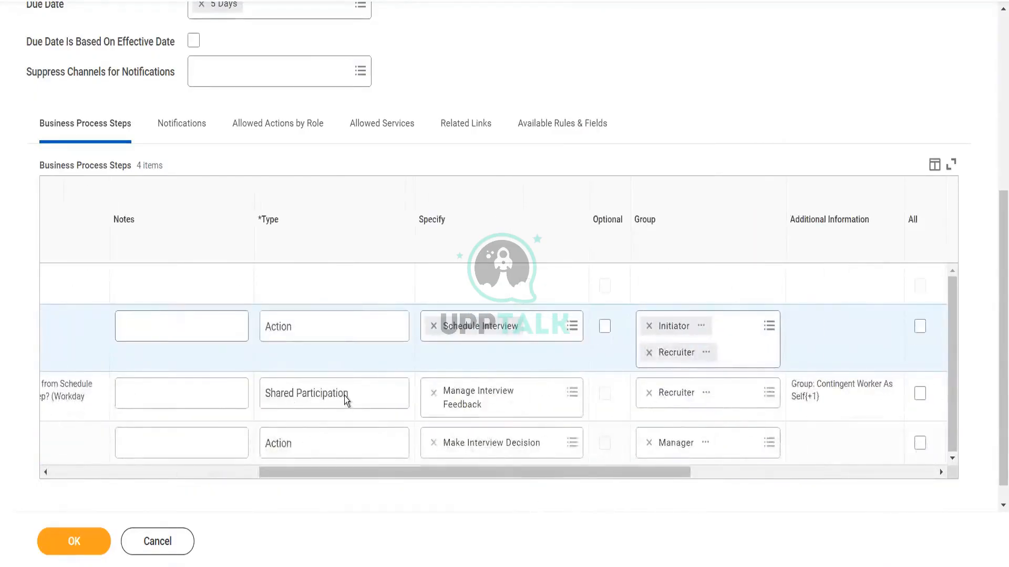
left_click_drag(475, 470, 534, 471)
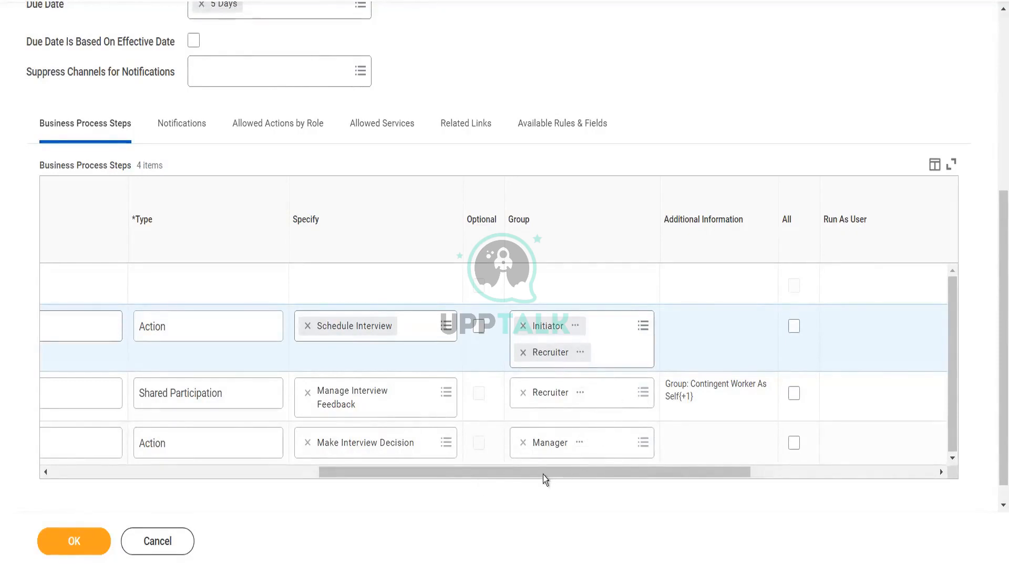
left_click_drag(540, 475, 505, 481)
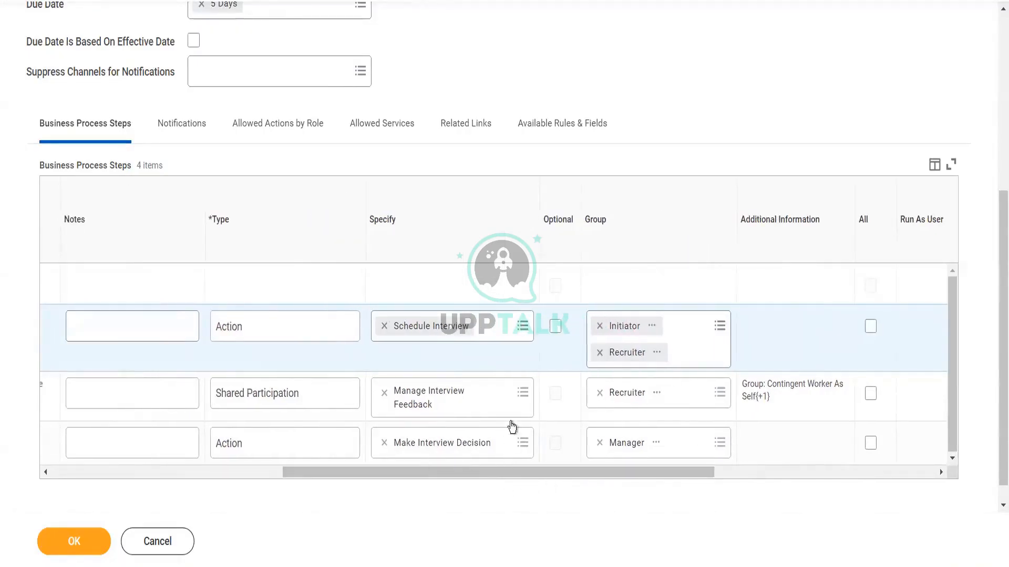
left_click(518, 332)
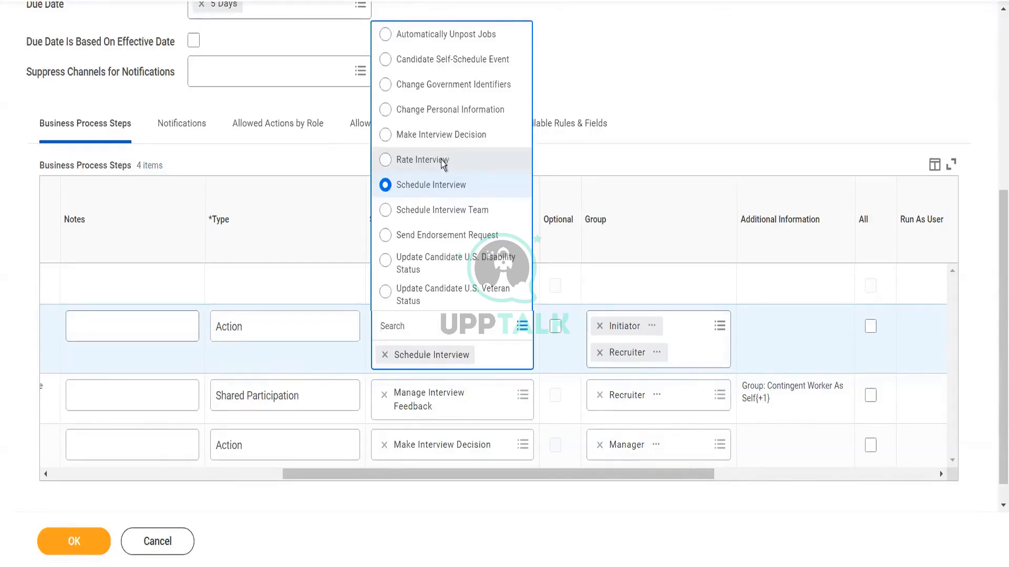
left_click(443, 160)
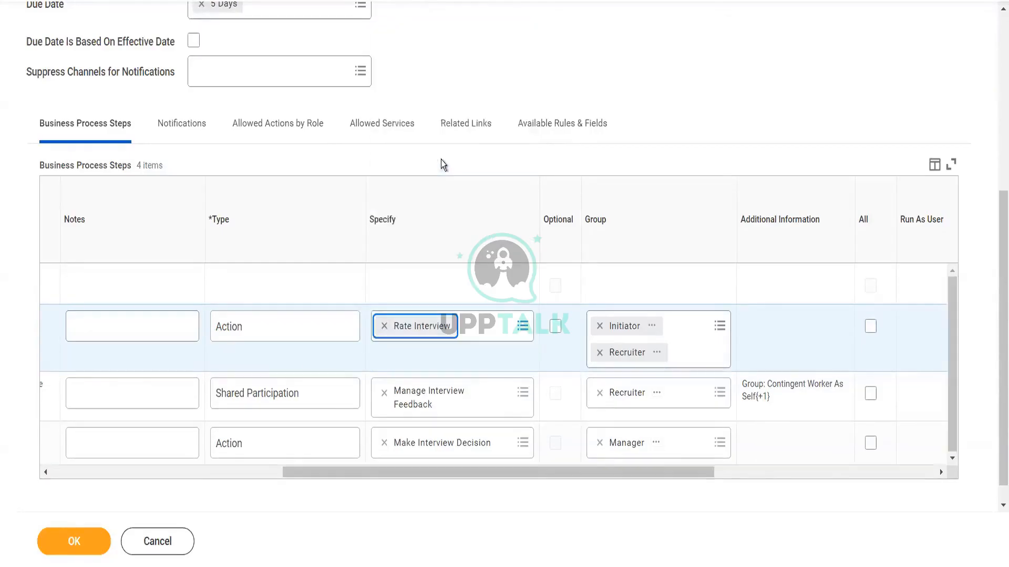
left_click(523, 326)
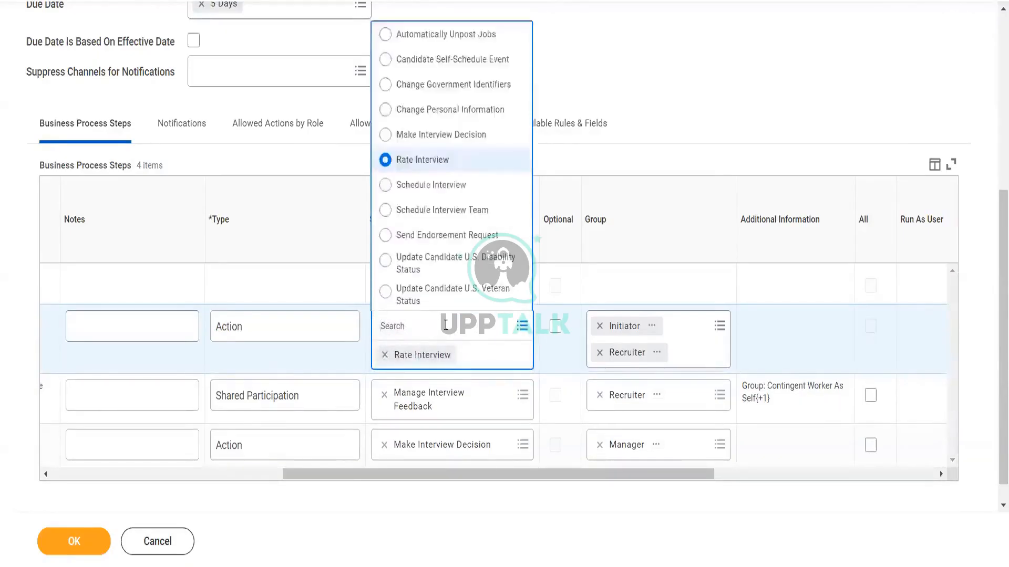
type("schedul")
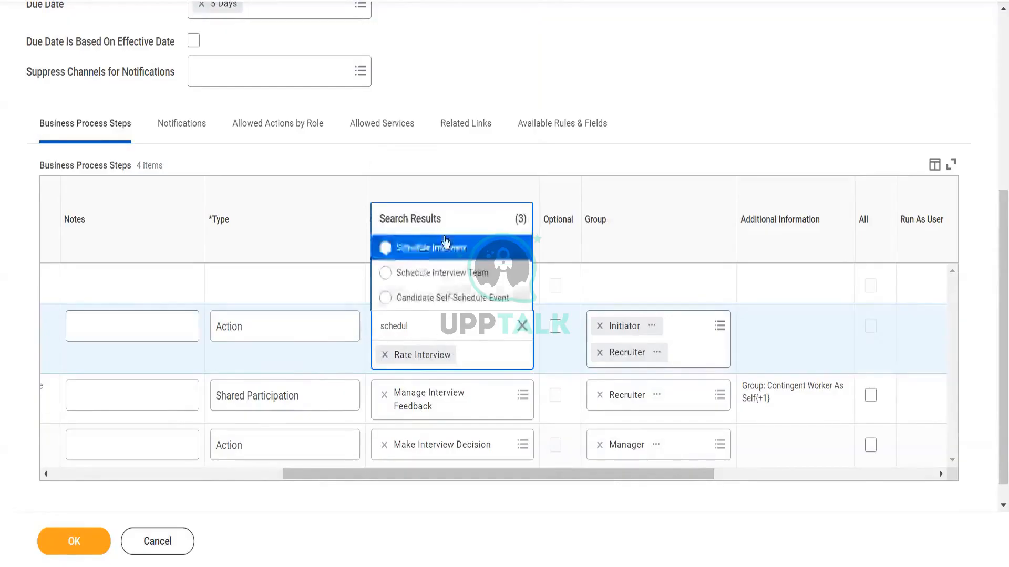
left_click(444, 247)
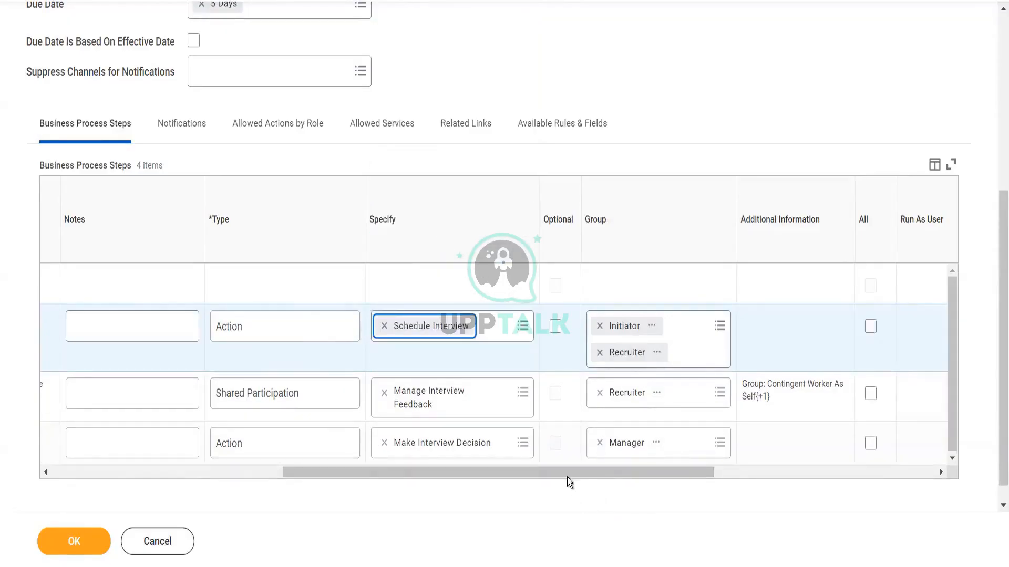
Step: Insert a new step row with order d and renumber the Make Interview Decision step to e
left_click_drag(288, 493, 259, 491)
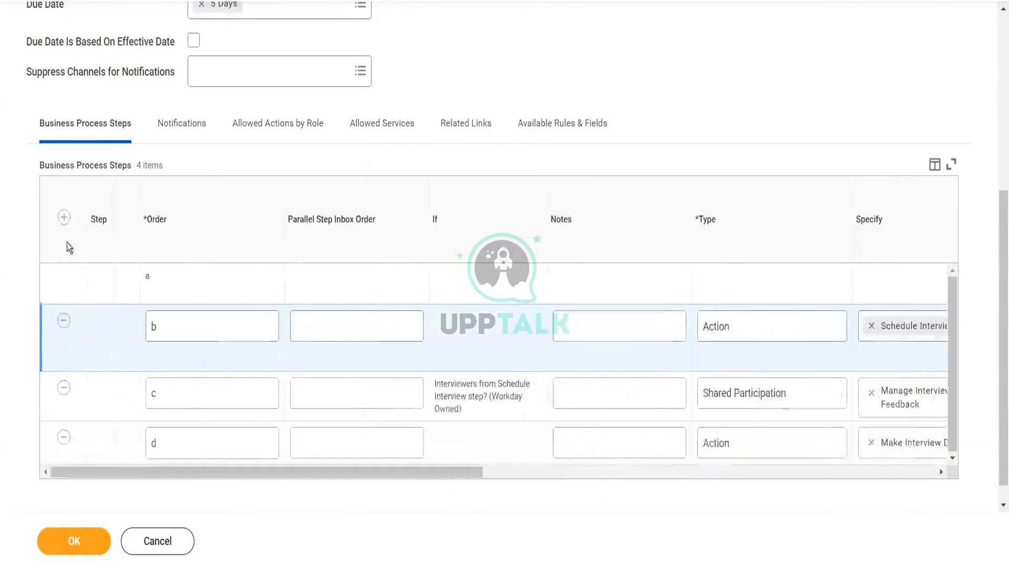
left_click(64, 218)
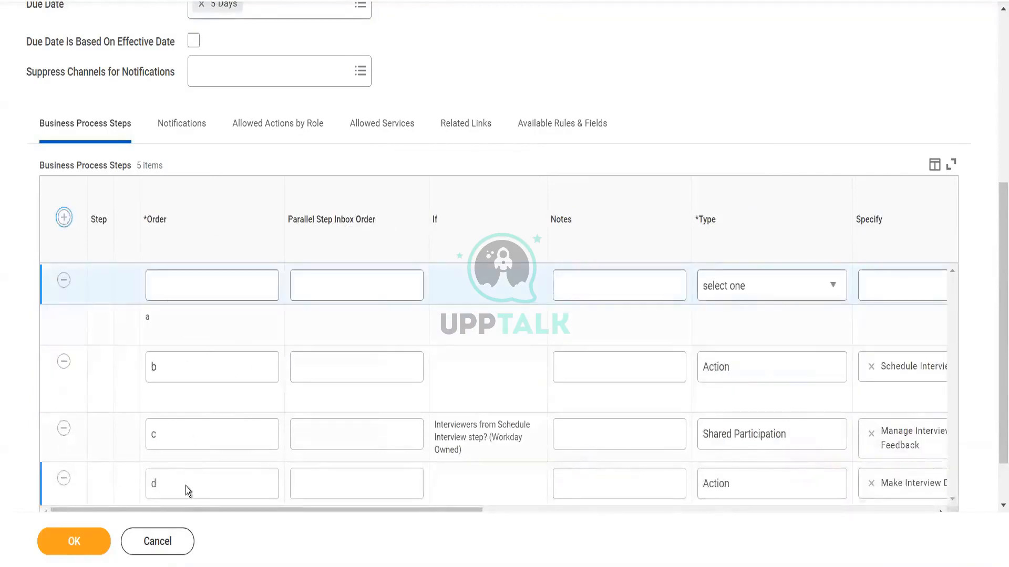
double_click(185, 481)
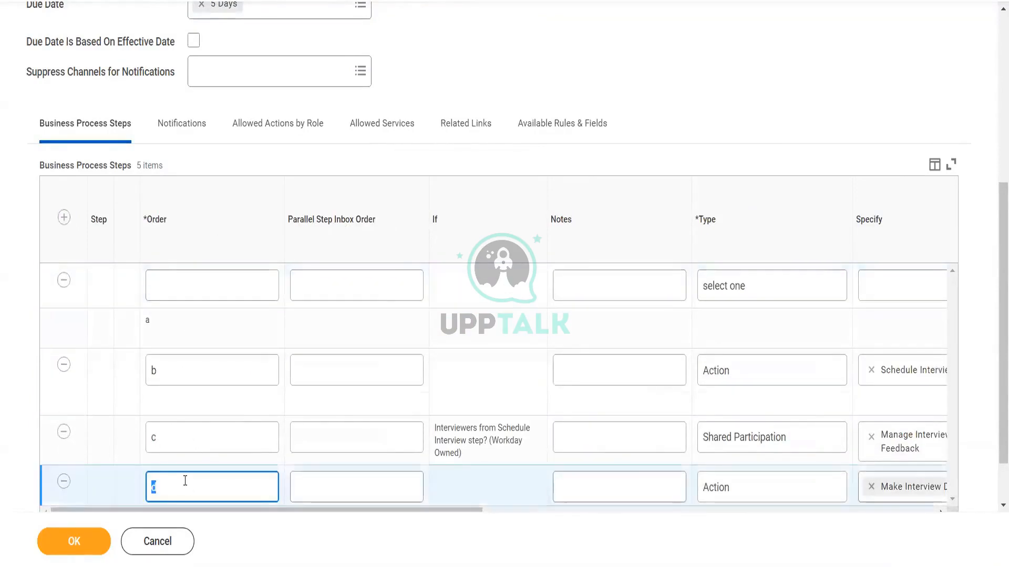
type("e")
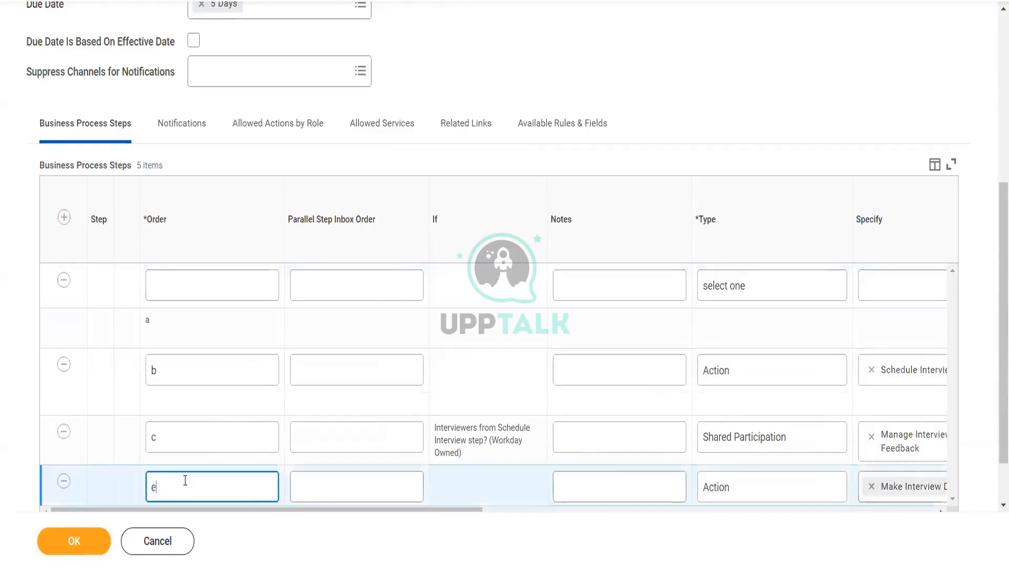
left_click(240, 283)
type("d")
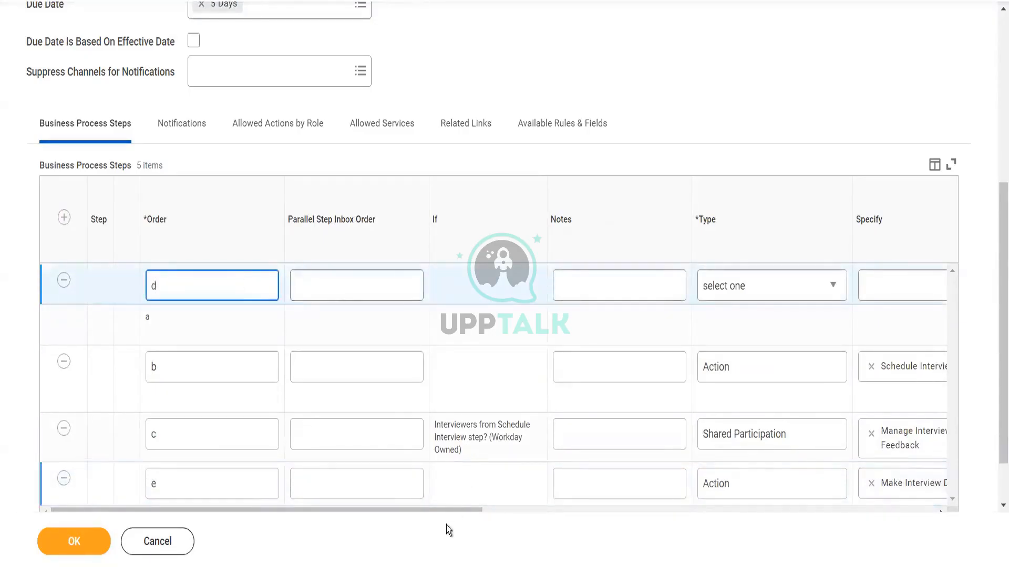
left_click(439, 507)
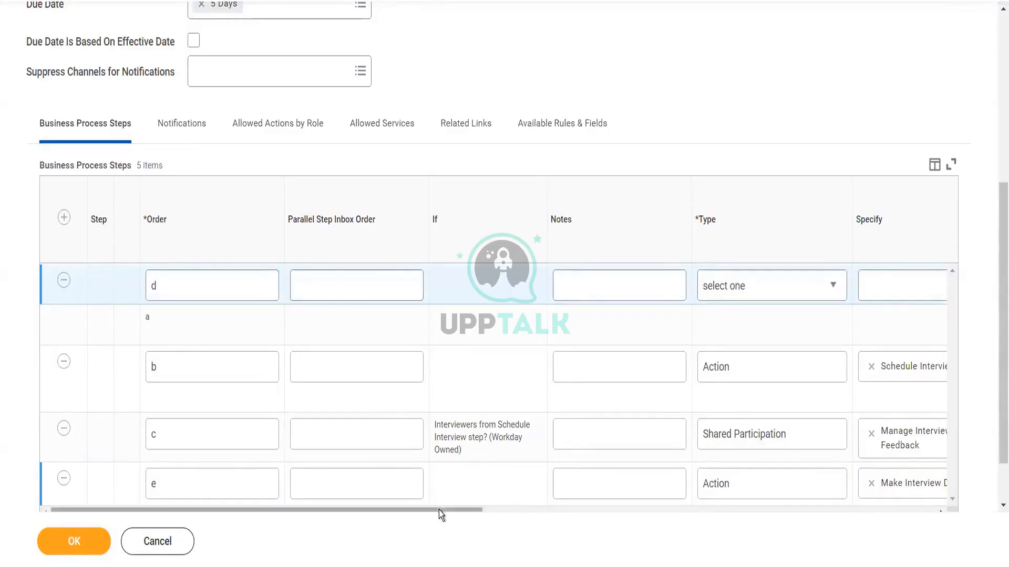
Step: Set the new step d to type Action specifying Rate Interview
left_click_drag(439, 509, 665, 510)
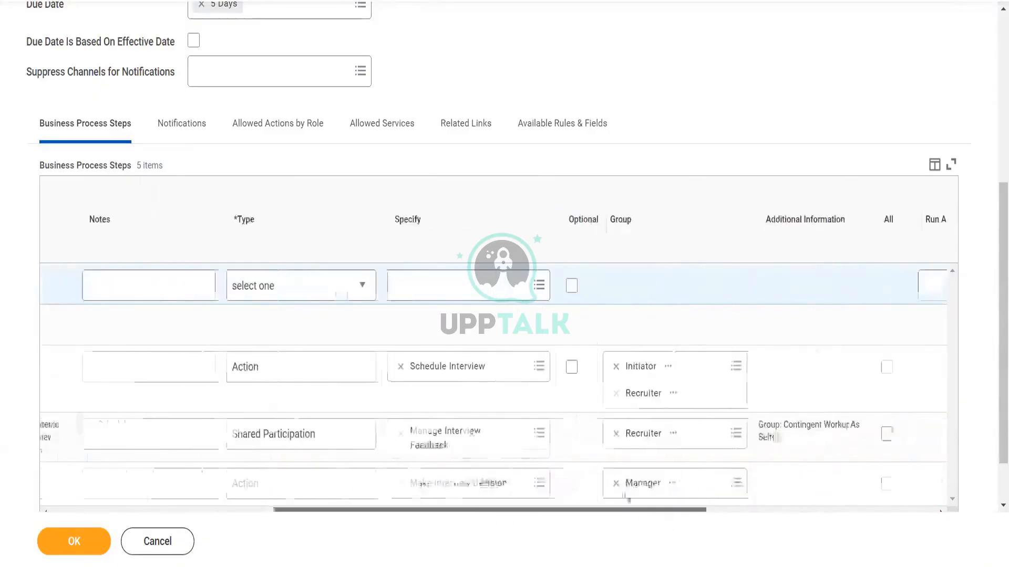
left_click(355, 289)
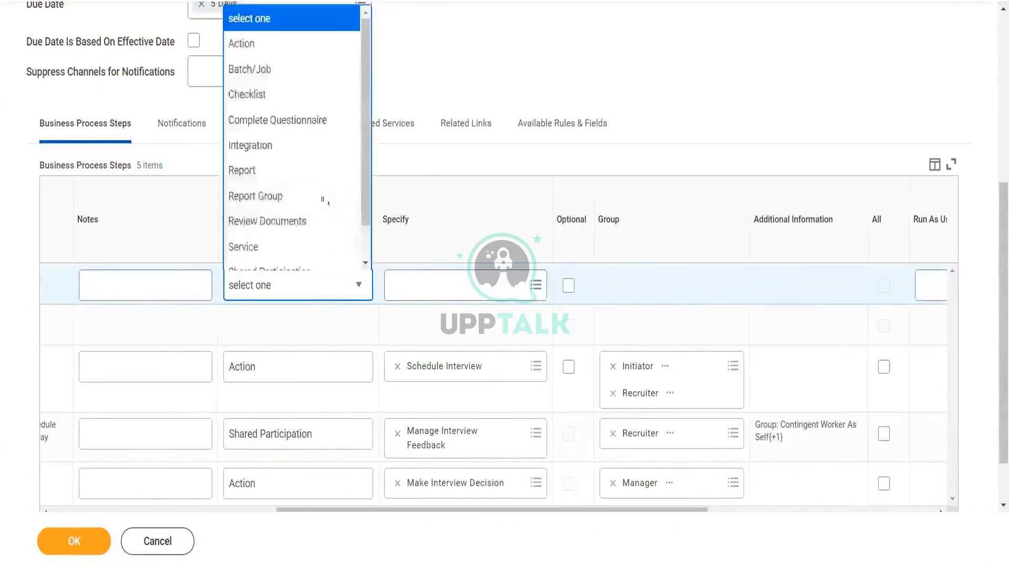
left_click(299, 64)
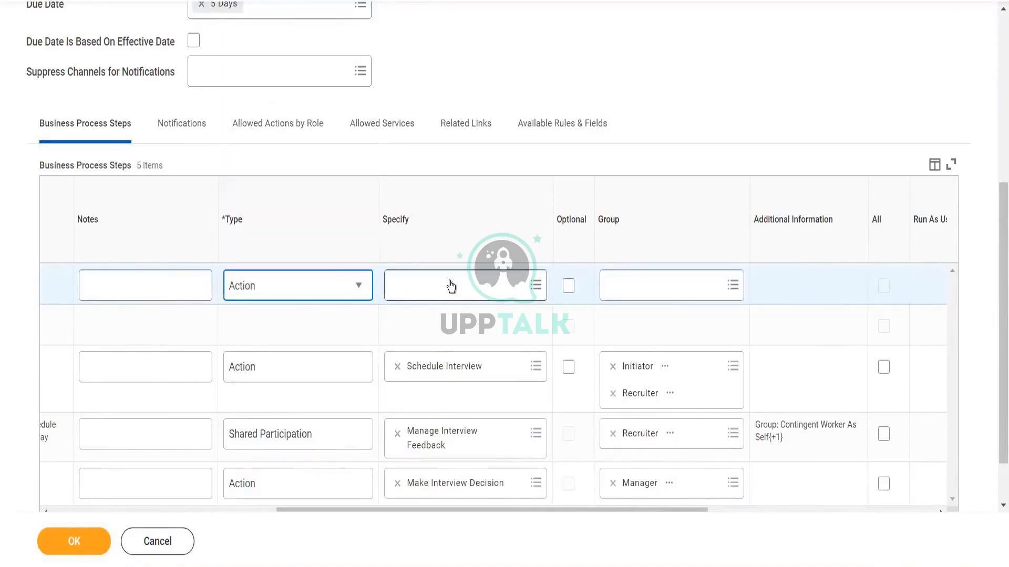
left_click(451, 281)
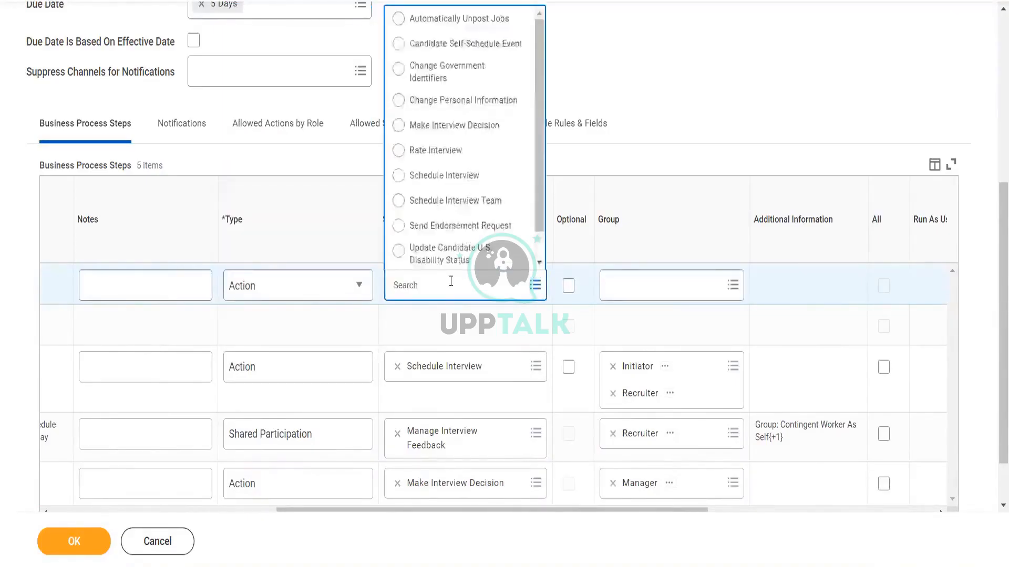
left_click(483, 147)
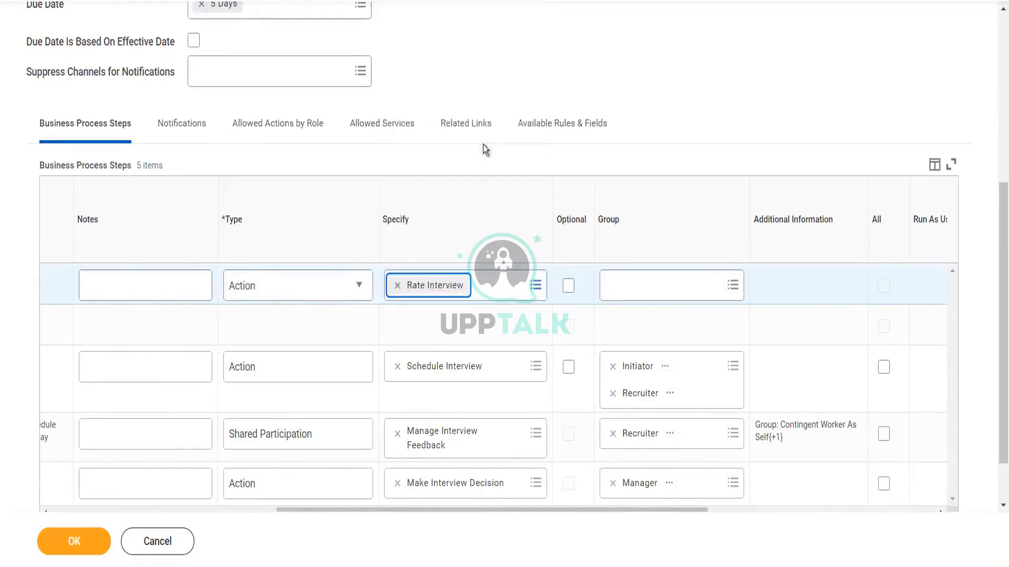
Step: Assign the Employee As Self security group to the Rate Interview step
left_click(658, 282)
type("recruiter")
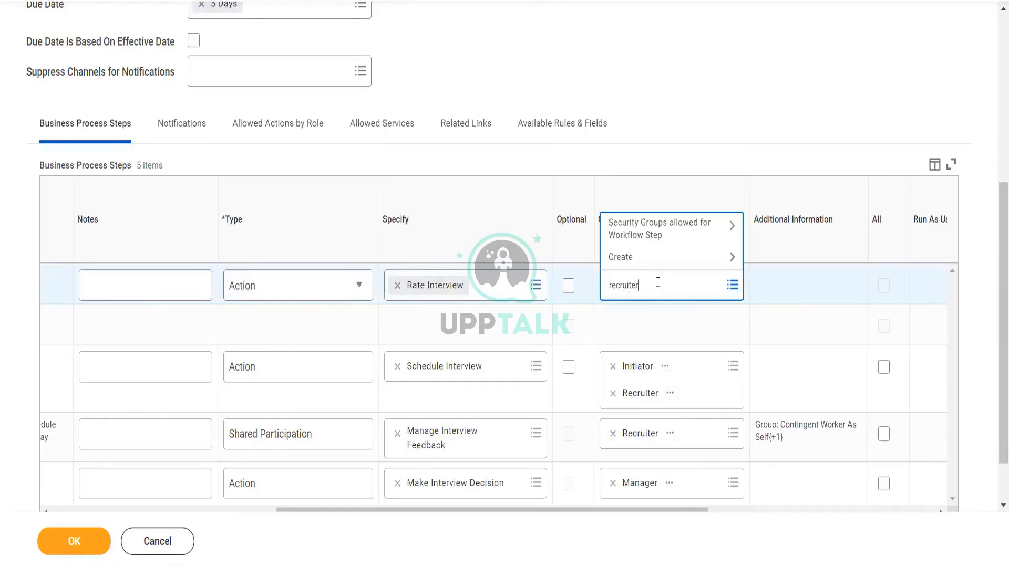
key("Return")
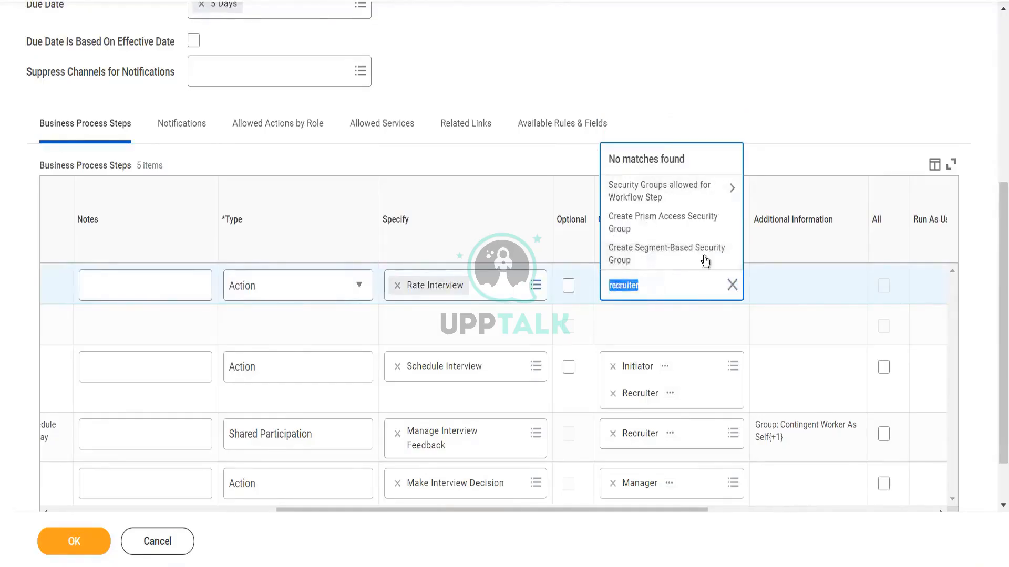
left_click(690, 197)
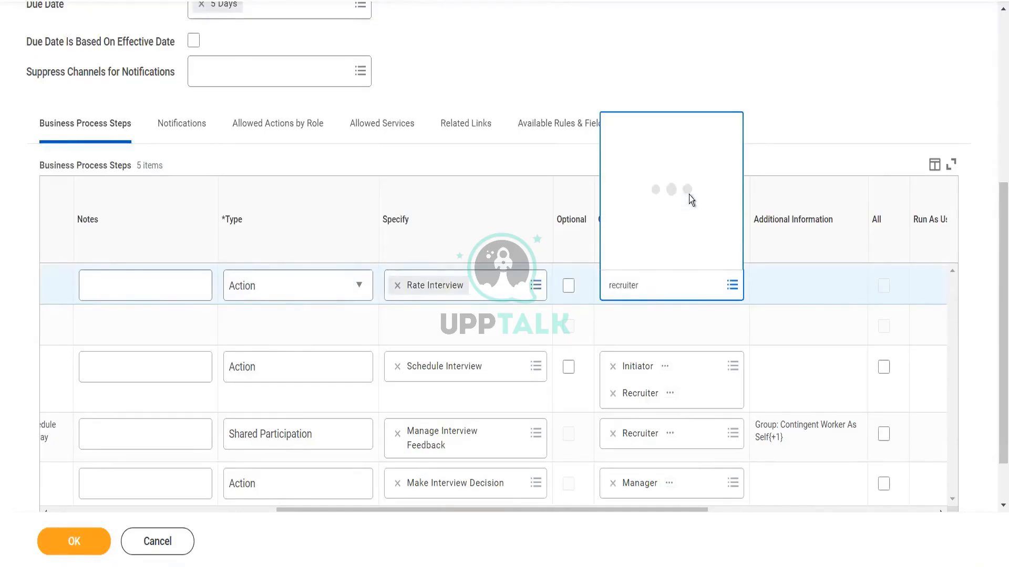
left_click(664, 258)
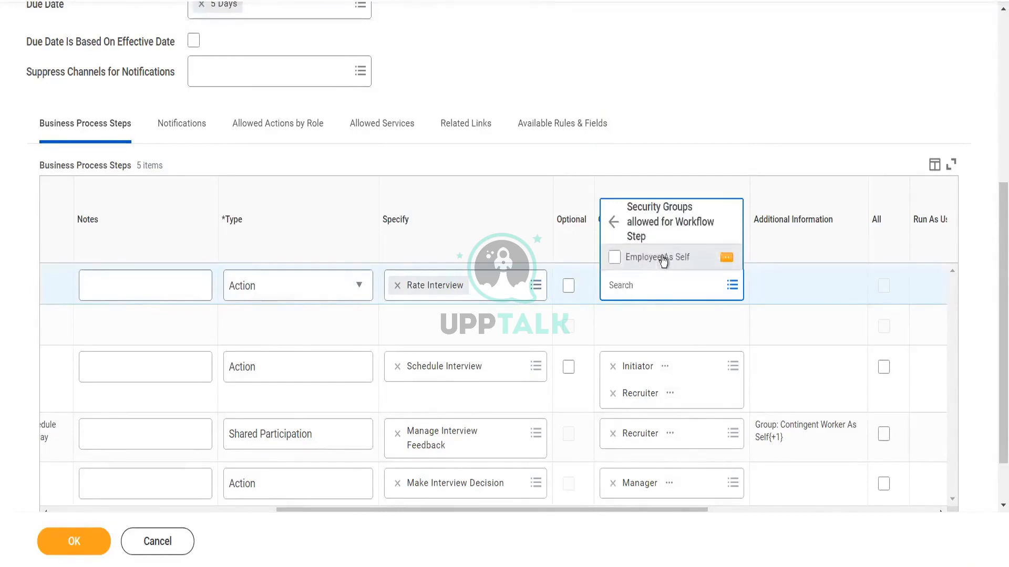
left_click(772, 90)
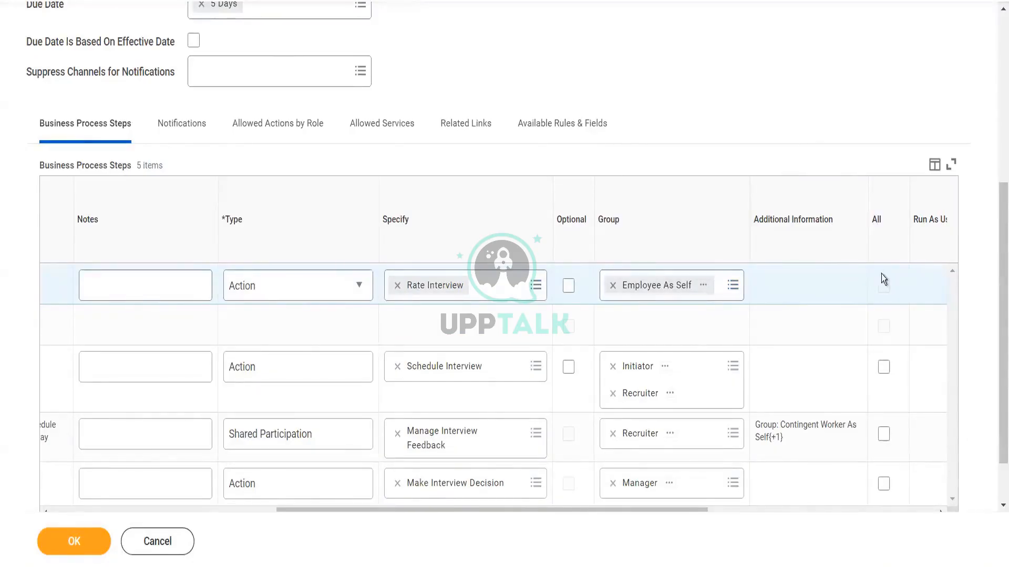
Step: Check the Specify options for the Rate Interview step and save the edited Interview business process definition
left_click(536, 285)
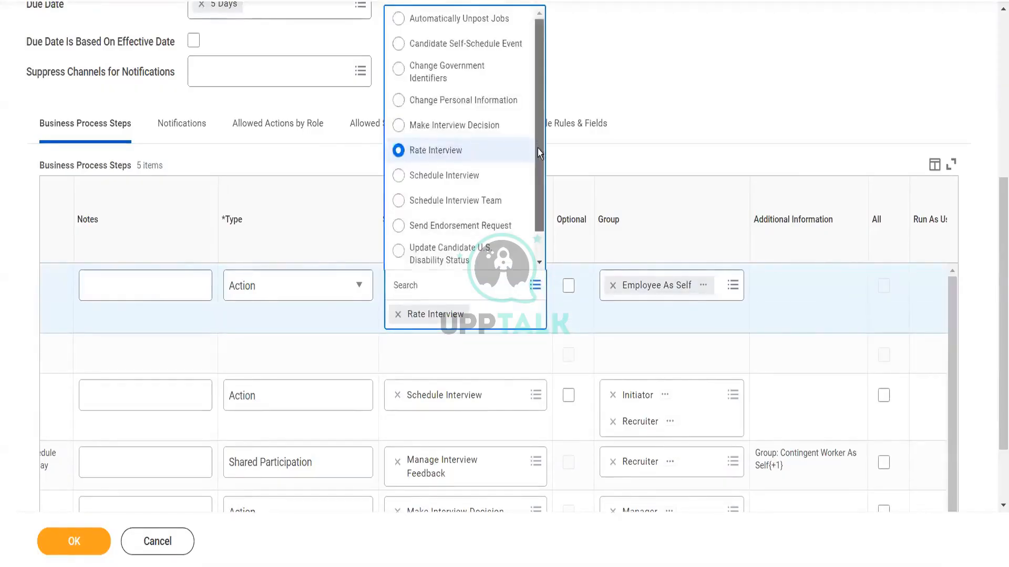
scroll(537, 148, "down", 2)
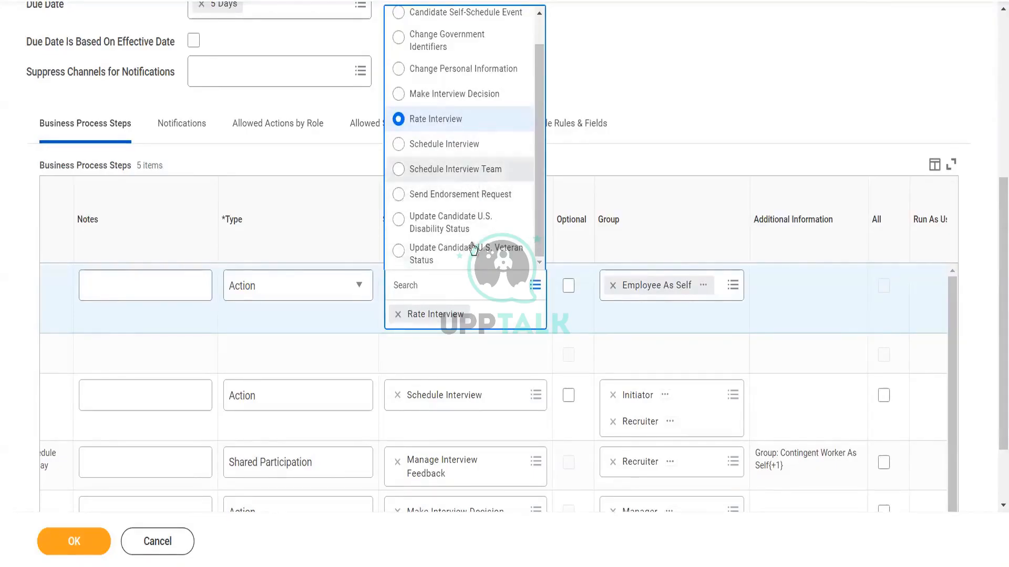
left_click(637, 82)
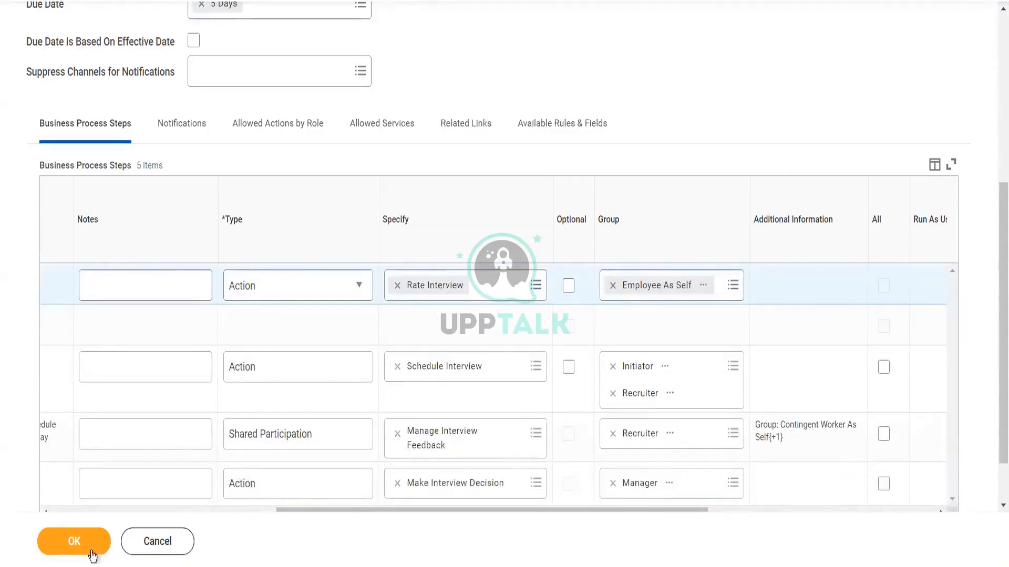
left_click(72, 549)
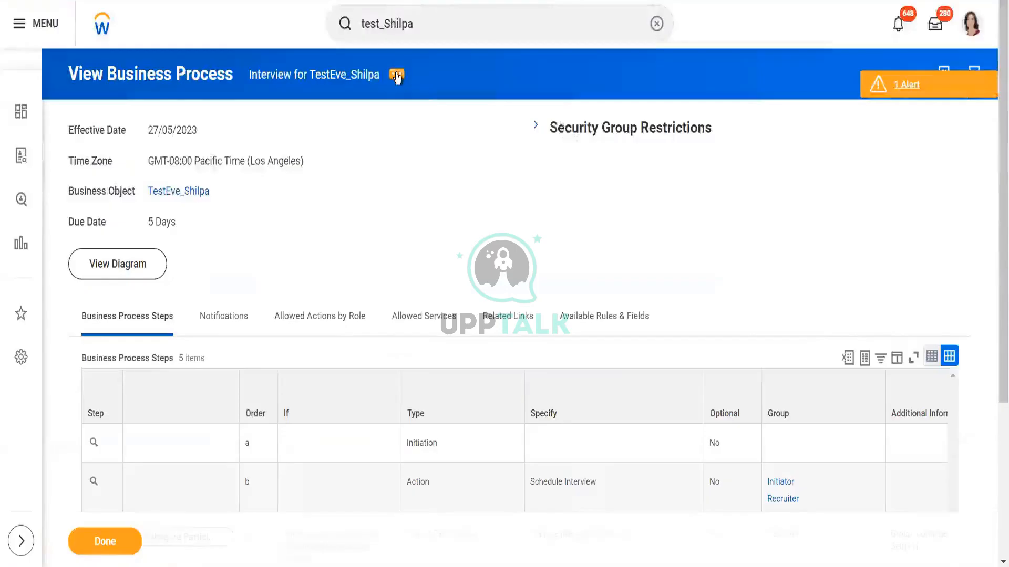
Step: Open the Interview business process security policy for editing, review its action-step and entire-process security groups, and cancel
left_click(397, 76)
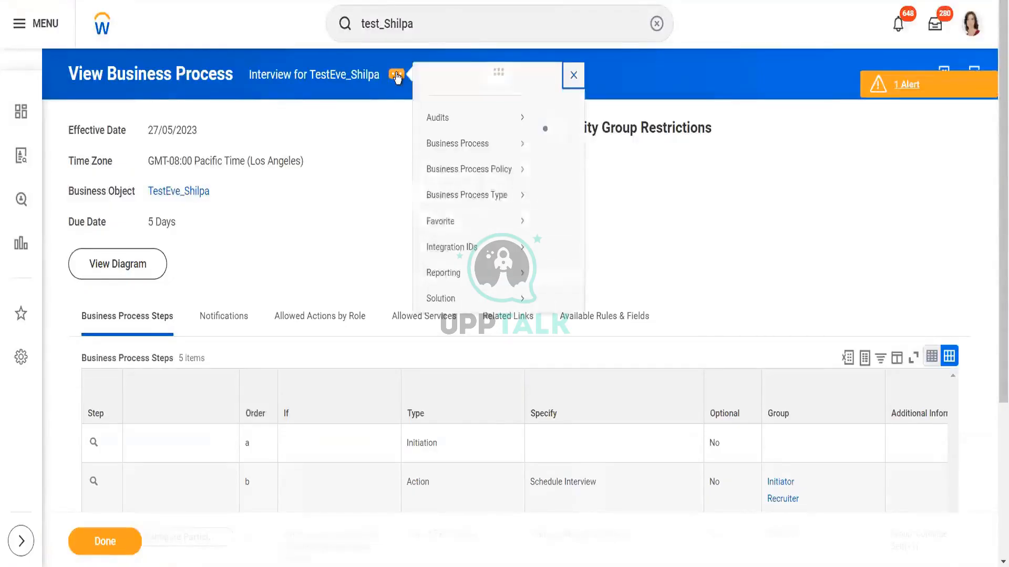
mouse_move(495, 188)
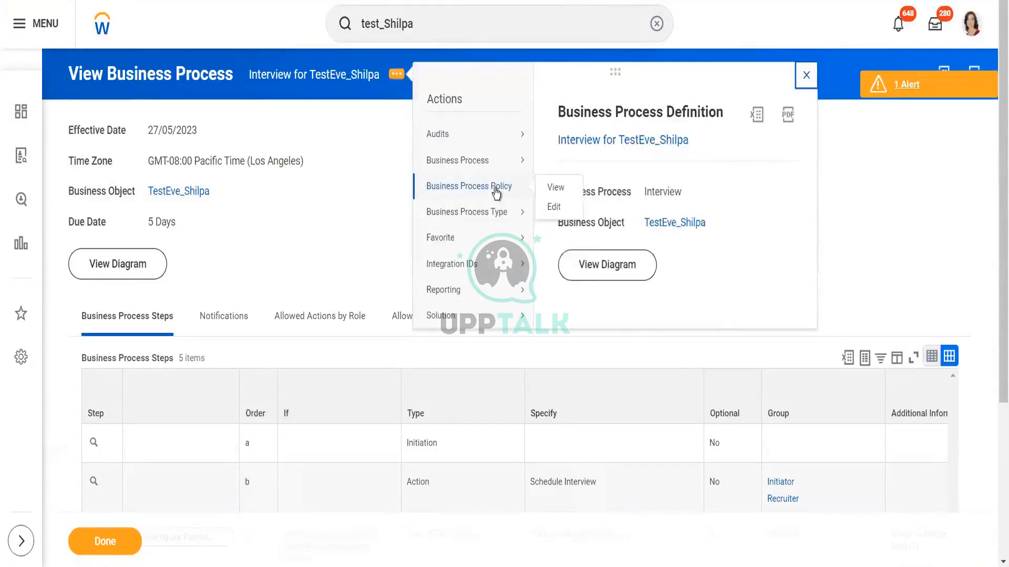
left_click(550, 199)
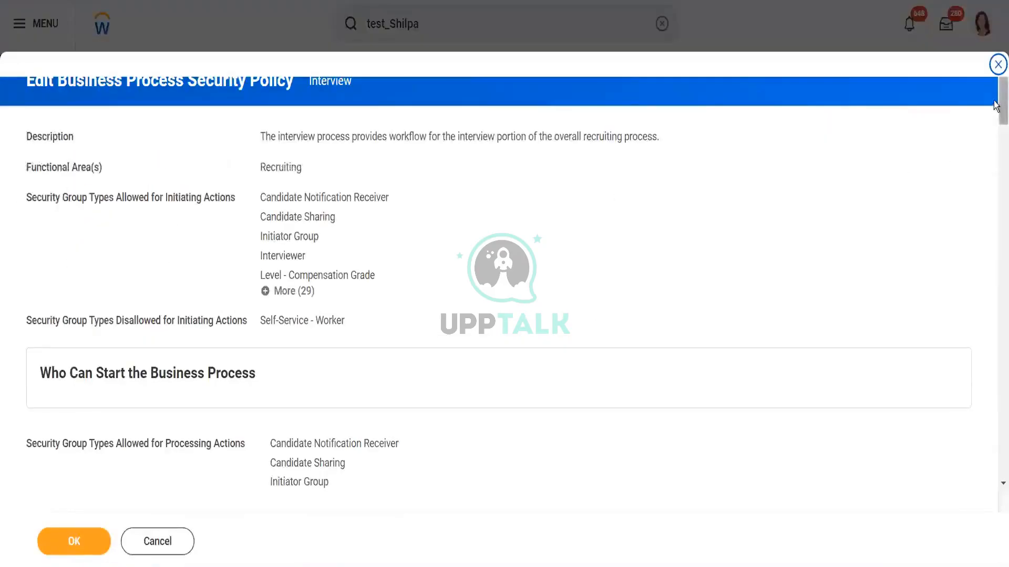
left_click_drag(995, 106, 996, 131)
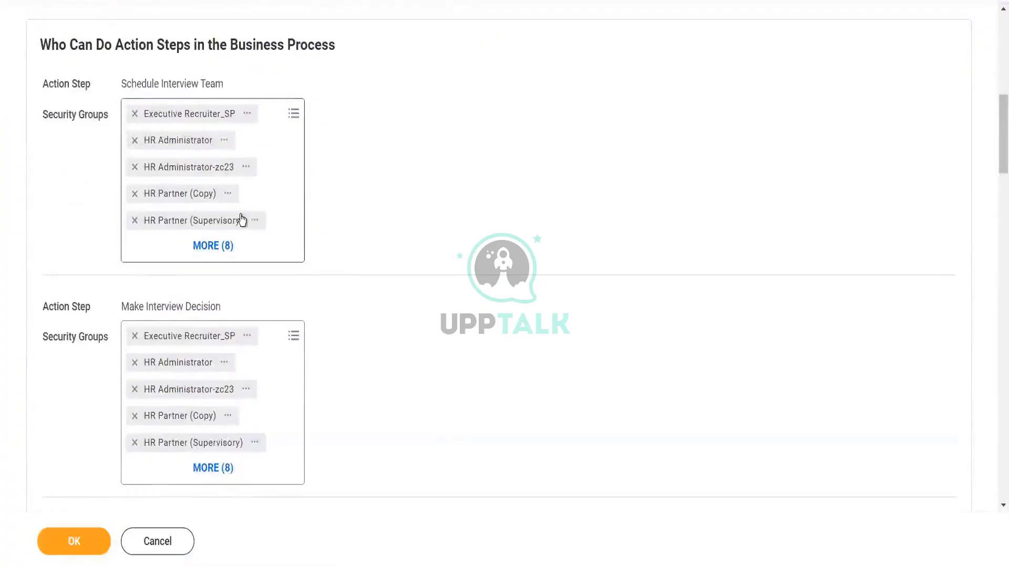
left_click_drag(996, 136, 997, 299)
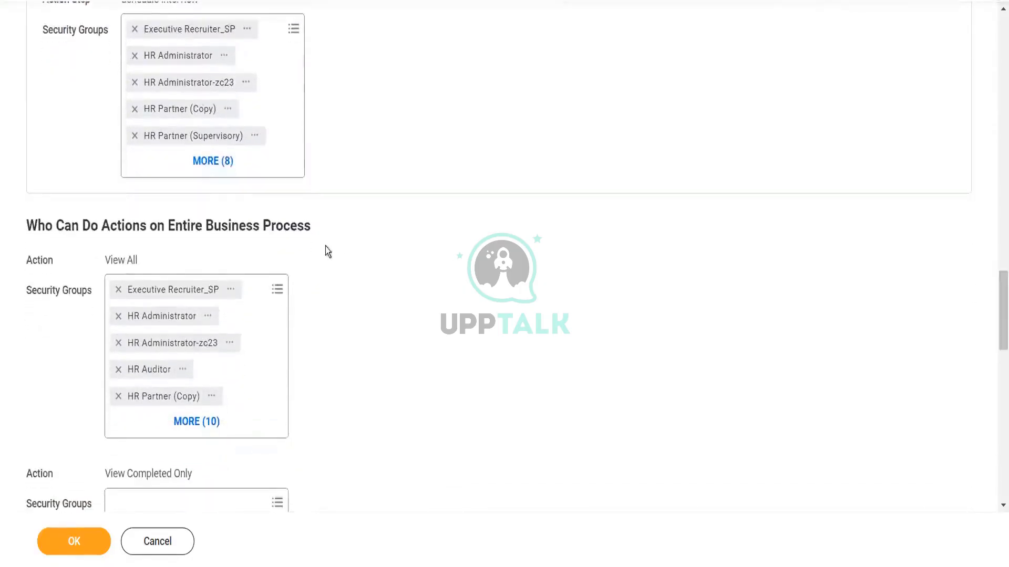
left_click(279, 290)
left_click(277, 289)
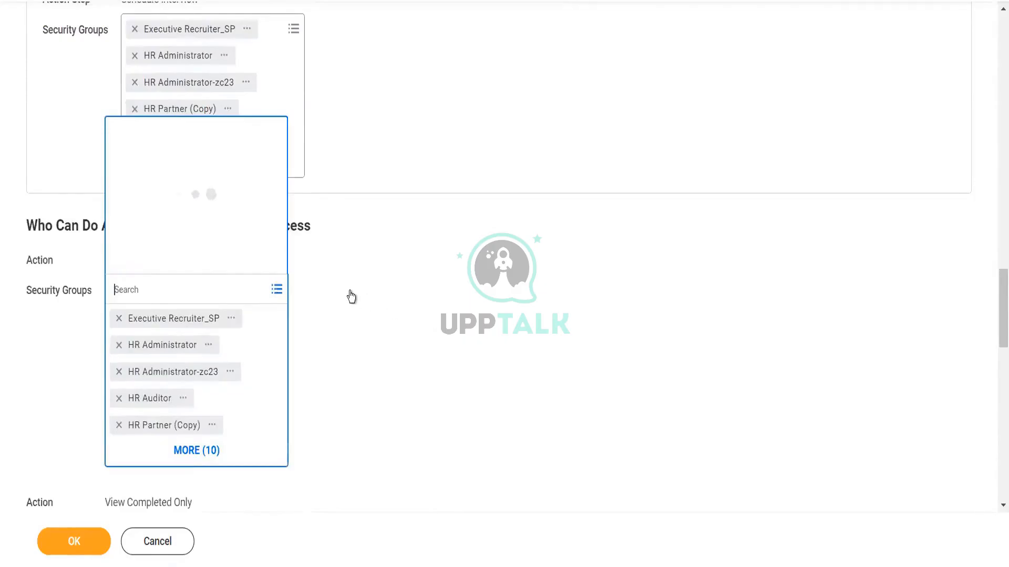
left_click(997, 294)
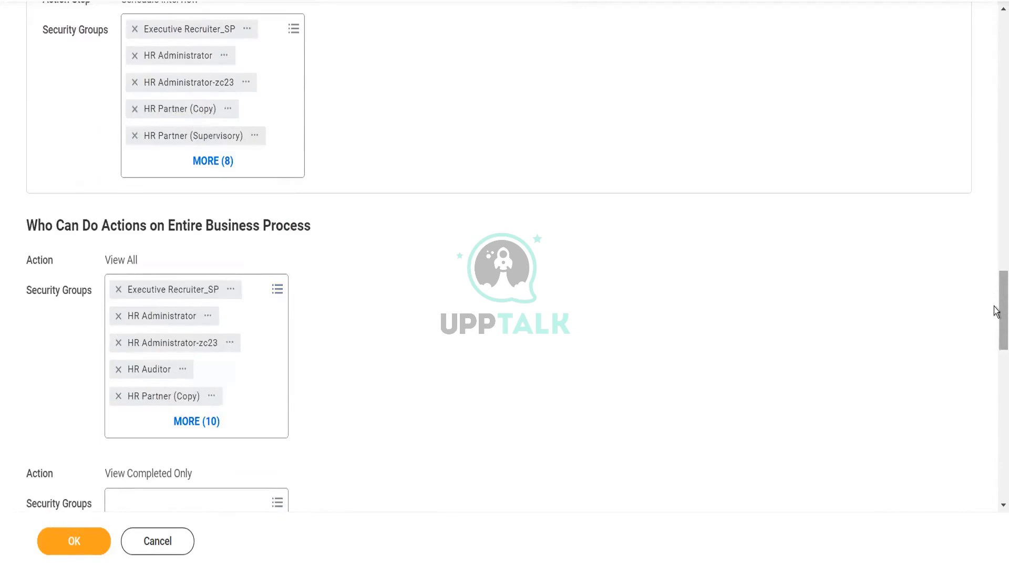
scroll(995, 311, "down", 5)
scroll(997, 318, "up", 3)
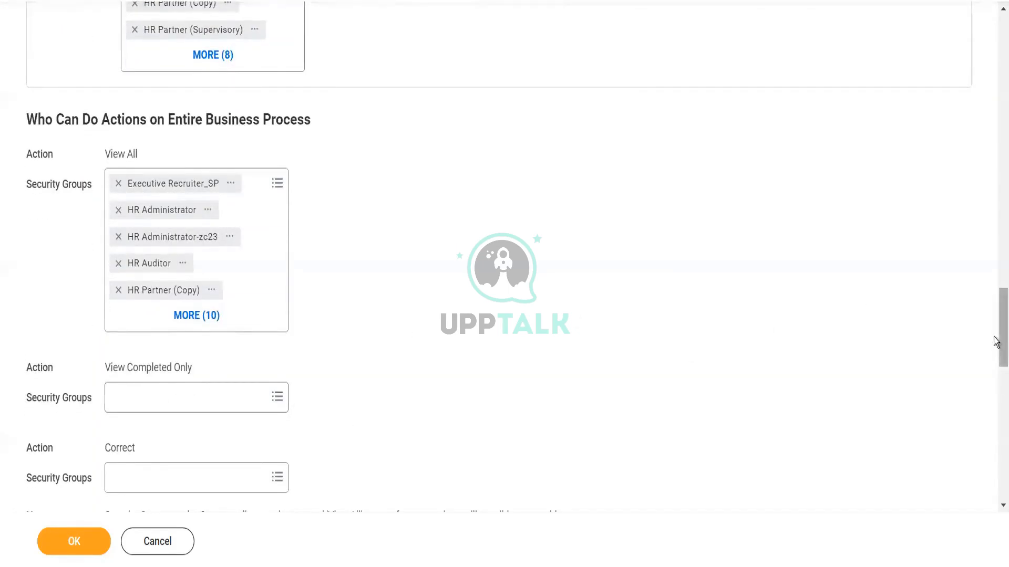
scroll(995, 341, "down", 4)
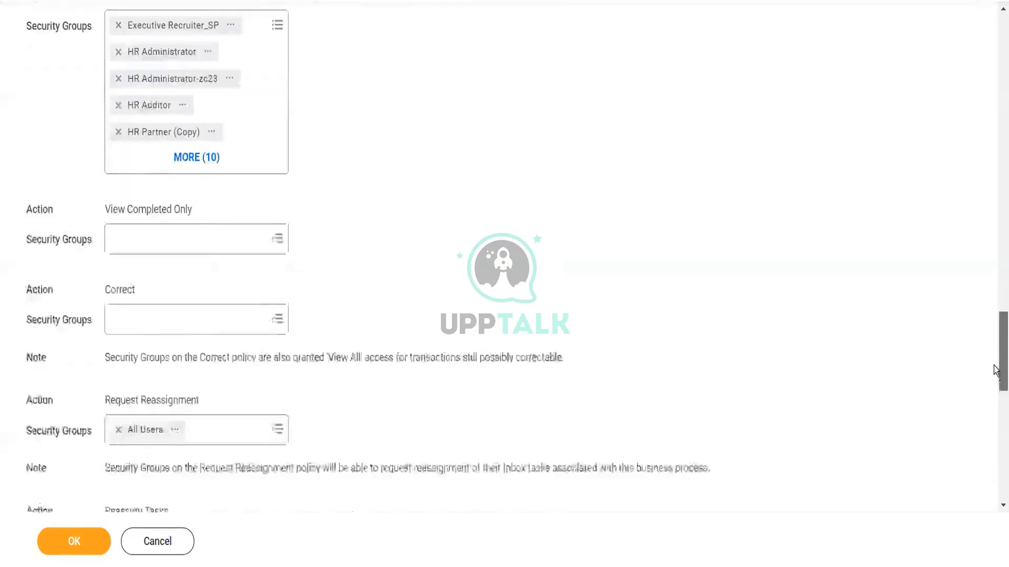
scroll(995, 342, "up", 2)
scroll(996, 347, "down", 8)
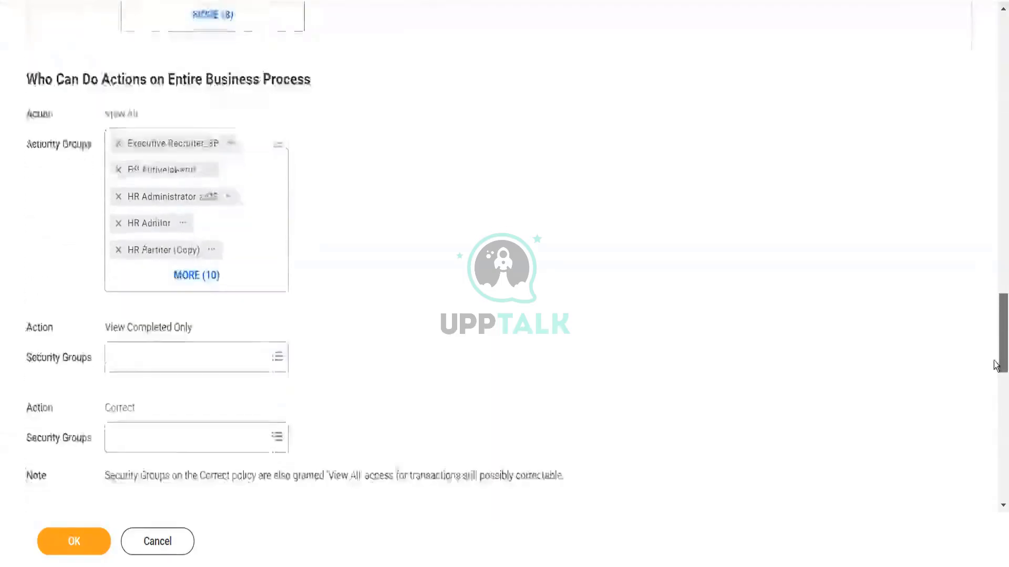
scroll(996, 441, "down", 5)
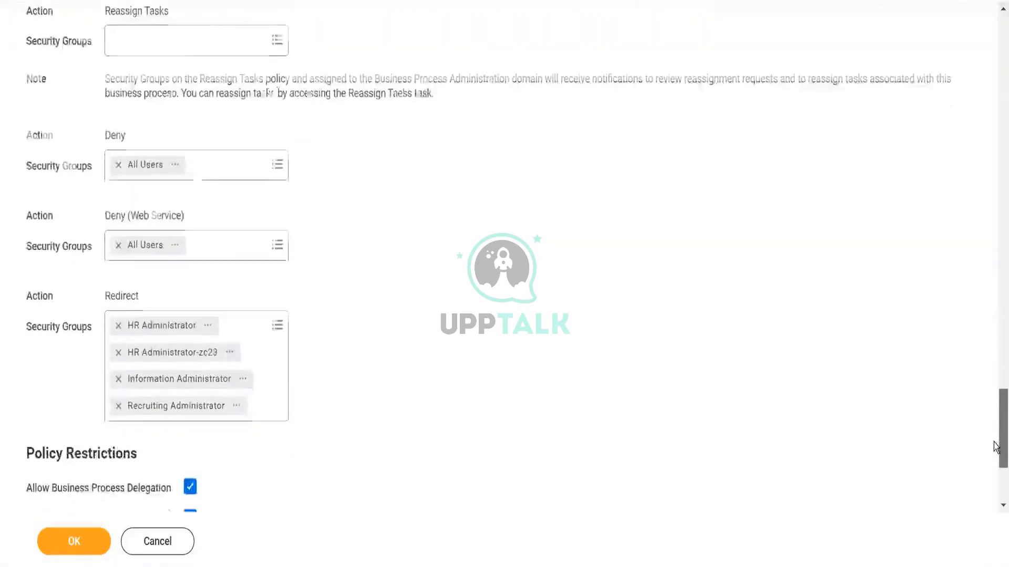
scroll(996, 284, "up", 10)
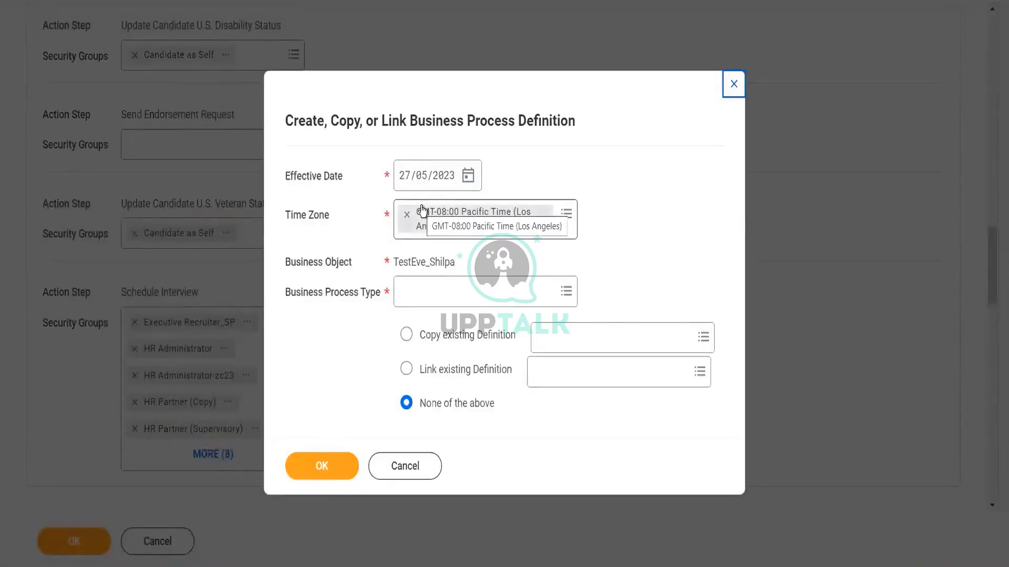
left_click(398, 470)
left_click(398, 467)
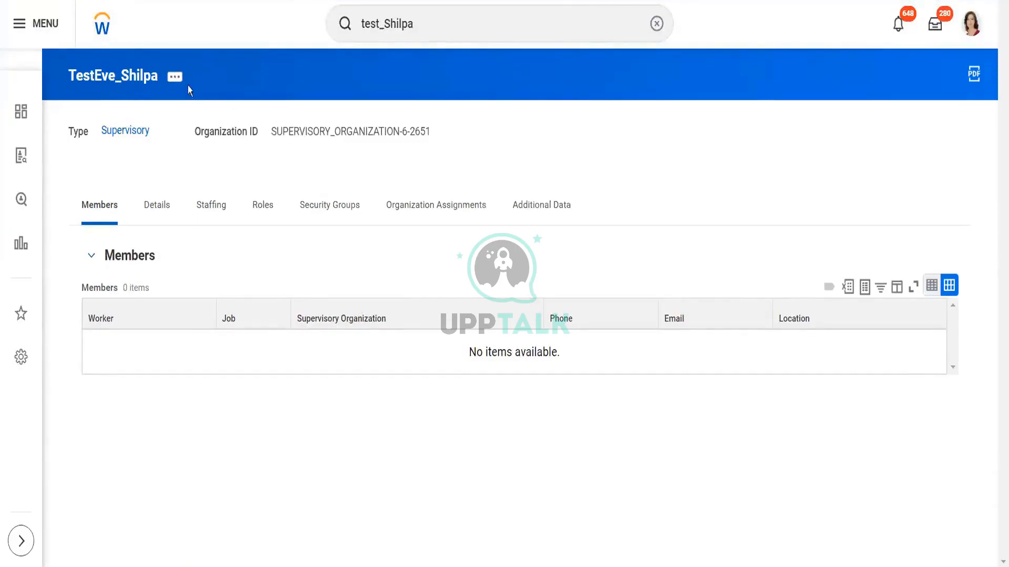
Step: Search for testEve_Shilpa, open Interview for TestEve_Shilpa, and review its five business process steps and groups
left_click(445, 19)
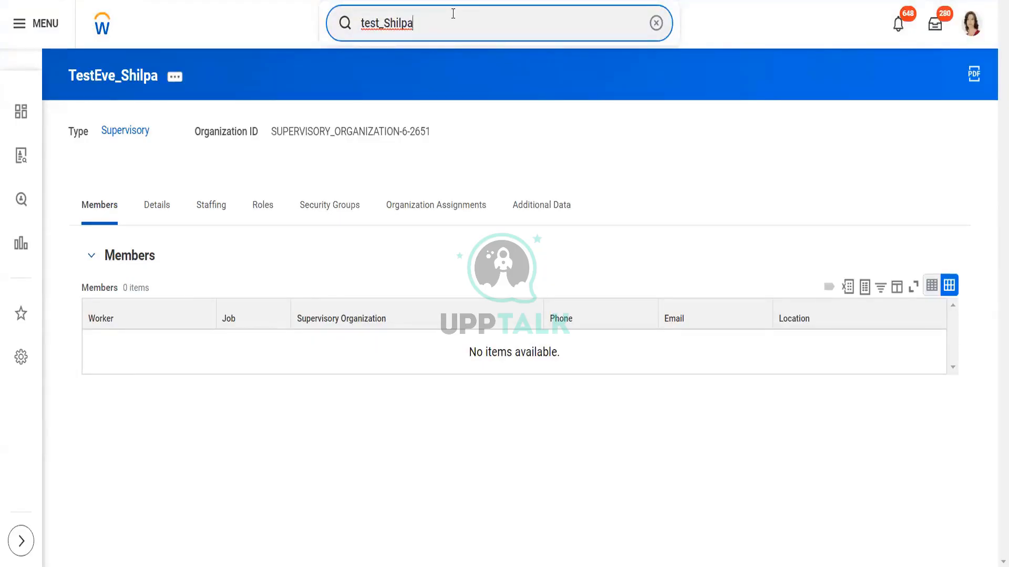
left_click(378, 23)
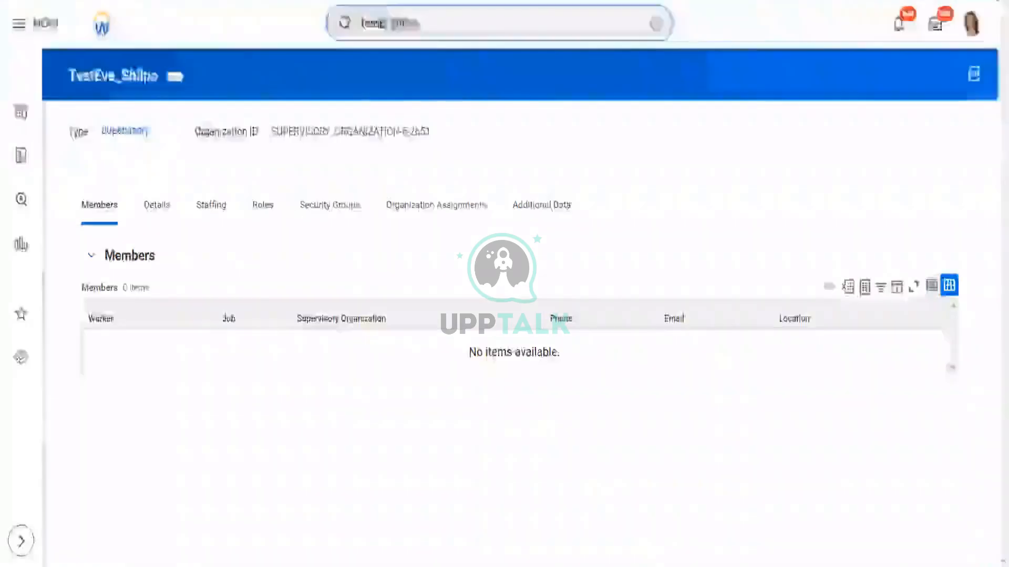
type("Eve")
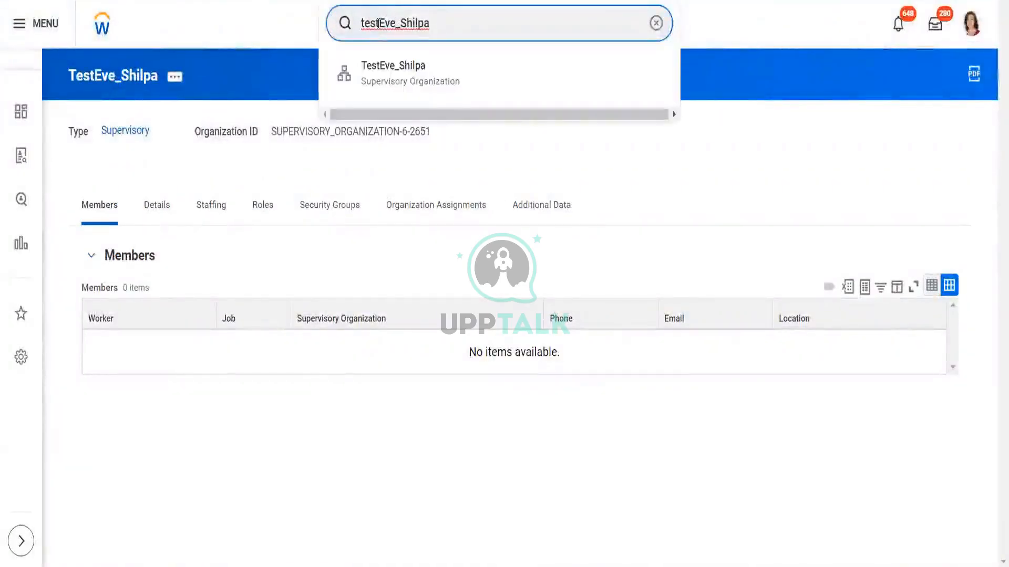
left_click(430, 60)
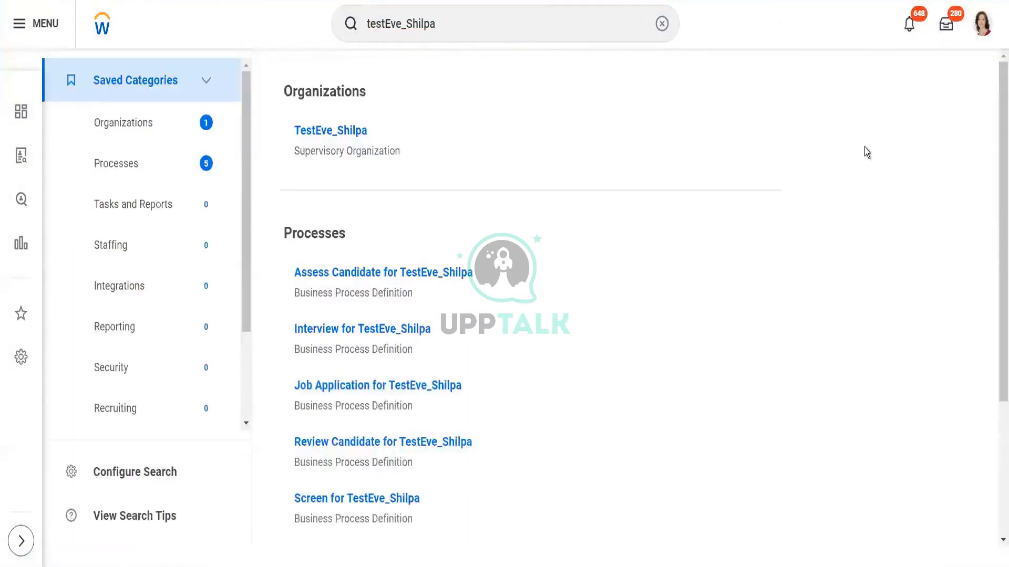
scroll(394, 268, "down", 2)
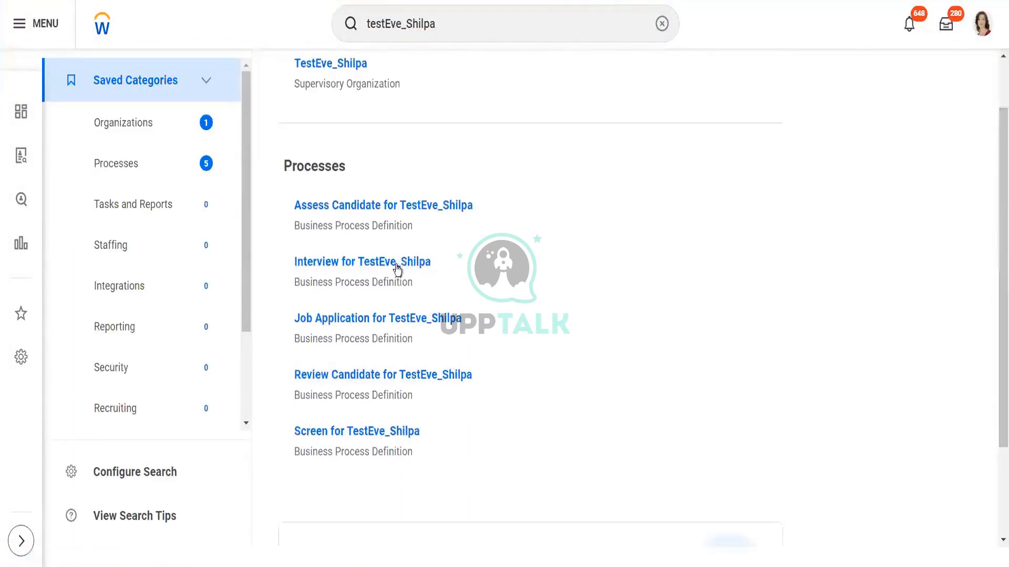
left_click(396, 263)
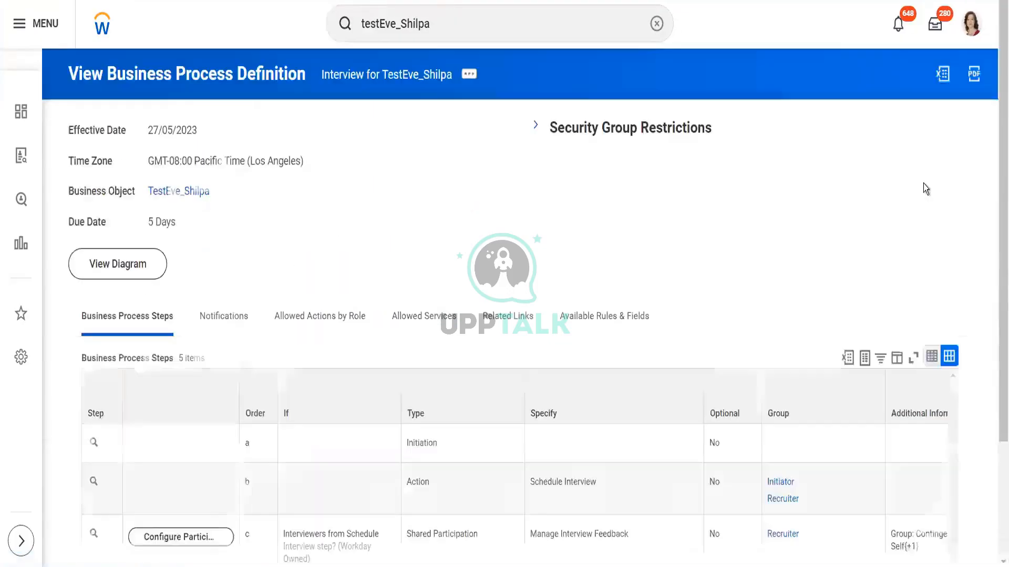
scroll(995, 330, "down", 3)
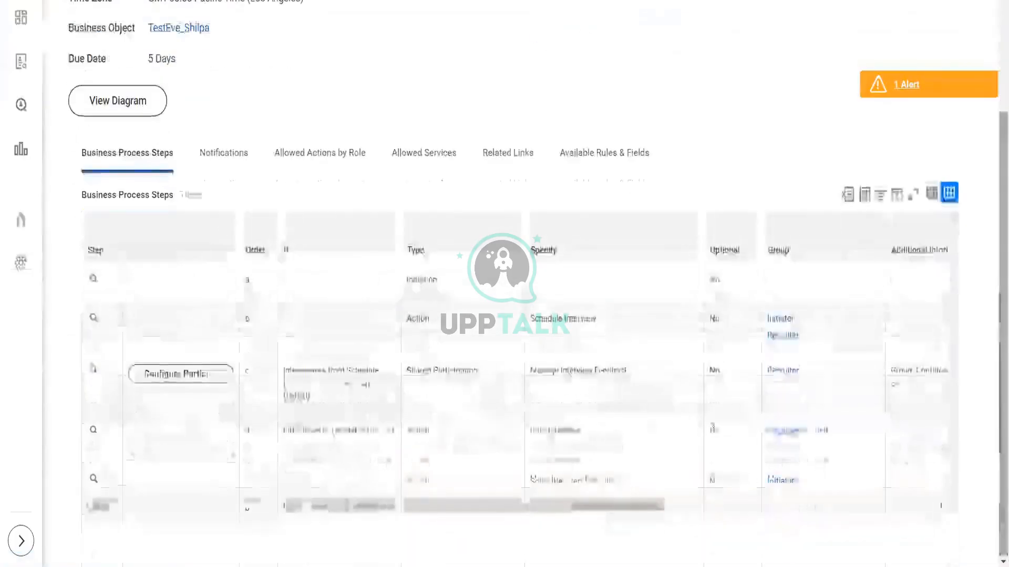
scroll(588, 503, "right", 2)
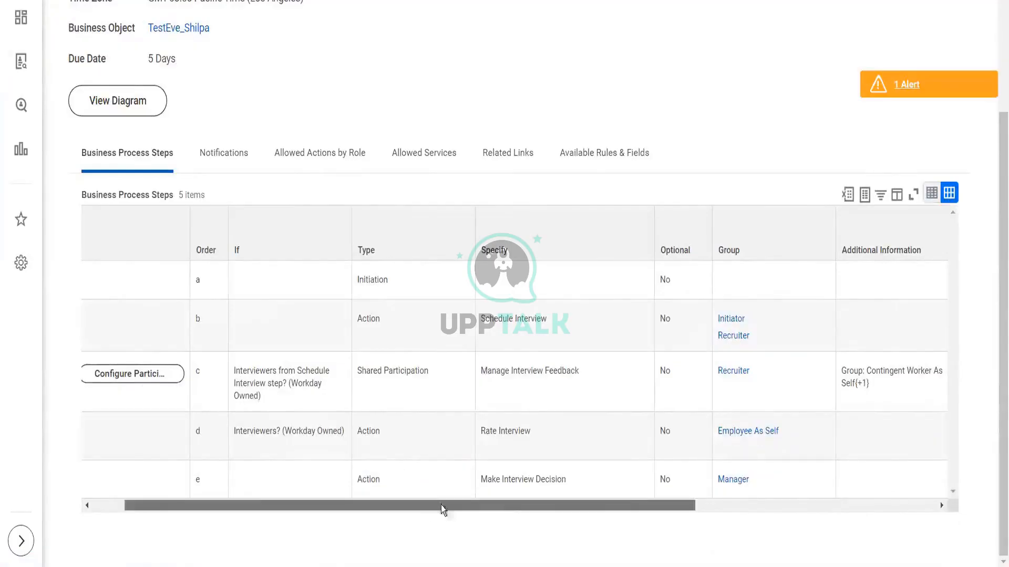
scroll(444, 508, "right", 10)
scroll(484, 519, "left", 9)
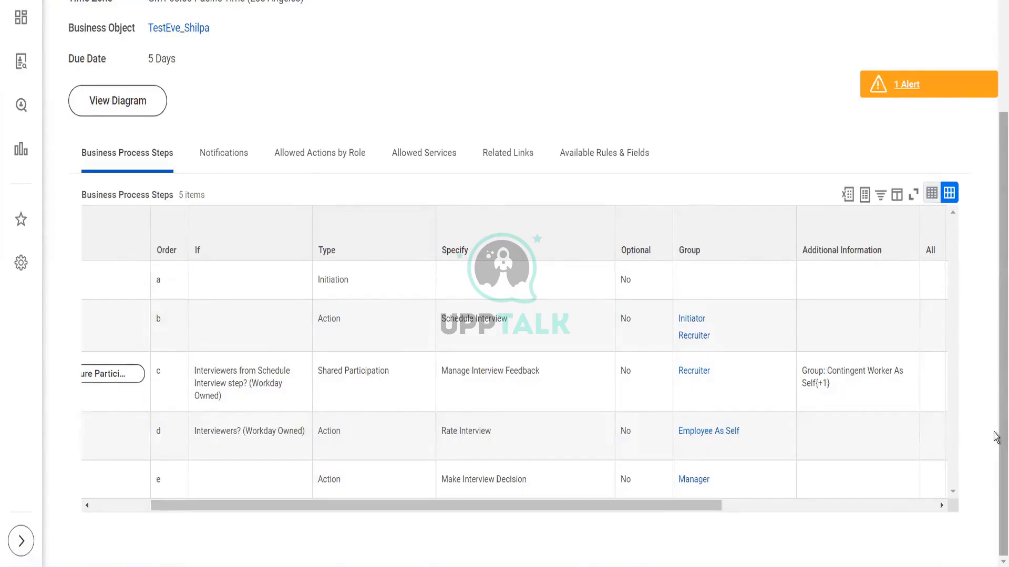
left_click_drag(995, 432, 995, 426)
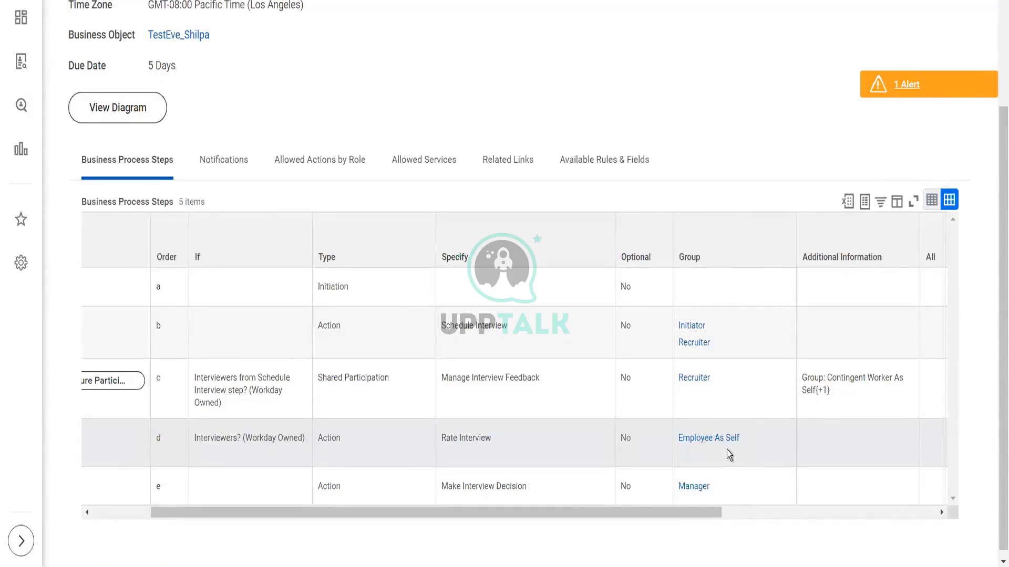
scroll(996, 206, "up", 3)
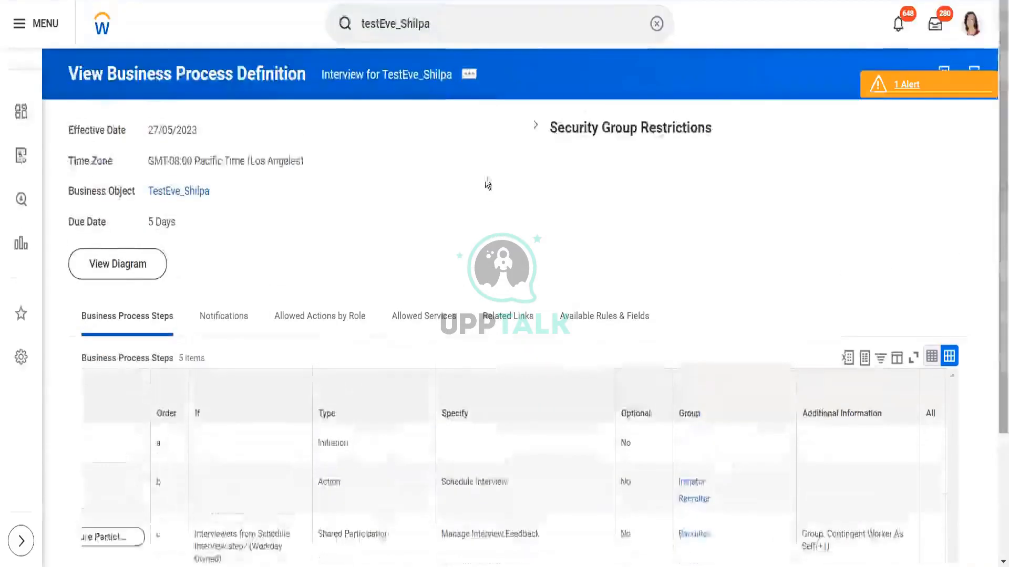
Step: Open the Interview for TestEve_Shilpa definition for editing, check the step order, and submit it unchanged
left_click(467, 77)
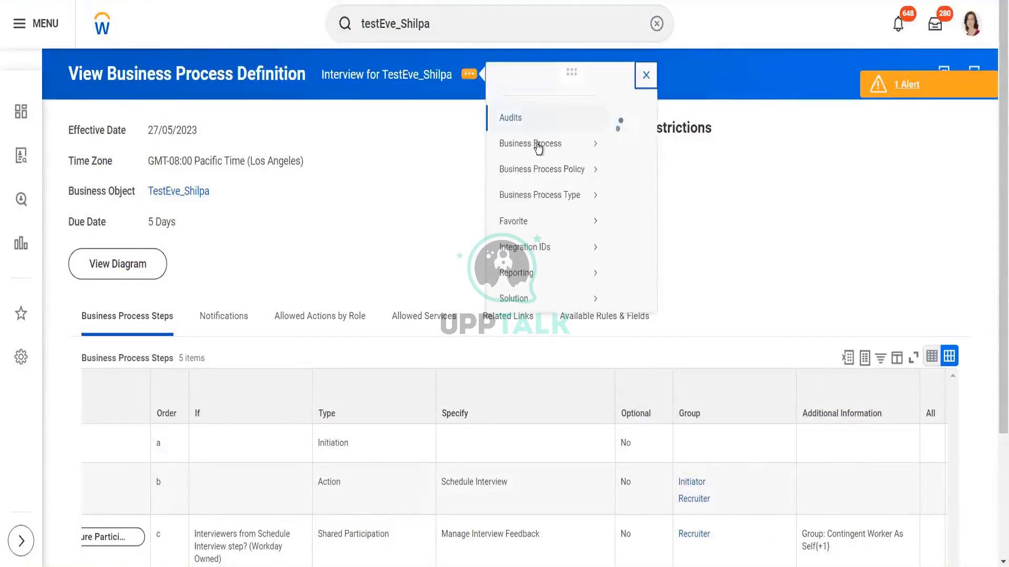
mouse_move(546, 162)
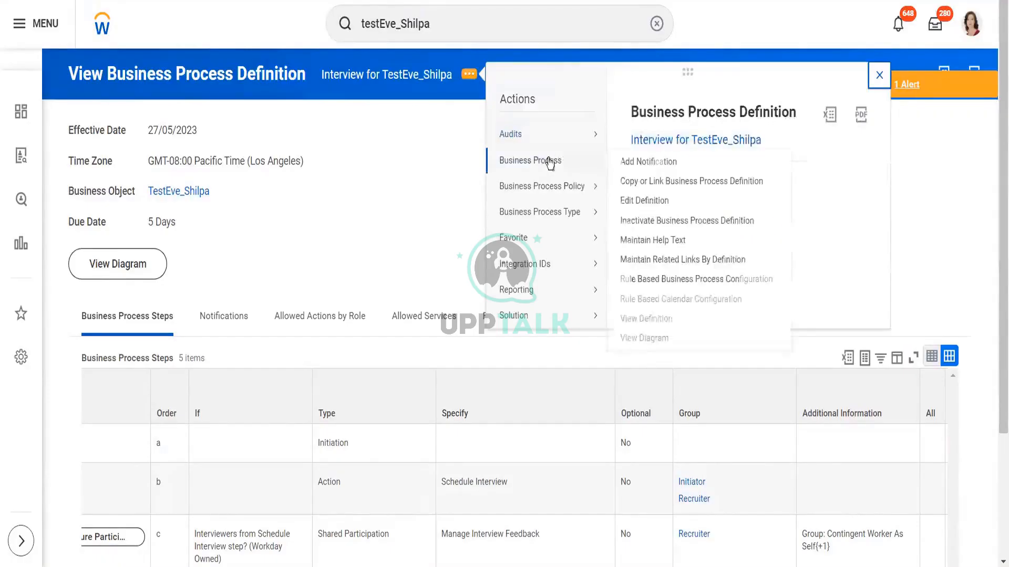
left_click(646, 202)
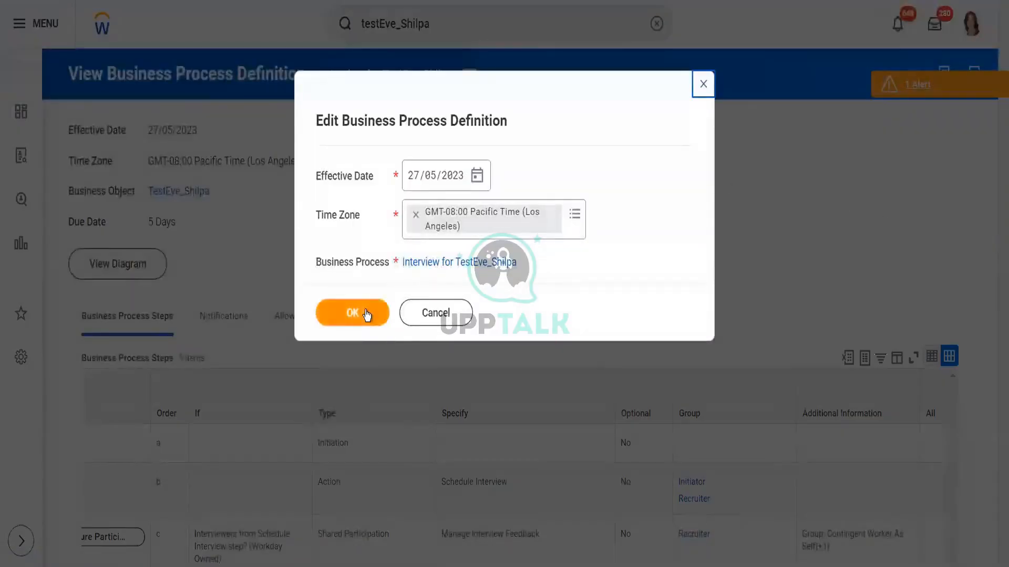
left_click(365, 310)
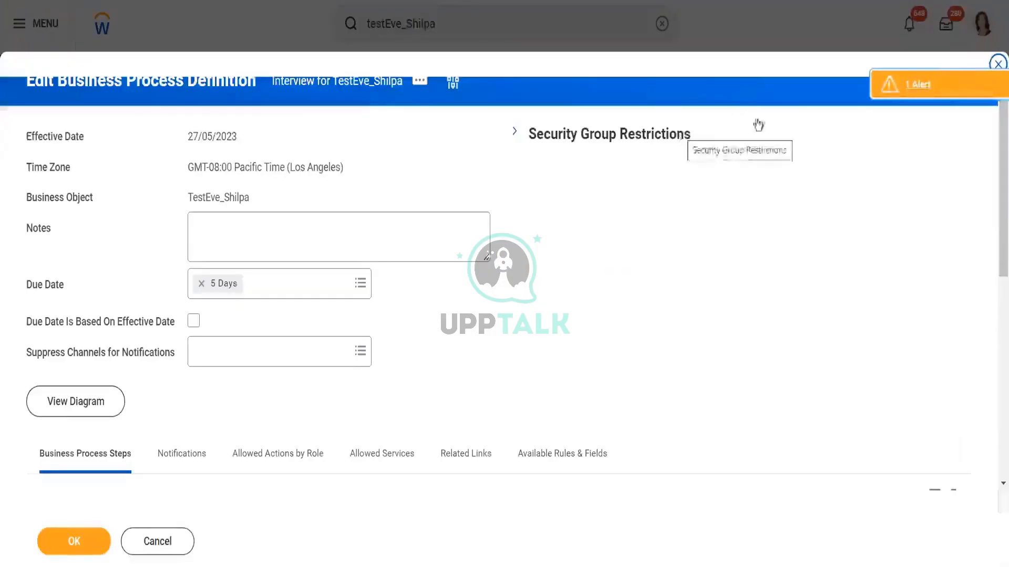
left_click_drag(995, 213, 996, 425)
left_click_drag(449, 450, 612, 451)
mouse_move(730, 440)
left_mouse_down()
mouse_move(894, 451)
mouse_move(581, 466)
mouse_move(549, 449)
mouse_move(400, 462)
mouse_move(402, 453)
mouse_move(493, 450)
mouse_move(484, 448)
mouse_move(868, 458)
mouse_move(735, 455)
left_mouse_up()
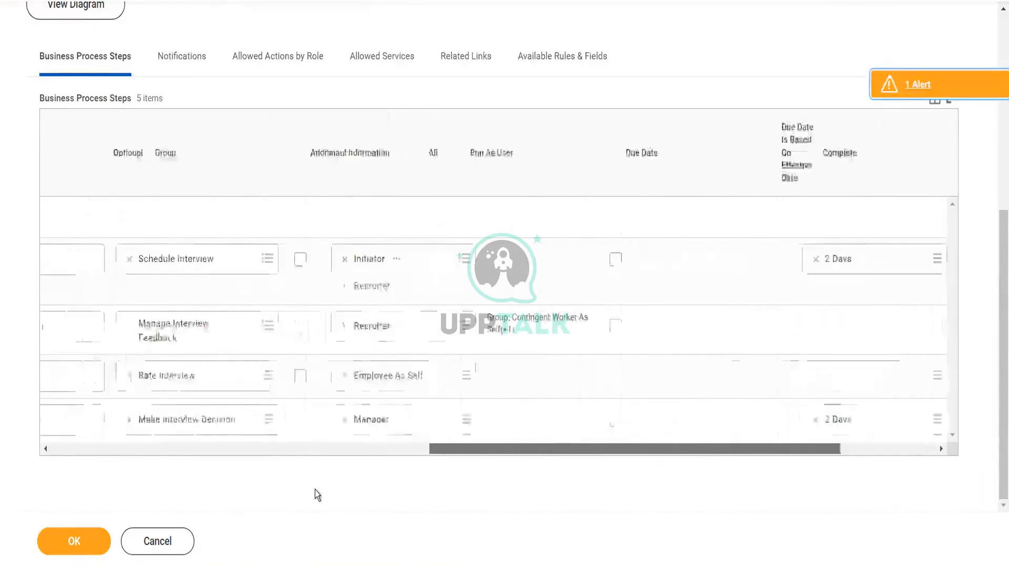
left_click(73, 549)
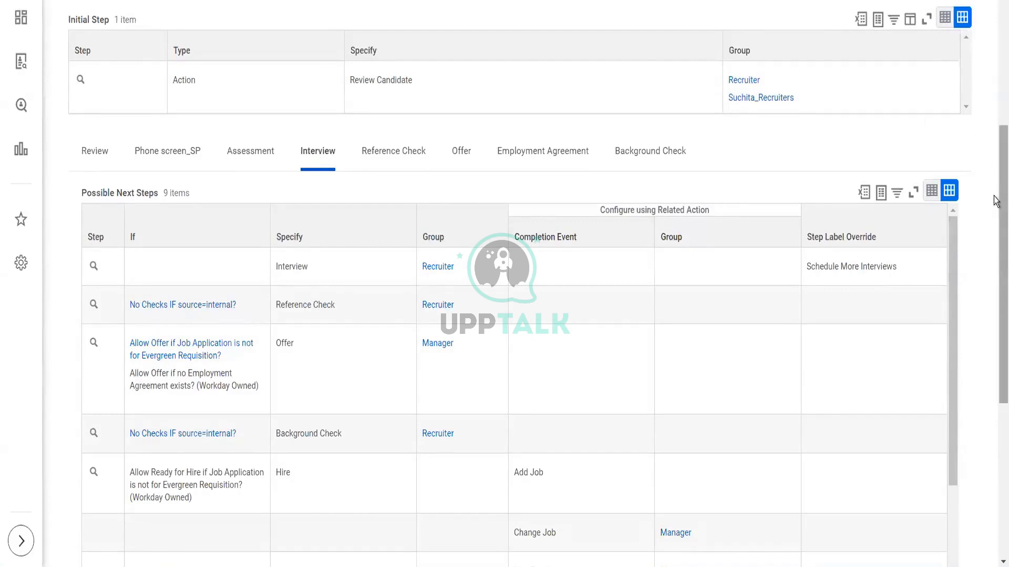
Step: Review the Job Application for TestEve_Shilpa dynamic definition's initial step and Interview next steps
left_click_drag(994, 201, 994, 50)
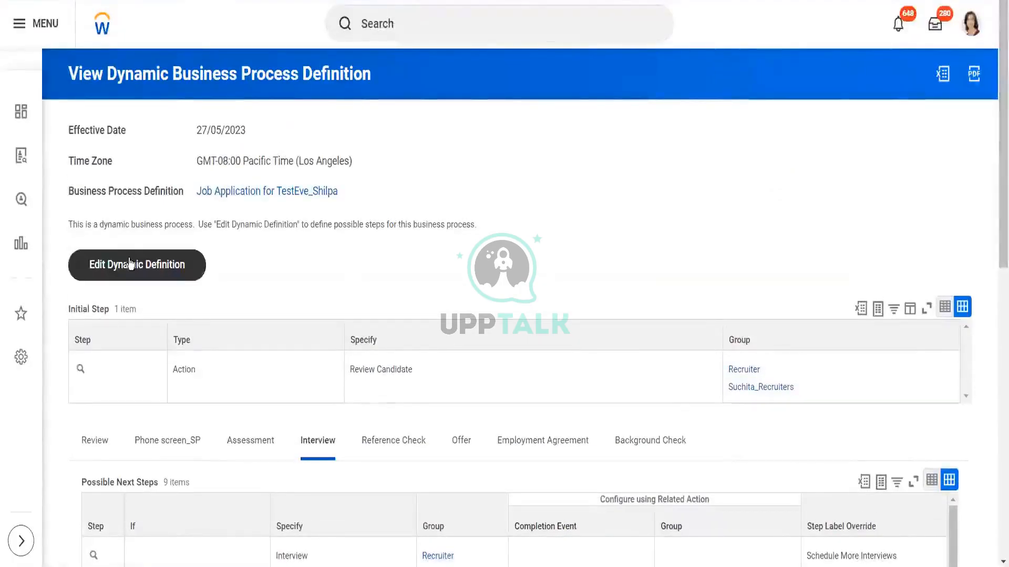
Step: Open the Job Application for TestEve_Shilpa dynamic definition for editing and review the possible next steps under the Review, Phone screen_SP and Assessment stages
left_click(130, 264)
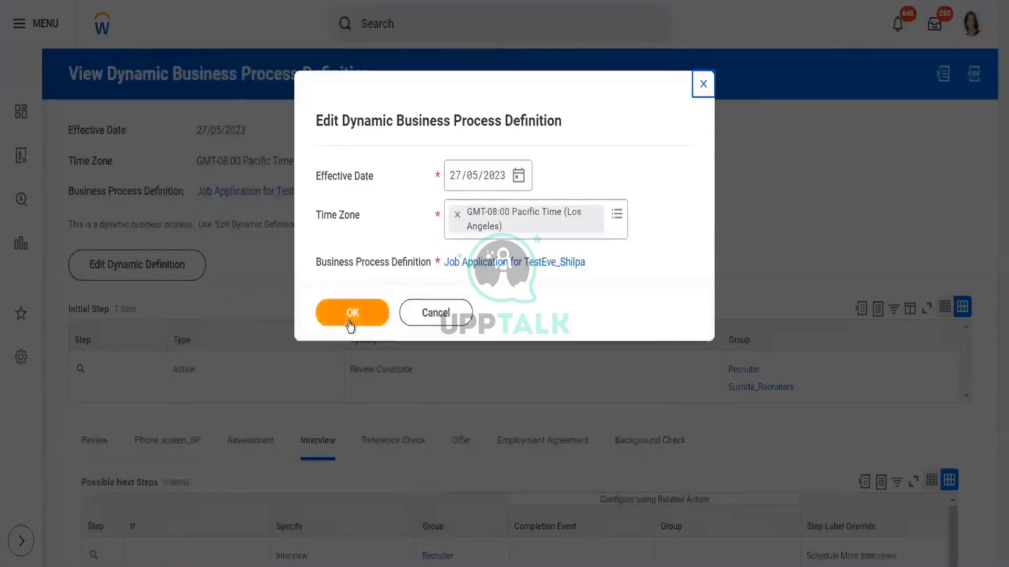
left_click(349, 321)
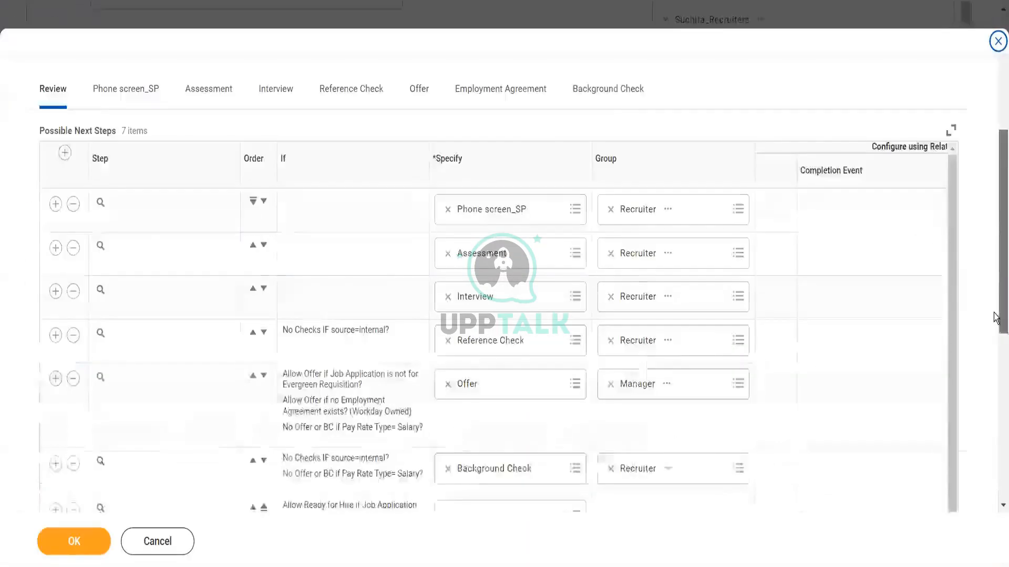
scroll(996, 316, "down", 8)
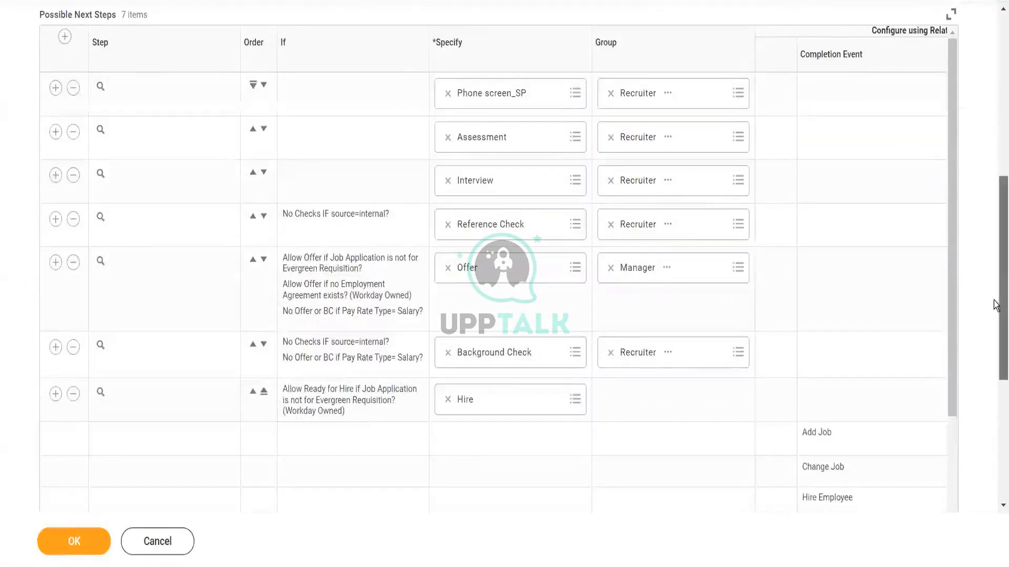
scroll(996, 304, "up", 2)
scroll(996, 273, "up", 1)
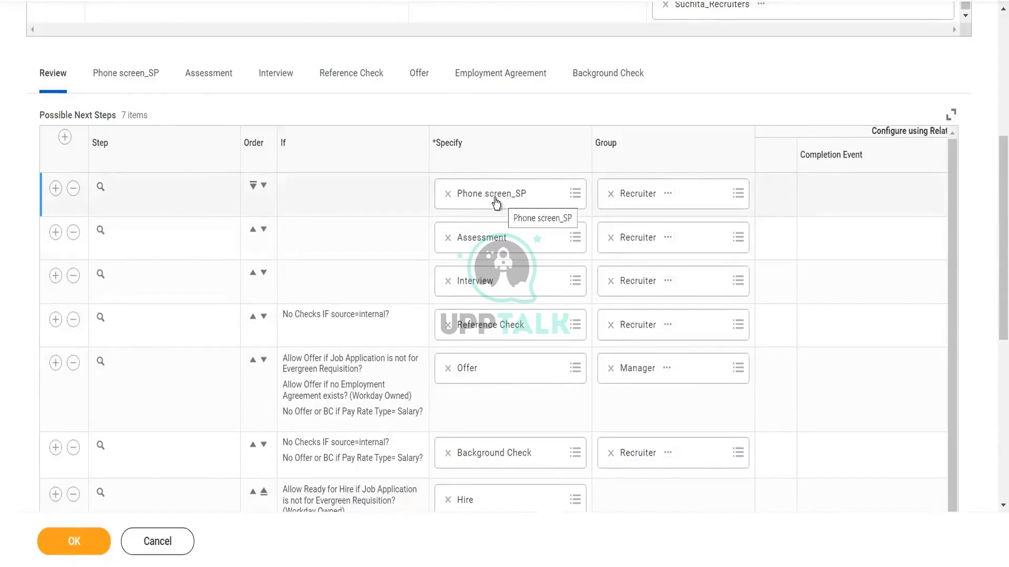
left_click(130, 82)
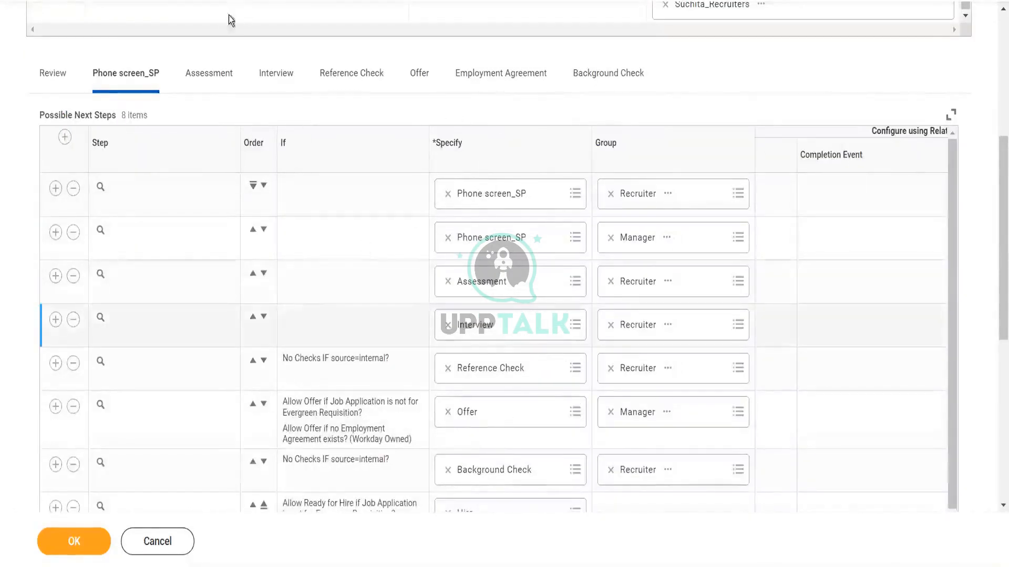
left_click(213, 74)
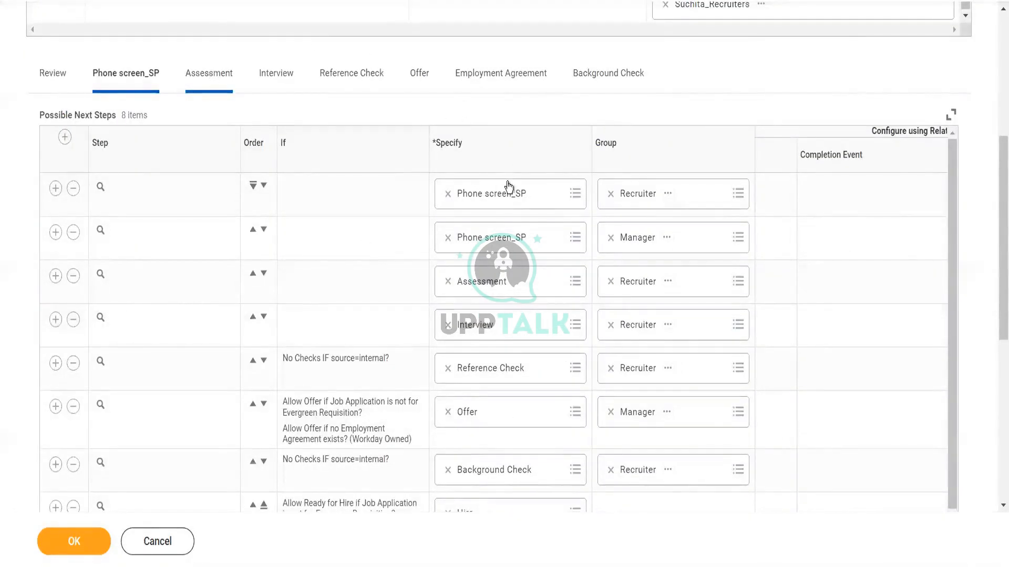
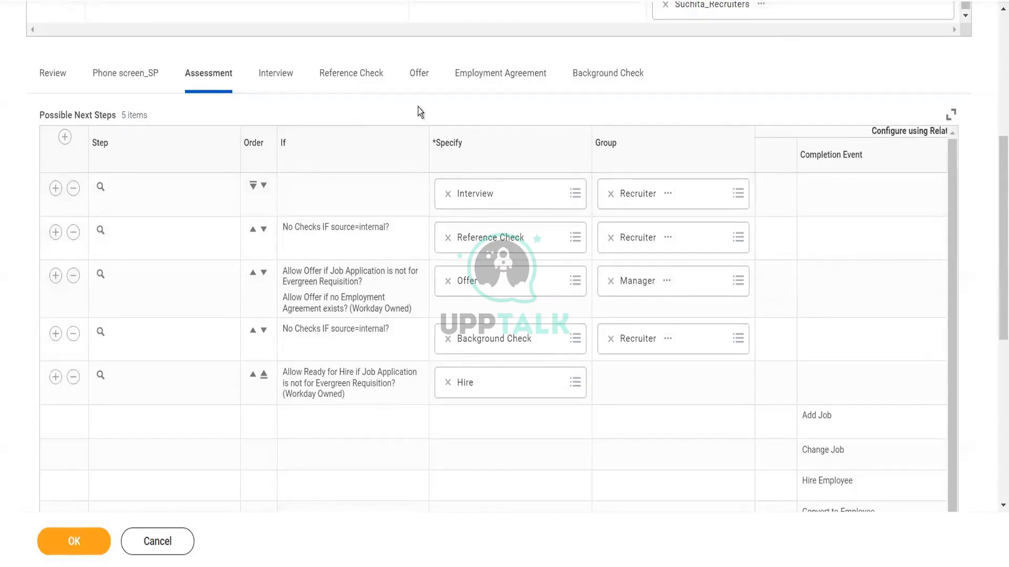
Step: Under the Phone screen_SP stage, add a possible next step Review assigned to the Recruiter group and save the dynamic definition
left_click(365, 74)
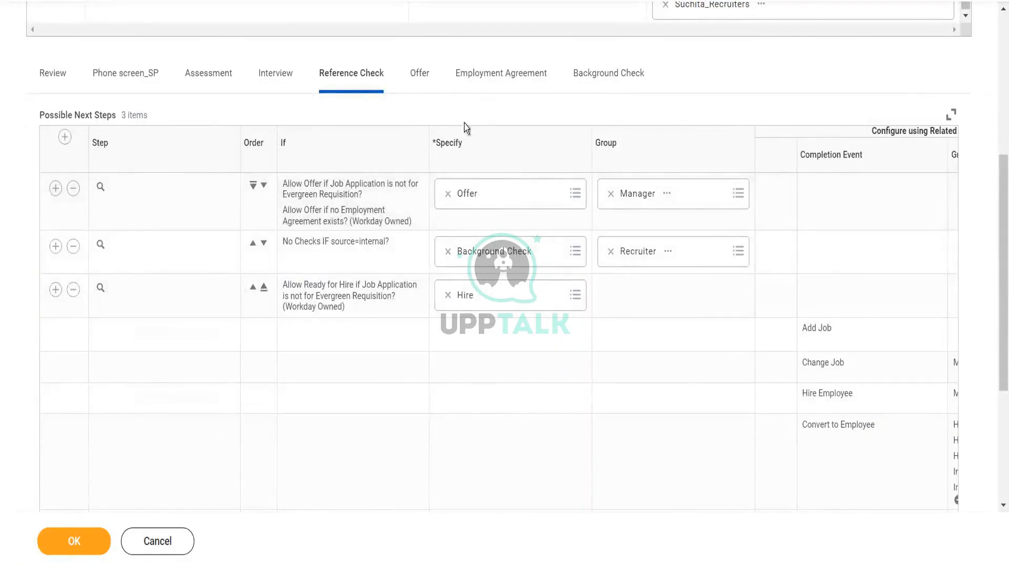
left_click(277, 74)
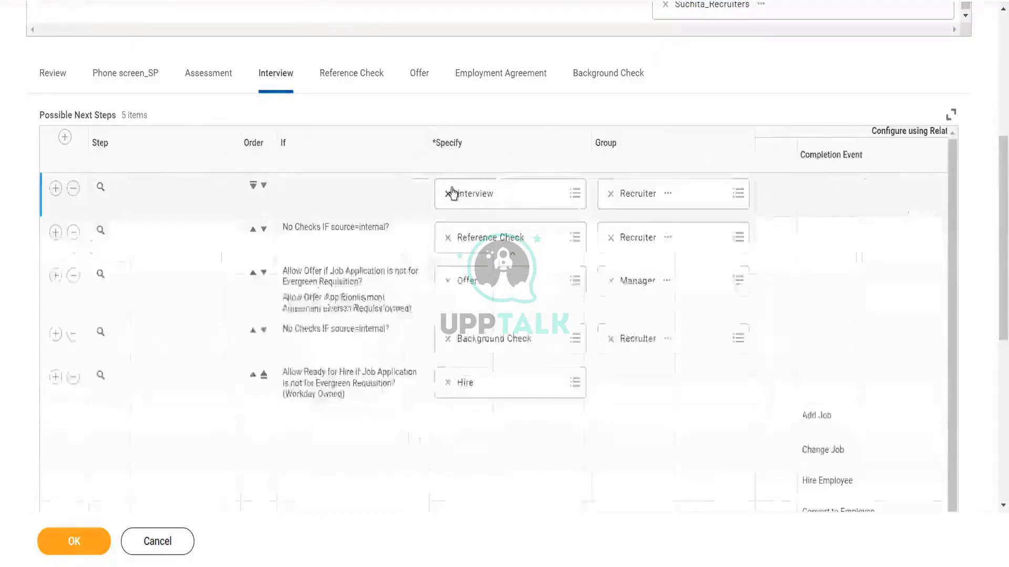
left_click(218, 79)
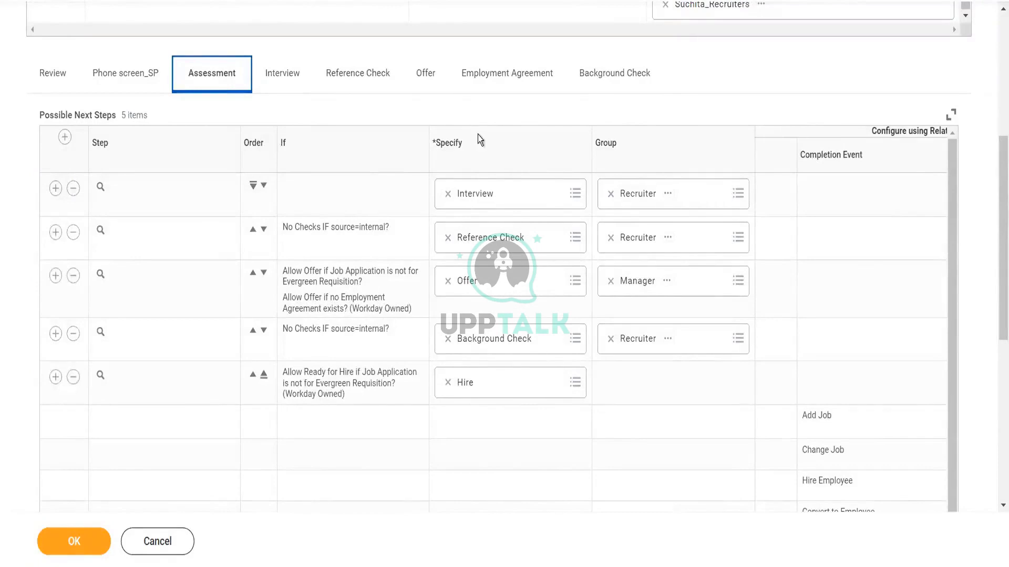
left_click(135, 76)
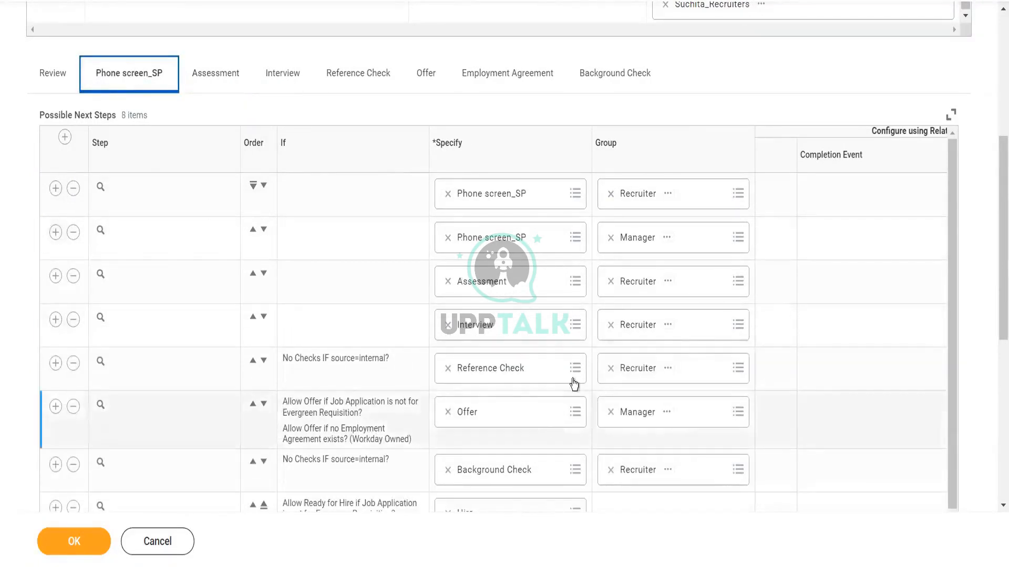
left_click(64, 139)
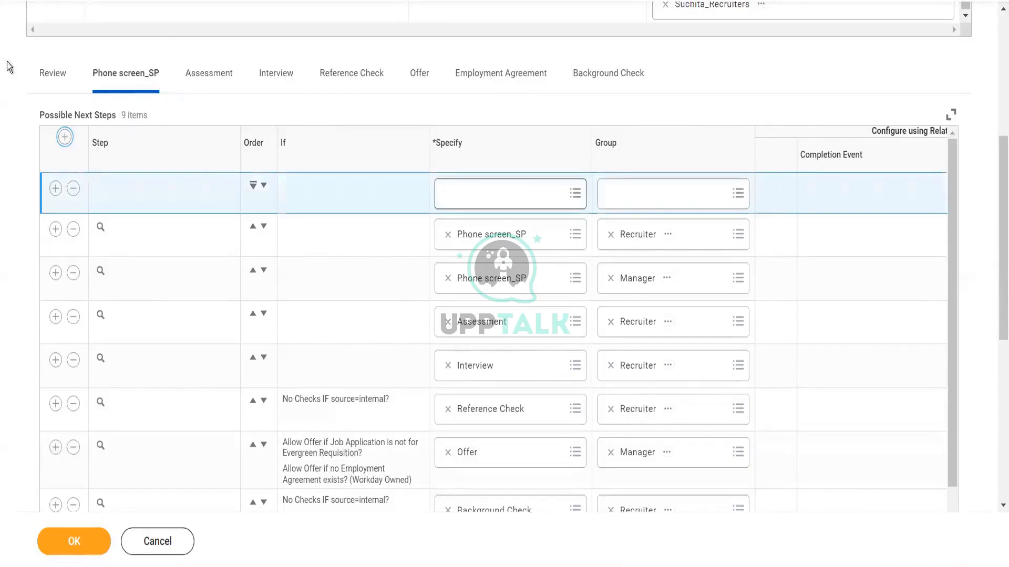
left_click(576, 194)
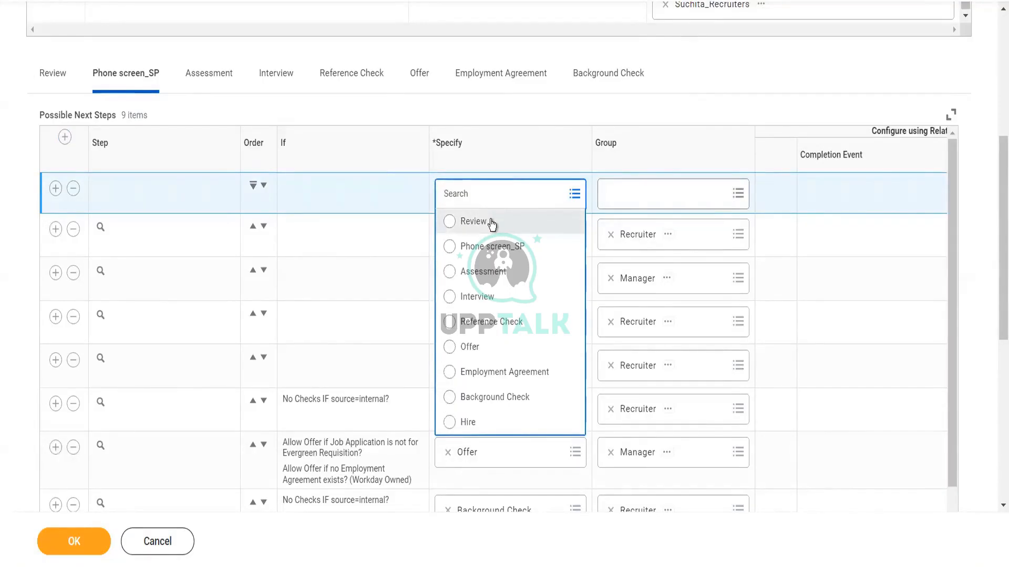
left_click(491, 223)
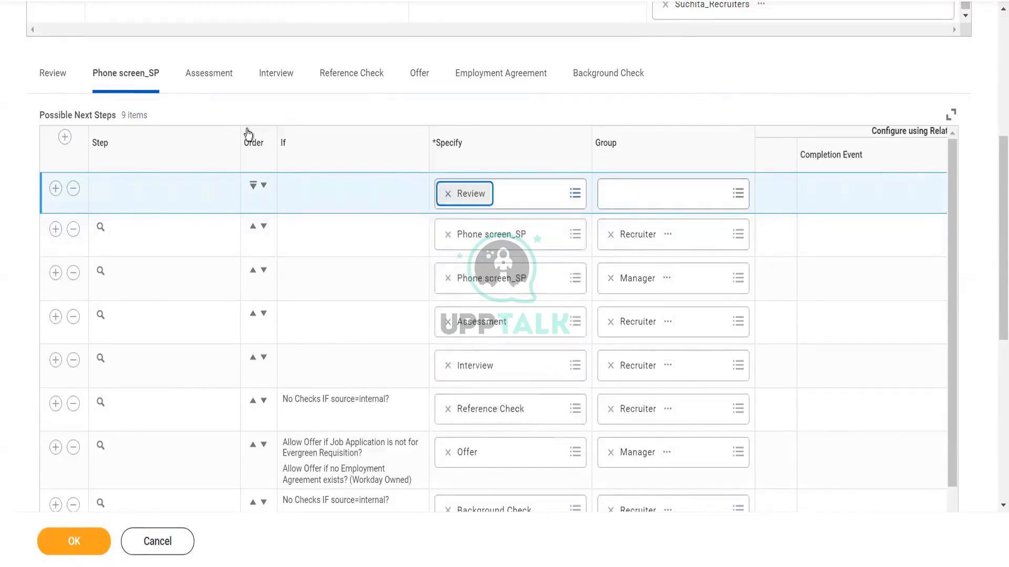
left_click(631, 230)
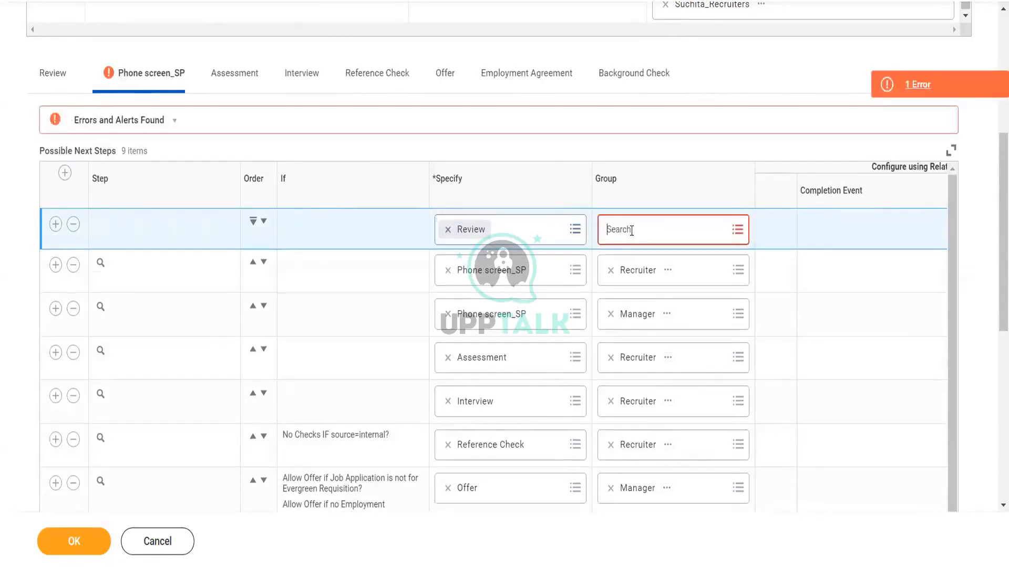
type("recrui")
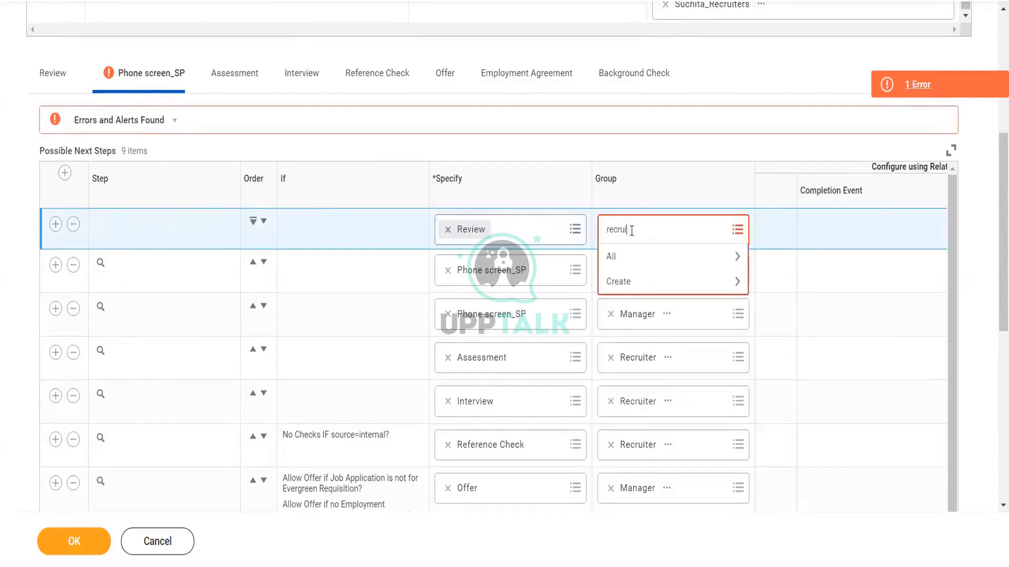
key("Return")
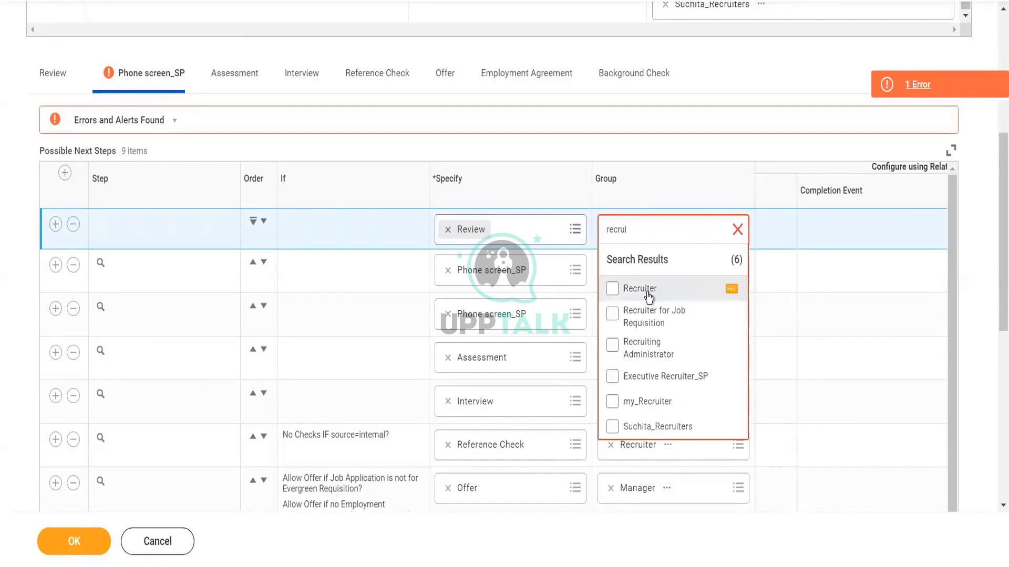
left_click(646, 289)
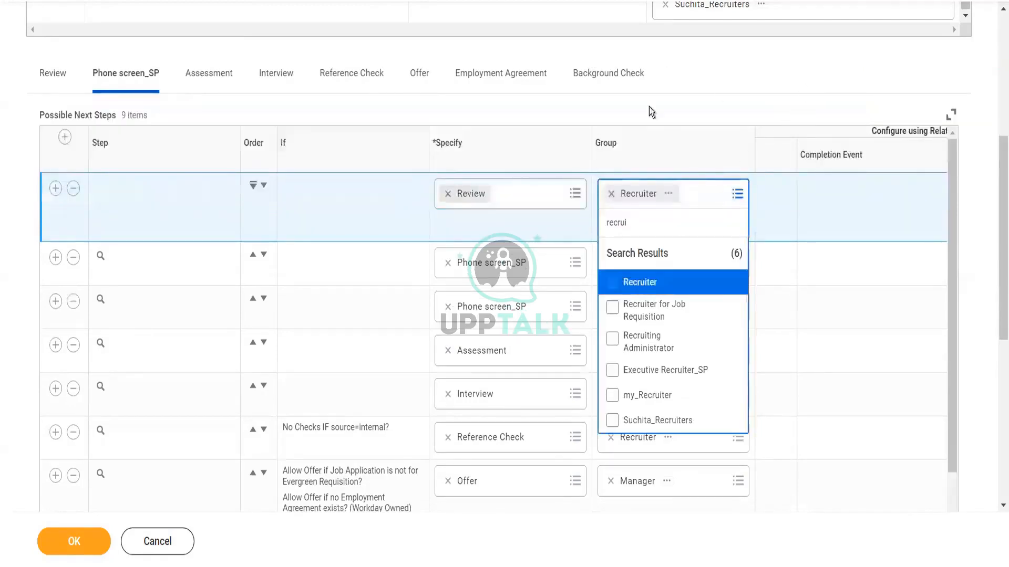
left_click(67, 544)
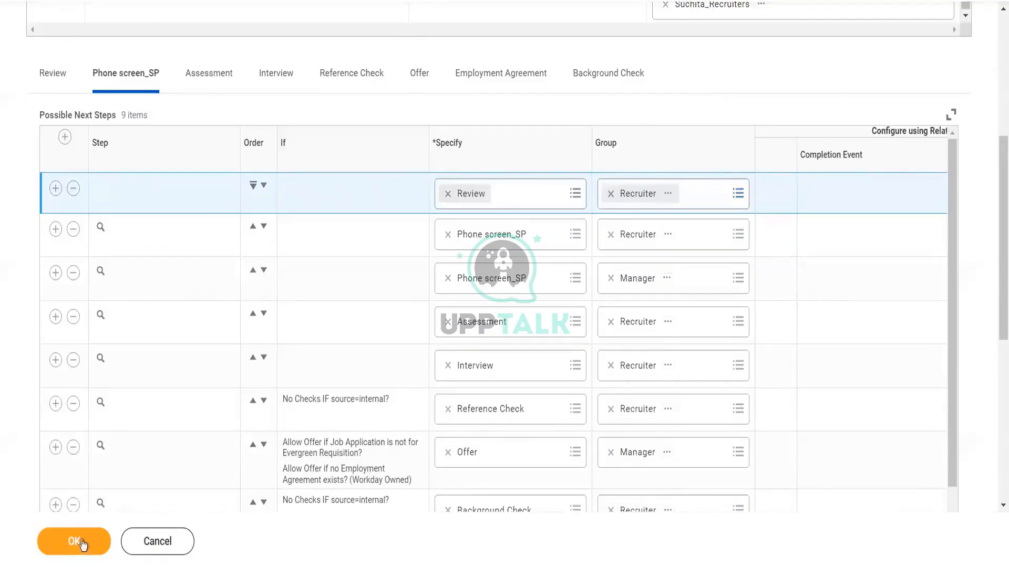
left_click(72, 547)
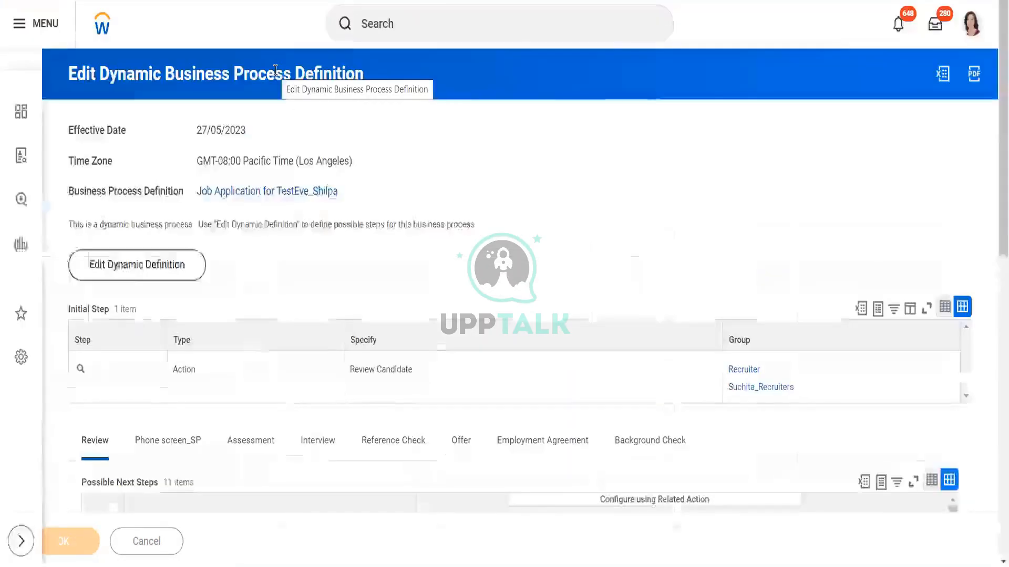
Step: Review the saved possible next steps under the Reference Check, Interview, Offer and Review stages
left_click(401, 443)
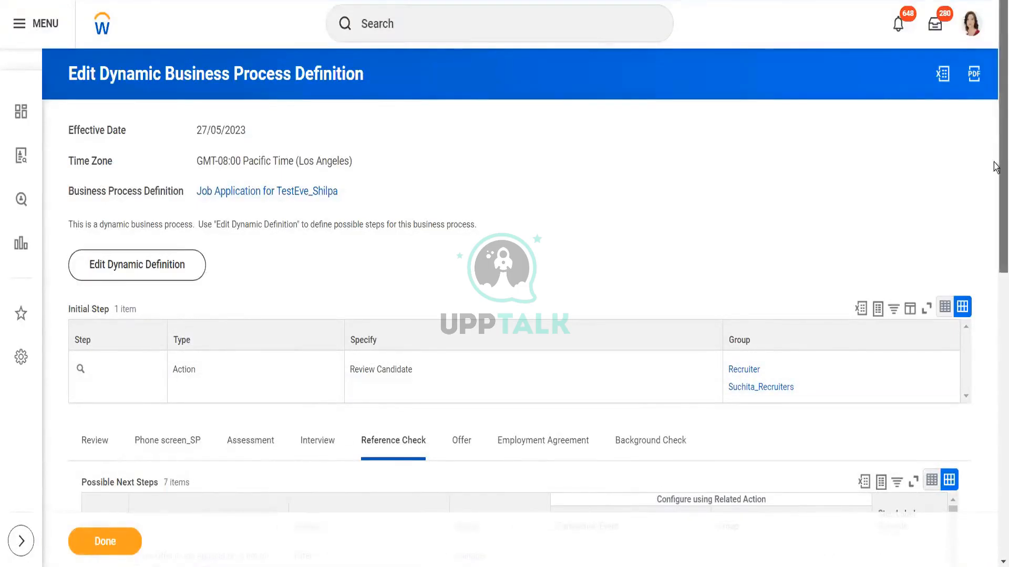
scroll(996, 330, "down", 3)
scroll(997, 316, "down", 5)
scroll(997, 307, "up", 1)
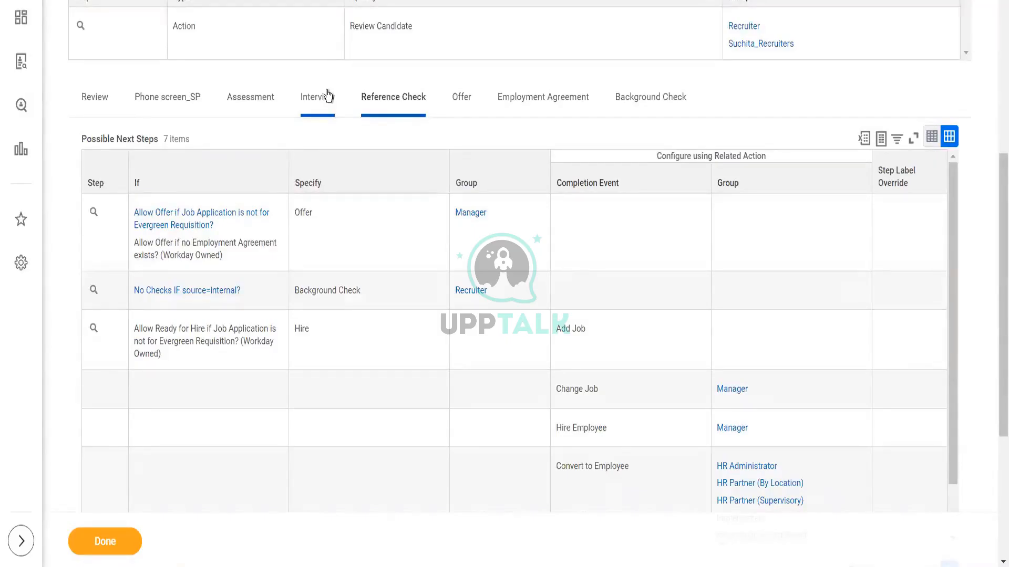
left_click(100, 99)
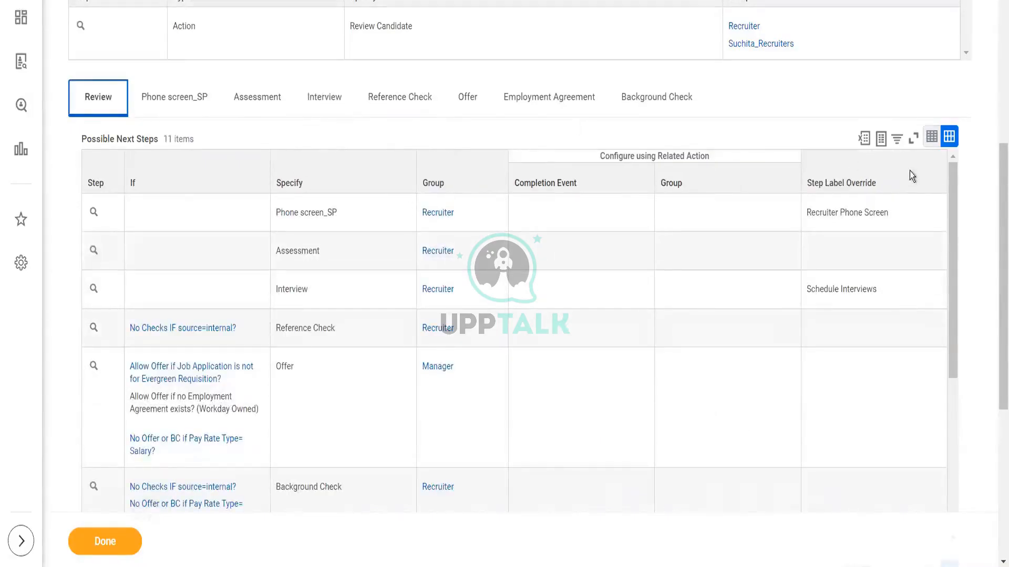
mouse_move(994, 256)
left_mouse_down()
mouse_move(994, 82)
mouse_move(993, 252)
left_mouse_up()
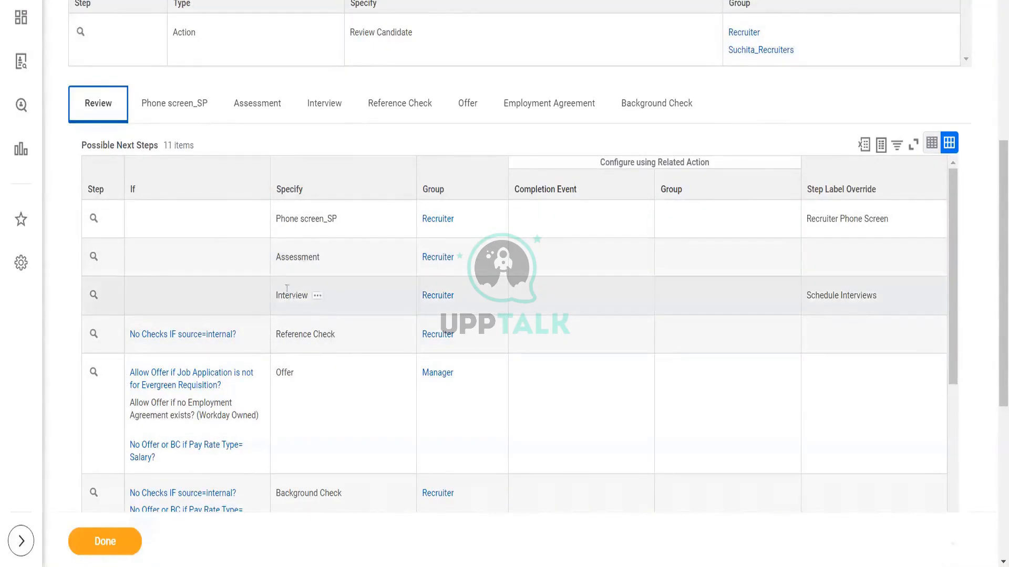
left_click(325, 110)
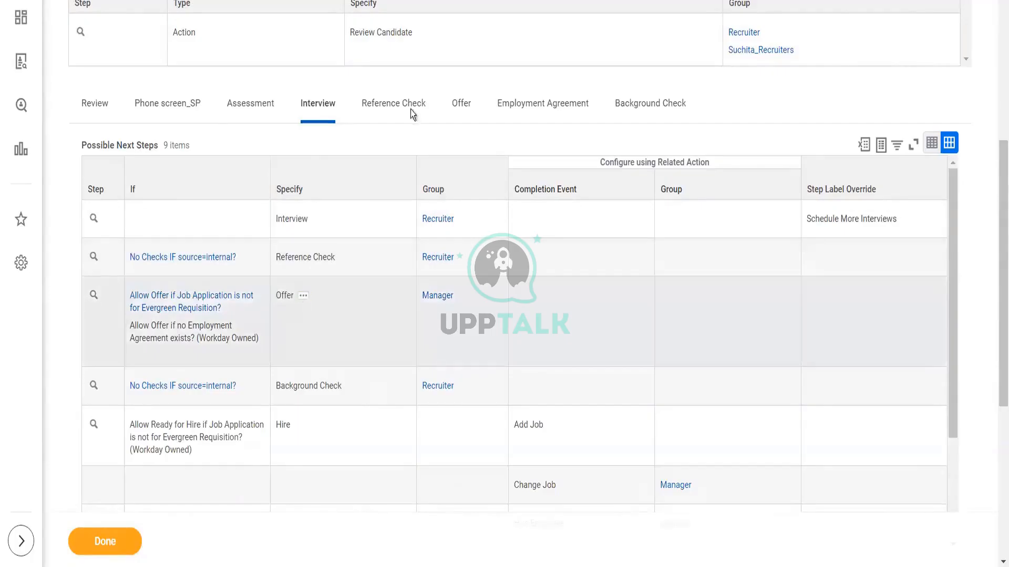
left_click(464, 108)
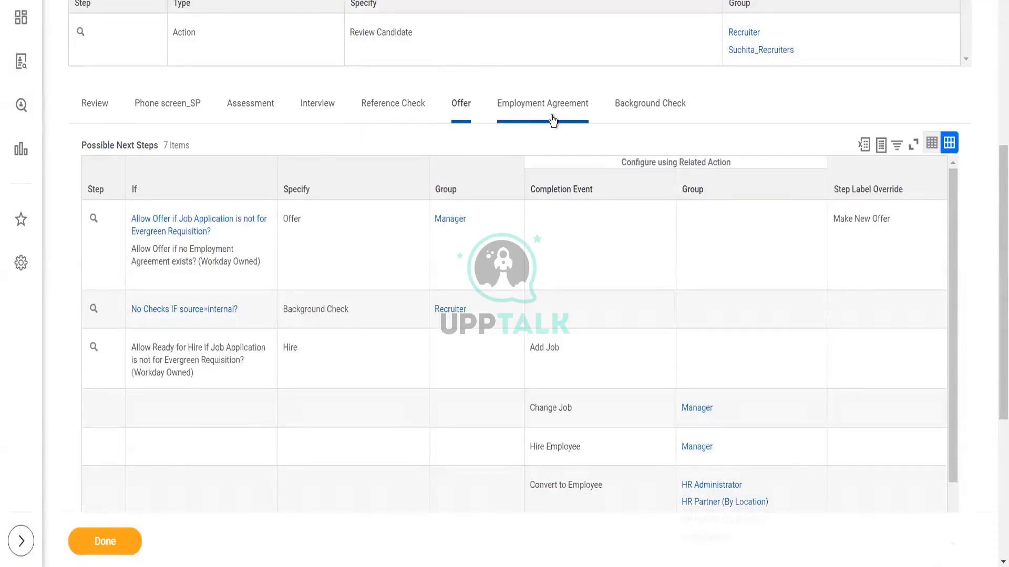
left_click(98, 107)
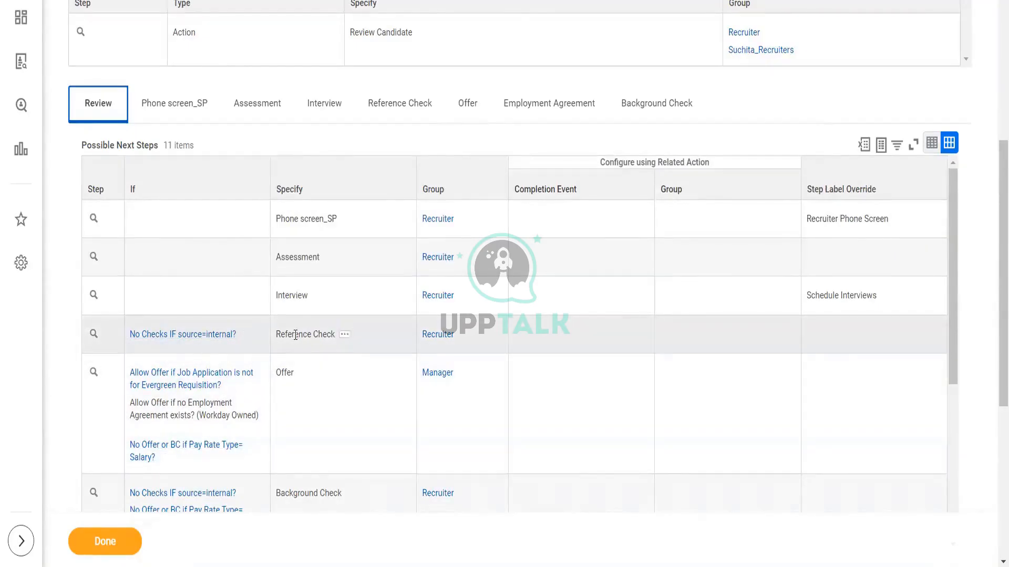
left_click_drag(292, 335, 332, 335)
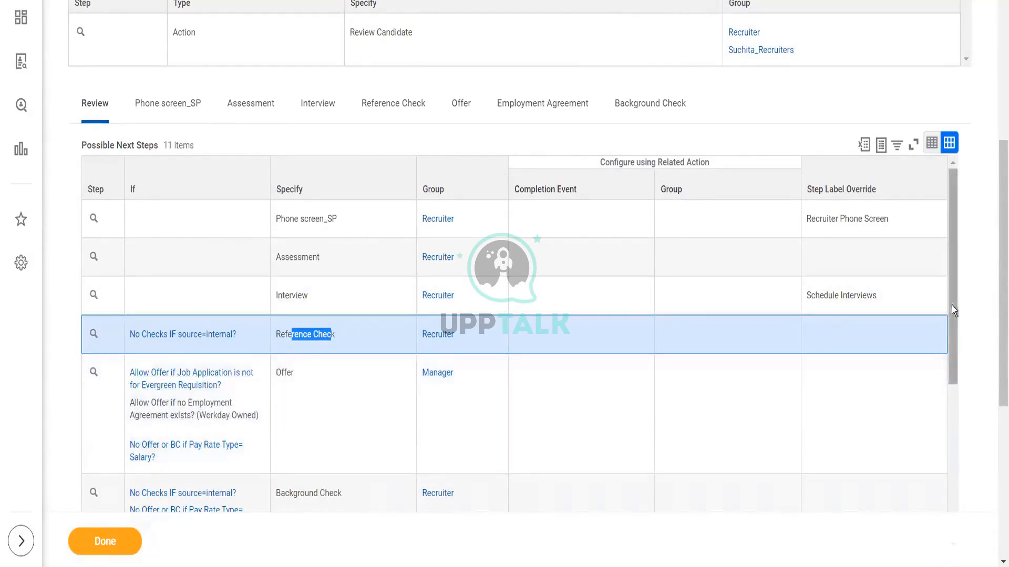
left_click_drag(951, 304, 954, 359)
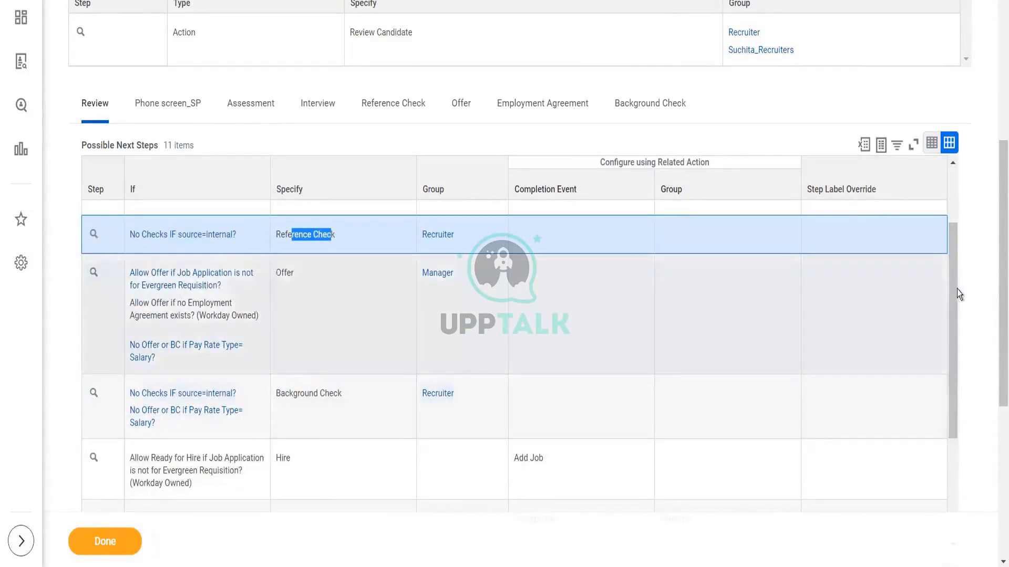
scroll(954, 383, "down", 3)
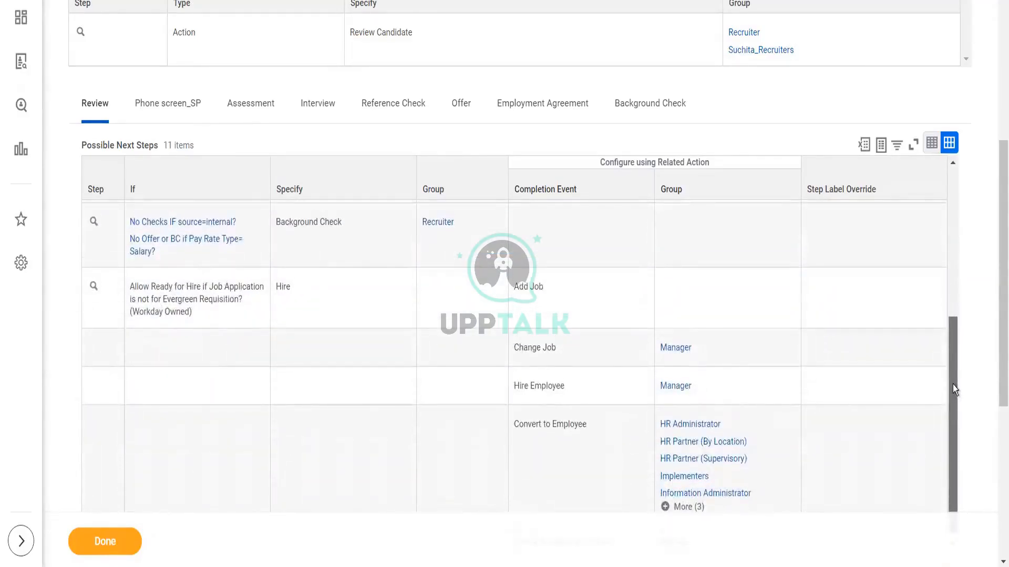
left_click_drag(953, 398, 948, 219)
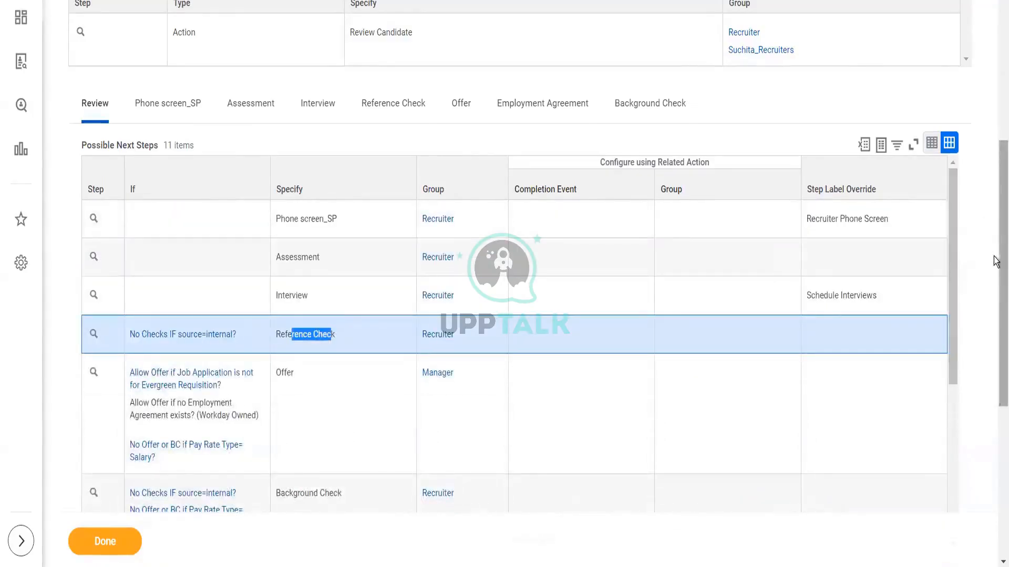
left_click_drag(995, 261, 995, 231)
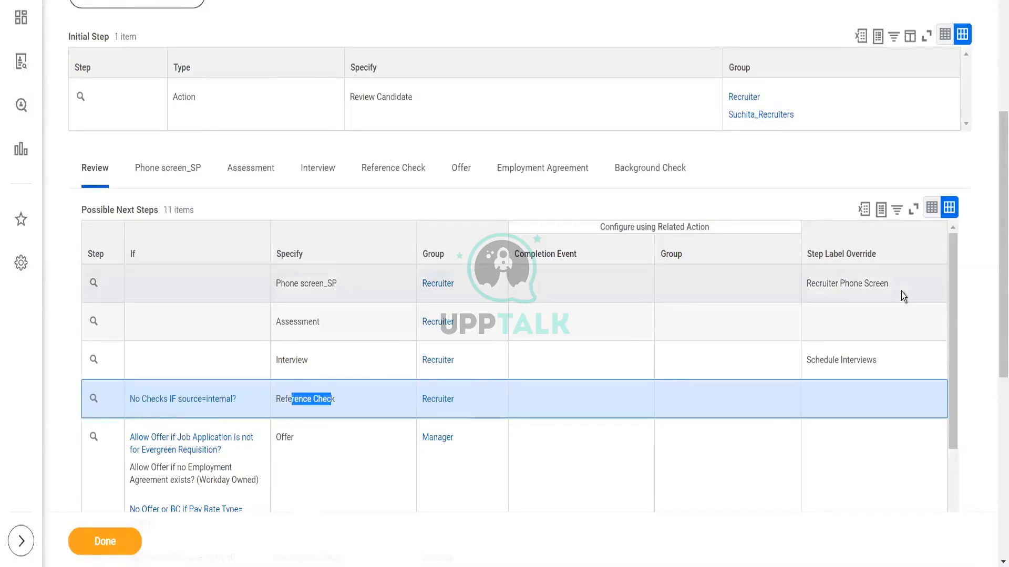
Step: Open the Job Application for TestEve_Shilpa definition and start Rule Based Business Process Configuration for the Job Application type
scroll(995, 248, "up", 5)
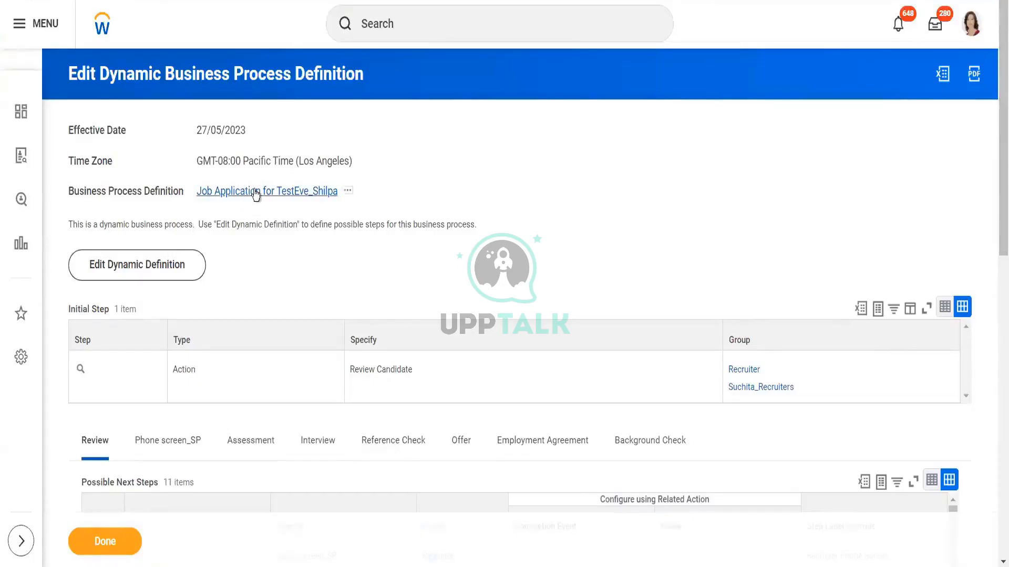
left_click(256, 193)
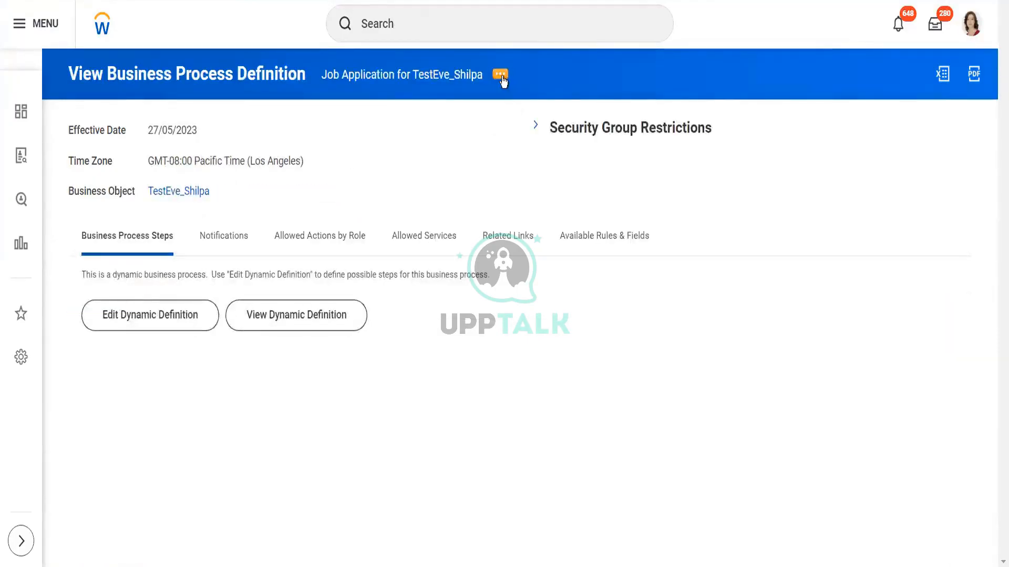
left_click(502, 77)
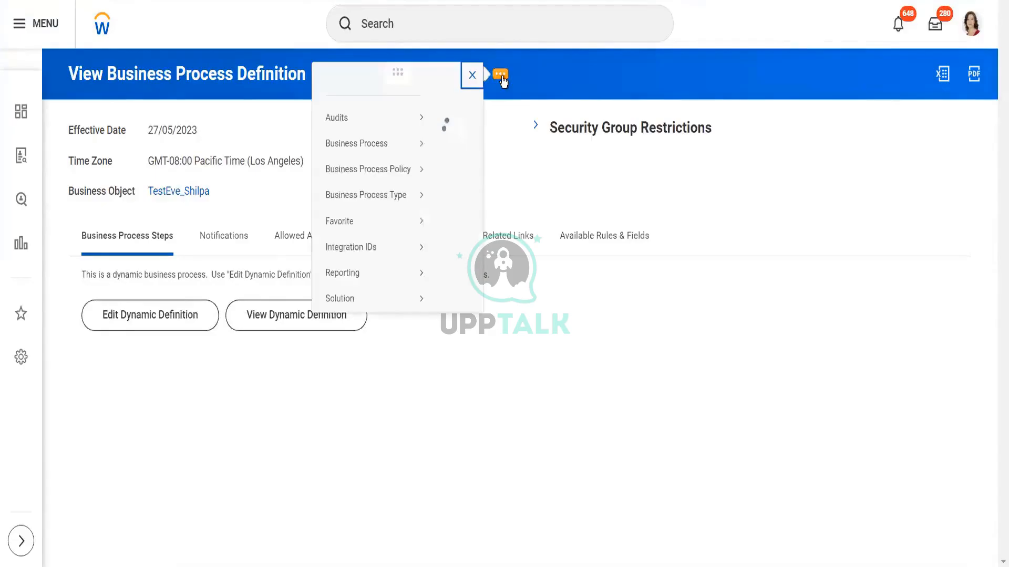
mouse_move(125, 167)
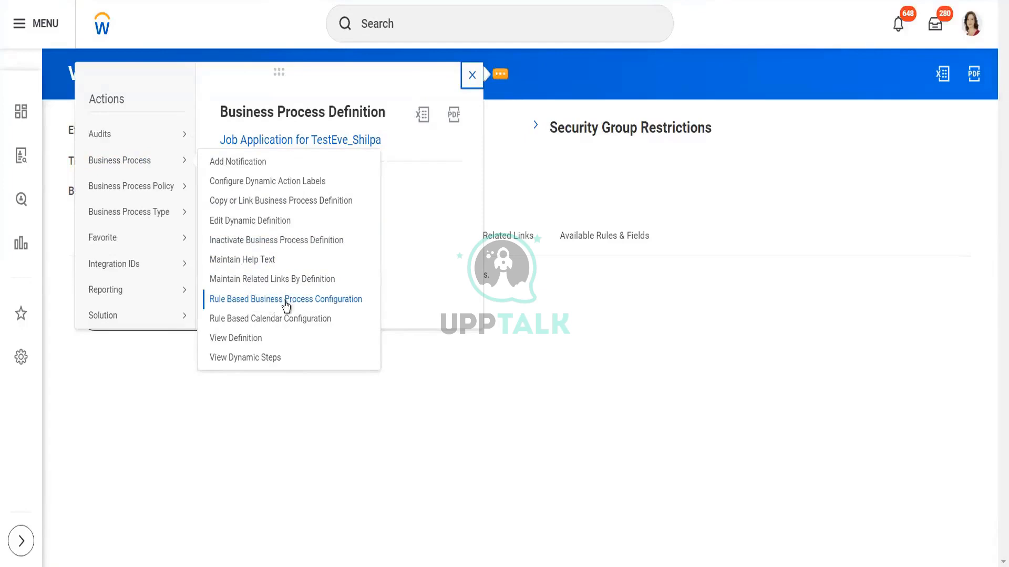
left_click(336, 300)
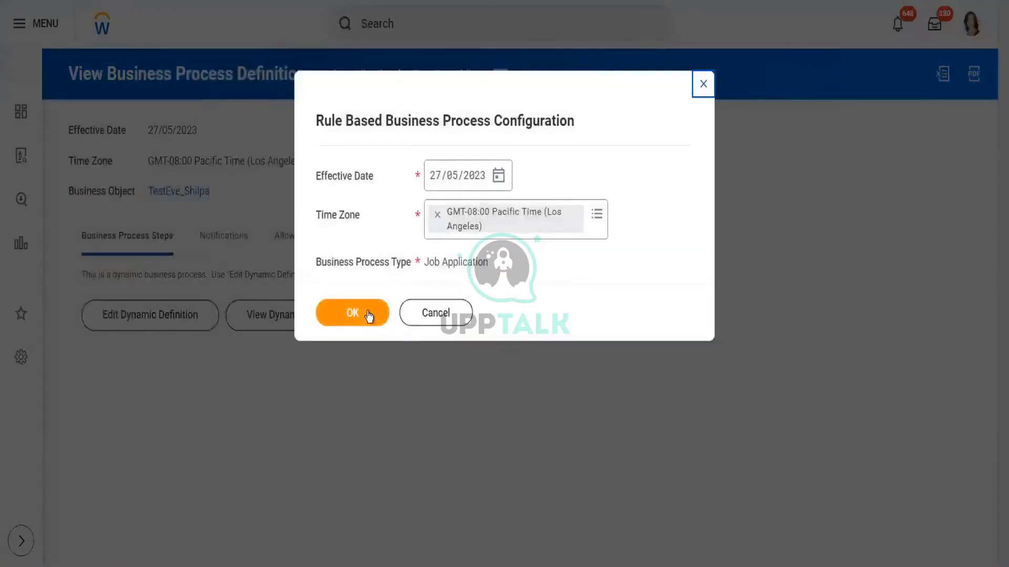
left_click(368, 314)
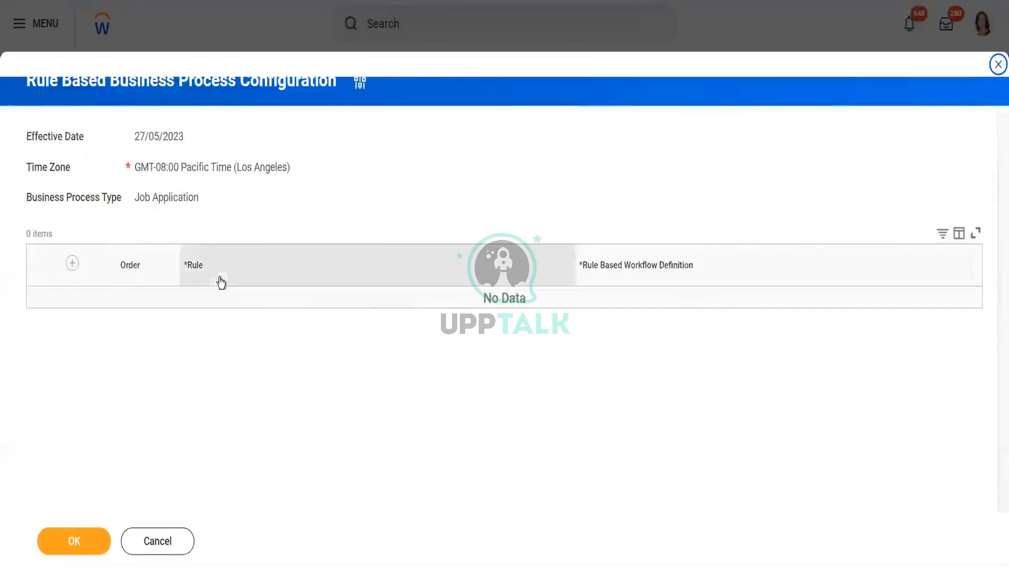
left_click(73, 265)
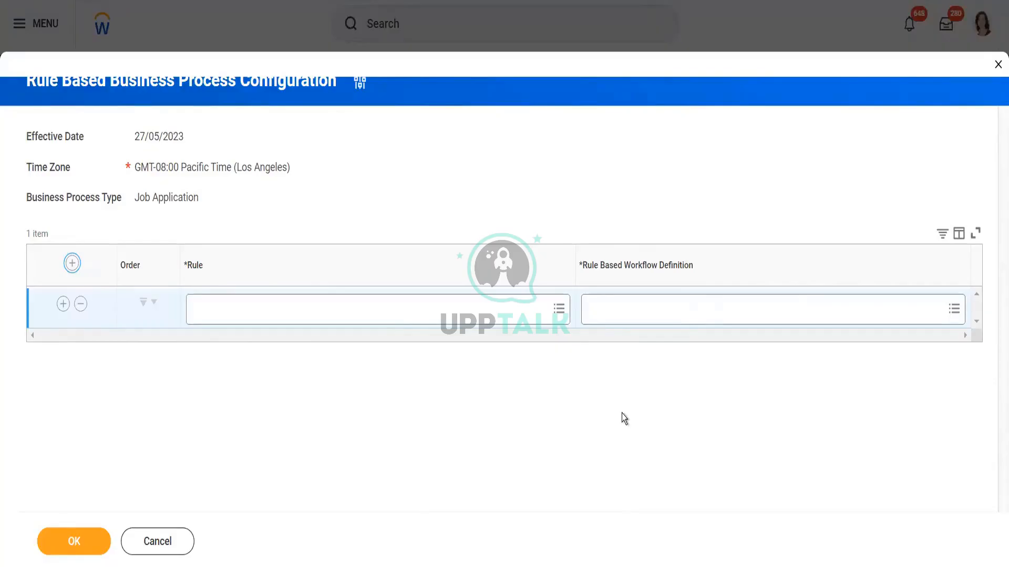
left_click(959, 310)
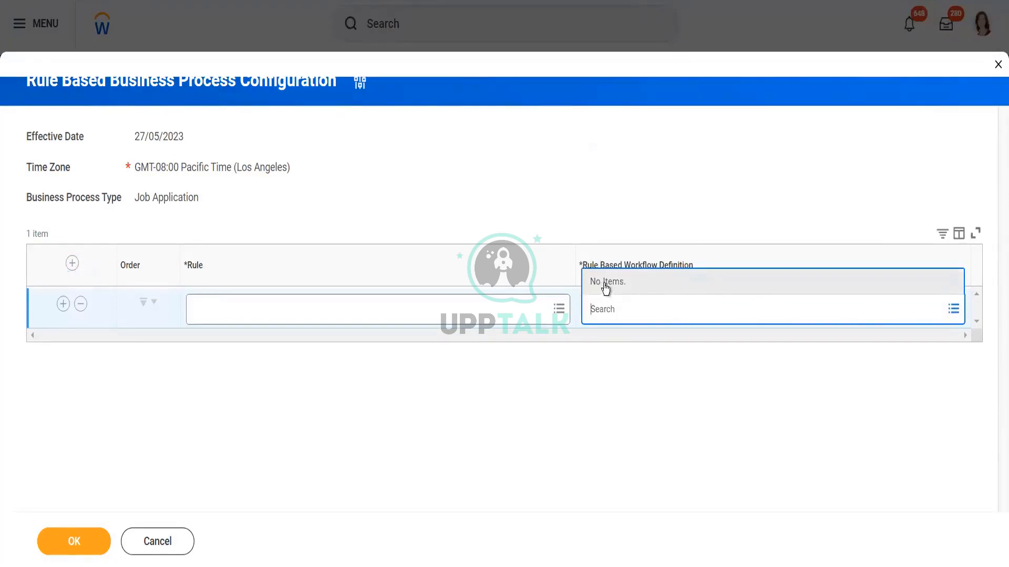
left_click(559, 310)
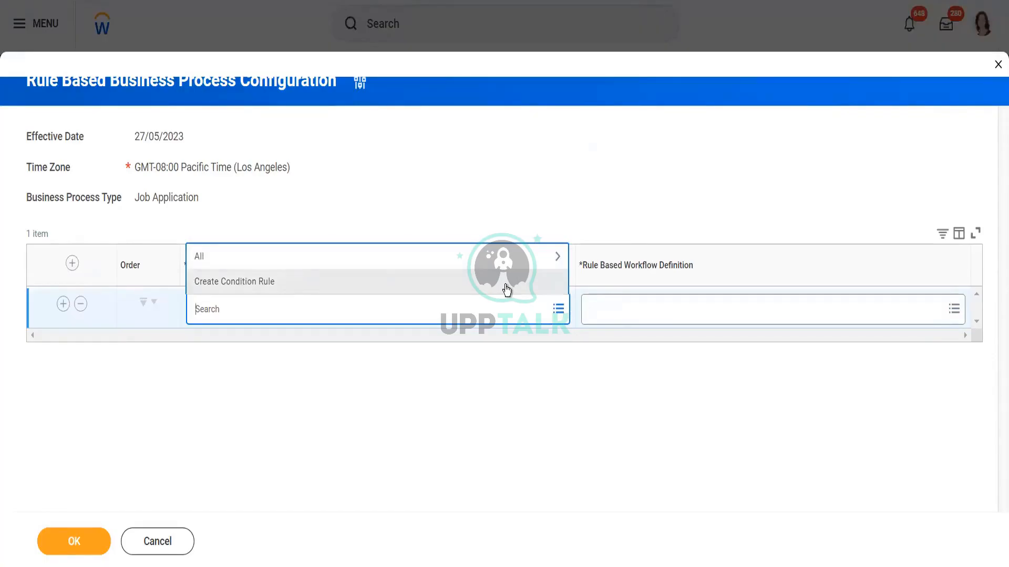
left_click(352, 372)
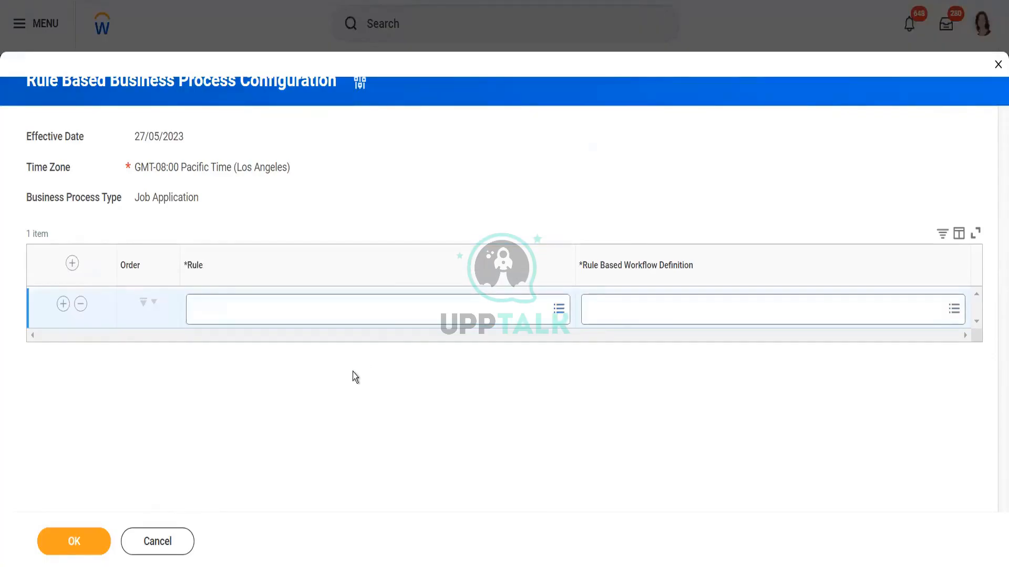
left_click(166, 538)
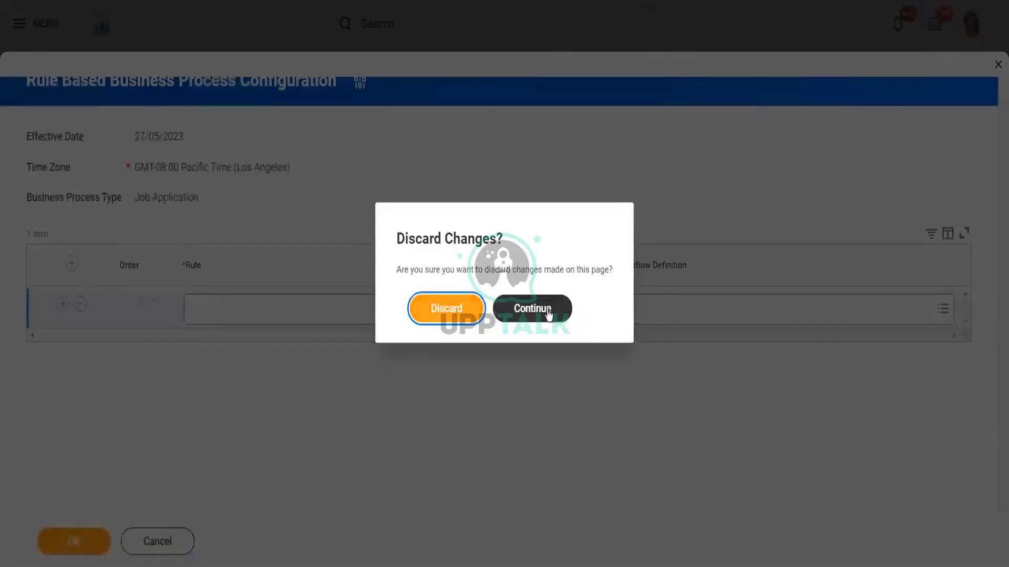
left_click(548, 314)
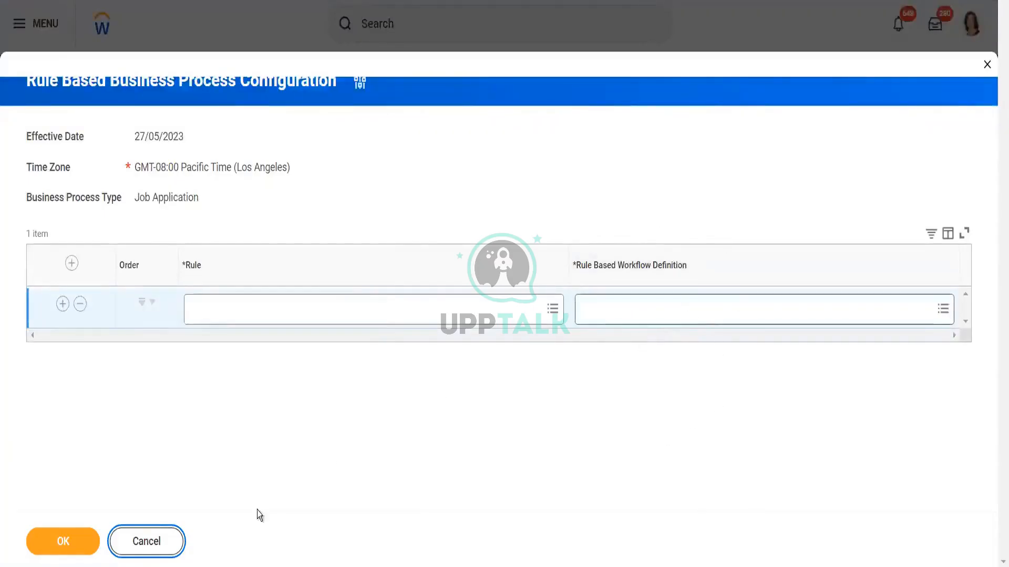
left_click(173, 542)
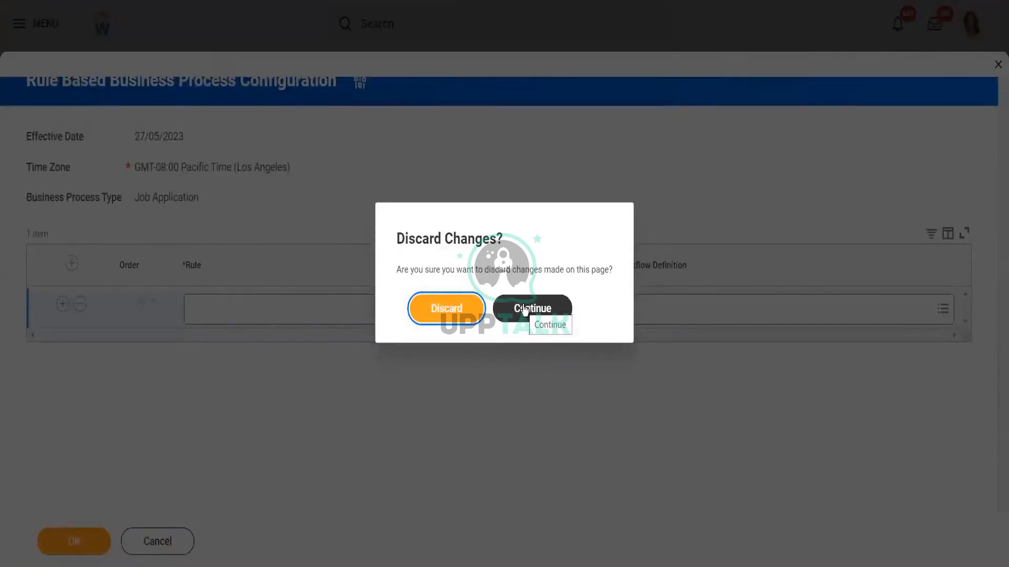
left_click(452, 309)
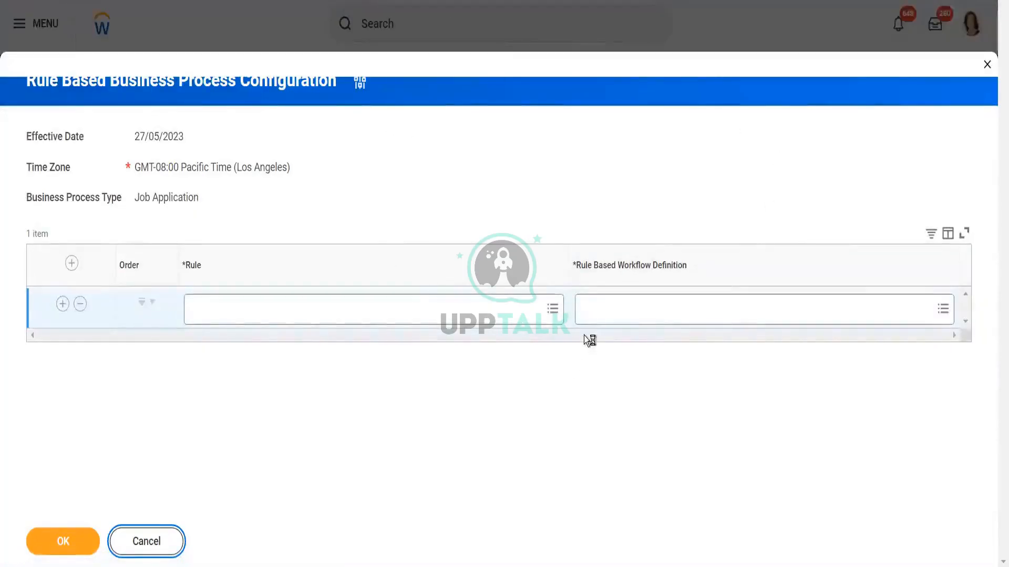
left_click(144, 546)
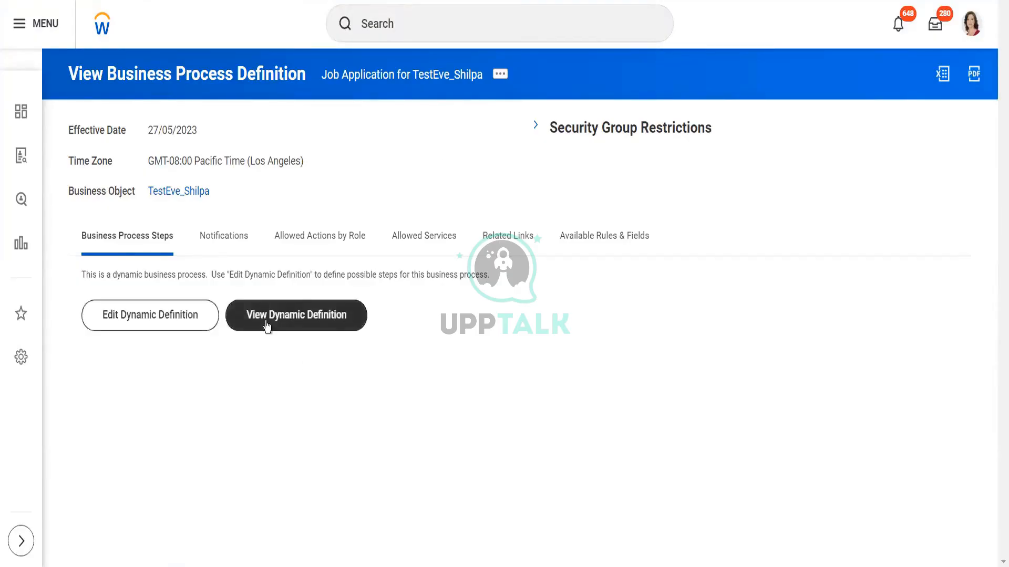
Step: View the Job Application dynamic definition's possible next steps and open the Interview for TestEve_Shilpa business process definition
left_click(267, 326)
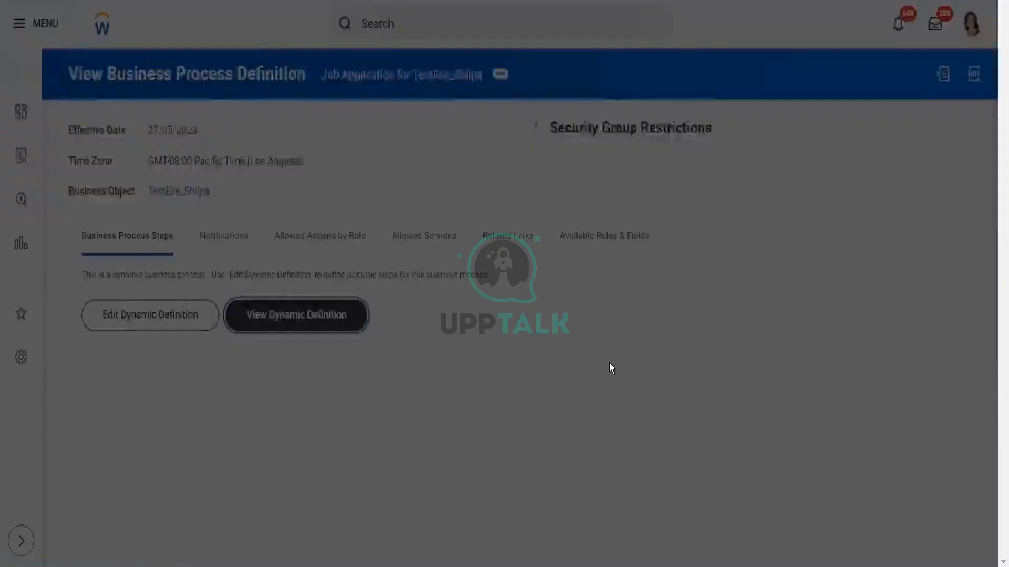
left_click(368, 312)
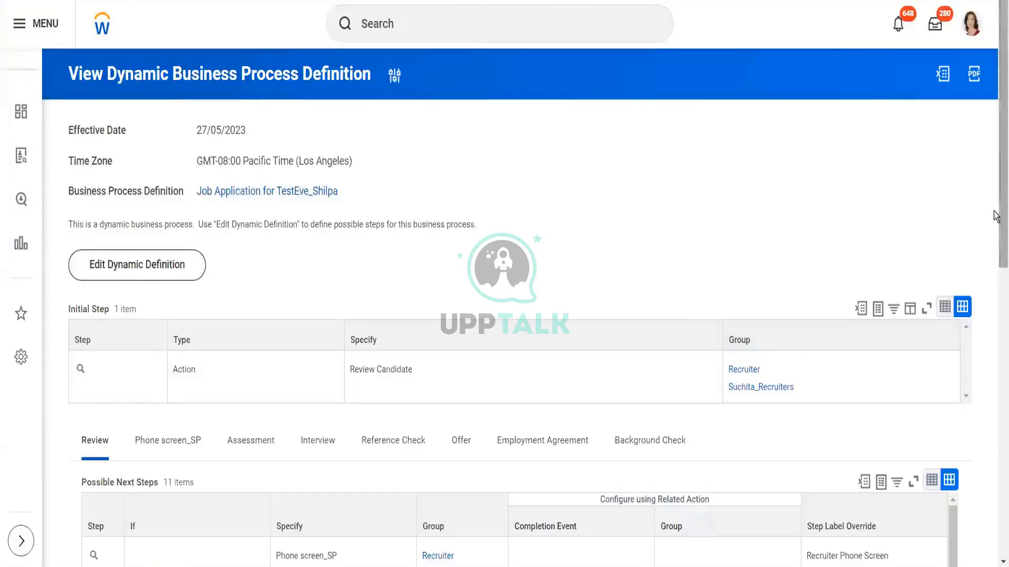
scroll(996, 276, "down", 1)
scroll(996, 275, "down", 4)
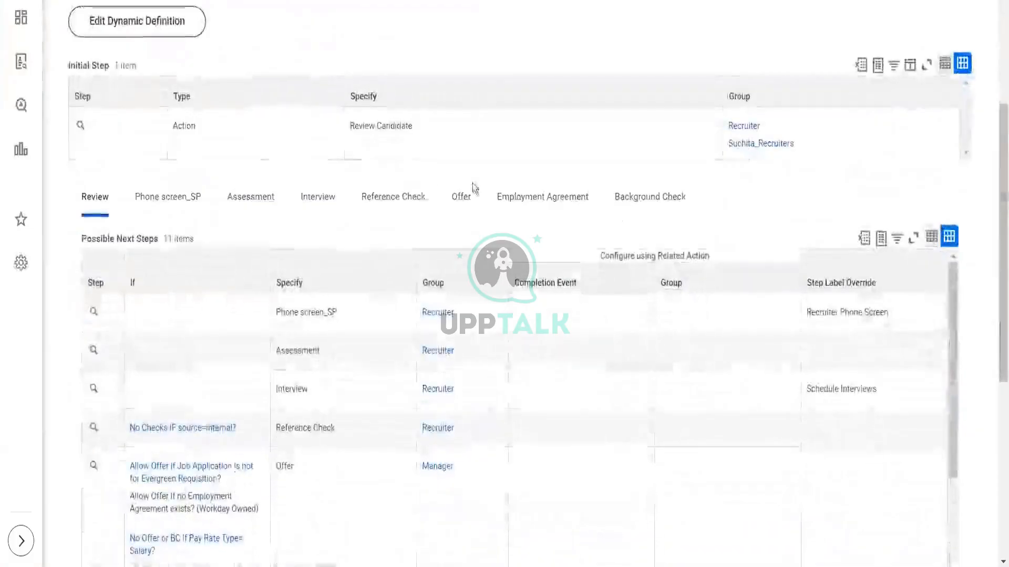
left_click(312, 202)
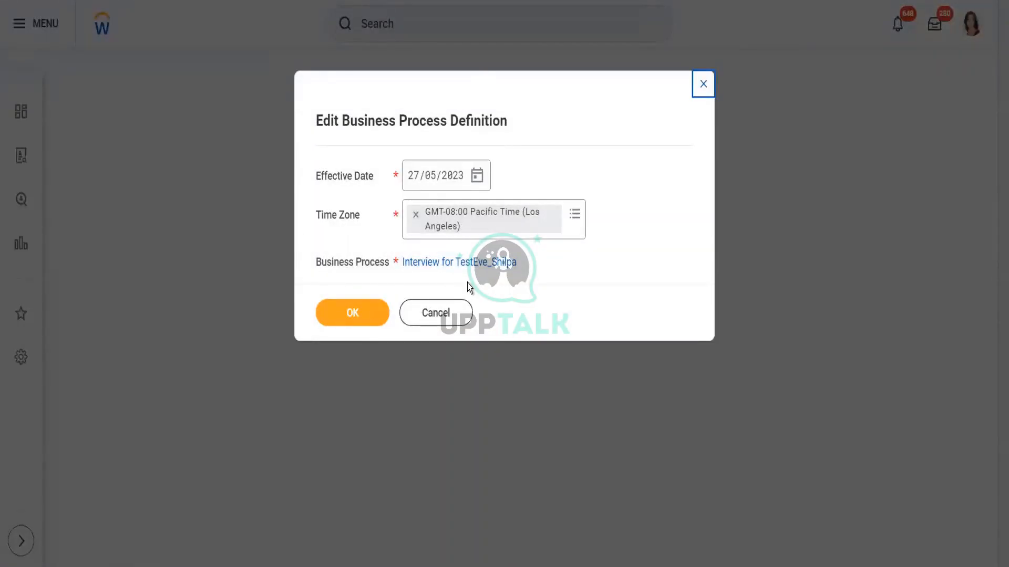
left_click(448, 312)
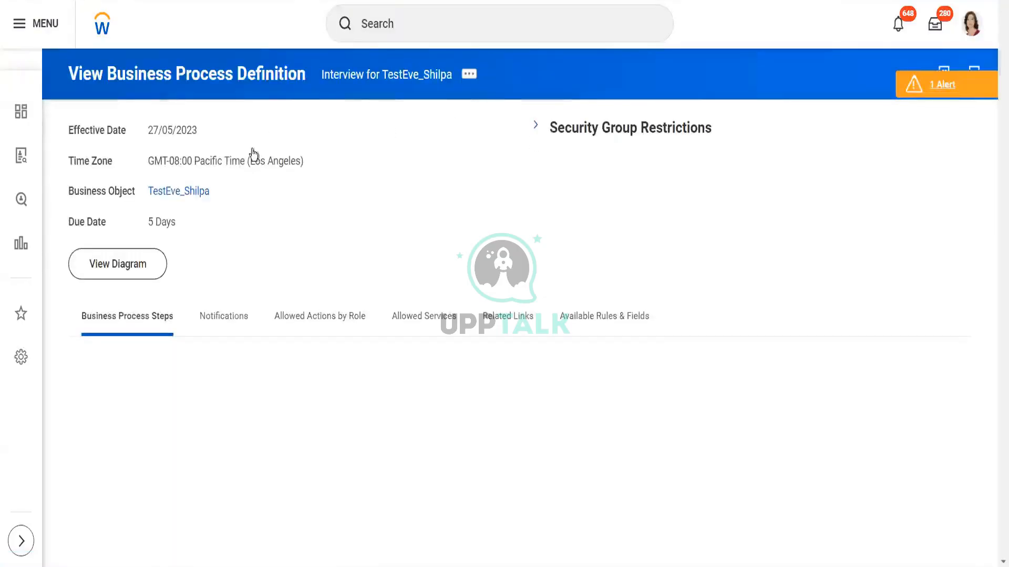
Step: From the TestEve_Shilpa organization, start creating a business process definition of type Reference Check
left_click(197, 192)
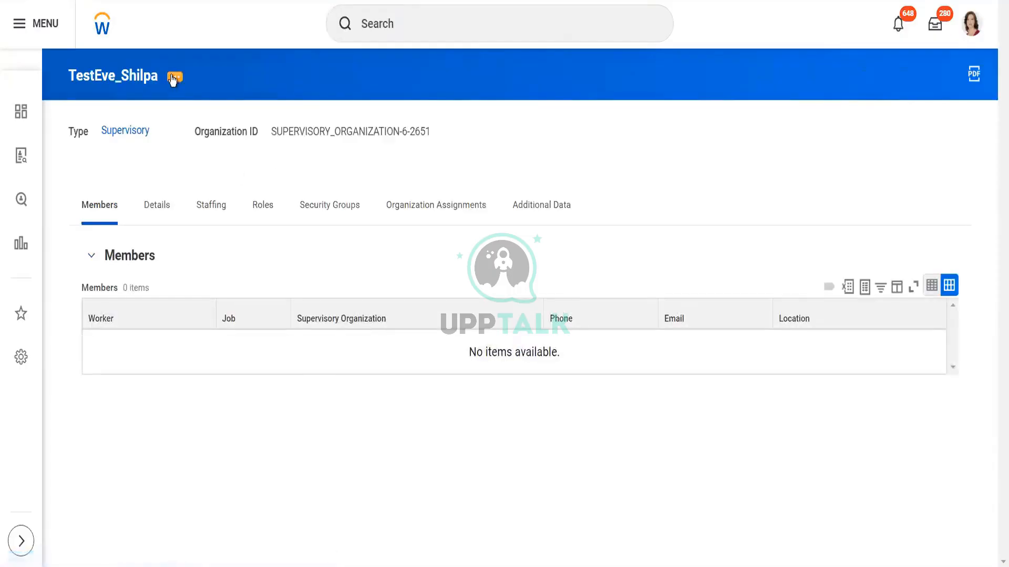
left_click(173, 78)
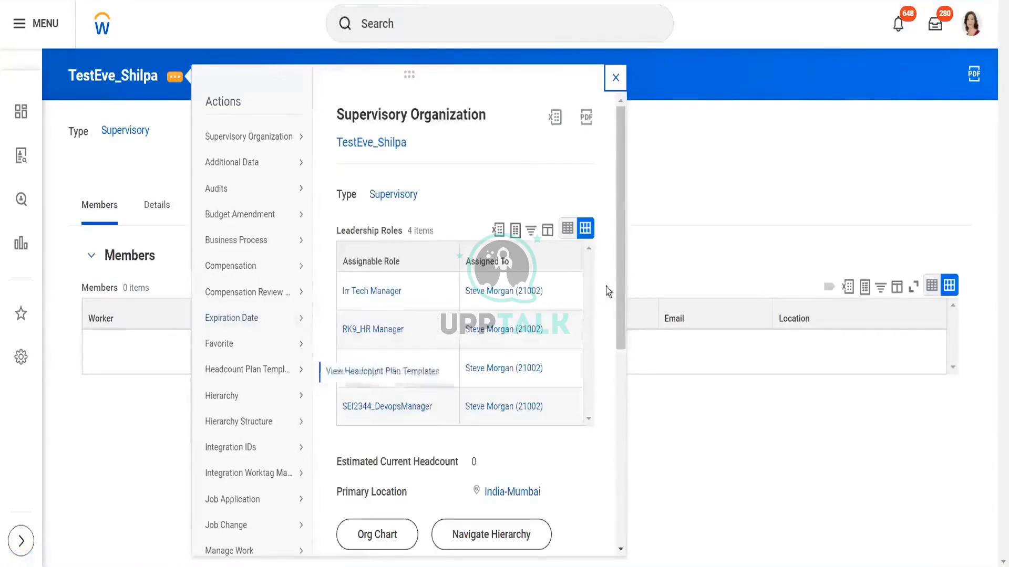
mouse_move(261, 242)
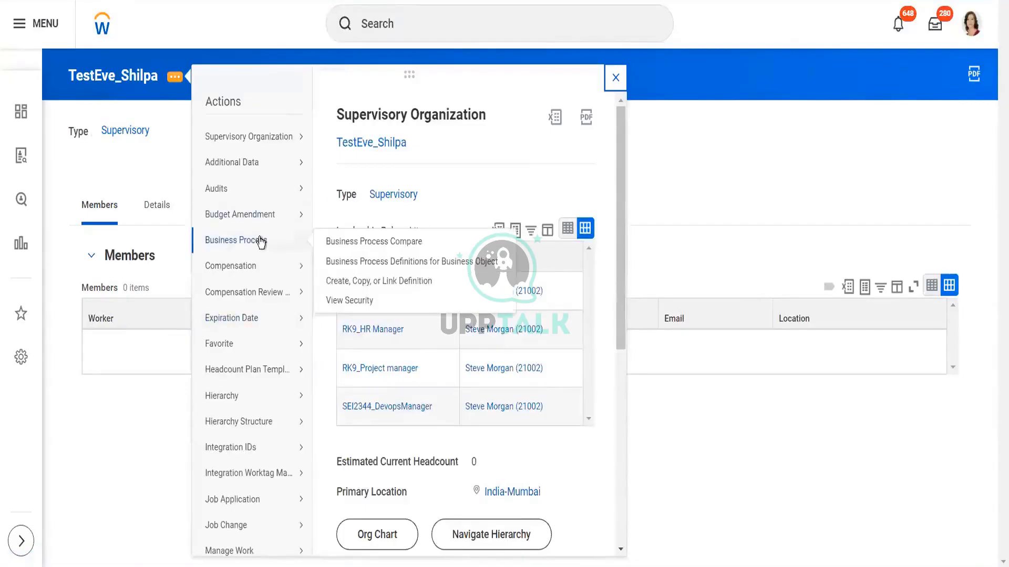
left_click(362, 282)
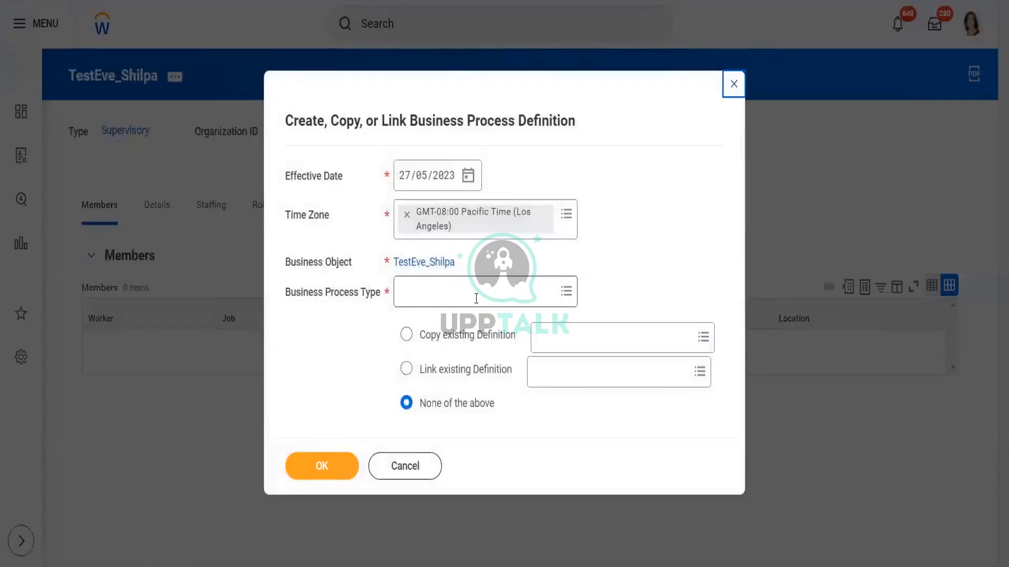
left_click(476, 299)
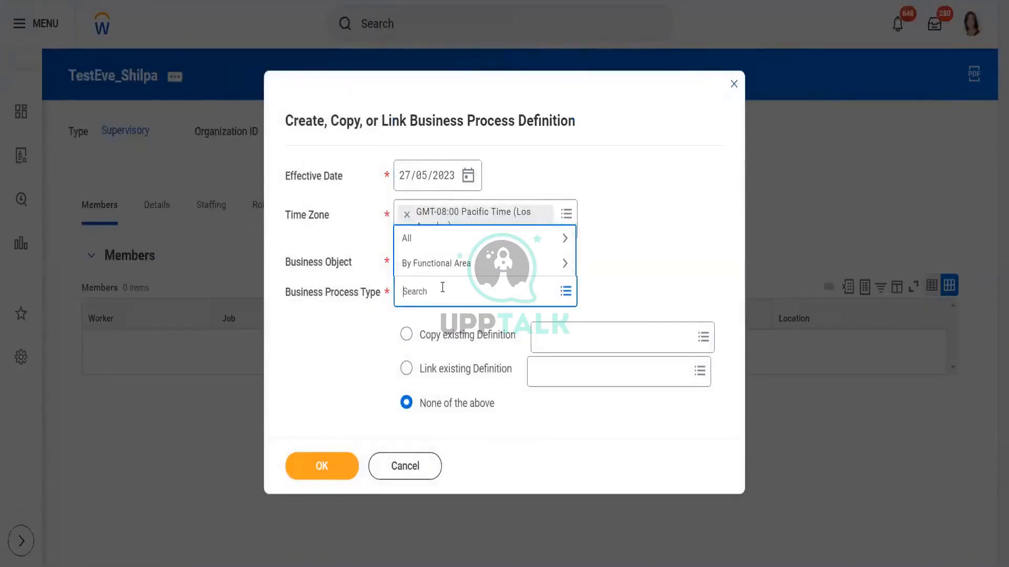
type("refer")
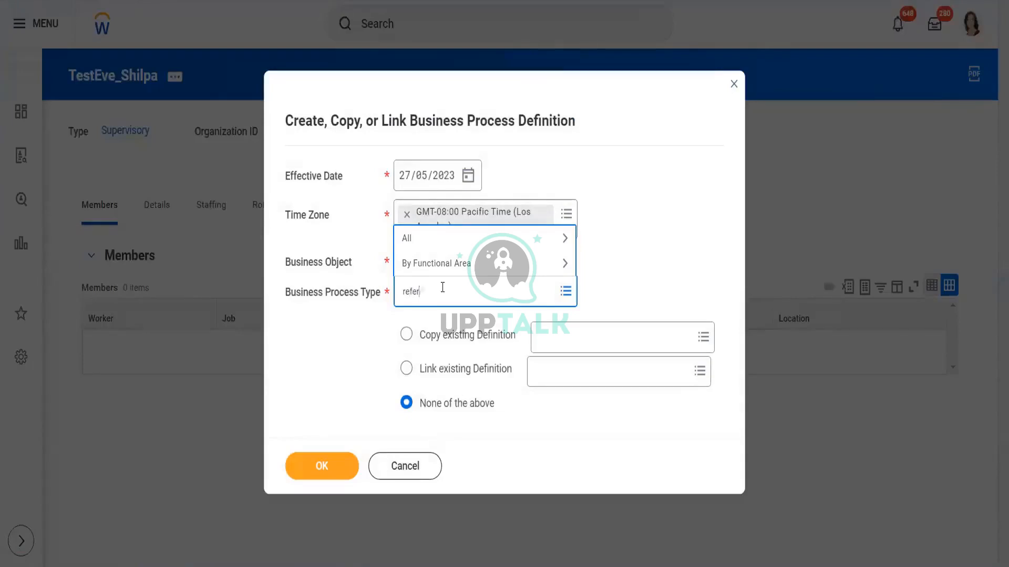
type("enc check")
key("Return")
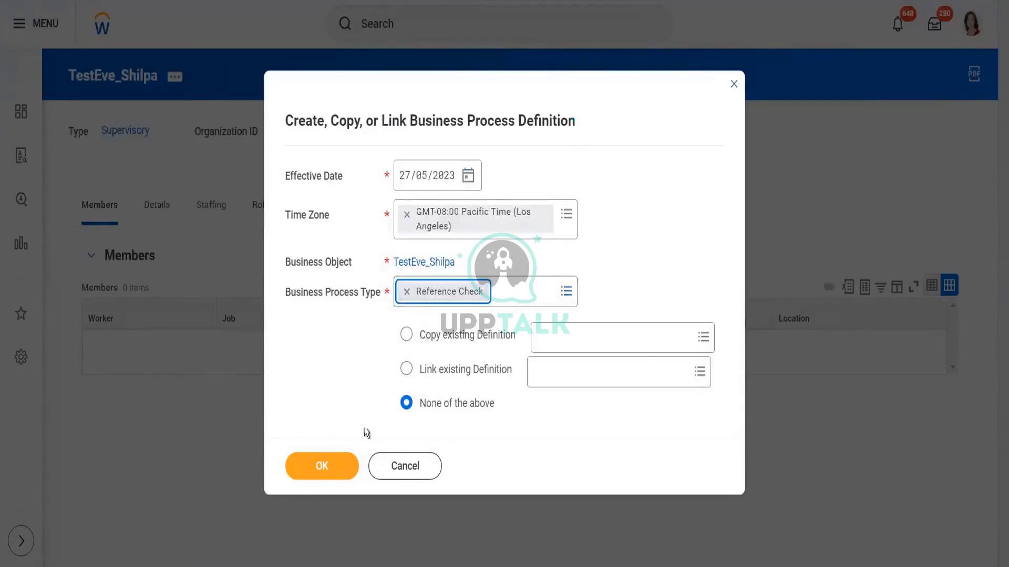
Step: Copy the existing Reference Check (Default Definition) into the new definition and confirm
left_click(406, 335)
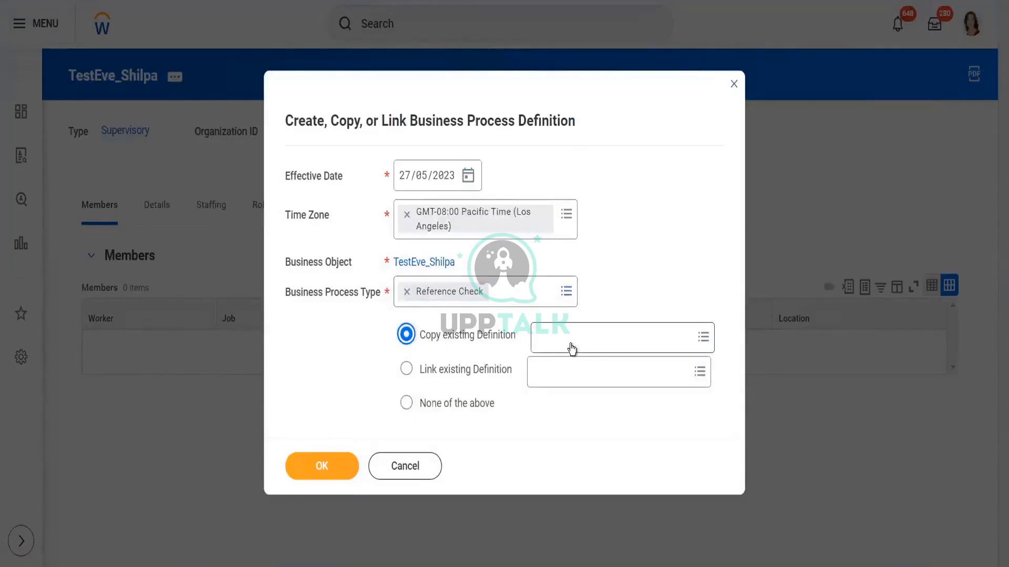
left_click(571, 343)
type("refere")
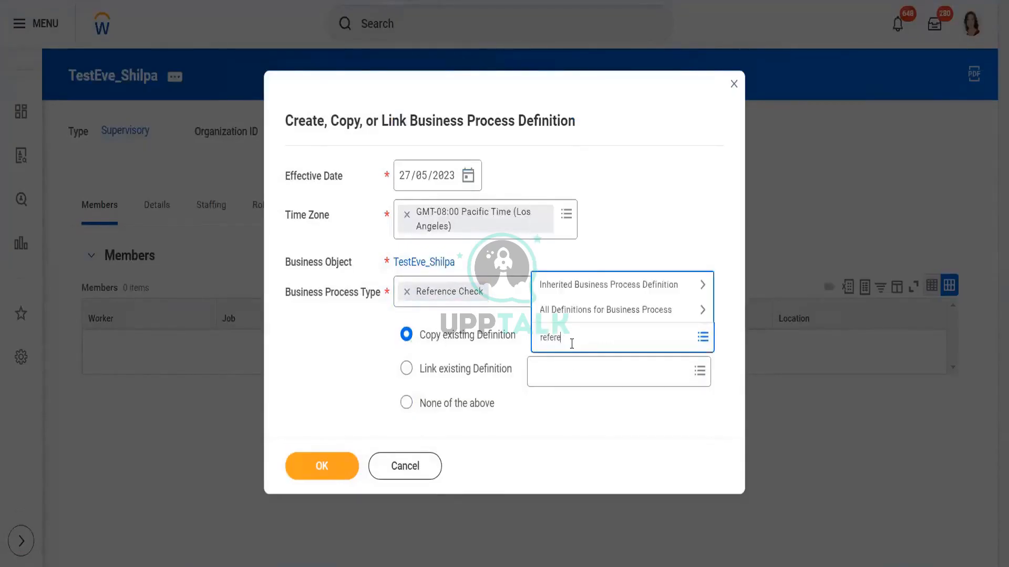
type("n check")
key("Return")
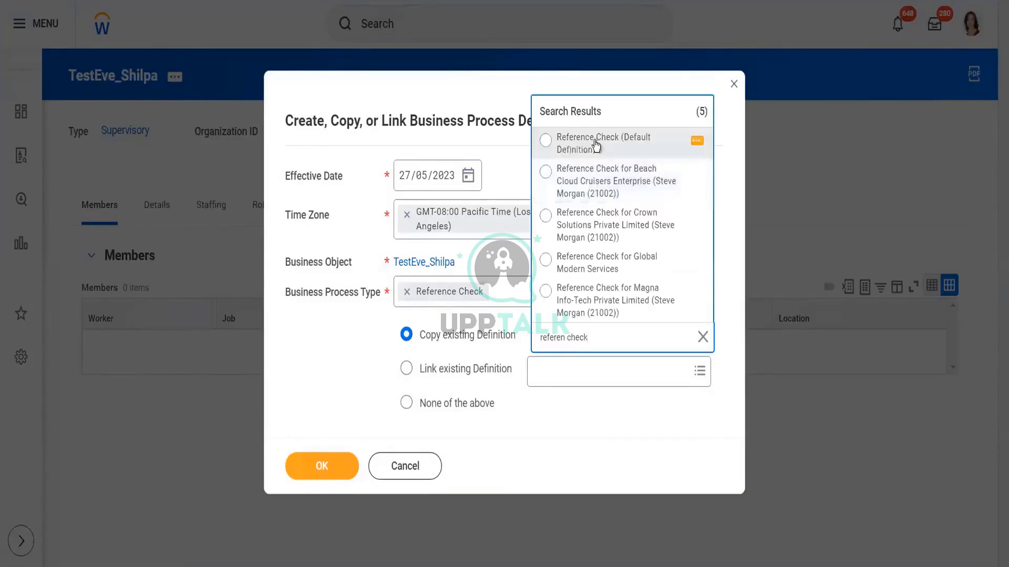
left_click(596, 143)
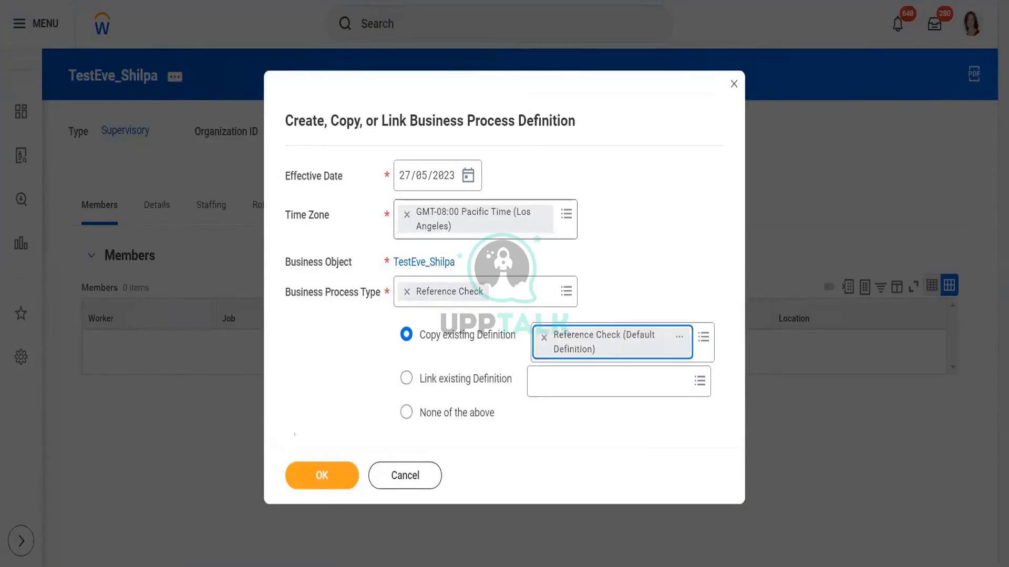
left_click(322, 483)
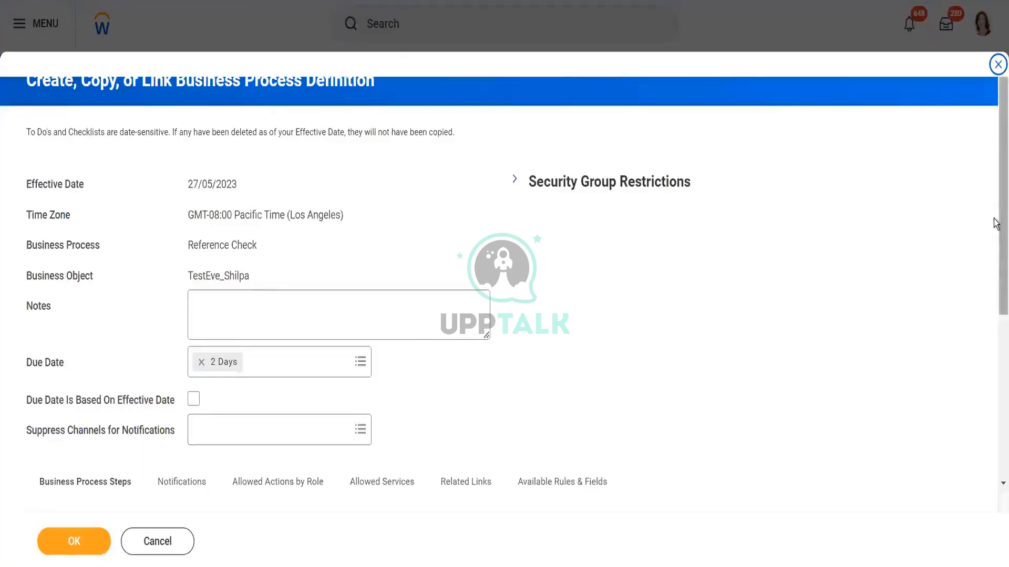
Step: Review the copied Reference Check steps, including the Reference Check Decision action's specify and group settings
scroll(996, 223, "down", 5)
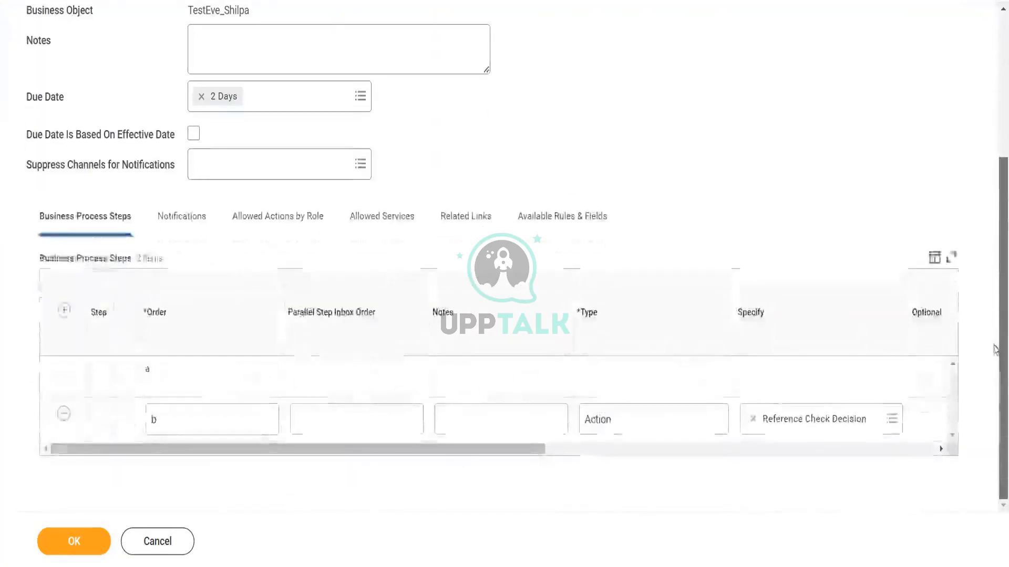
left_click_drag(993, 145, 993, 412)
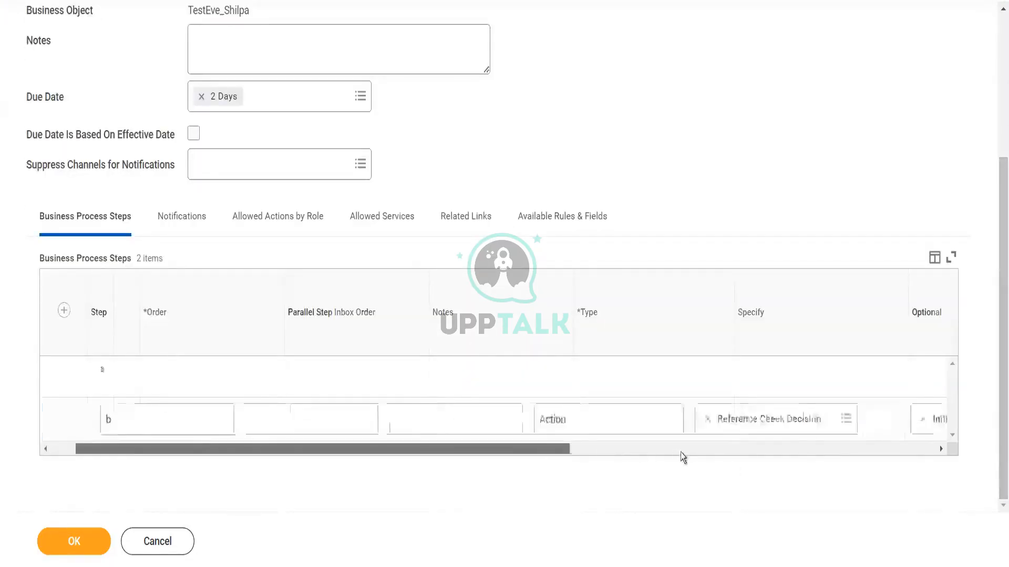
left_click_drag(523, 449, 680, 452)
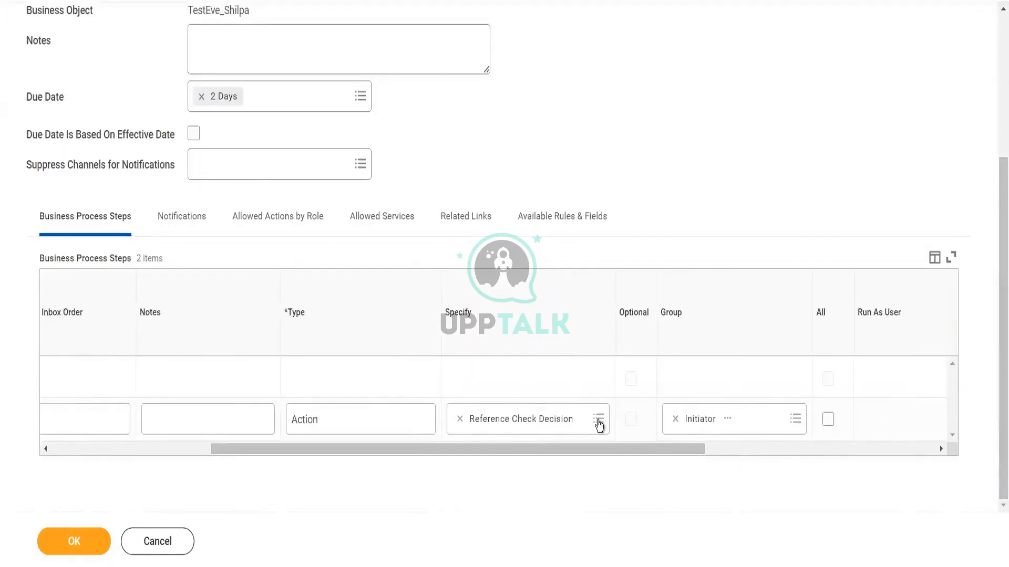
left_click(598, 421)
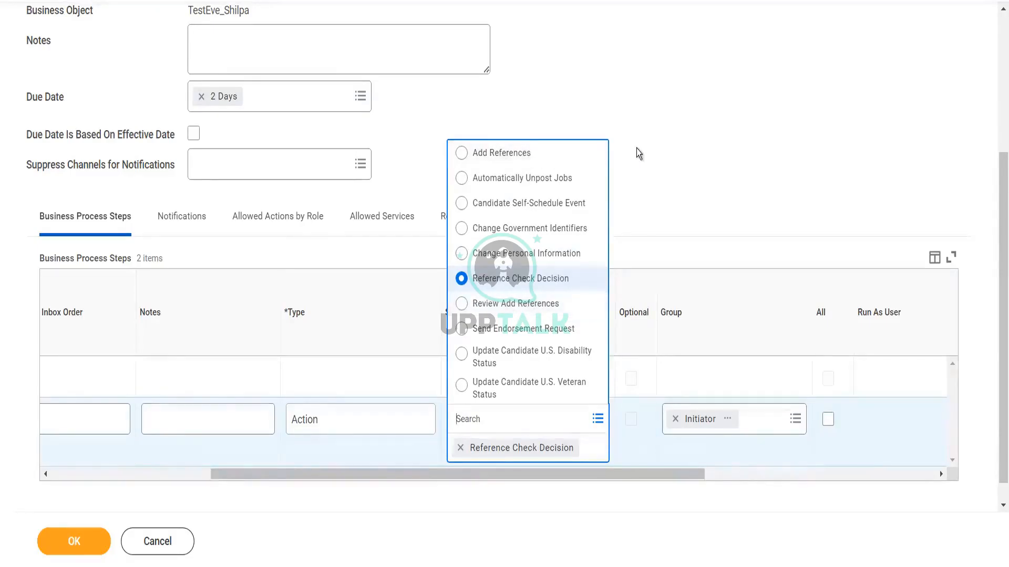
left_click(604, 210)
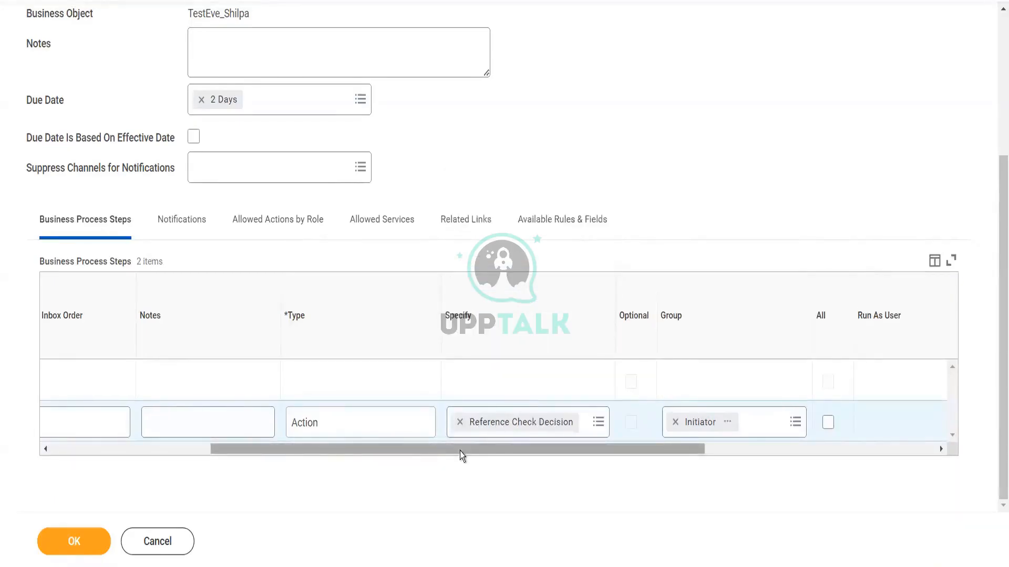
left_click_drag(460, 455, 245, 459)
Step: Insert two new steps ordered b and c ahead of the Reference Check Decision step, renumbering that step to d
left_click(64, 315)
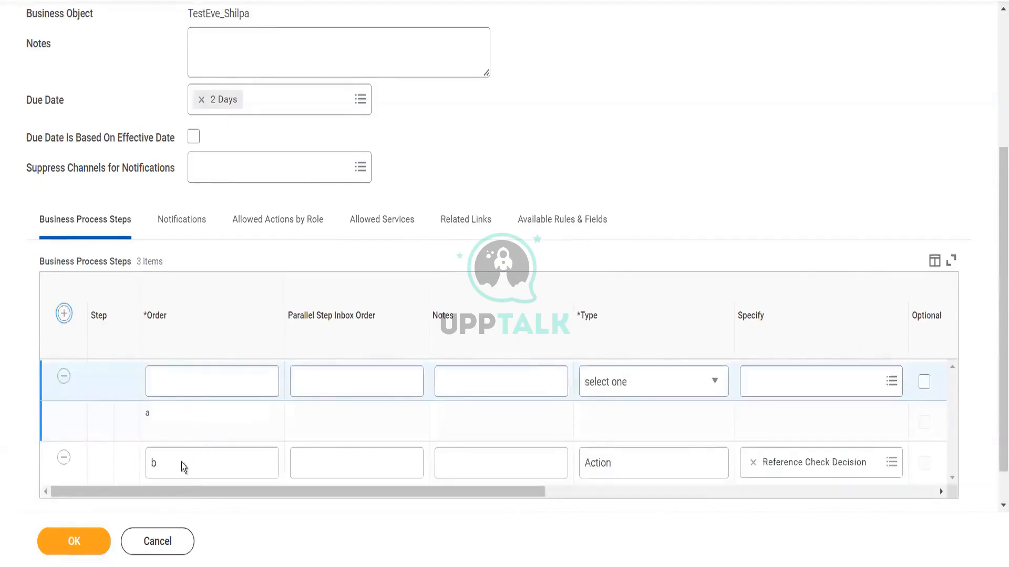
left_click(174, 459)
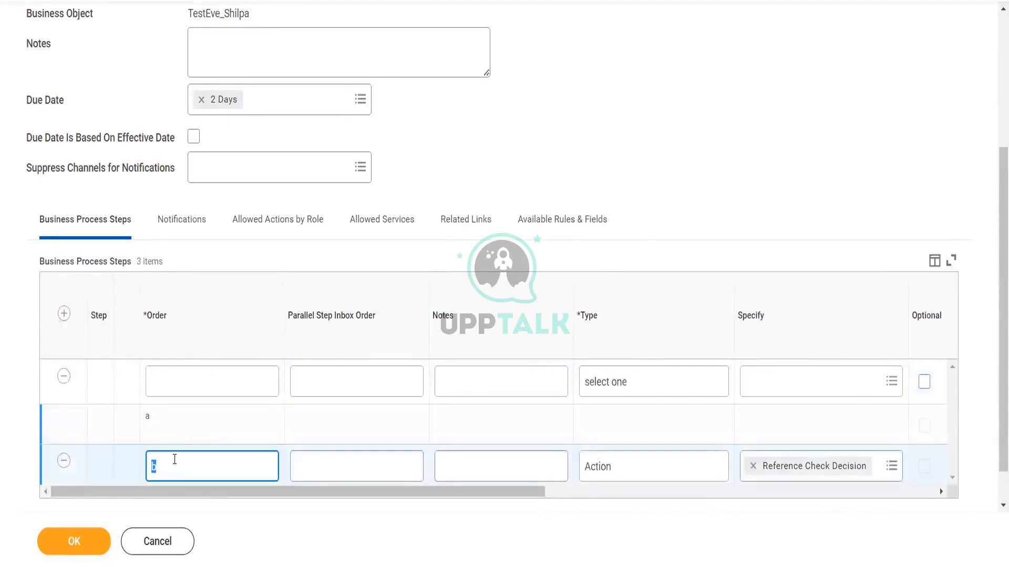
key("BackSpace")
type("d")
left_click(64, 314)
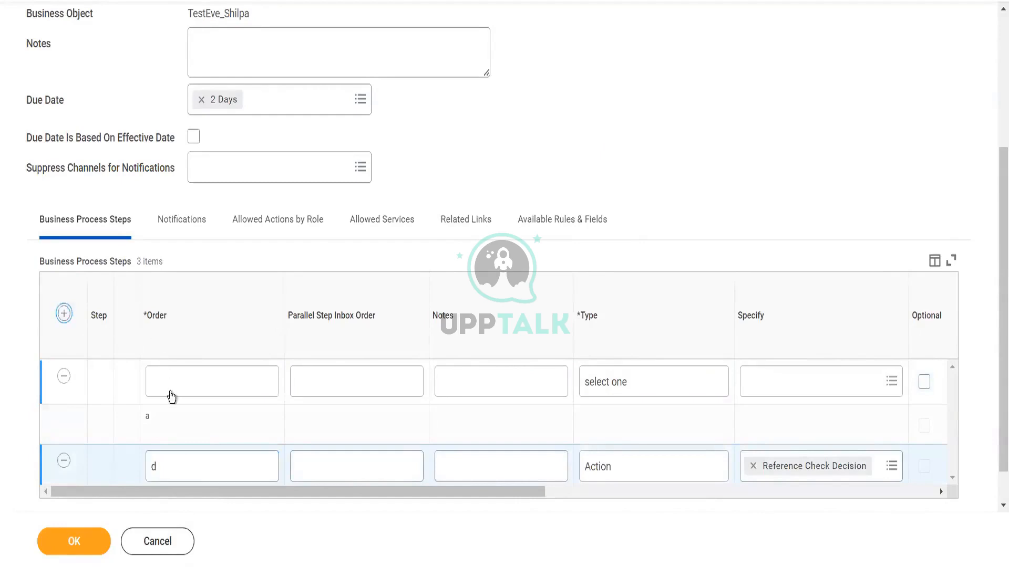
left_click(194, 379)
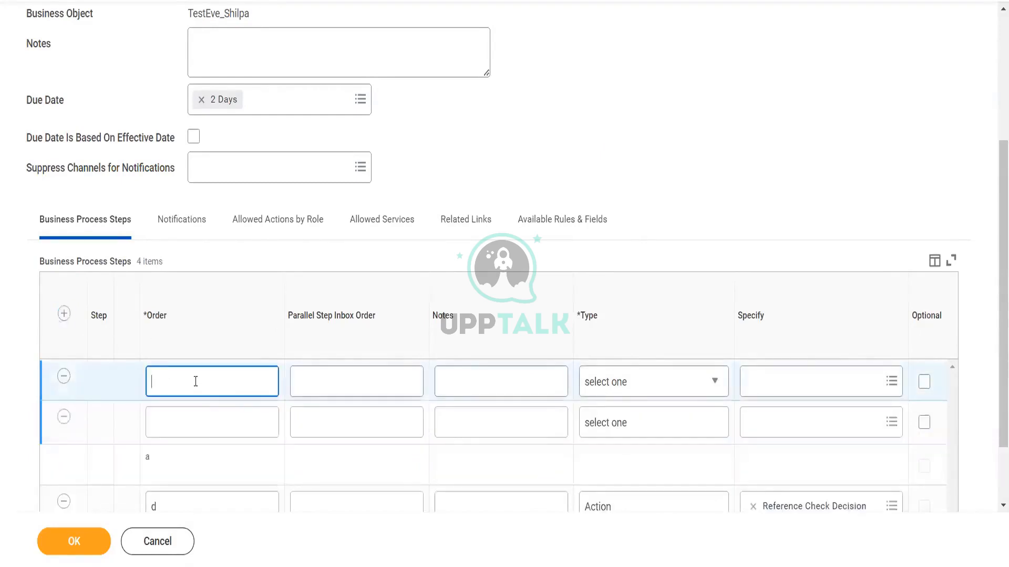
type("b")
left_click(181, 418)
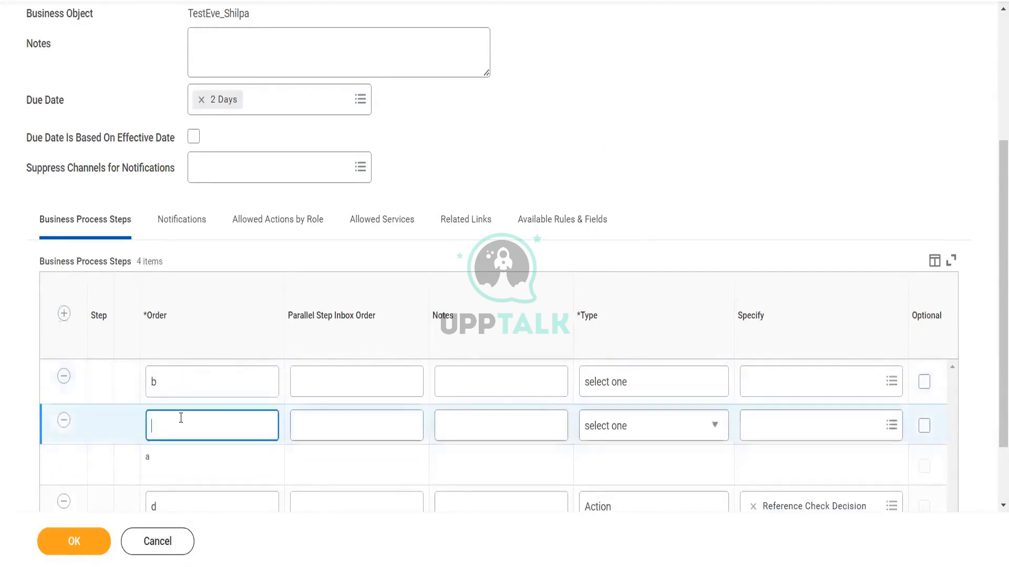
type("c")
left_click(702, 160)
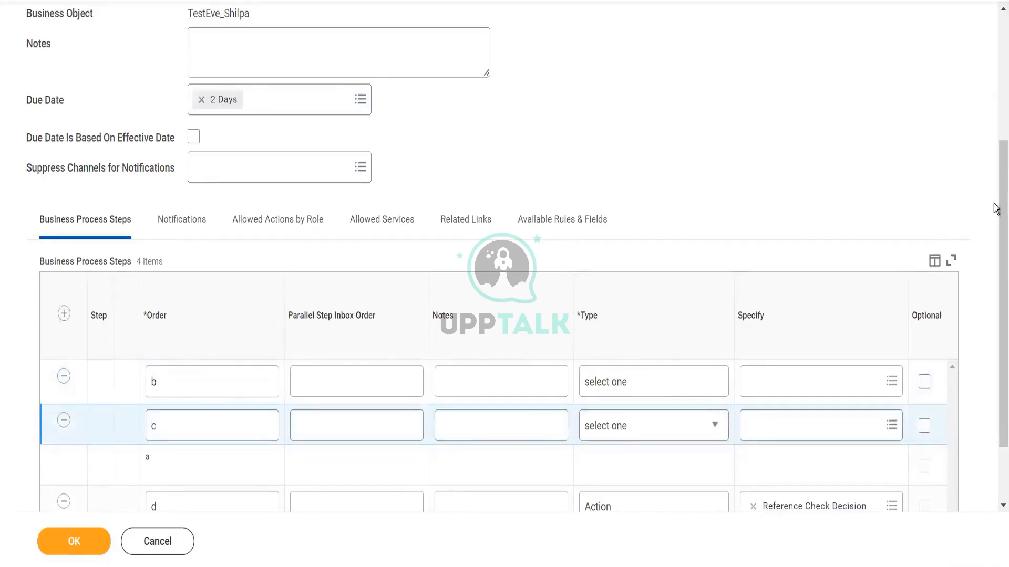
Step: Make step b an Action step that specifies Add References
scroll(994, 306, "down", 2)
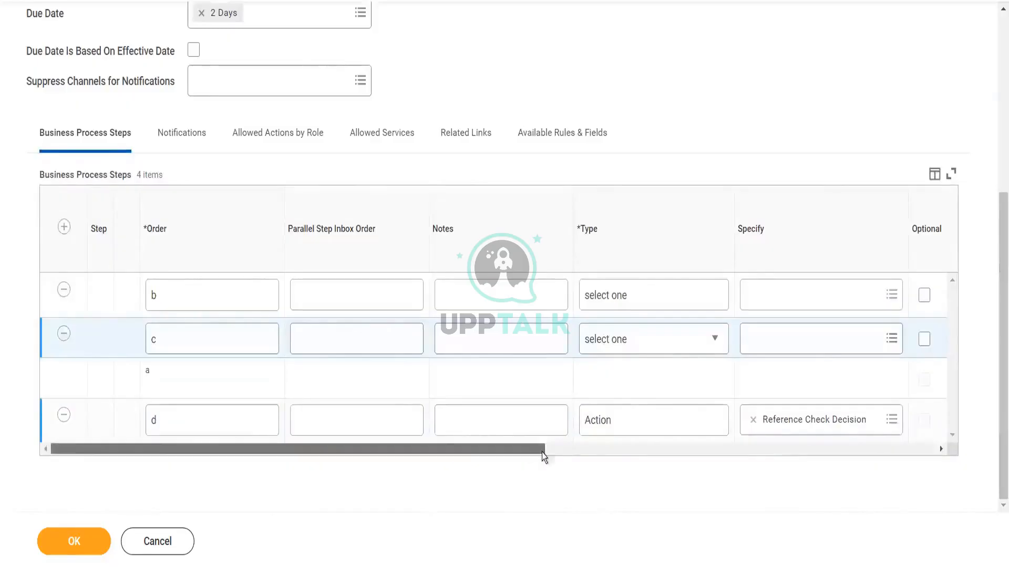
left_click_drag(543, 451, 666, 465)
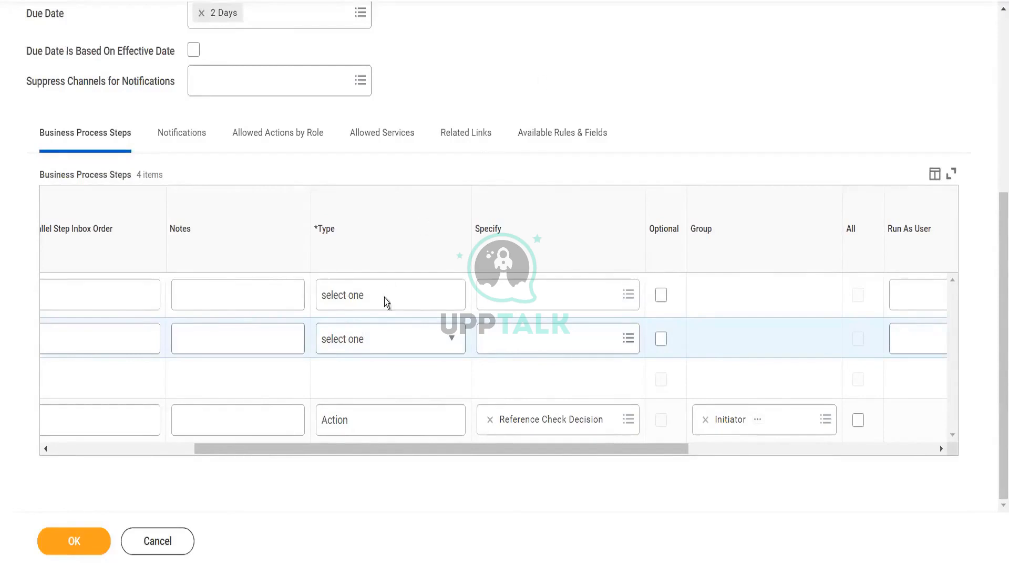
left_click(412, 304)
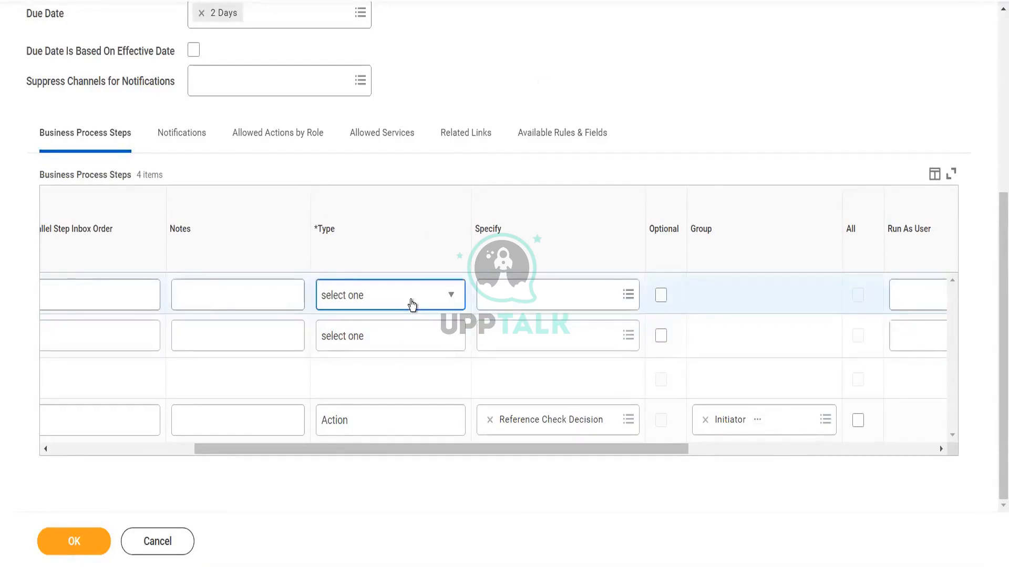
left_click(412, 304)
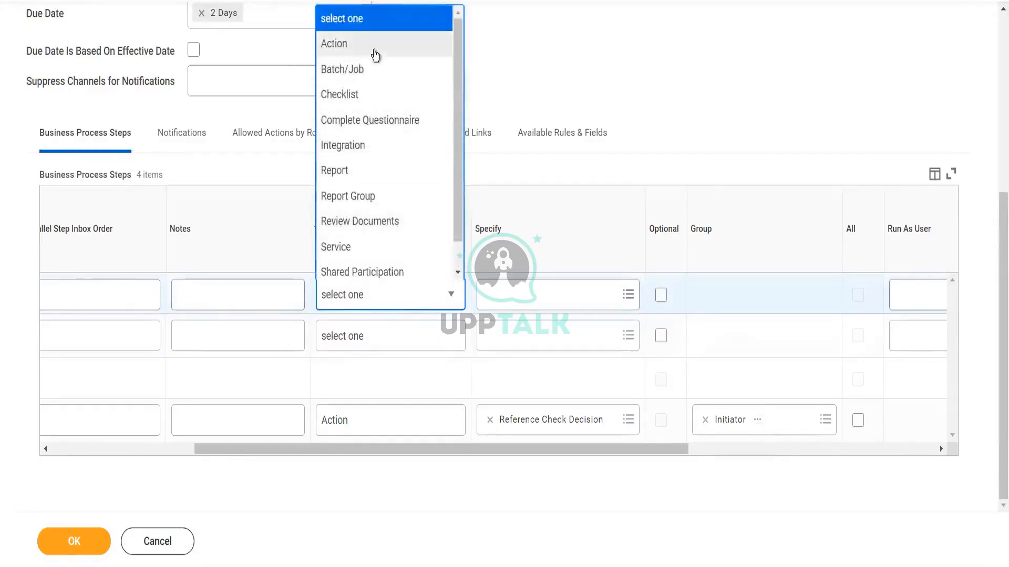
left_click(379, 53)
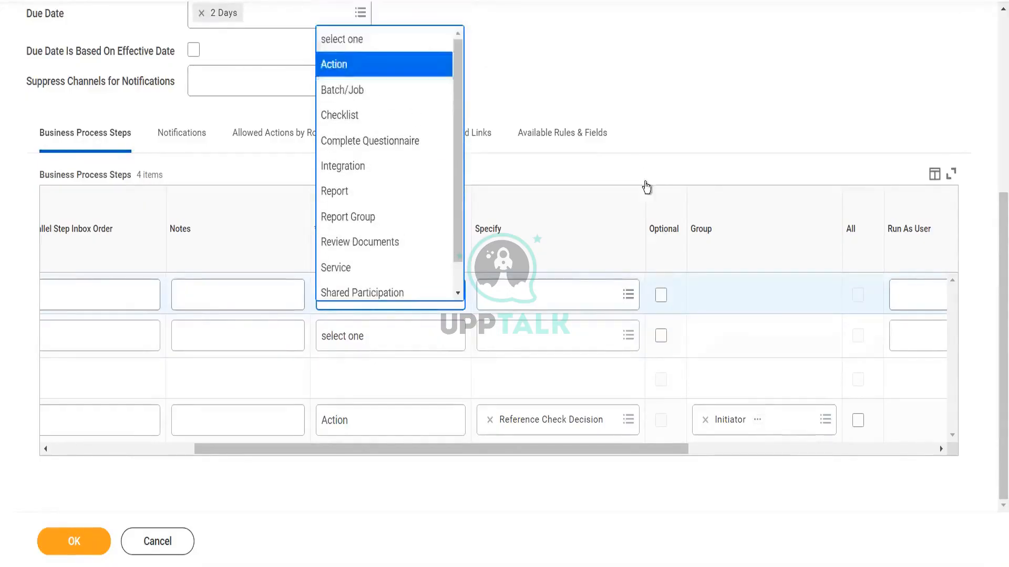
left_click(549, 296)
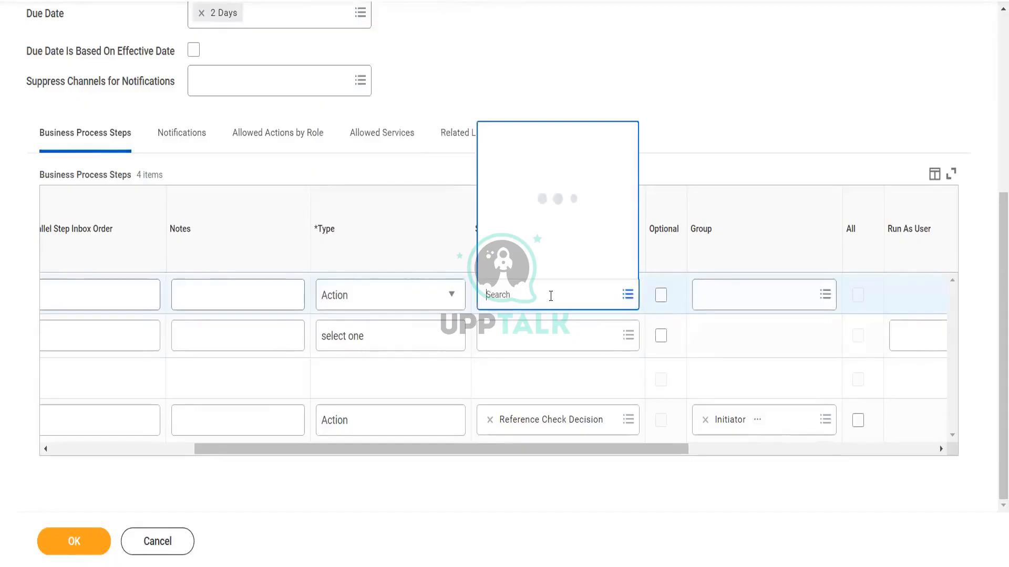
type("add refe")
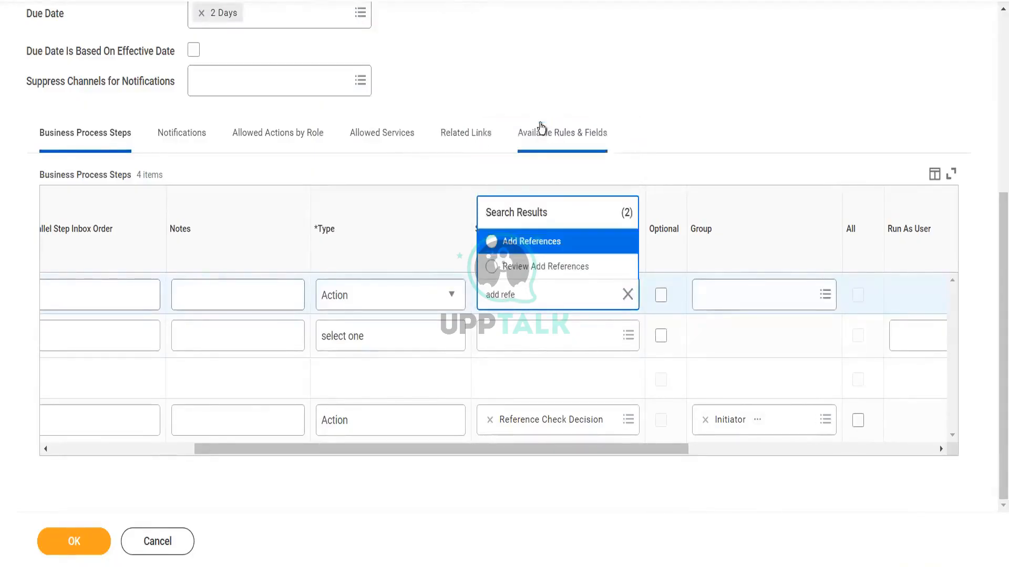
left_click(534, 245)
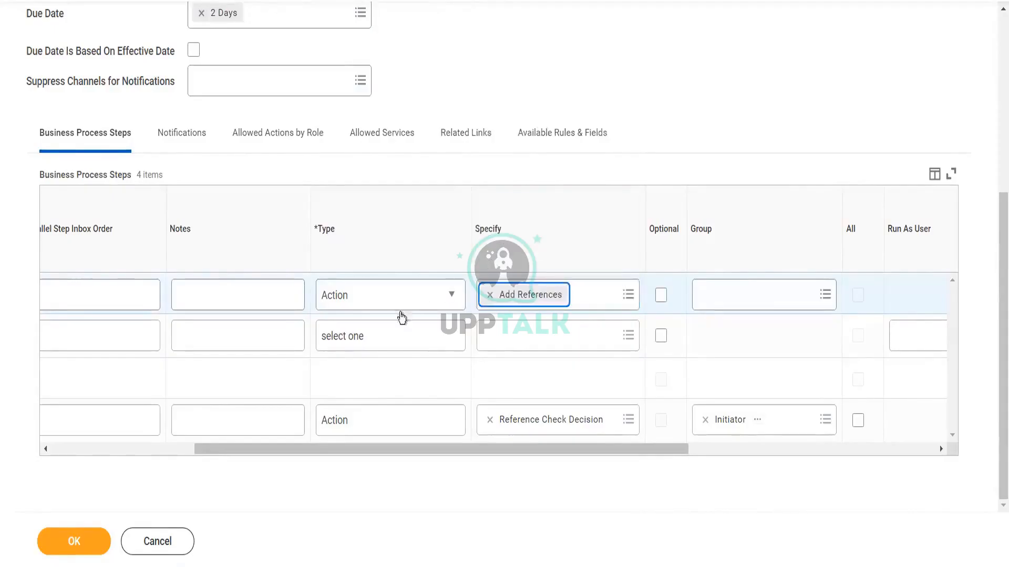
Step: Make step c an Action step that specifies Review Add References
left_click(346, 340)
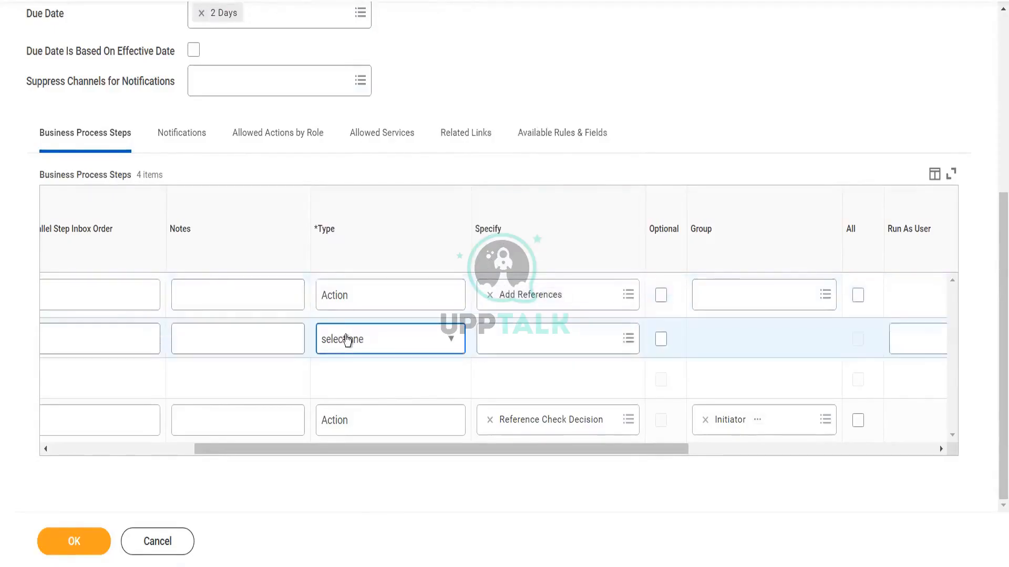
left_click(351, 340)
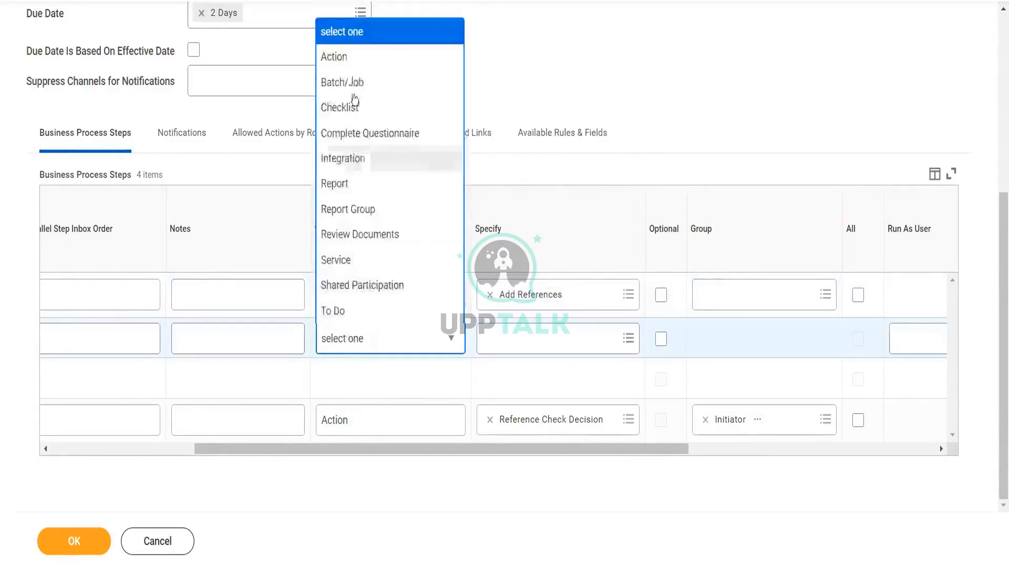
left_click(350, 62)
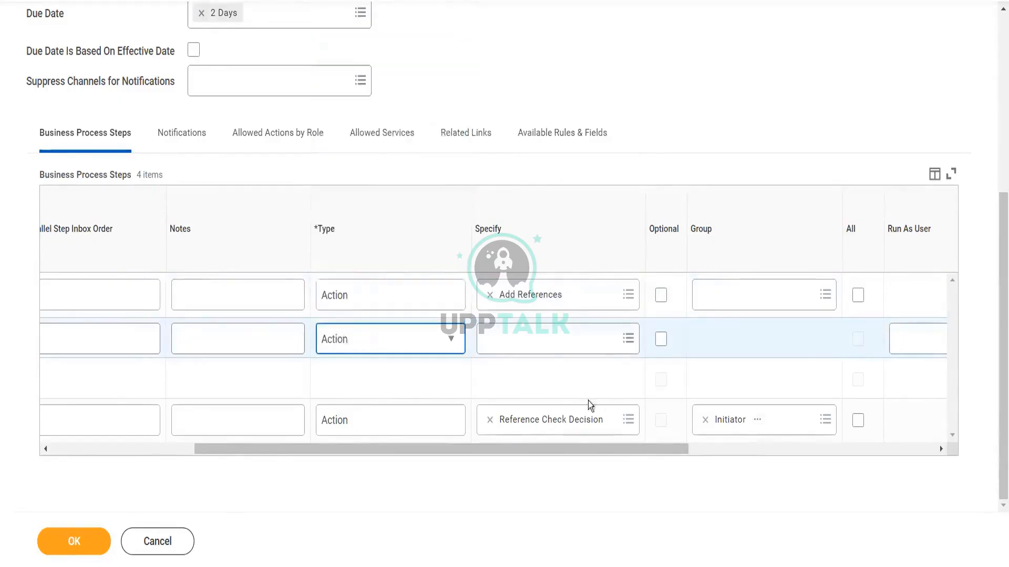
left_click(531, 344)
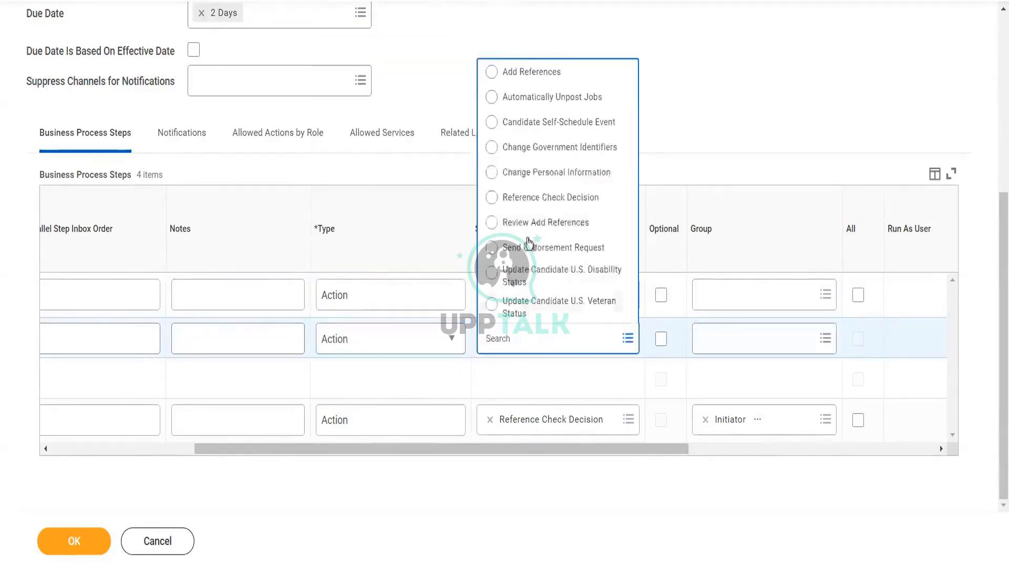
left_click(540, 223)
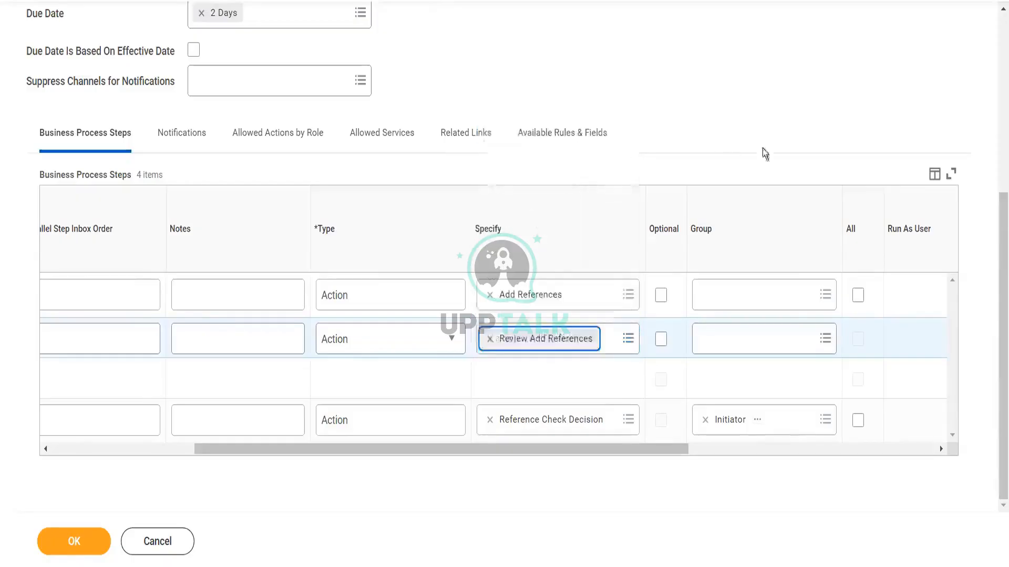
Step: Assign the Recruiter security group to the Add References and Review Add References steps, then save the definition
left_click(722, 290)
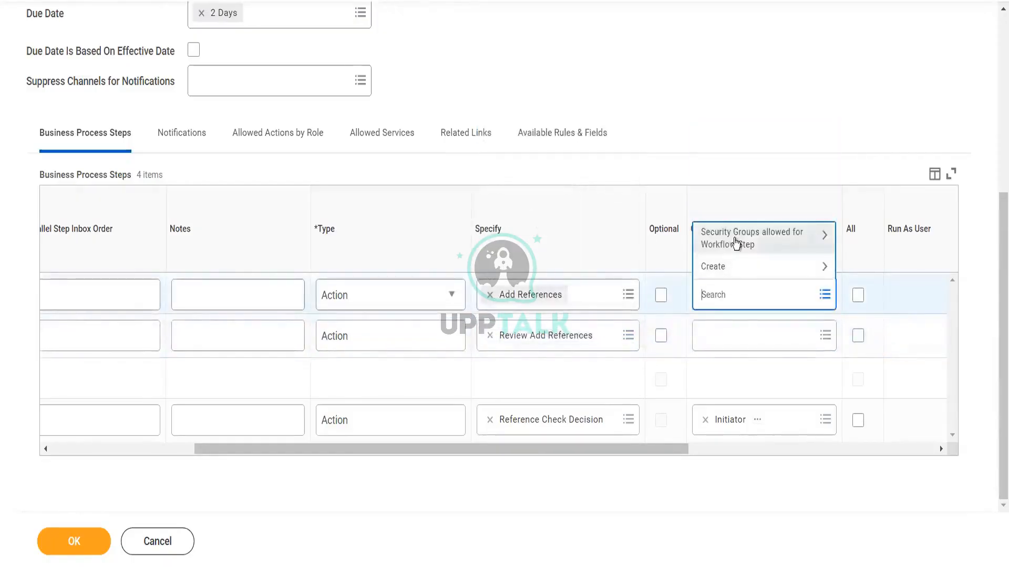
left_click(736, 241)
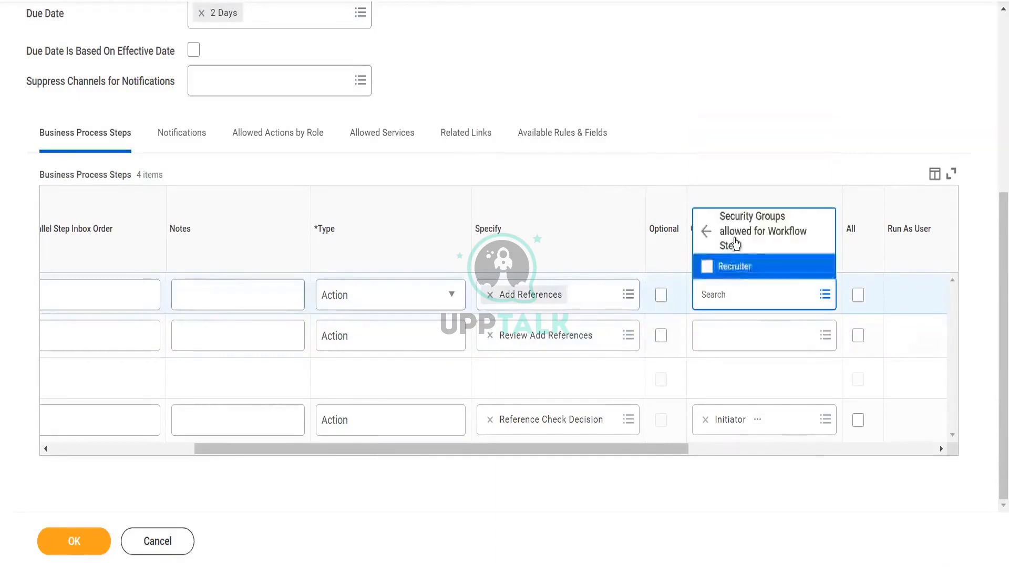
left_click(734, 268)
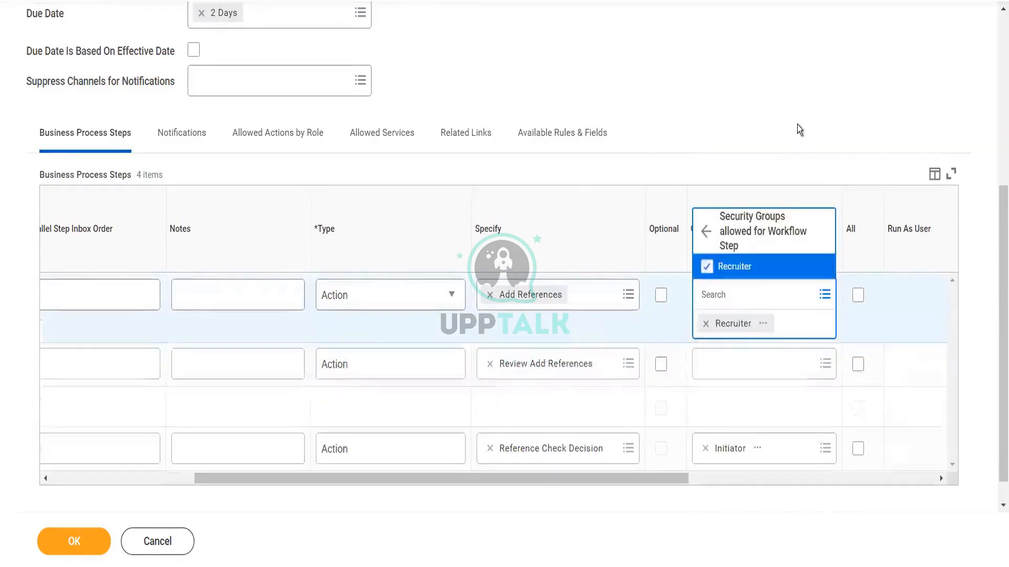
left_click(796, 125)
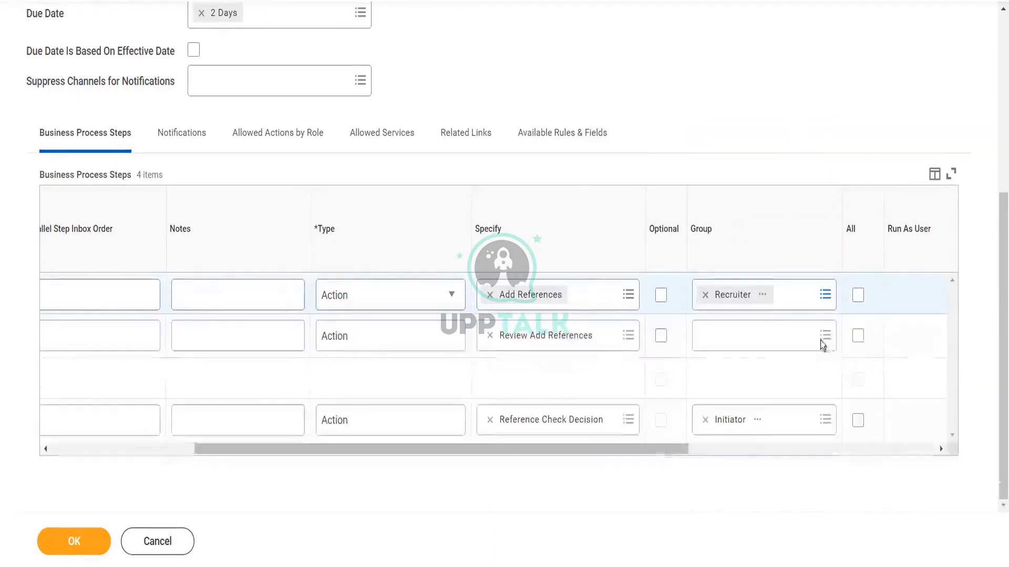
left_click(720, 342)
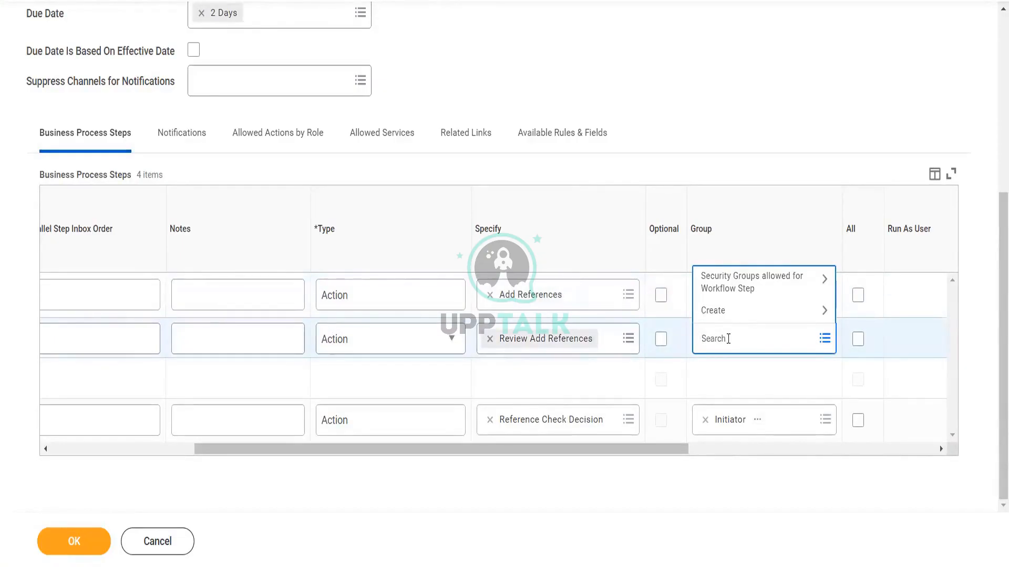
type("recruite")
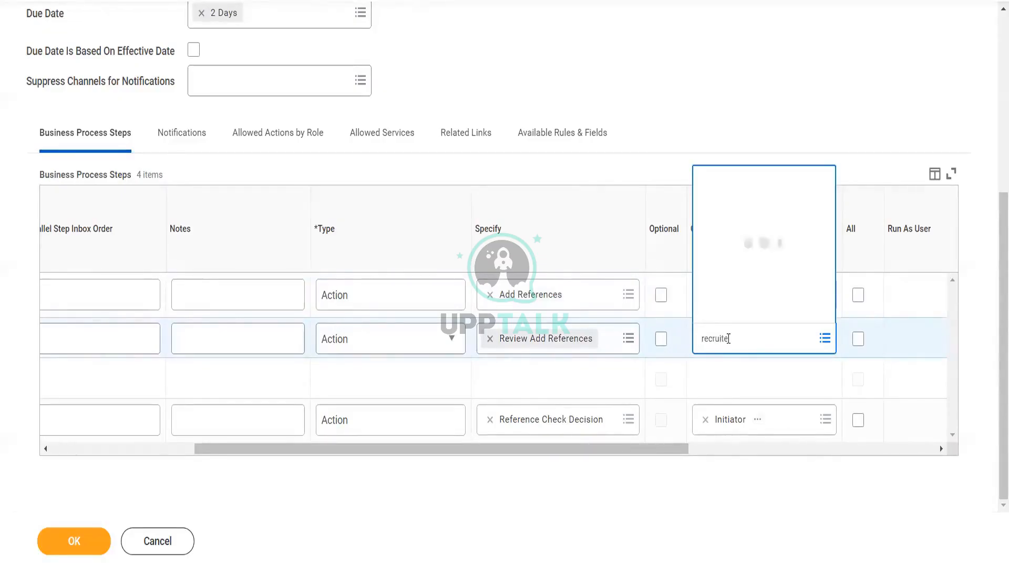
left_click(449, 253)
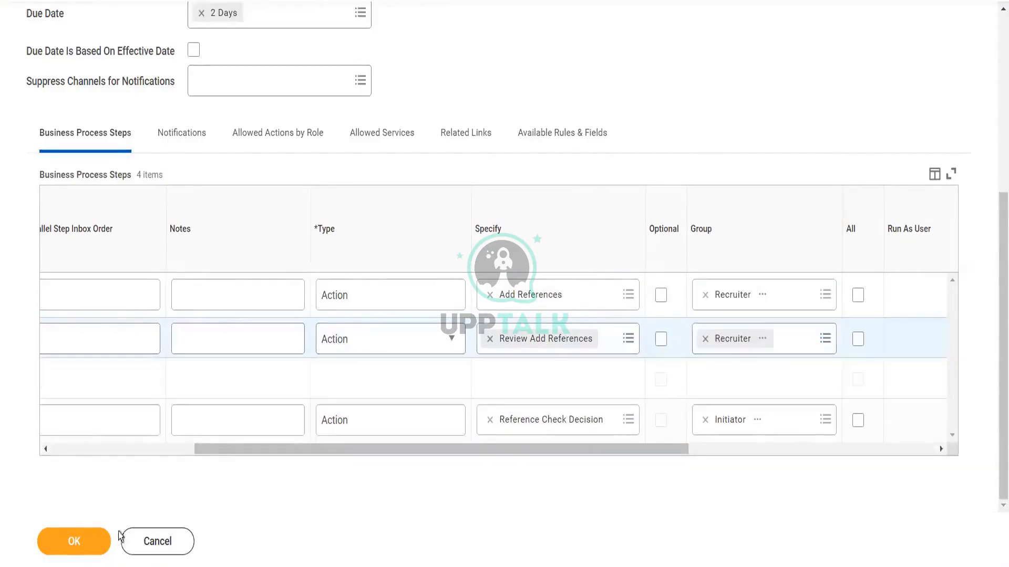
left_click(73, 541)
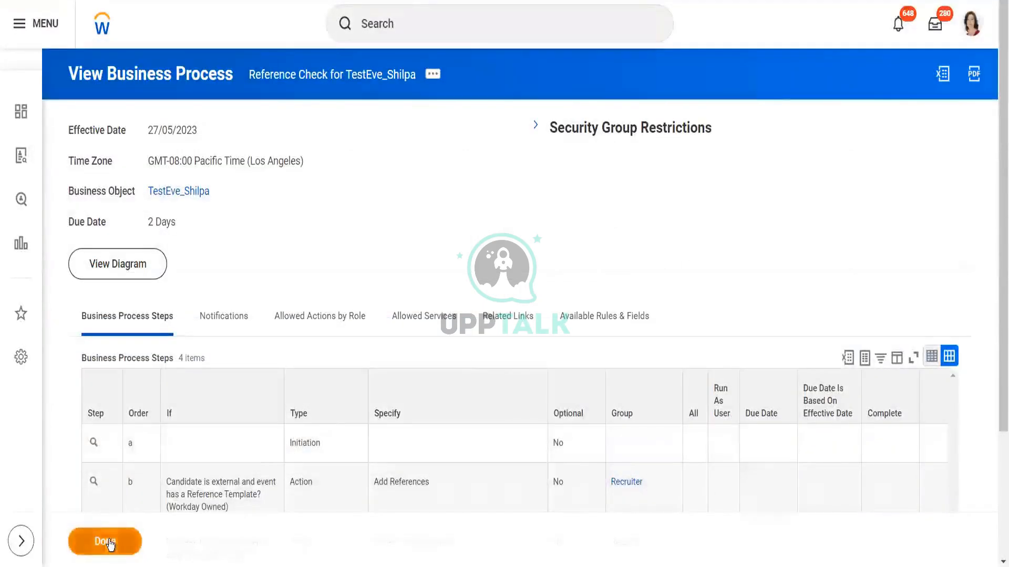
Step: Return to the TestEve_Shilpa organization and review the Job Application definition's Reference Check next steps
left_click(185, 193)
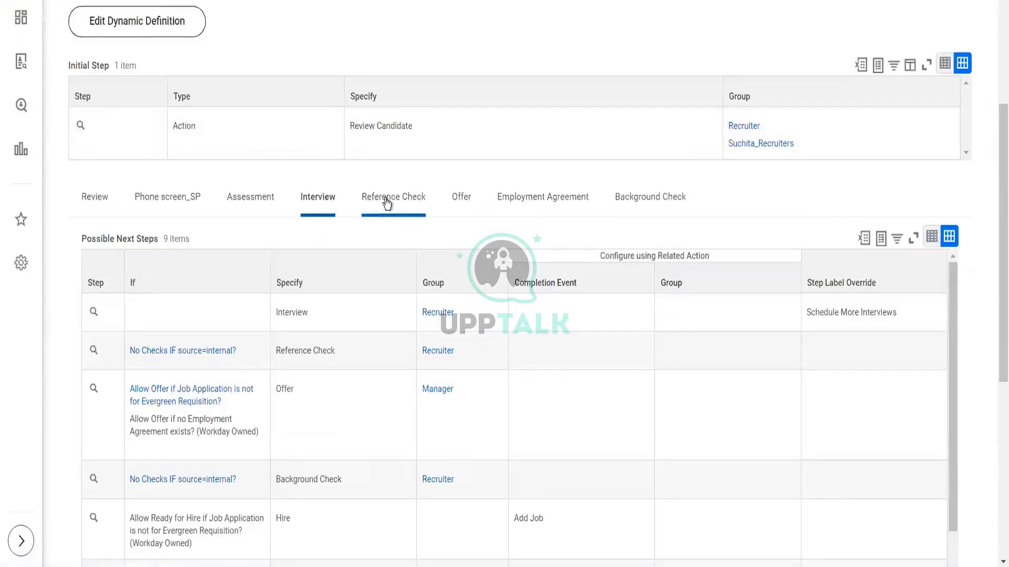
left_click(387, 202)
left_click(463, 199)
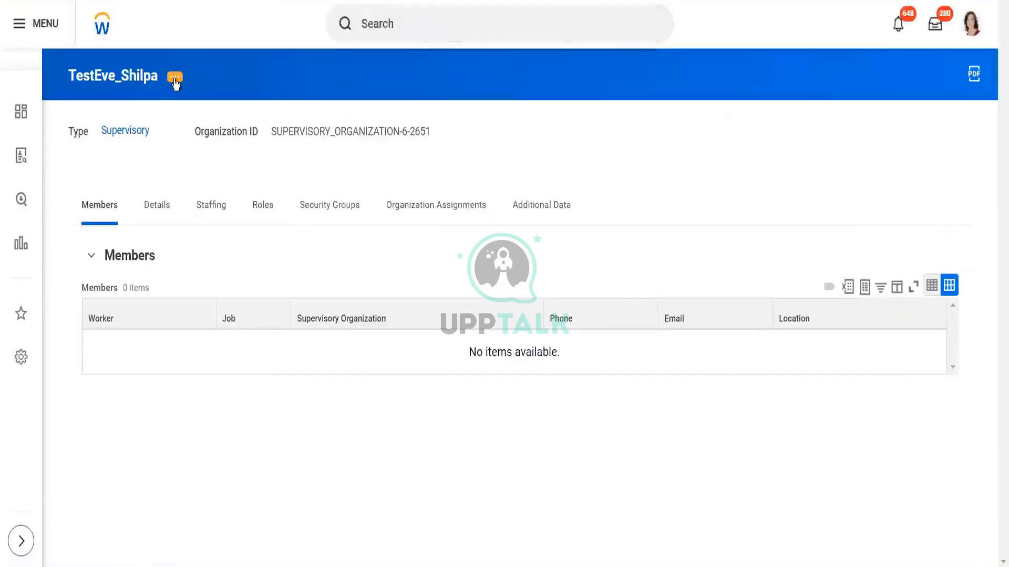
Step: Create an Offer business process definition for TestEve_Shilpa by copying the Offer (Default Definition)
left_click(175, 78)
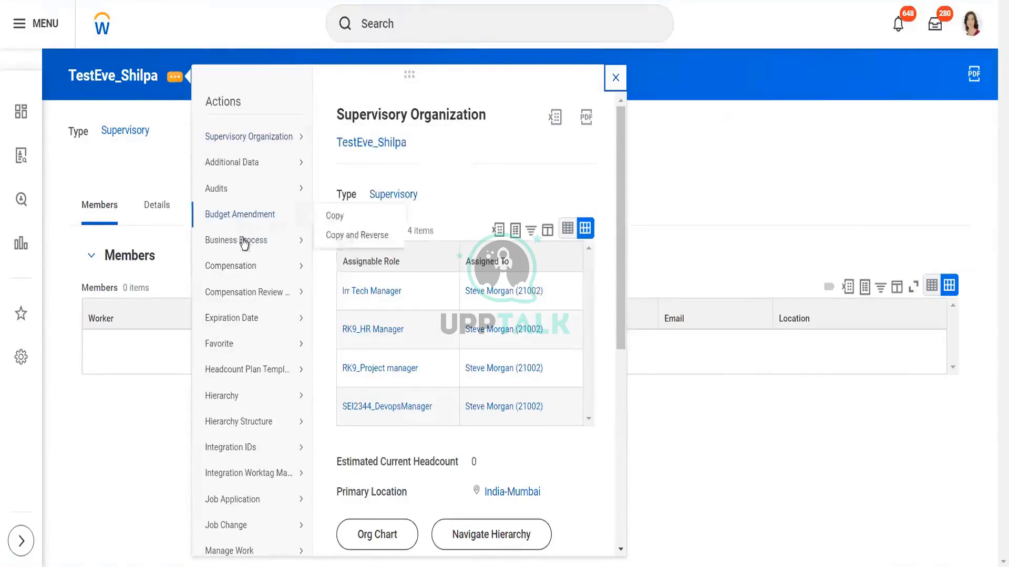
mouse_move(259, 241)
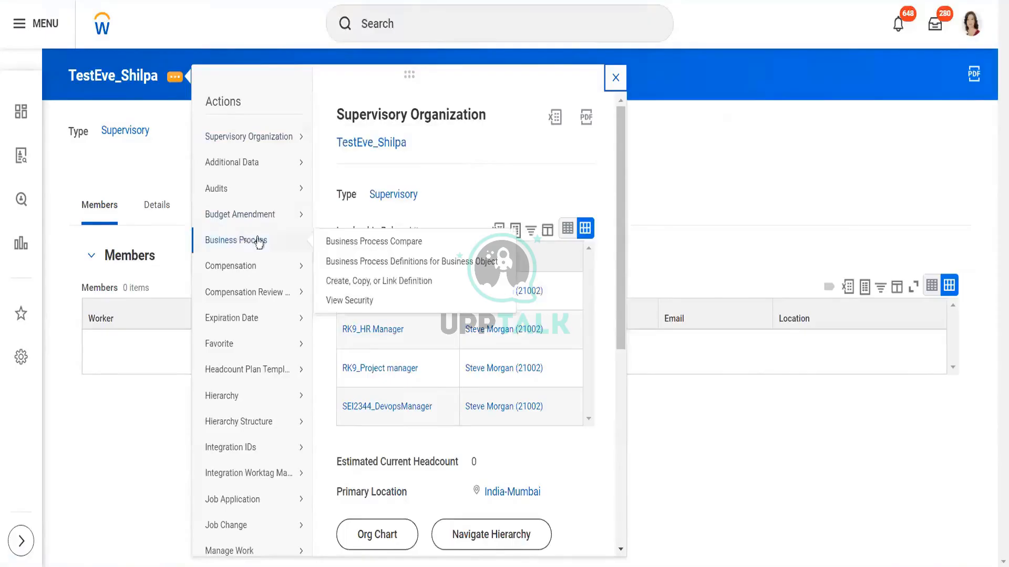
left_click(356, 283)
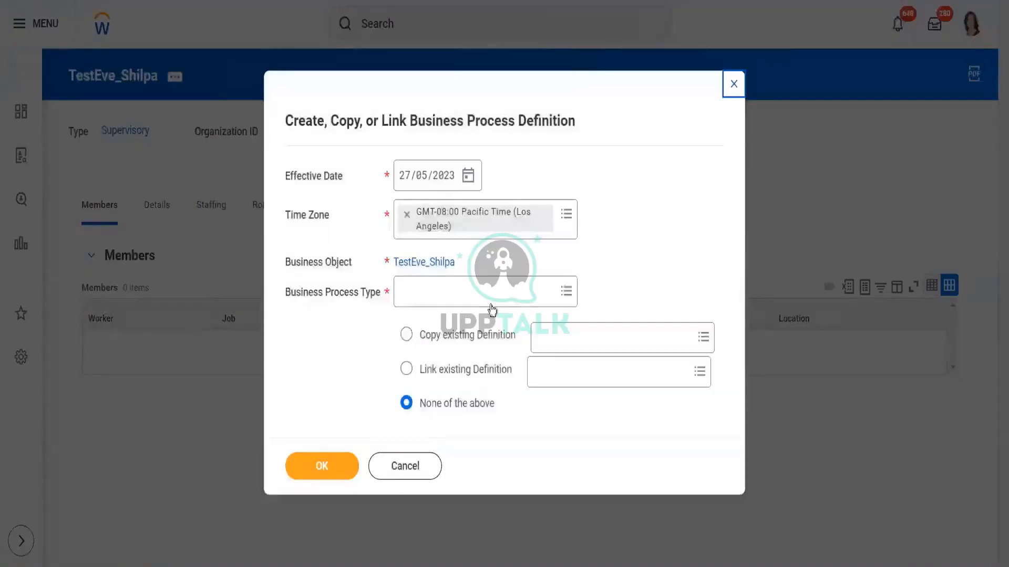
left_click(486, 293)
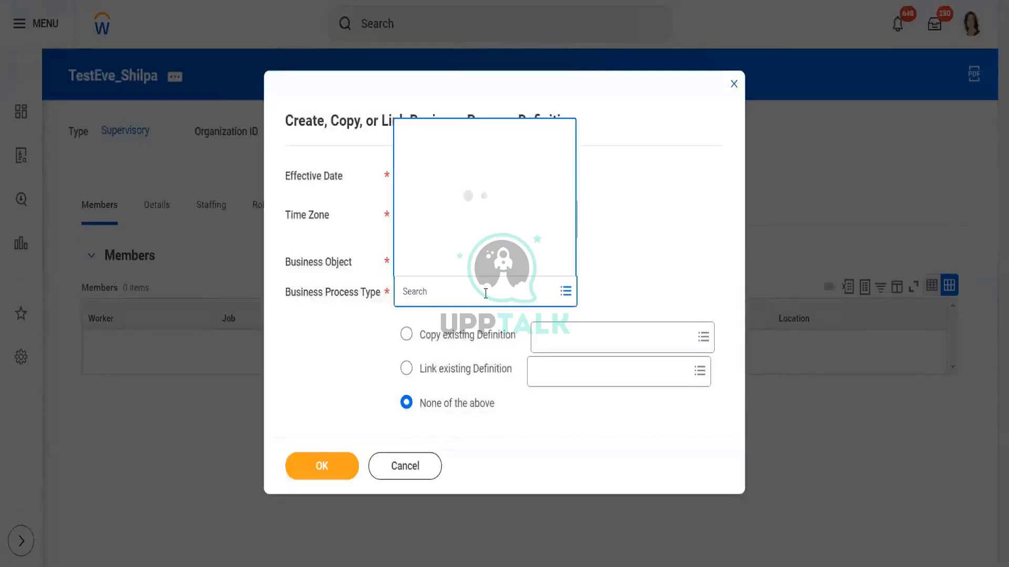
type("offer")
key("Return")
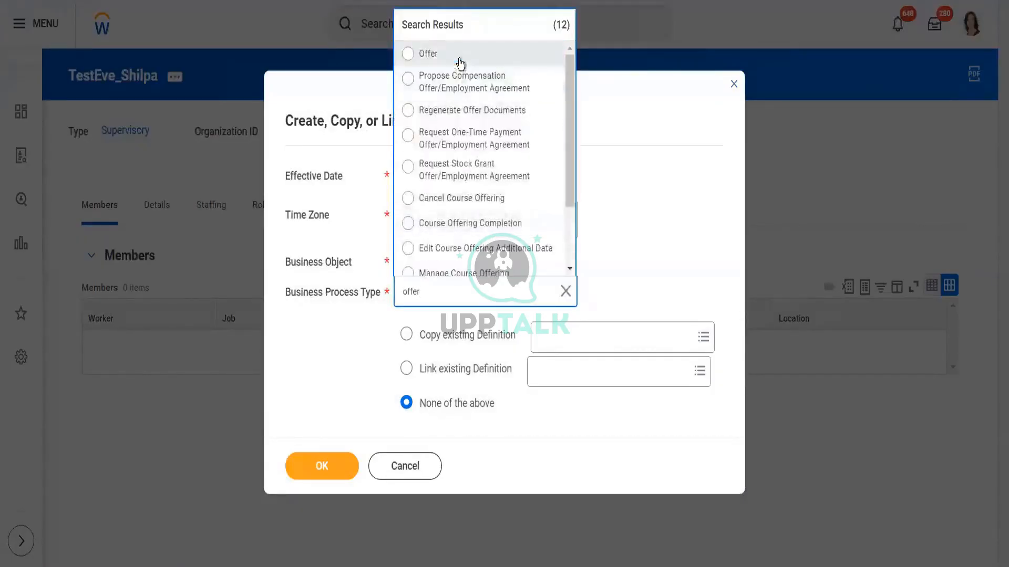
left_click(459, 59)
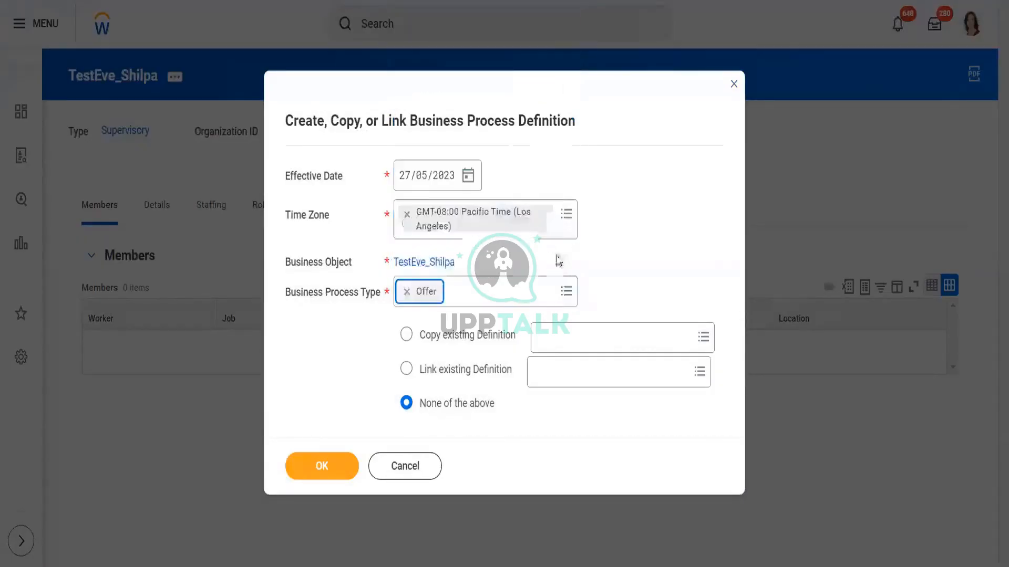
left_click(462, 338)
left_click(575, 336)
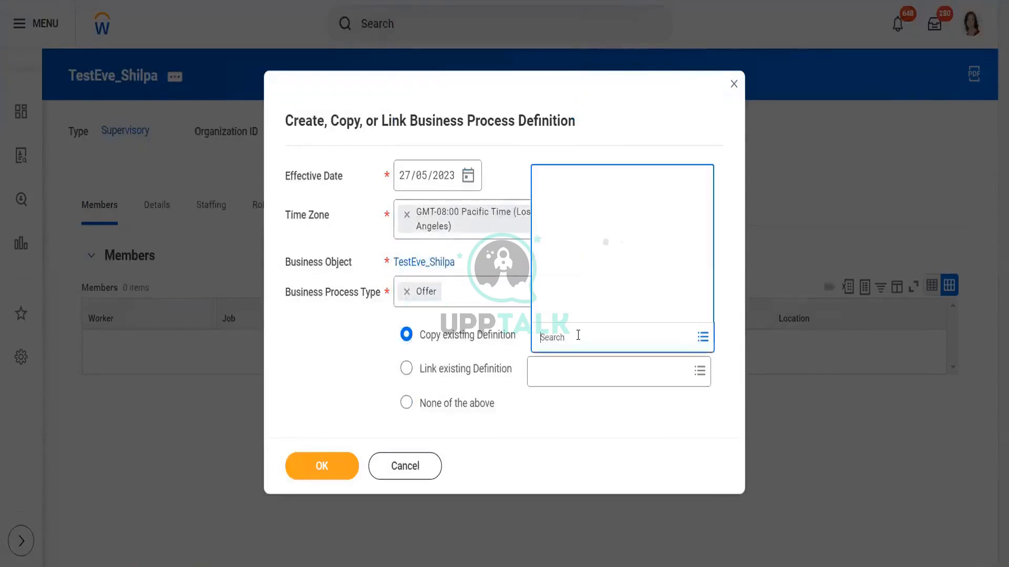
type("offer")
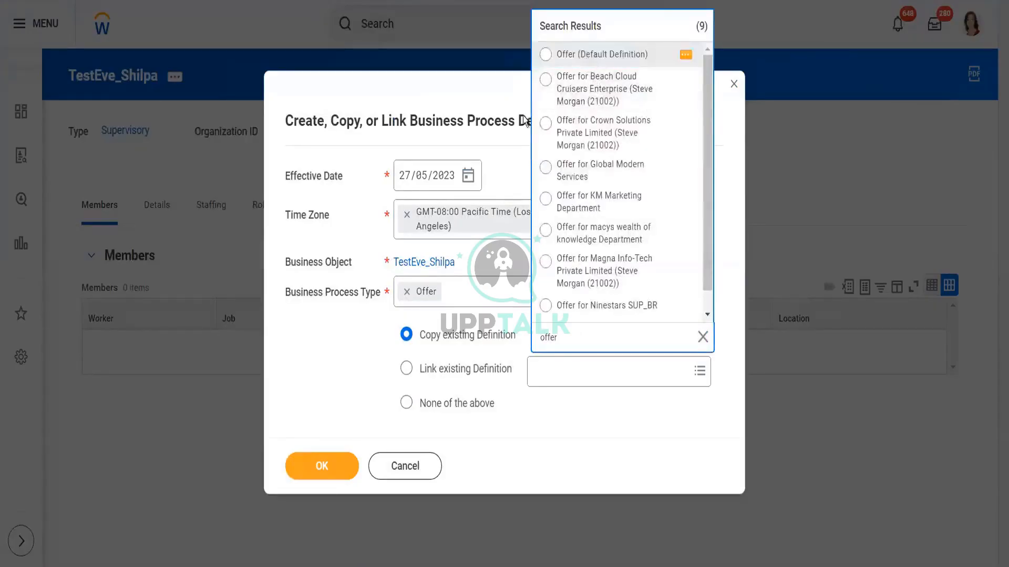
left_click(547, 54)
left_click(317, 471)
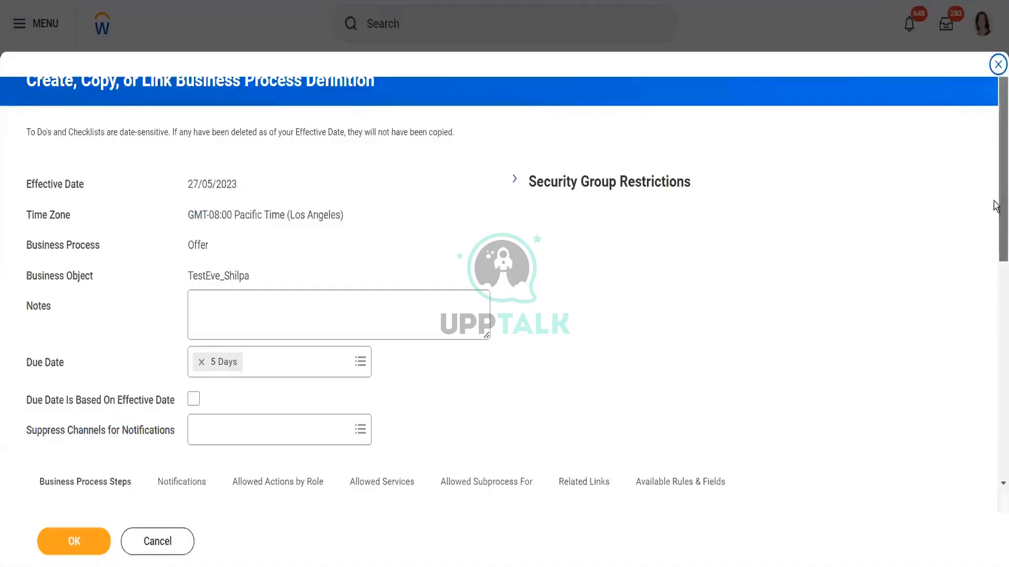
Step: Add the Recruiter security group to step b, Propose Compensation Offer/Employment Agreement, and save the definition
left_click_drag(995, 205, 997, 353)
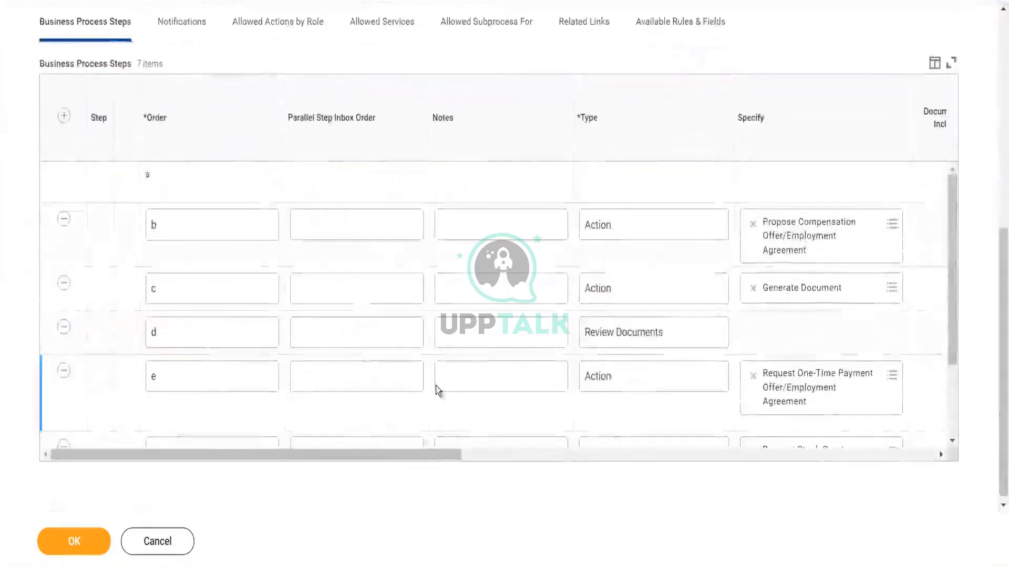
left_click_drag(377, 457, 538, 462)
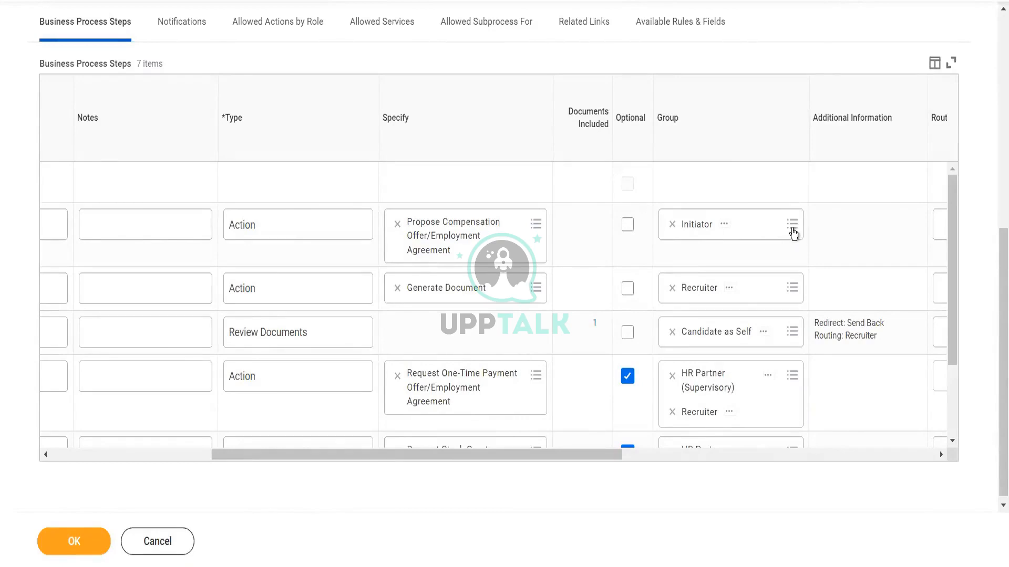
left_click(711, 222)
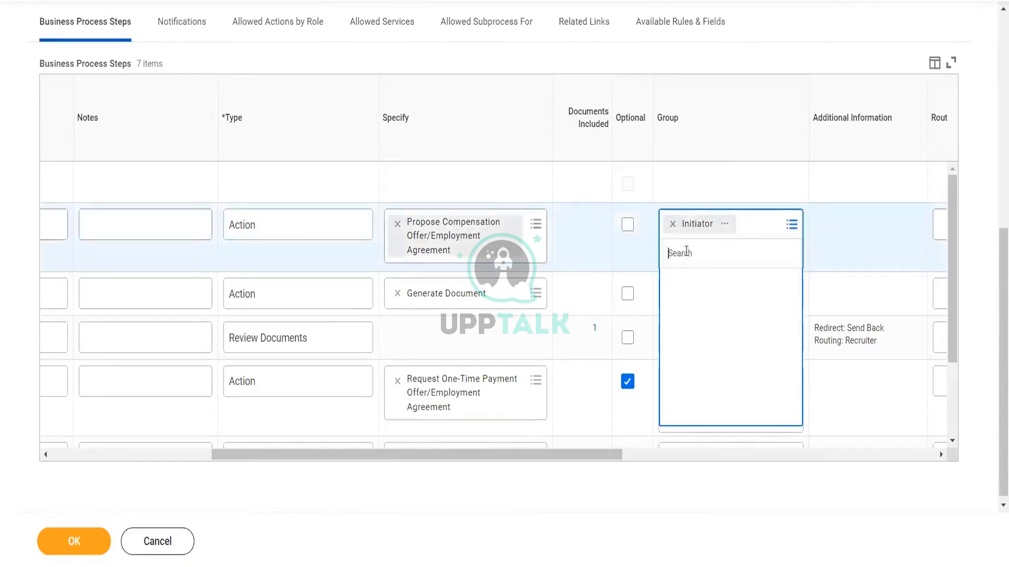
type("recr")
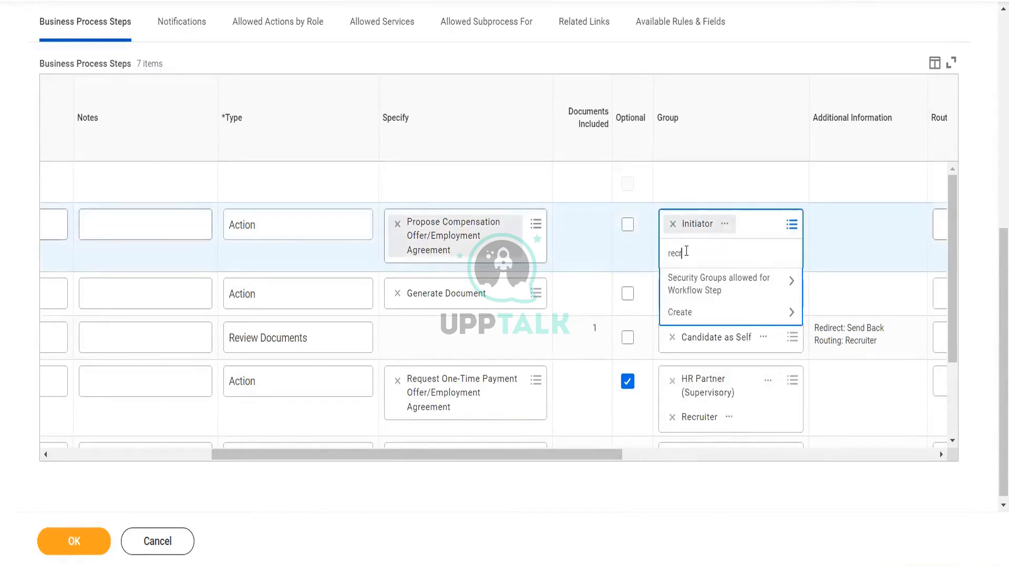
type("uit")
key("Return")
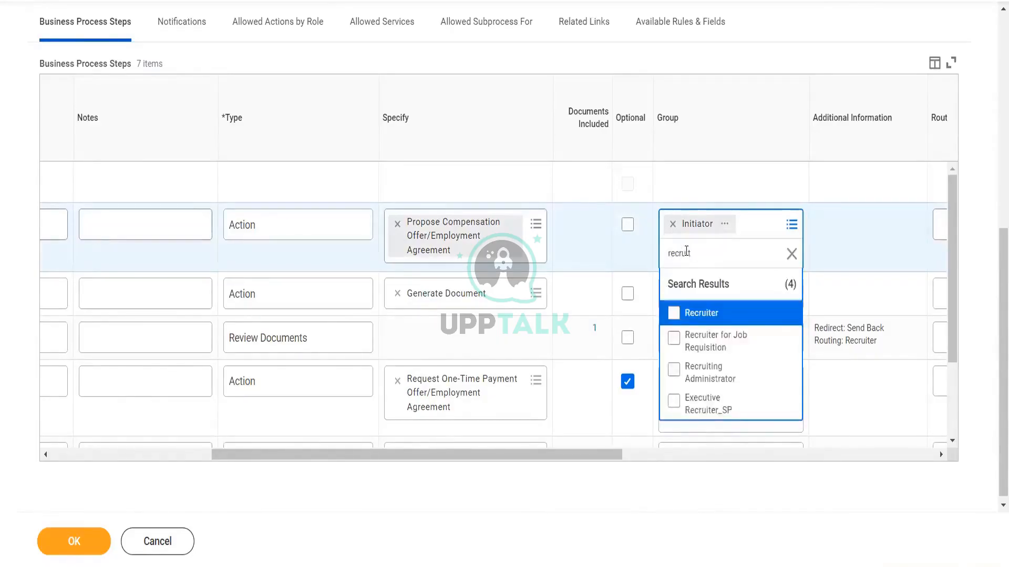
left_click(688, 312)
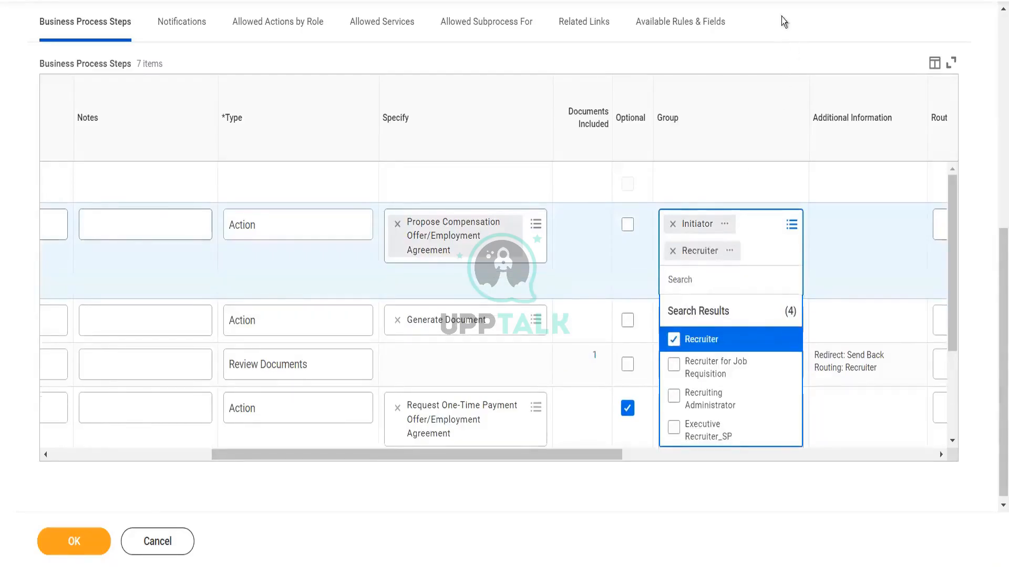
left_click(703, 8)
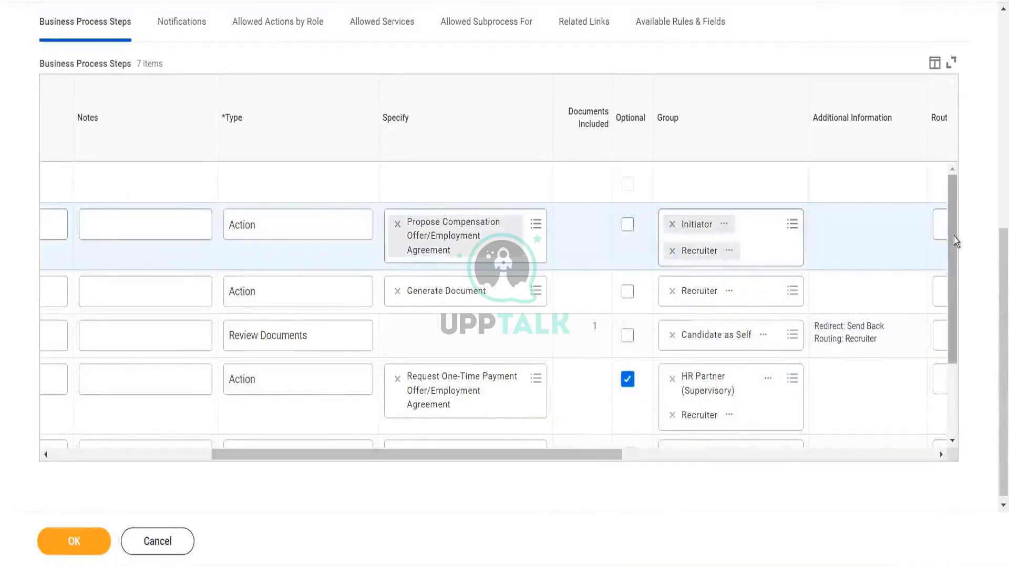
left_click_drag(953, 239, 952, 274)
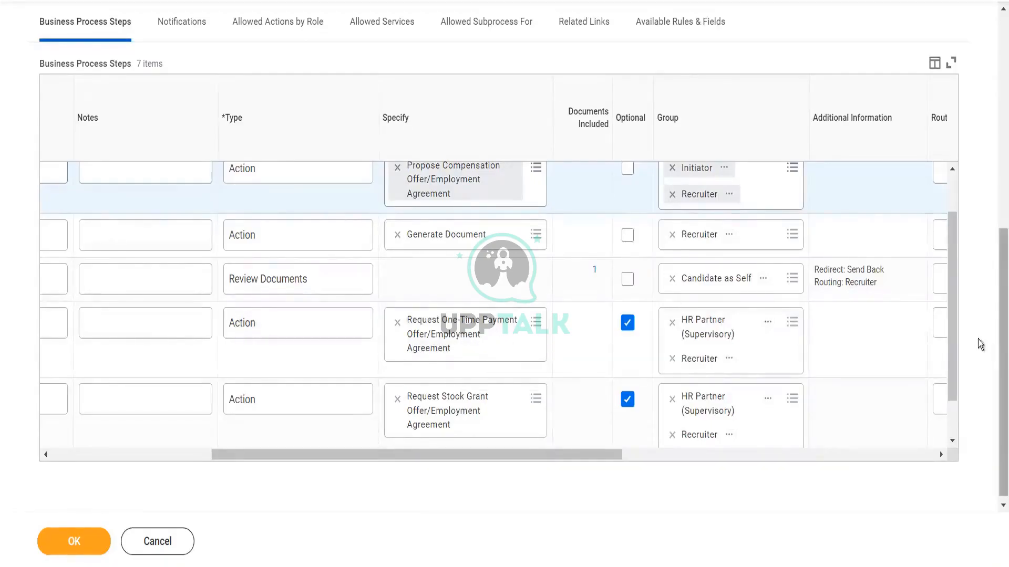
scroll(953, 330, "down", 1)
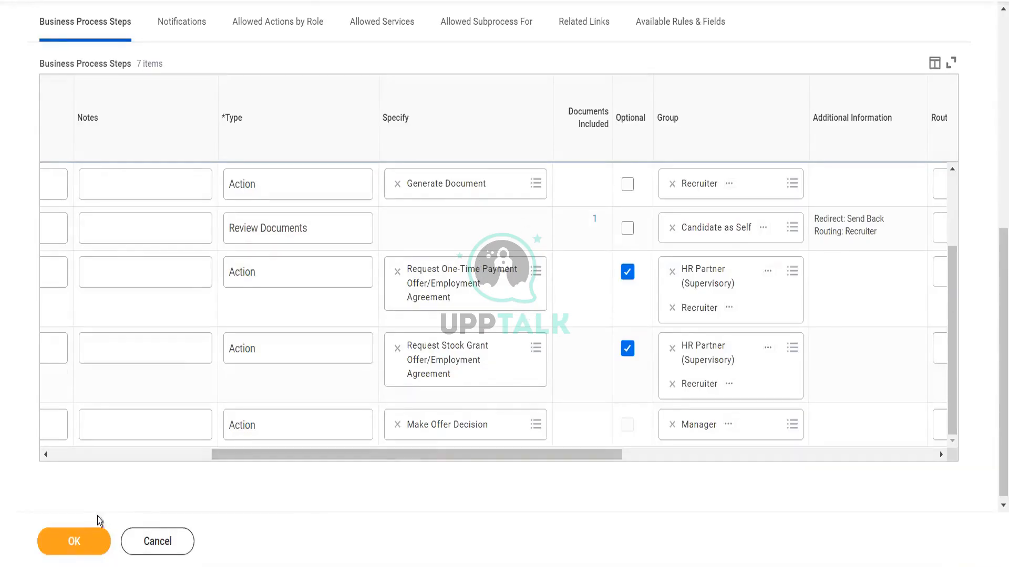
left_click(84, 547)
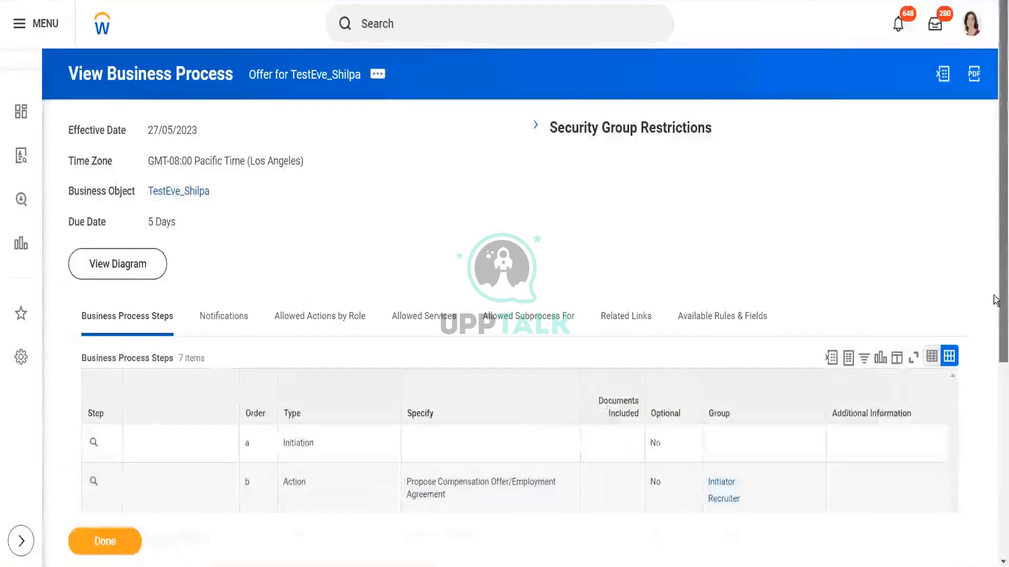
Step: Configure the Generate Document step c to use Standard offer letter as its default document
left_click_drag(997, 173, 994, 375)
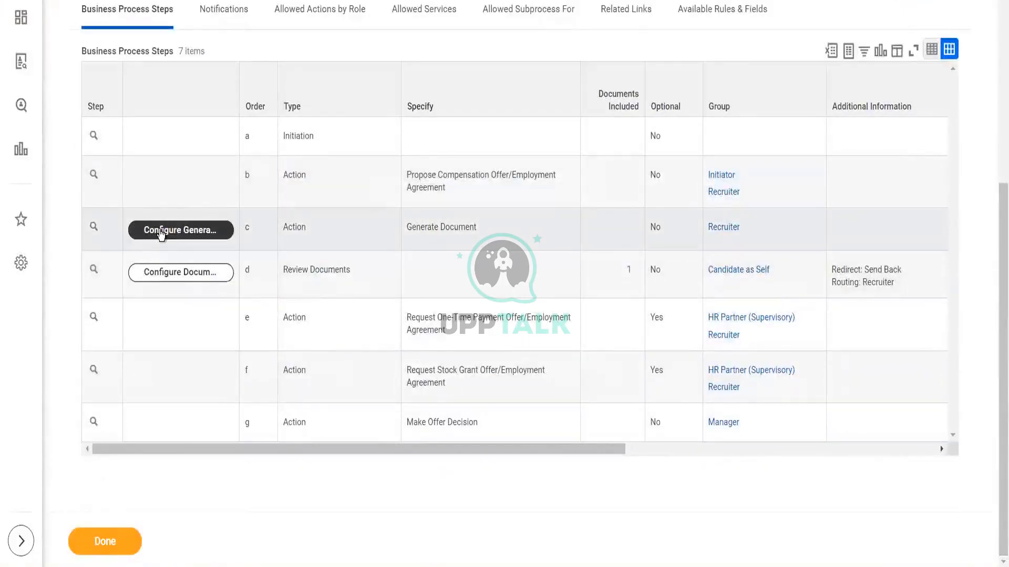
left_click(160, 234)
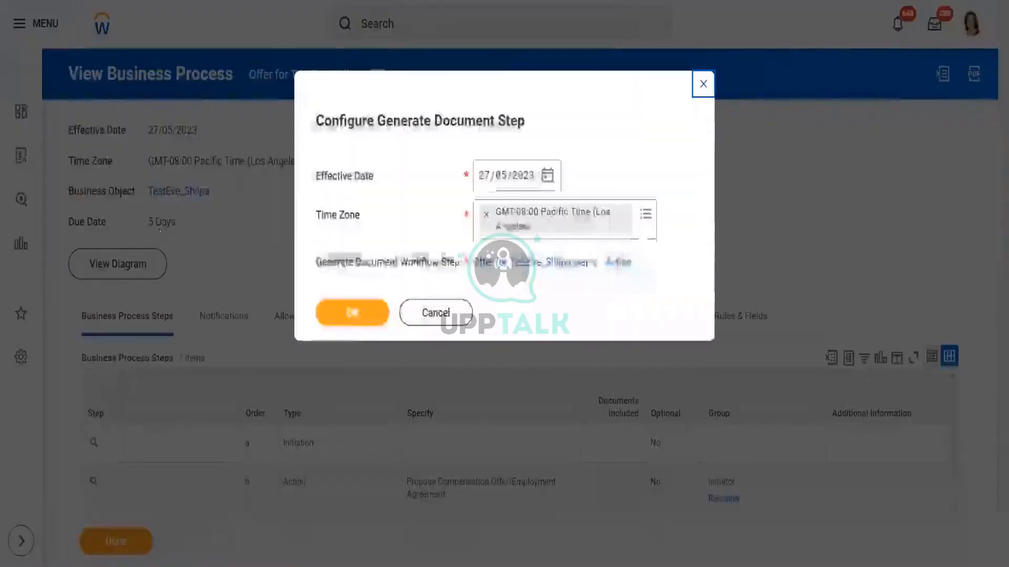
left_click(344, 319)
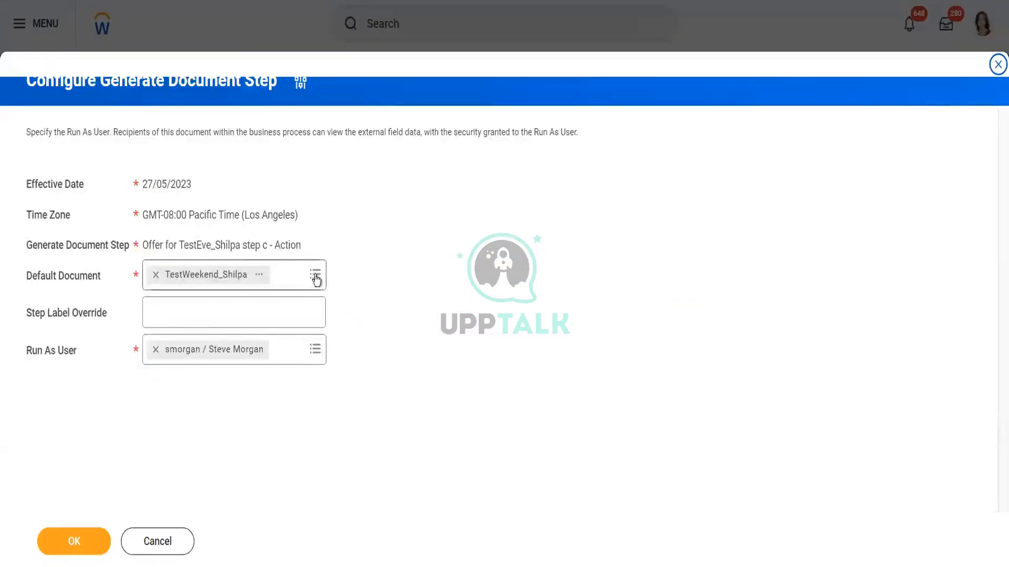
left_click(315, 275)
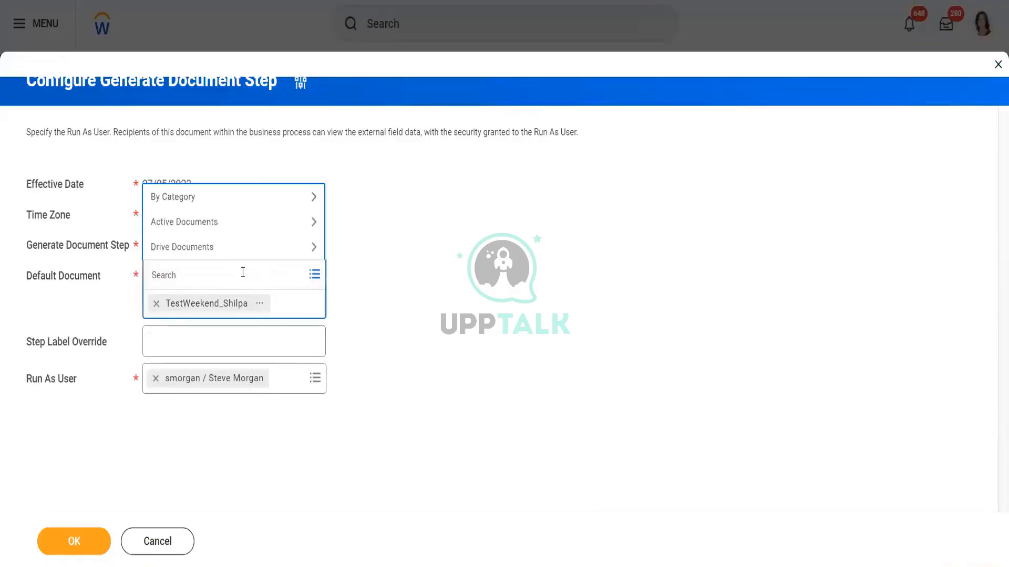
type("stand")
key("Return")
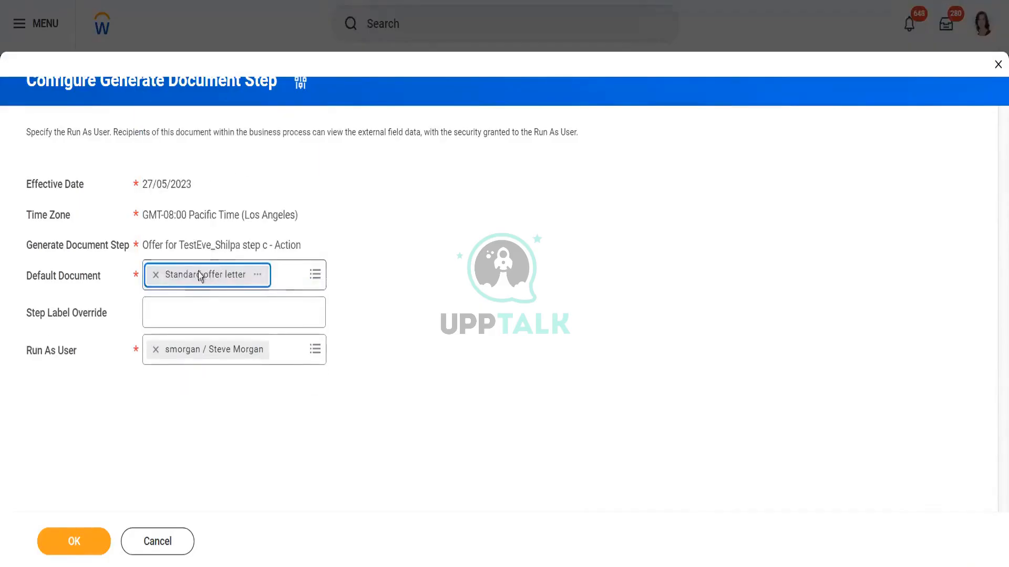
left_click(74, 538)
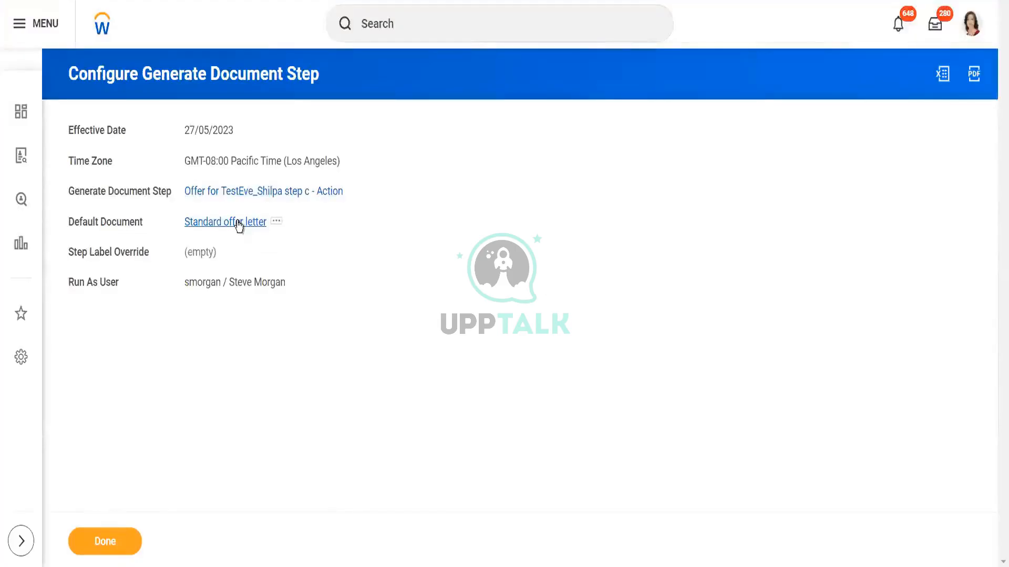
Step: Open the Standard offer letter default document and start editing it at its current effective date
right_click(239, 227)
left_click(251, 235)
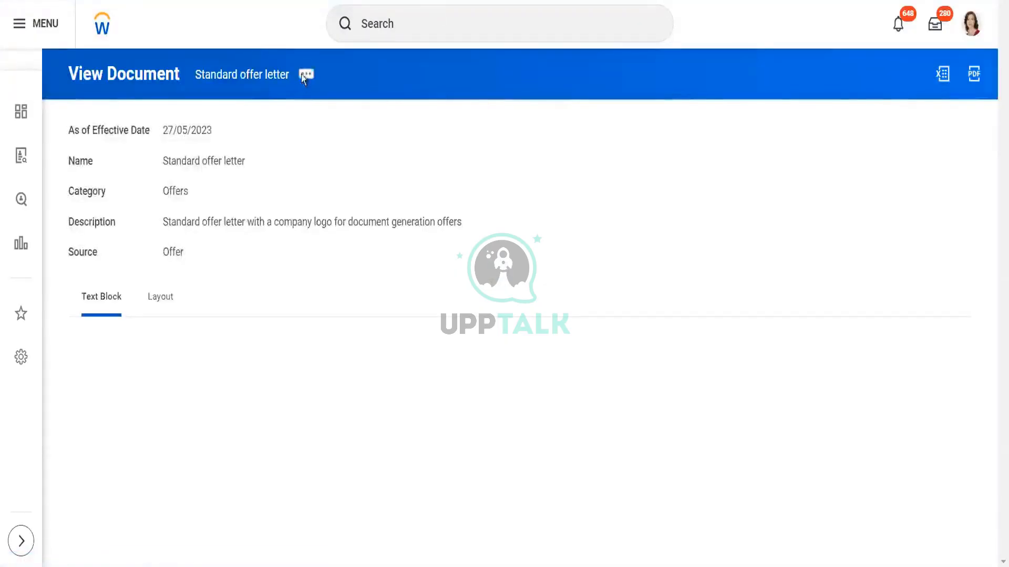
left_click(305, 77)
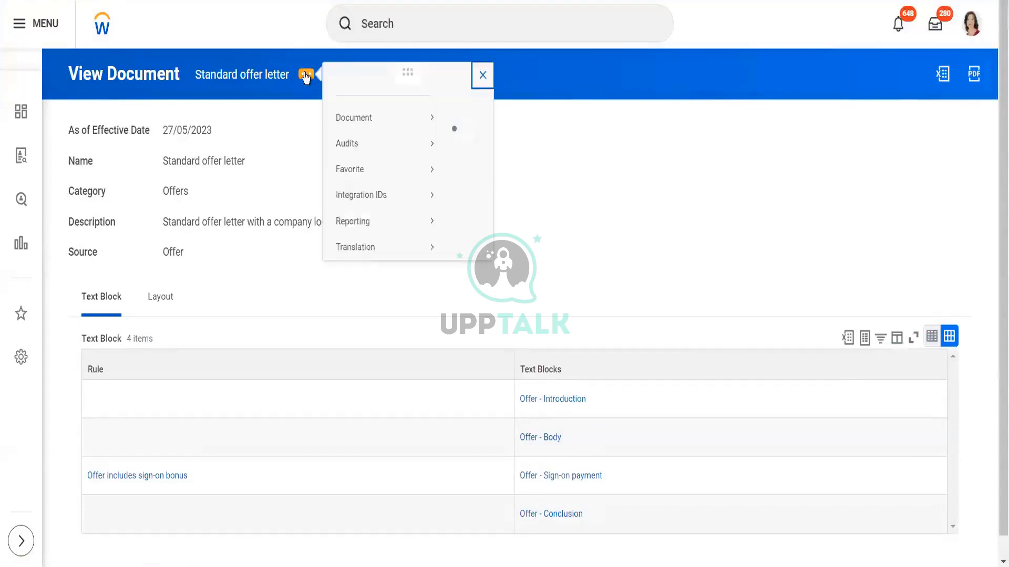
mouse_move(389, 143)
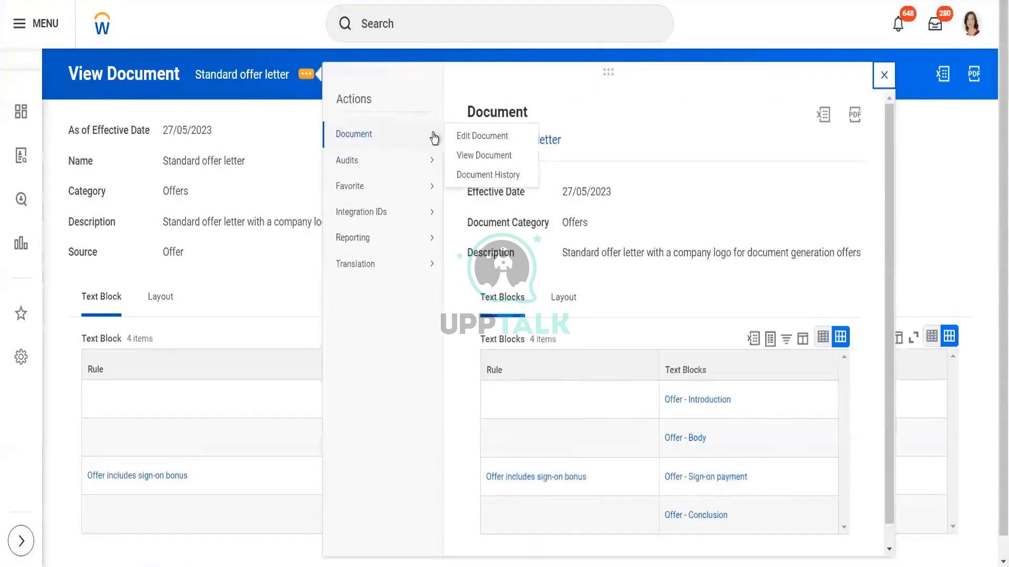
left_click(462, 136)
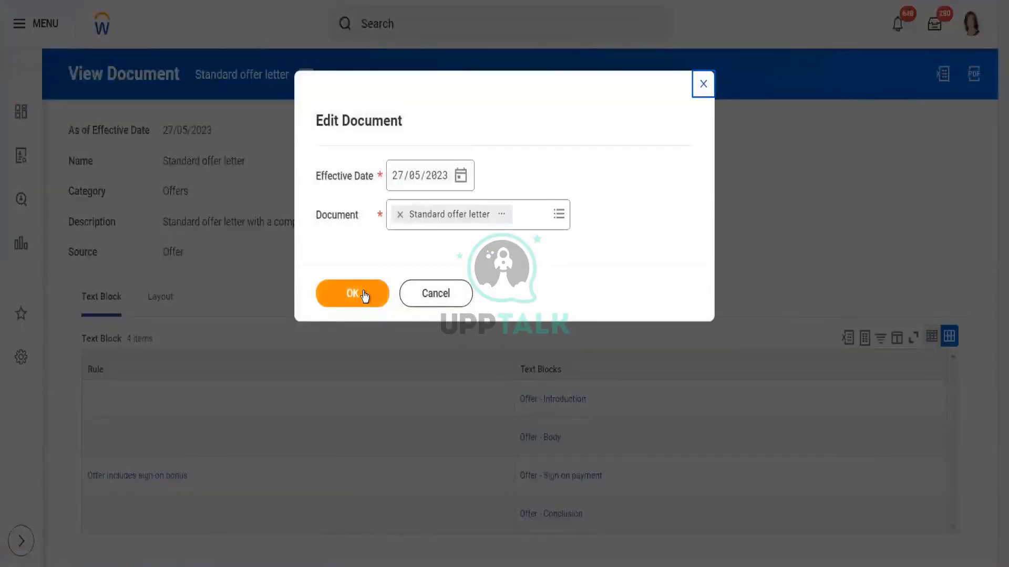
left_click(364, 294)
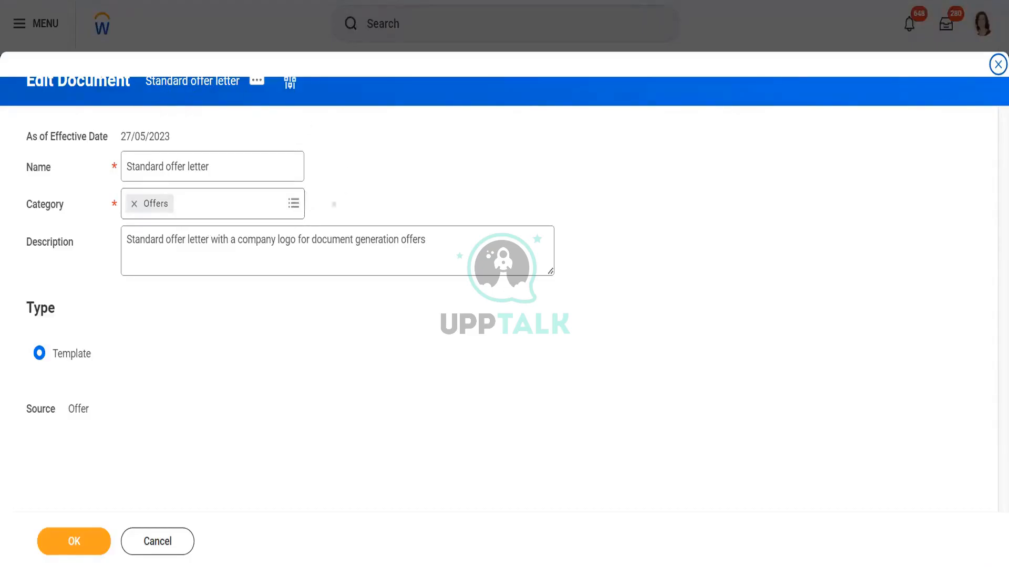
Step: Review the document's category options and continue with its existing name, category and description
left_click(294, 205)
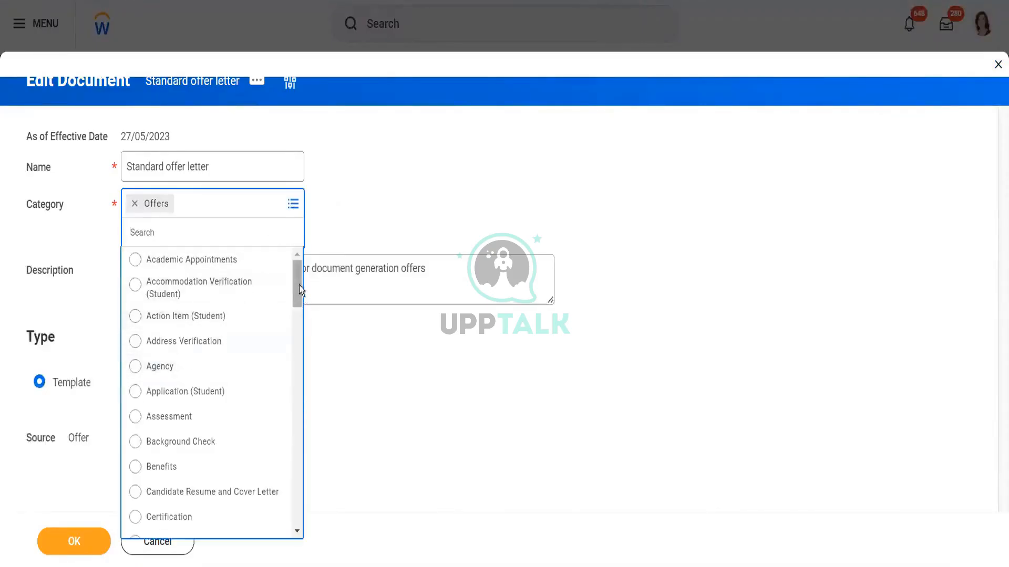
left_click_drag(295, 285, 294, 395)
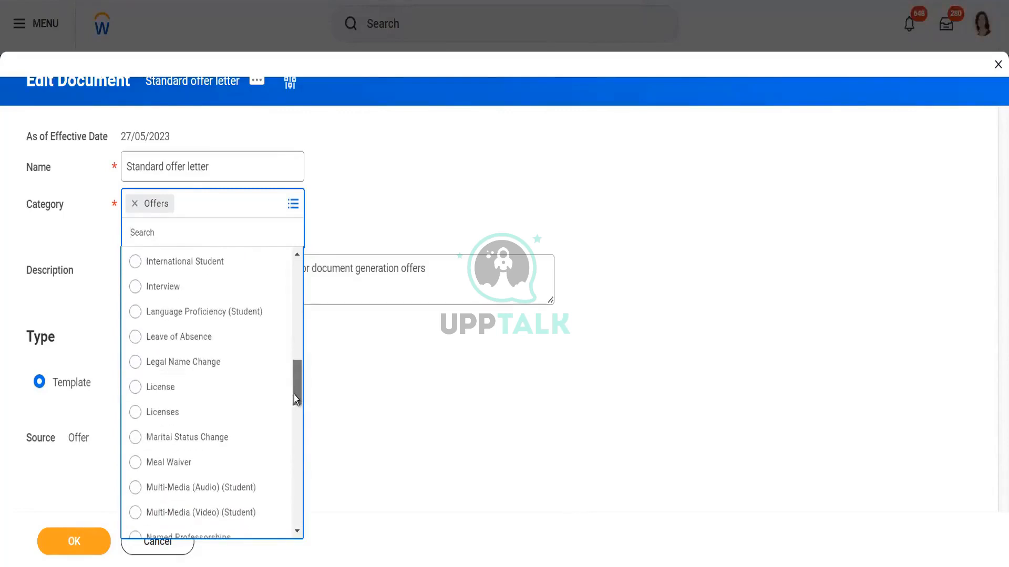
left_click(381, 390)
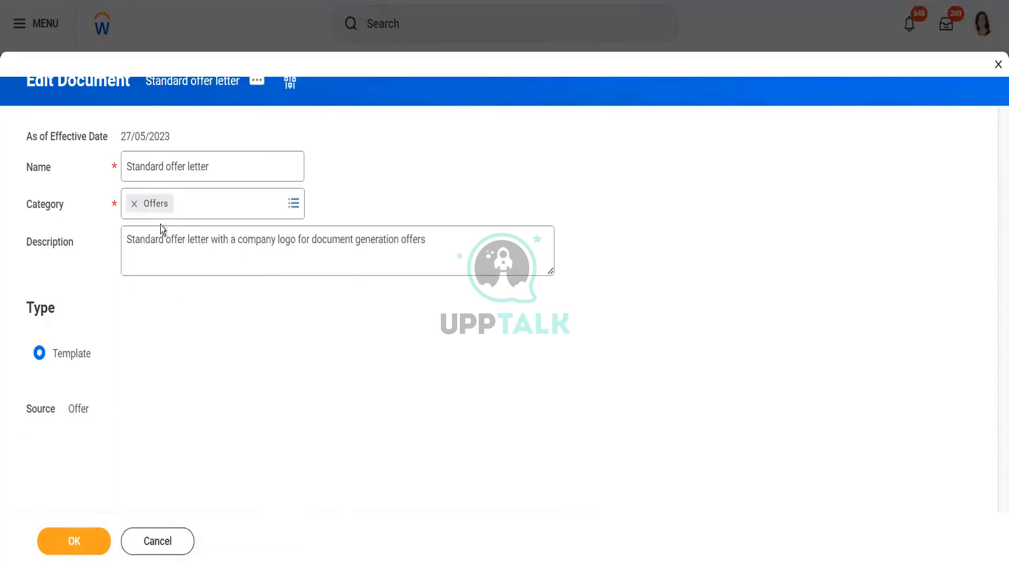
left_click(312, 253)
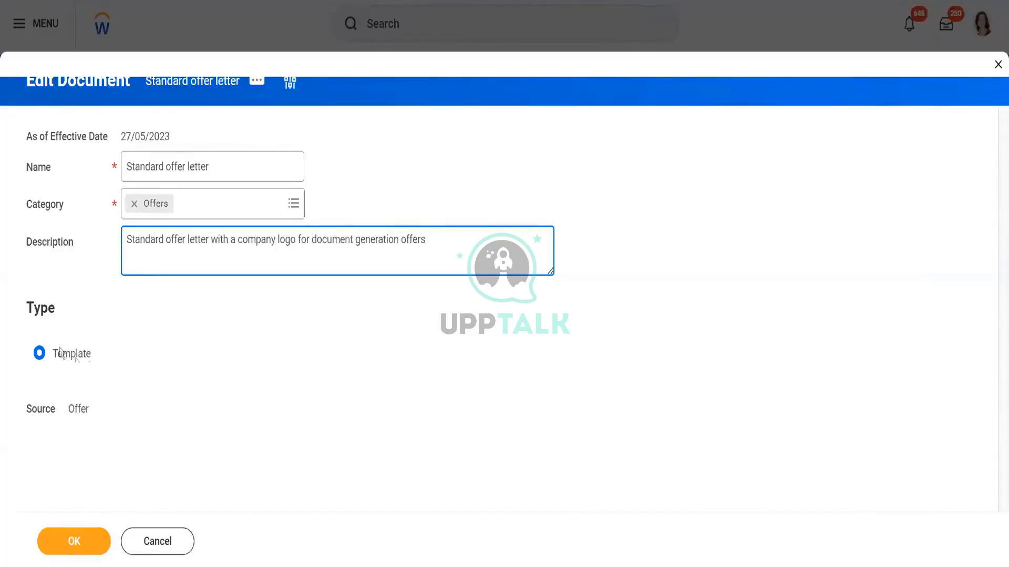
left_click(74, 540)
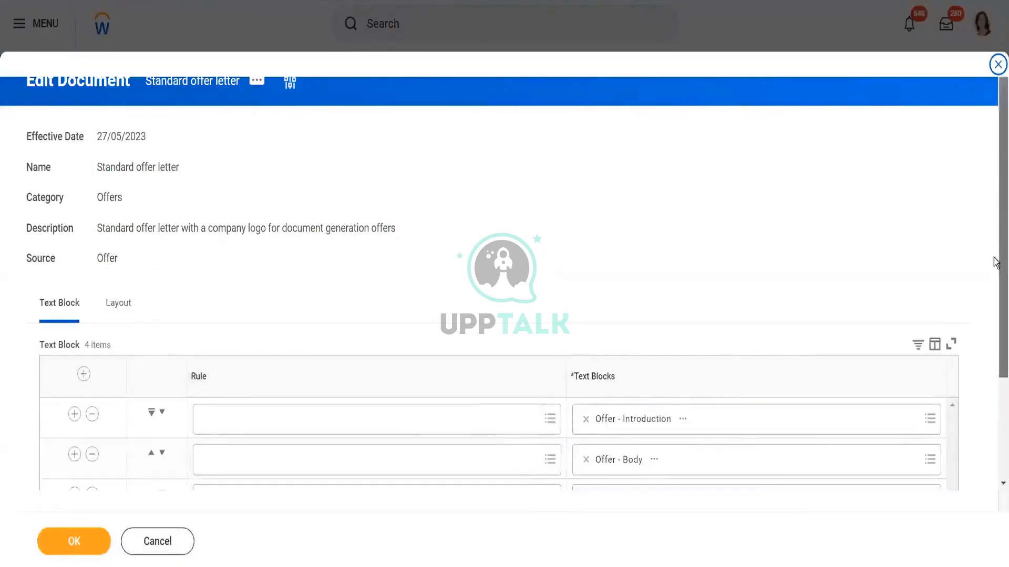
Step: Open the document's default layout, Offer Letter – Doc Gen with Company Logo Token, in a new tab
scroll(995, 265, "down", 3)
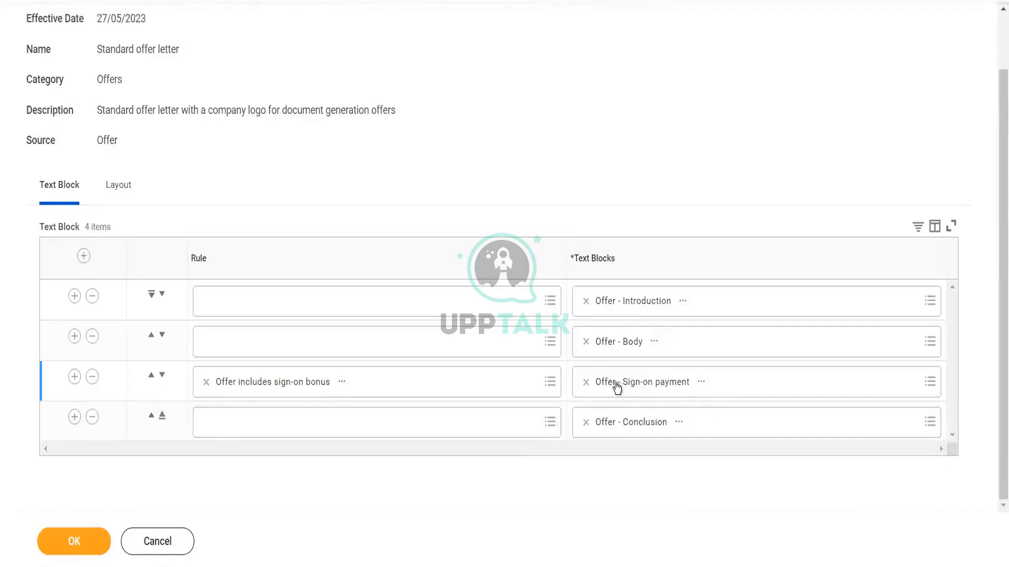
left_click(118, 186)
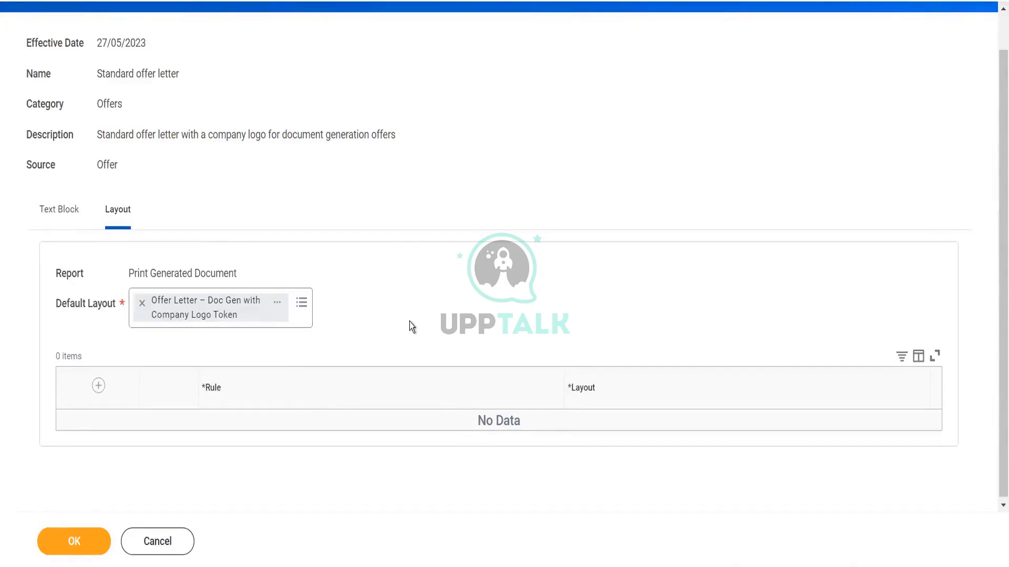
left_click(277, 305)
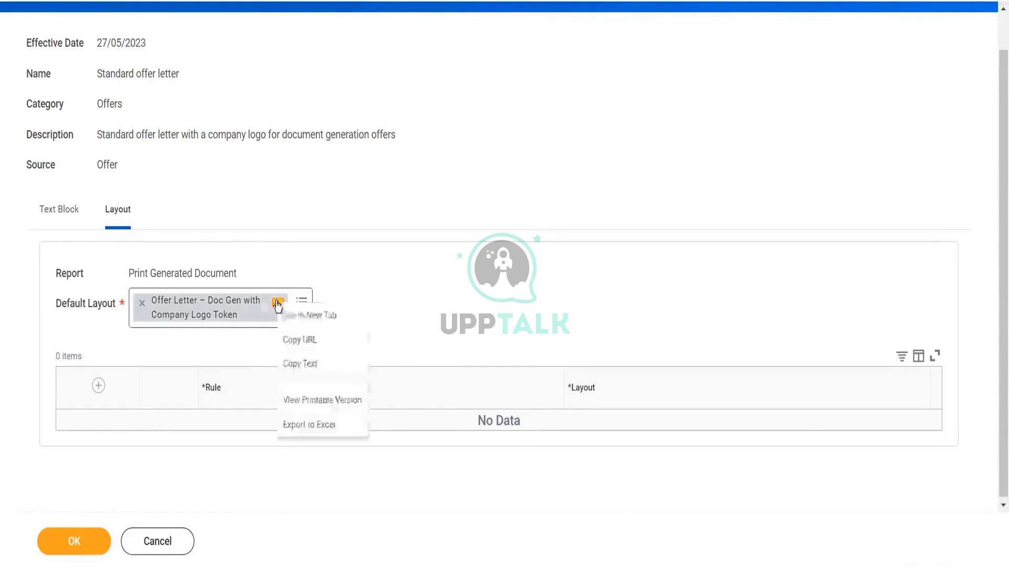
left_click(305, 317)
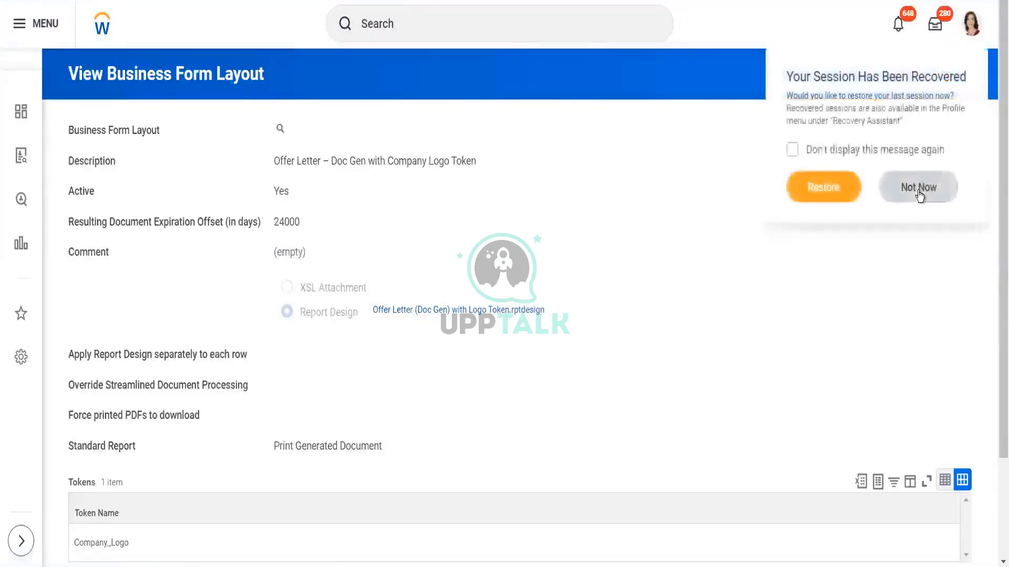
Step: Dismiss the session recovery prompt and examine the layout's report design attachment
left_click(919, 189)
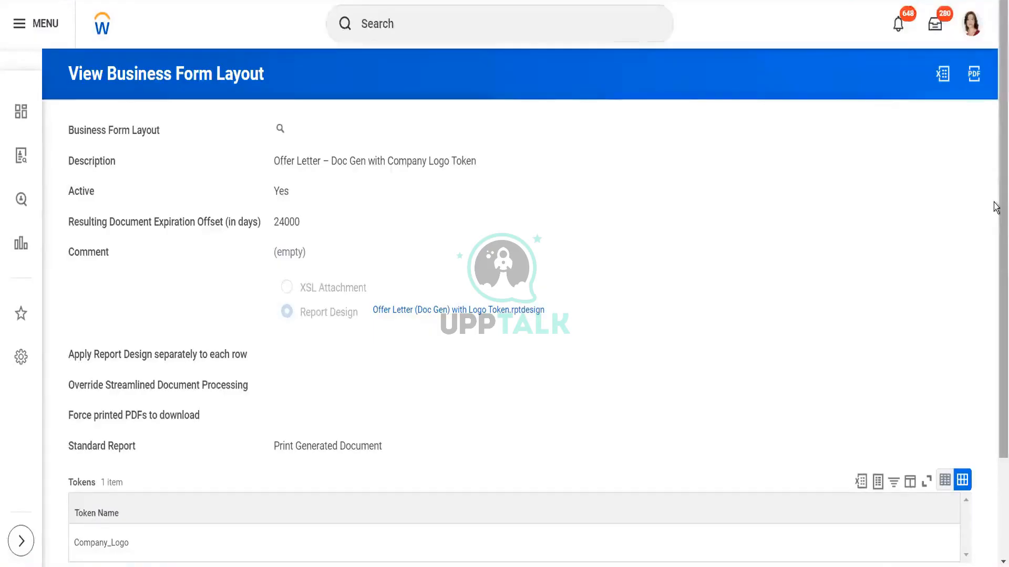
left_click_drag(995, 207, 994, 230)
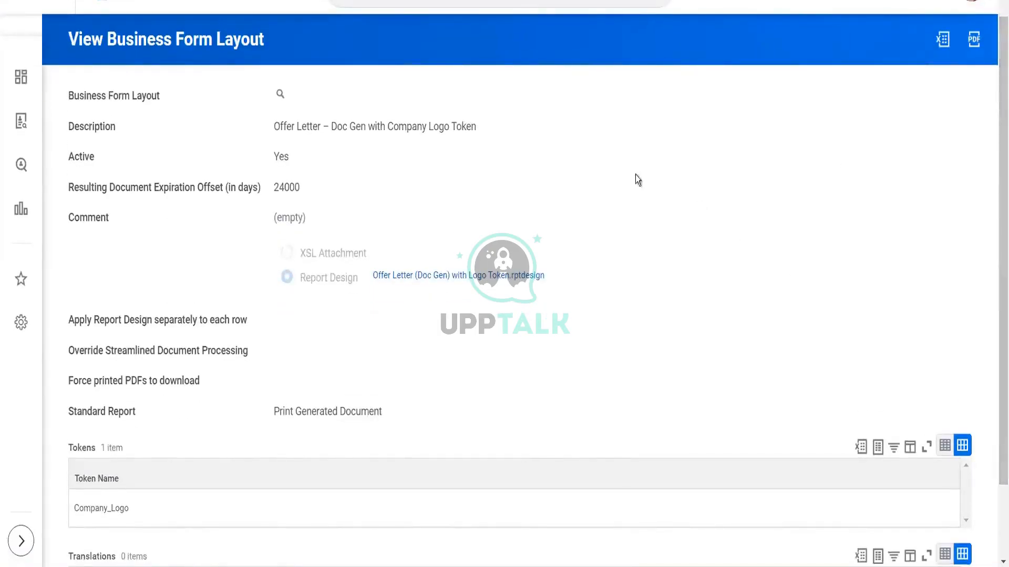
mouse_move(431, 278)
left_click(431, 276)
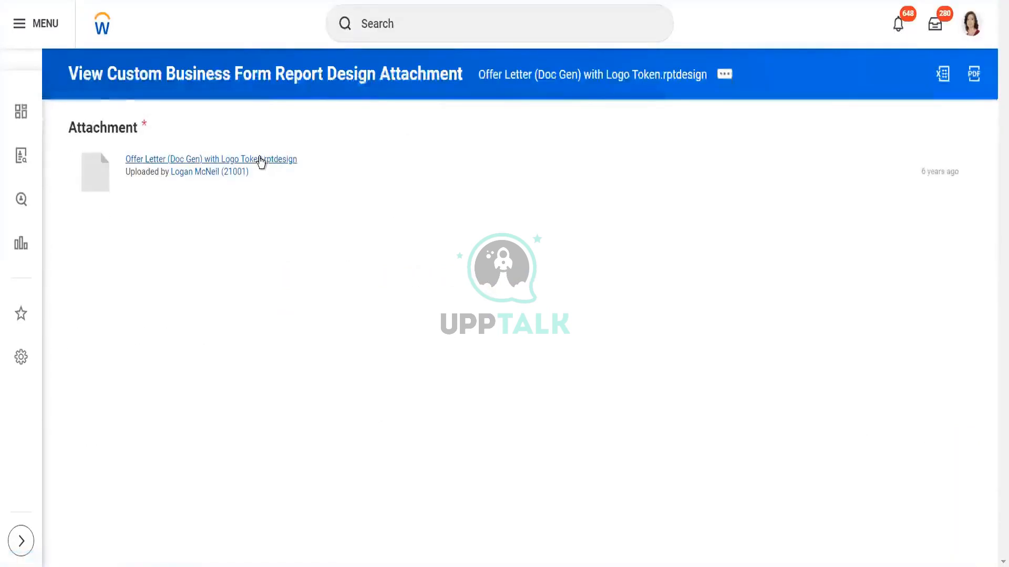
left_click(260, 160)
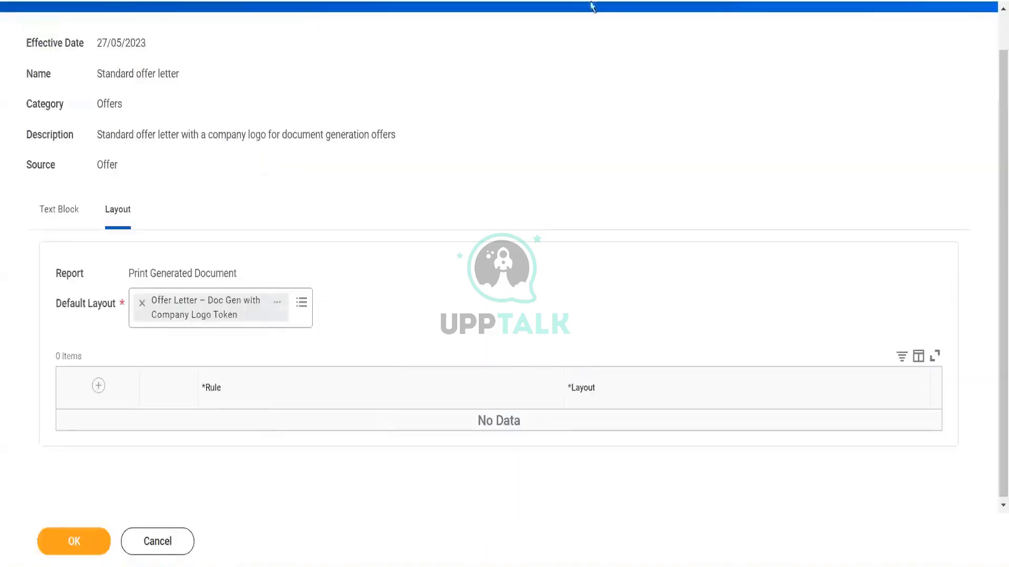
Step: Return to the document's text blocks and open Offer - Introduction in a new tab
left_click(51, 215)
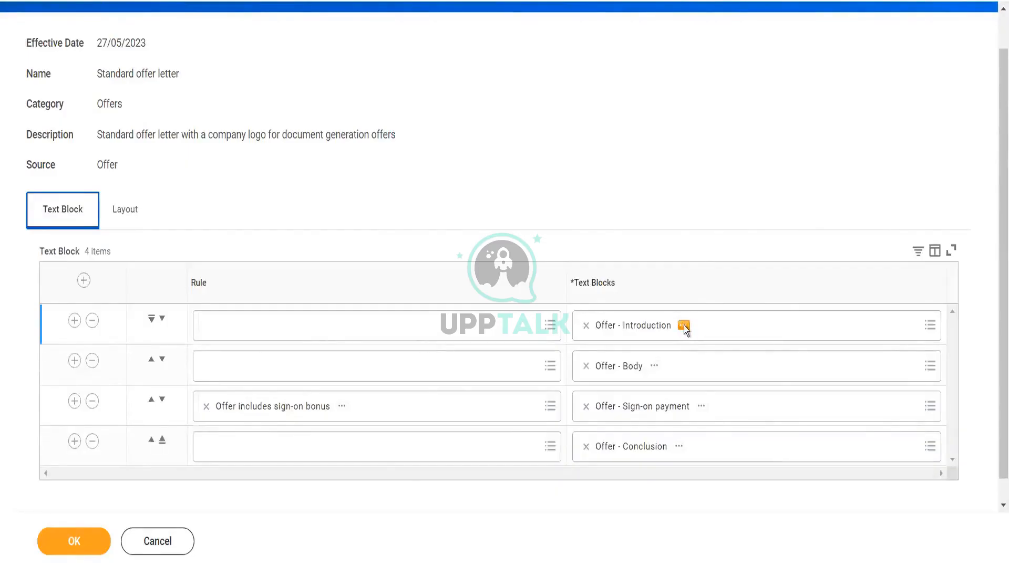
left_click(683, 326)
left_click(716, 339)
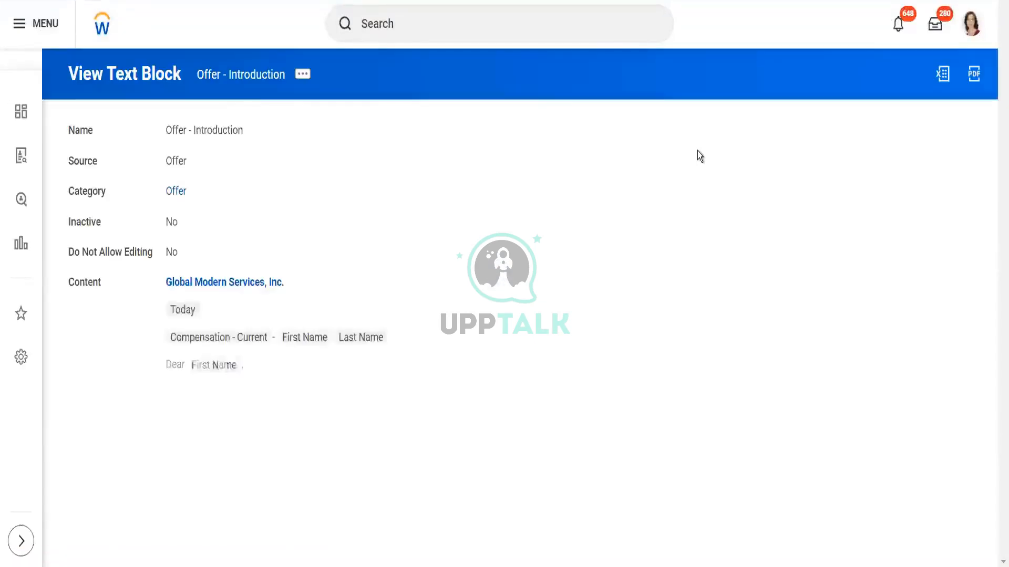
Step: Try editing the Offer - Introduction text block by clearing its content, then cancel the edit
left_click(302, 76)
mouse_move(383, 134)
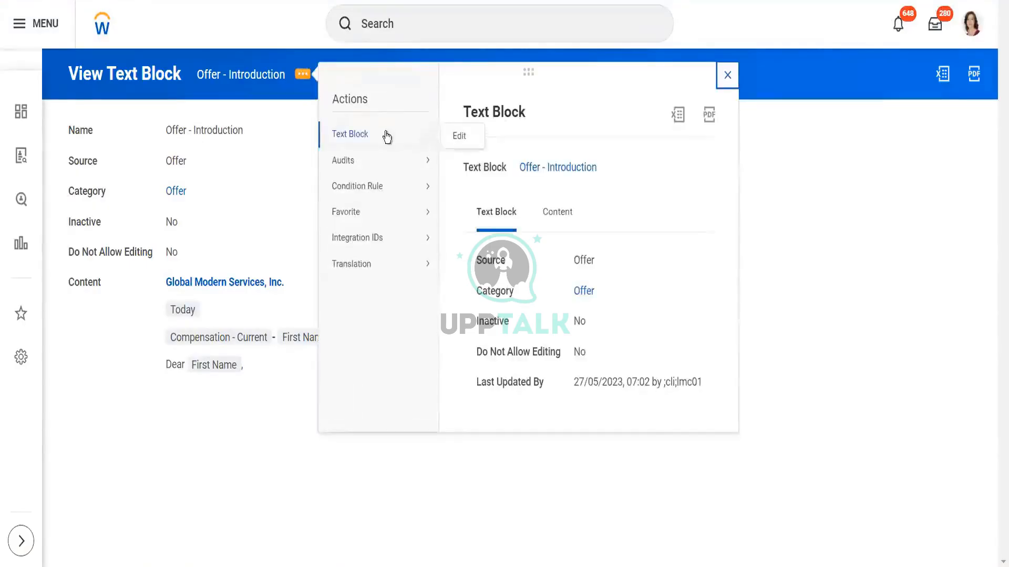
left_click(456, 137)
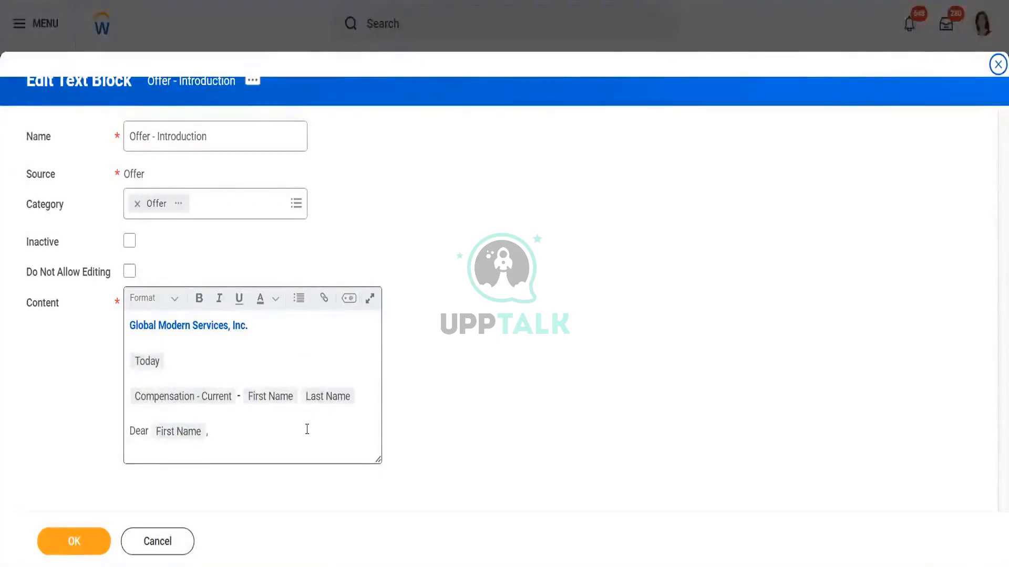
left_click_drag(274, 434, 127, 325)
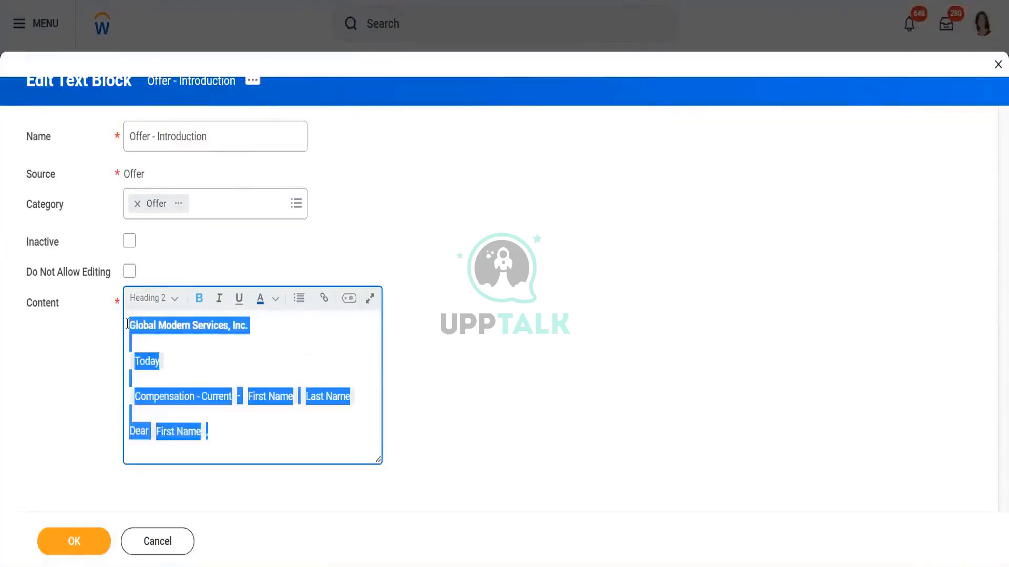
left_click(92, 393)
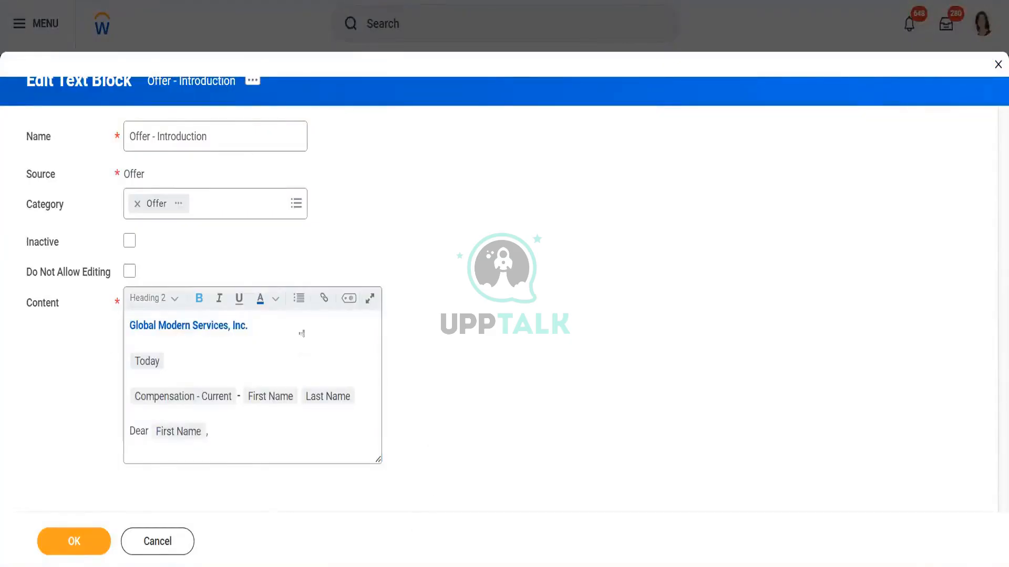
left_click(174, 326)
key("ctrl+a")
key("BackSpace")
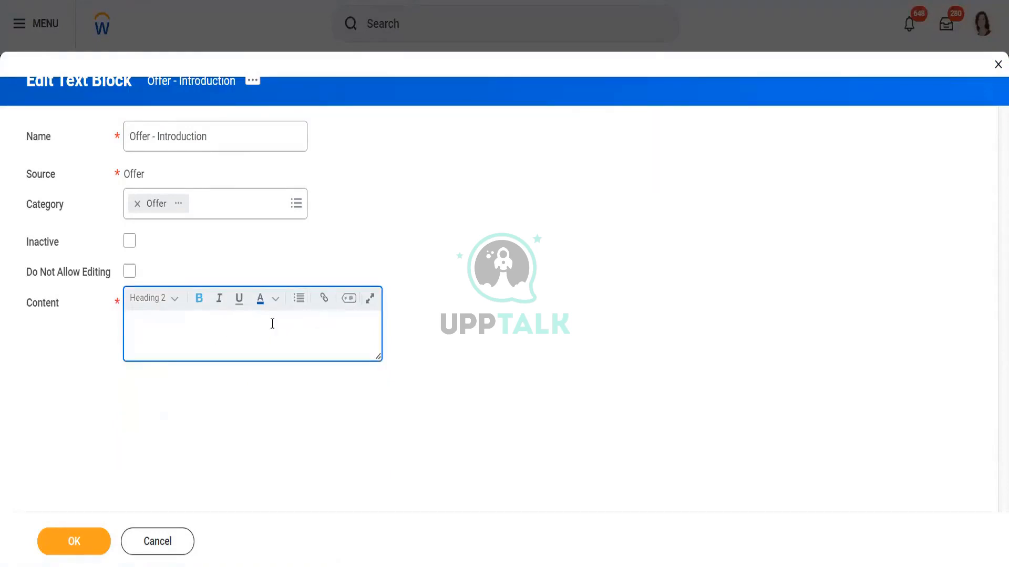
left_click(154, 549)
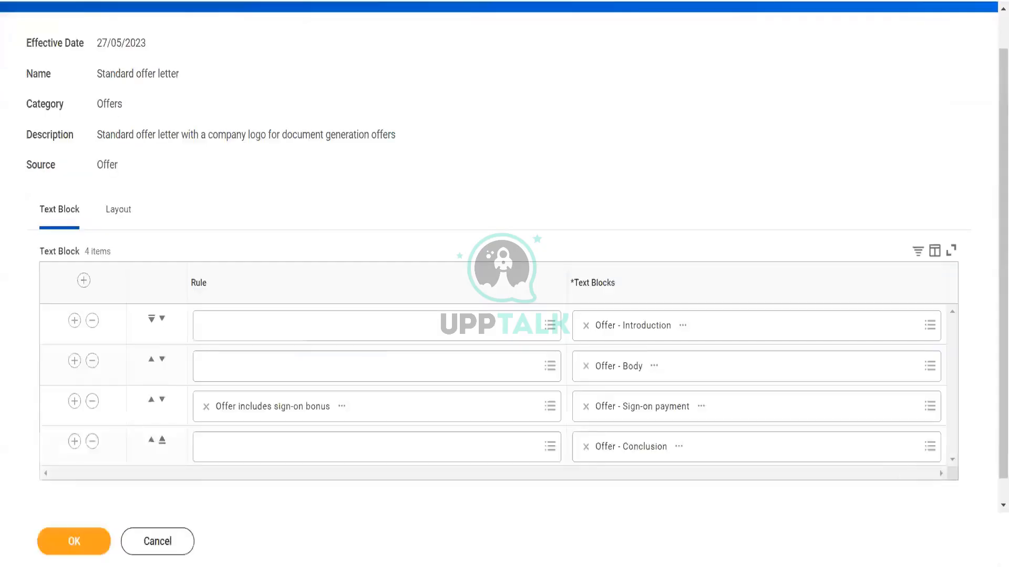
Step: Open the Offer - Body text block in a new tab
left_click(655, 368)
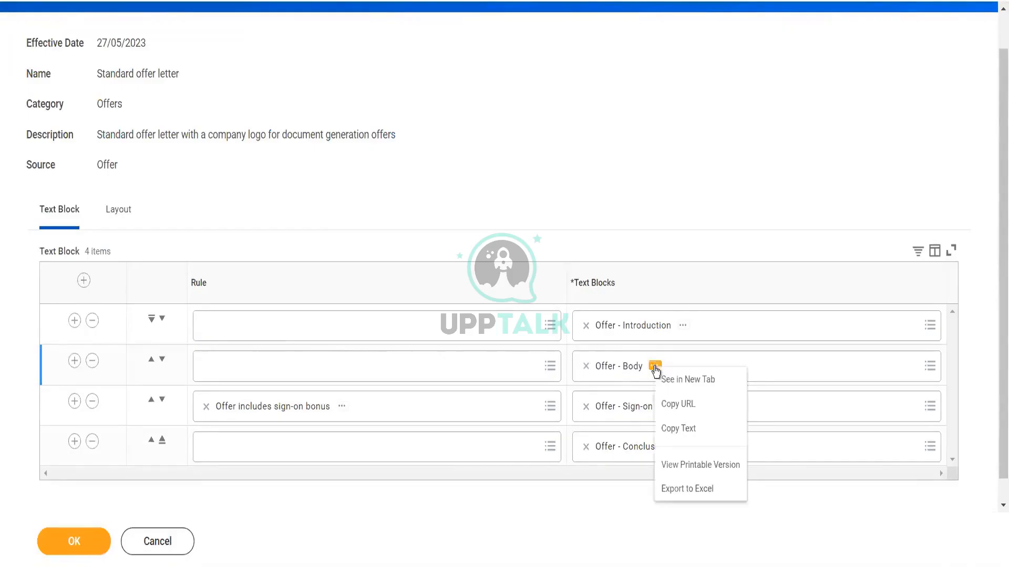
left_click(683, 377)
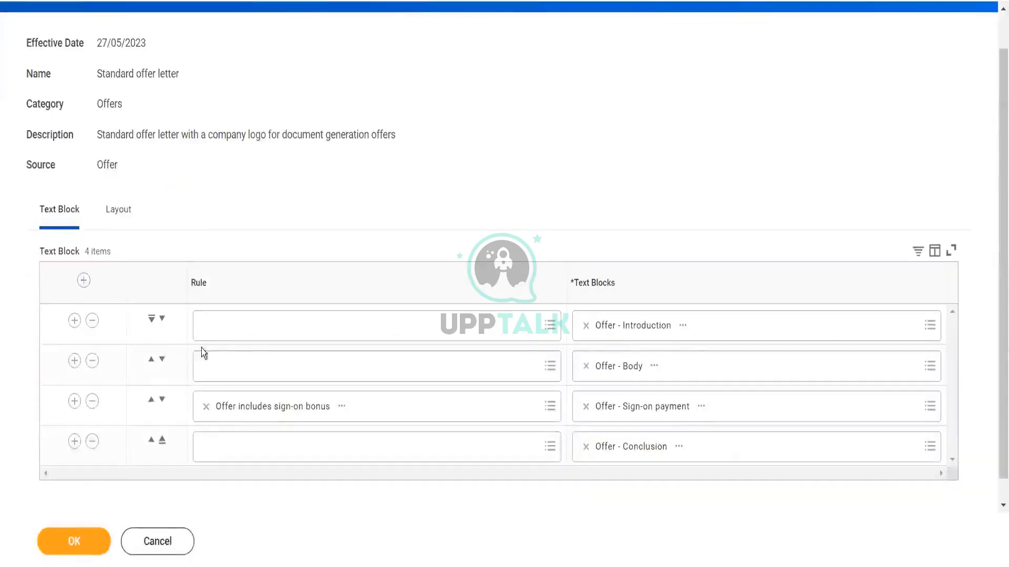
left_click_drag(104, 75, 177, 76)
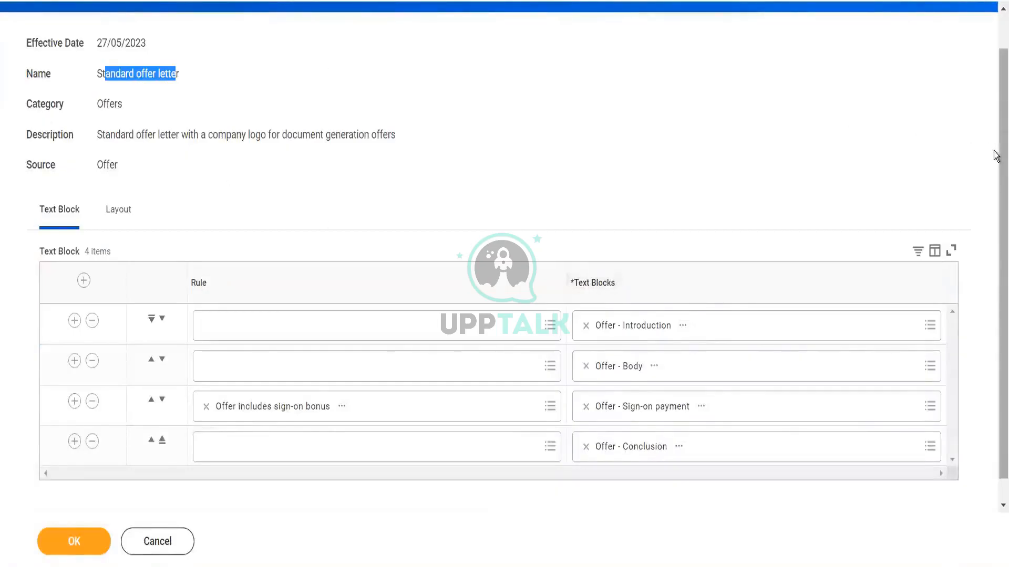
scroll(996, 158, "up", 1)
scroll(994, 173, "down", 2)
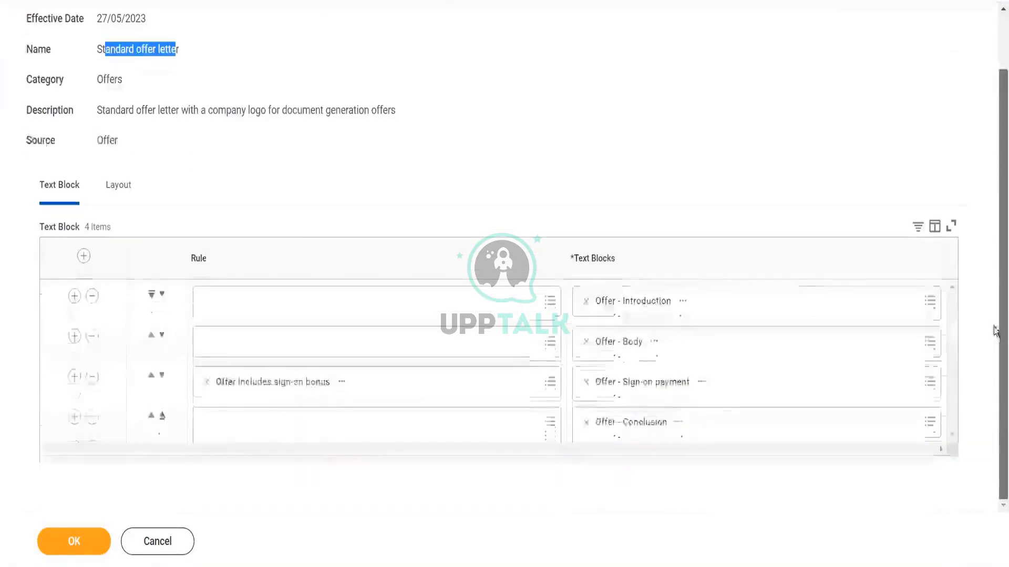
Step: Browse all available text blocks for the introduction row without changing the selection
left_click(930, 300)
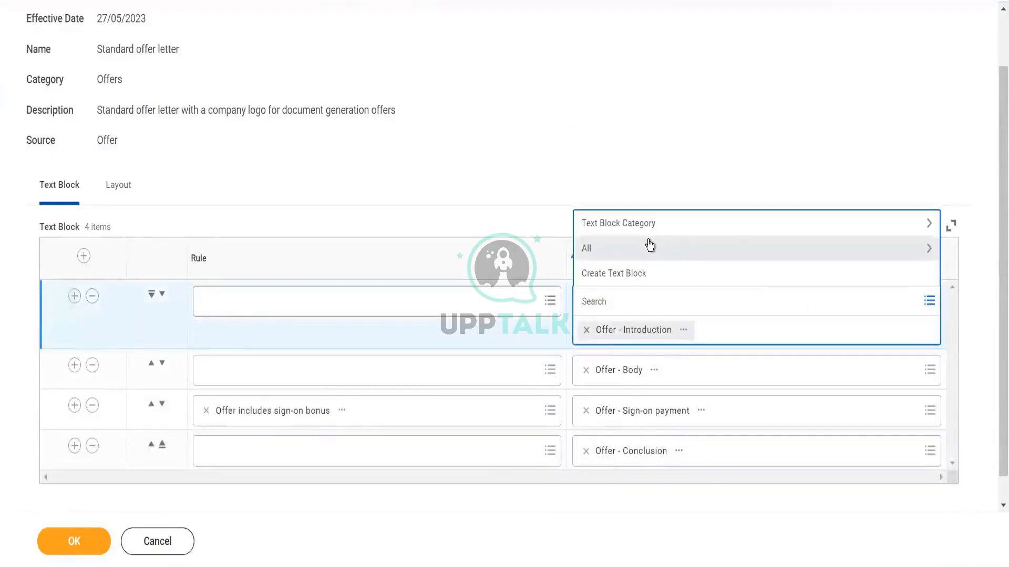
left_click(648, 242)
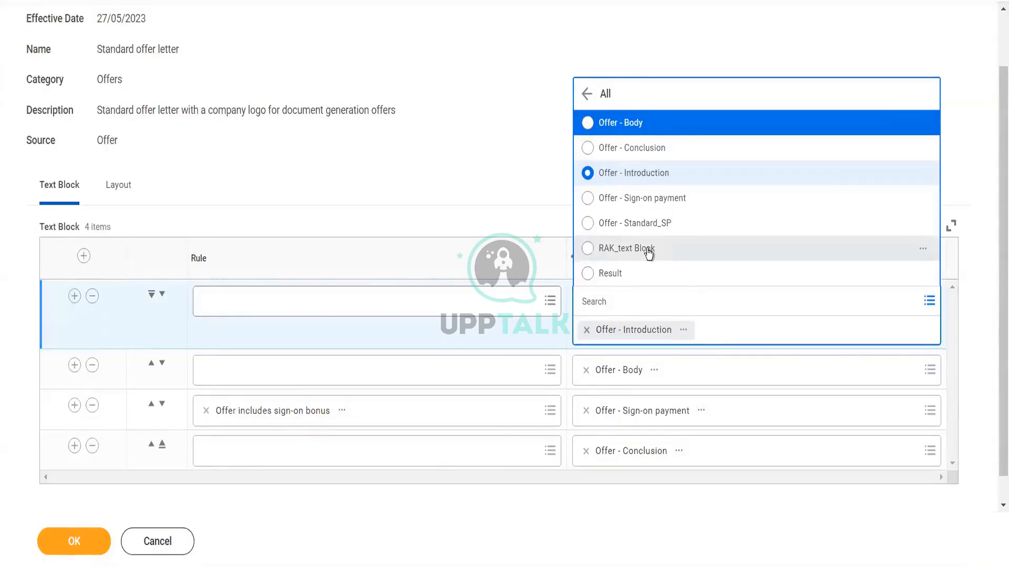
left_click(487, 64)
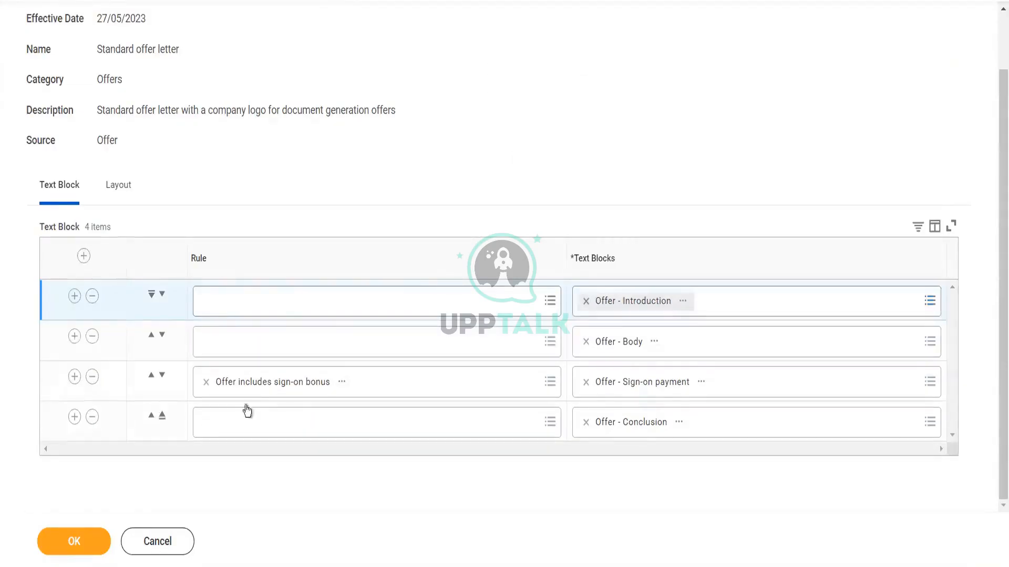
Step: Save the Standard offer letter document and finish configuring the Generate Document step
left_click(80, 539)
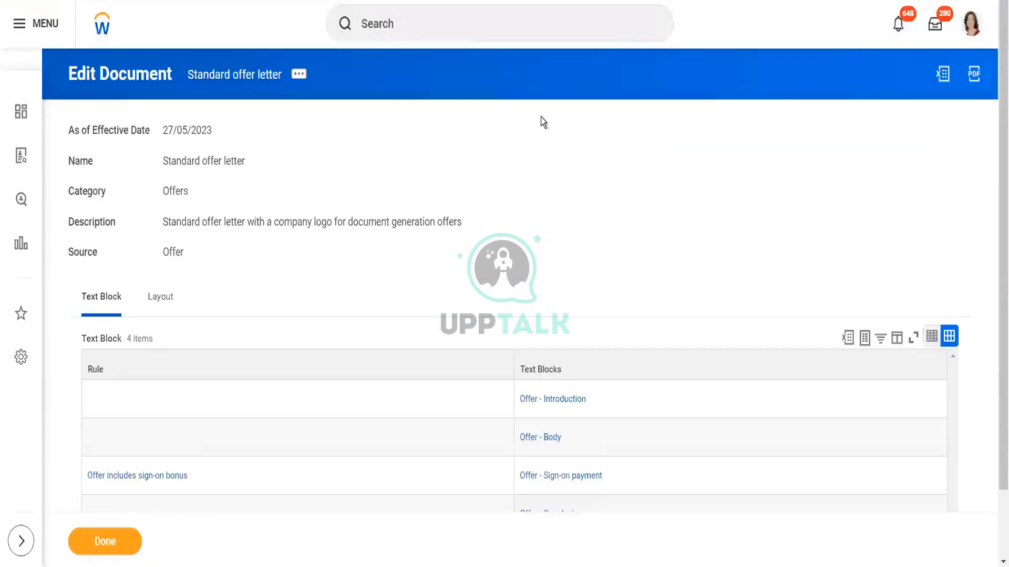
left_click(103, 543)
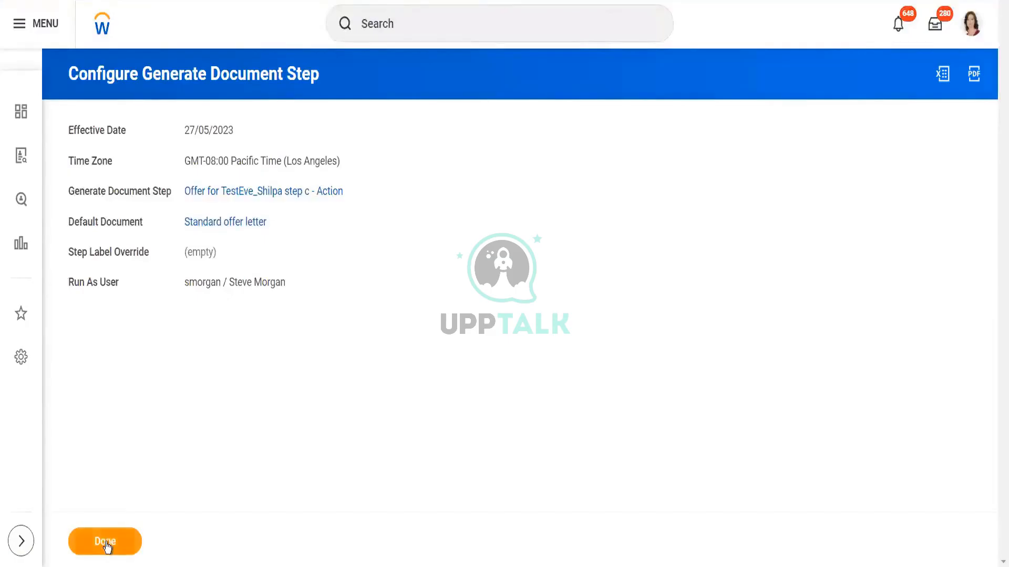
Step: Close the Generate Document step configuration and try searching business processes for TestEve_Shilpa
left_click(105, 545)
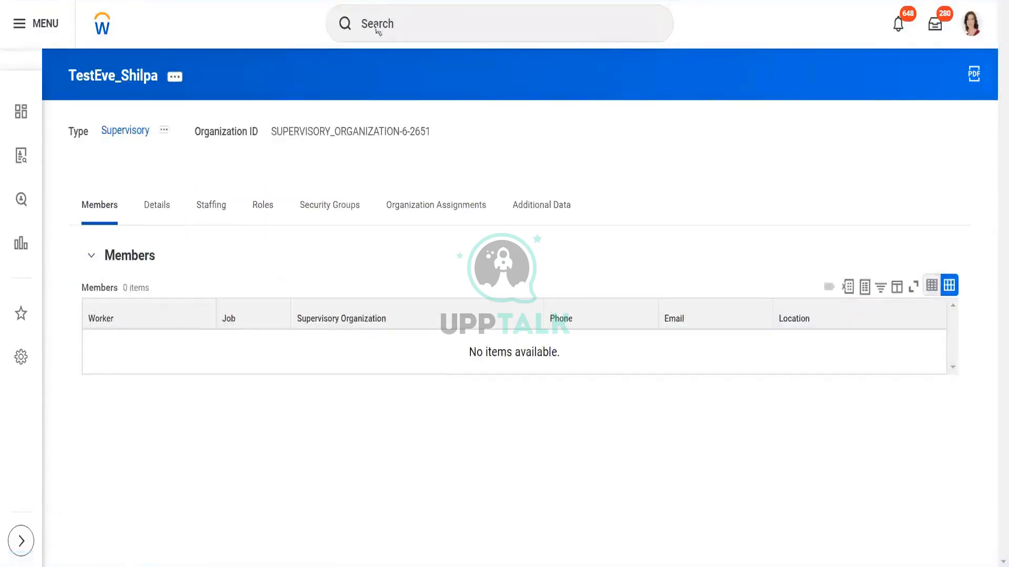
left_click(438, 23)
type("bp ")
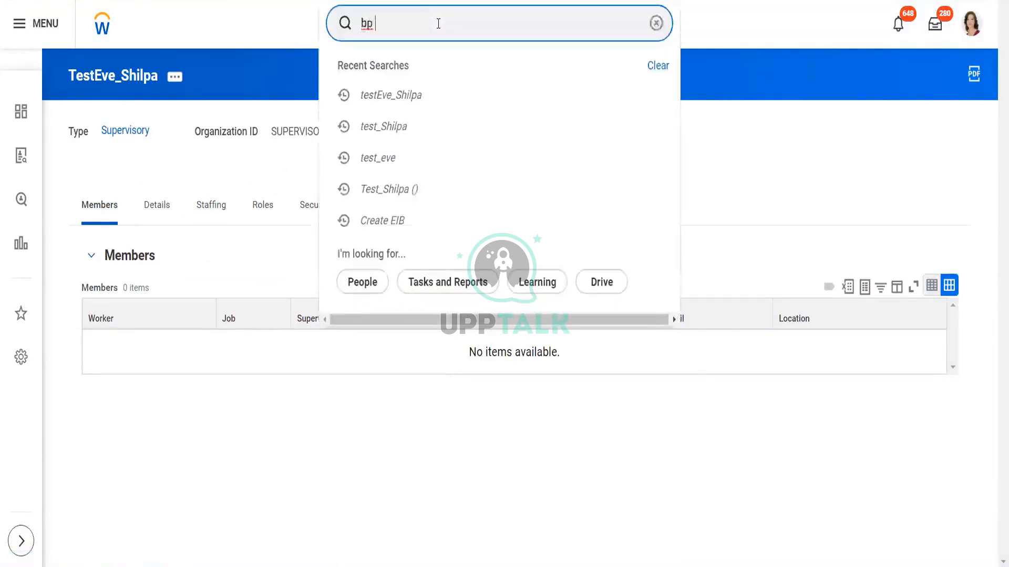
type(": tes")
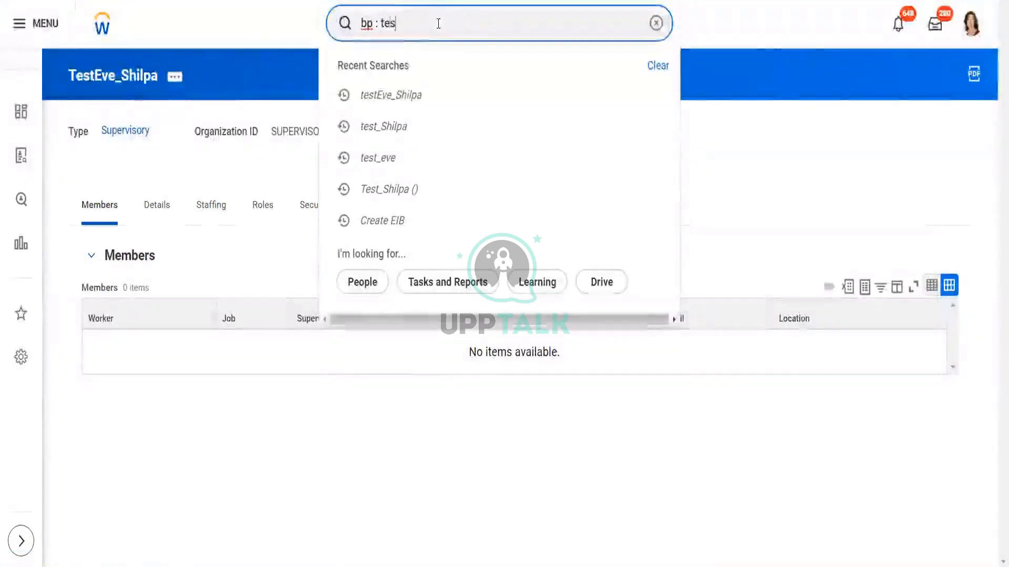
type("tEve_")
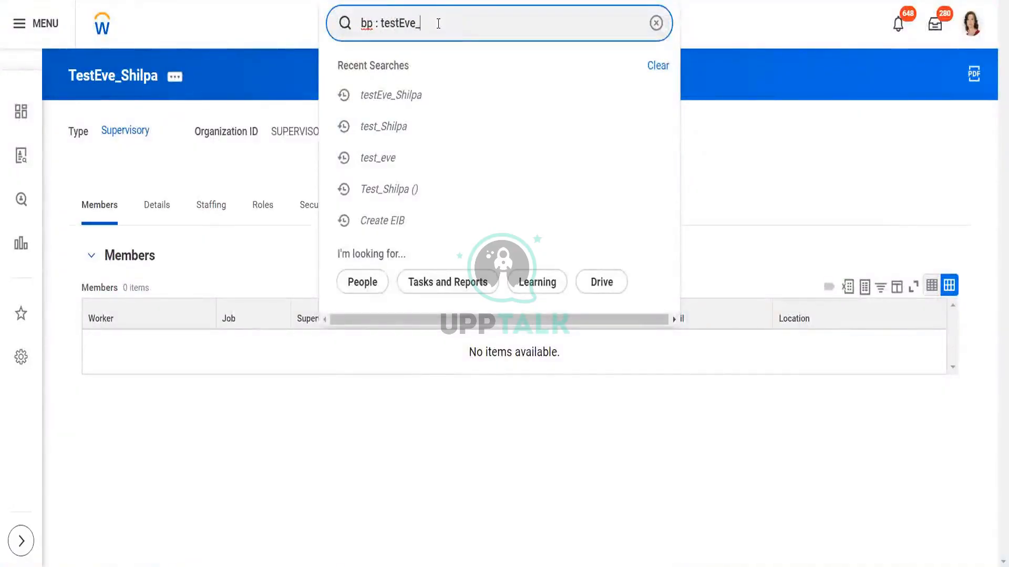
type("Shilpa")
key("Return")
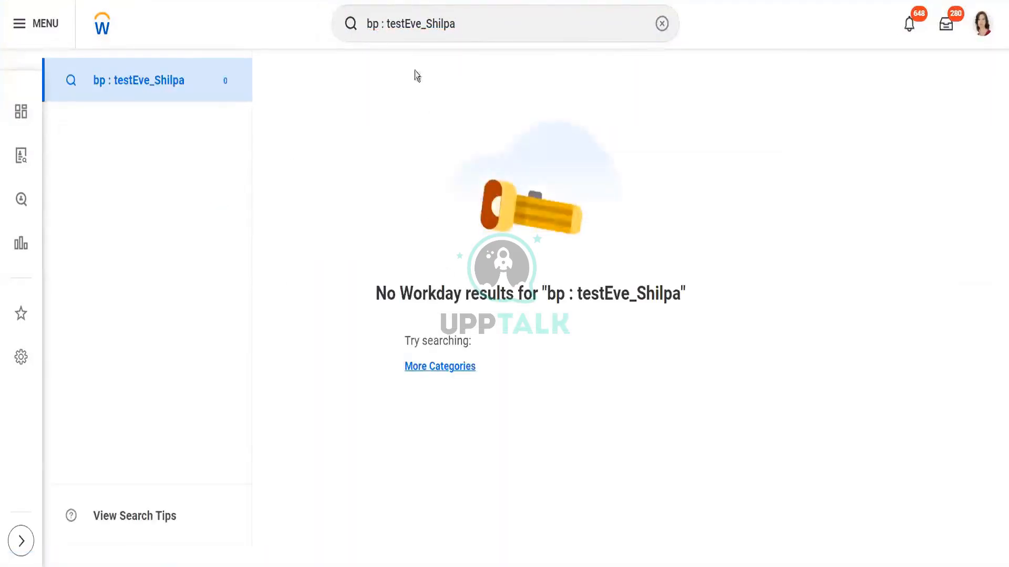
left_click(391, 25)
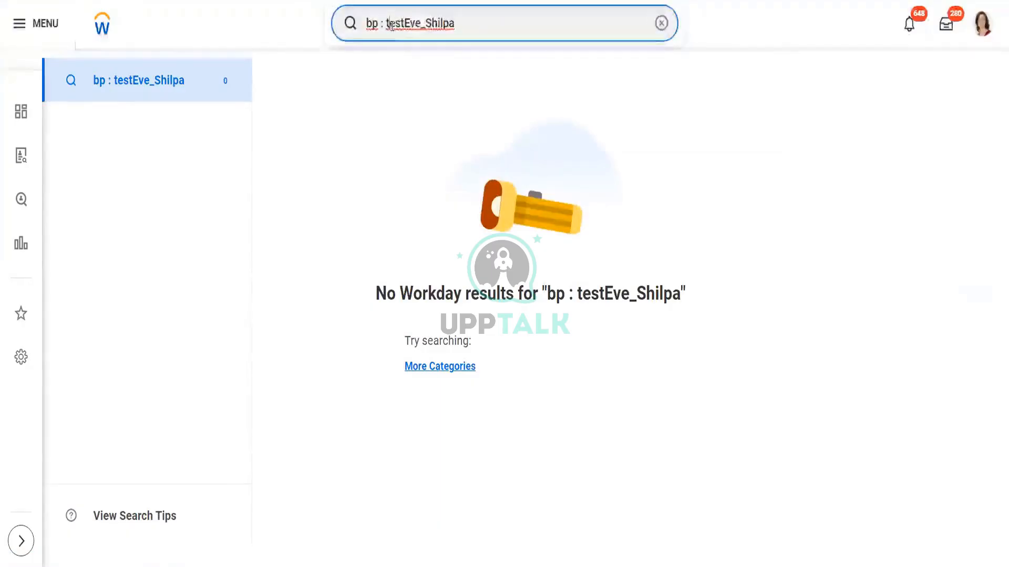
key("BackSpace")
type("T")
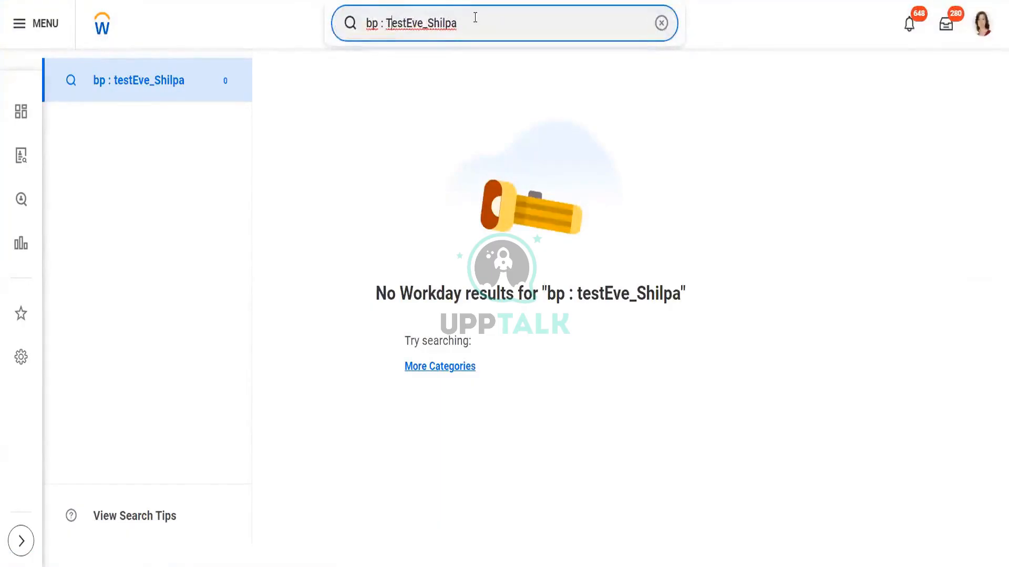
key("Return")
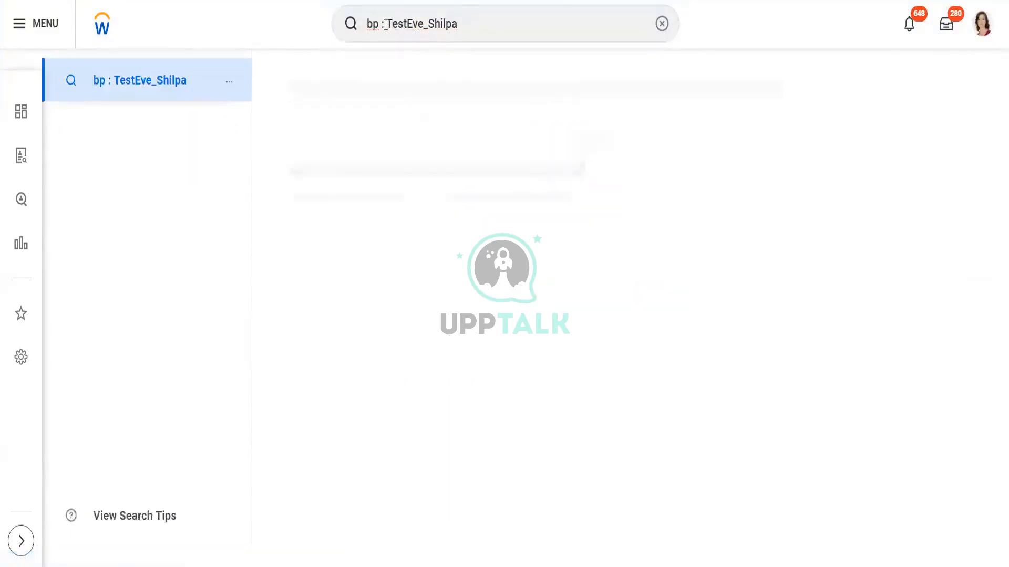
Step: Search for TestEve_Shilpa and open the Offer for TestEve_Shilpa business process definition
left_click(385, 24)
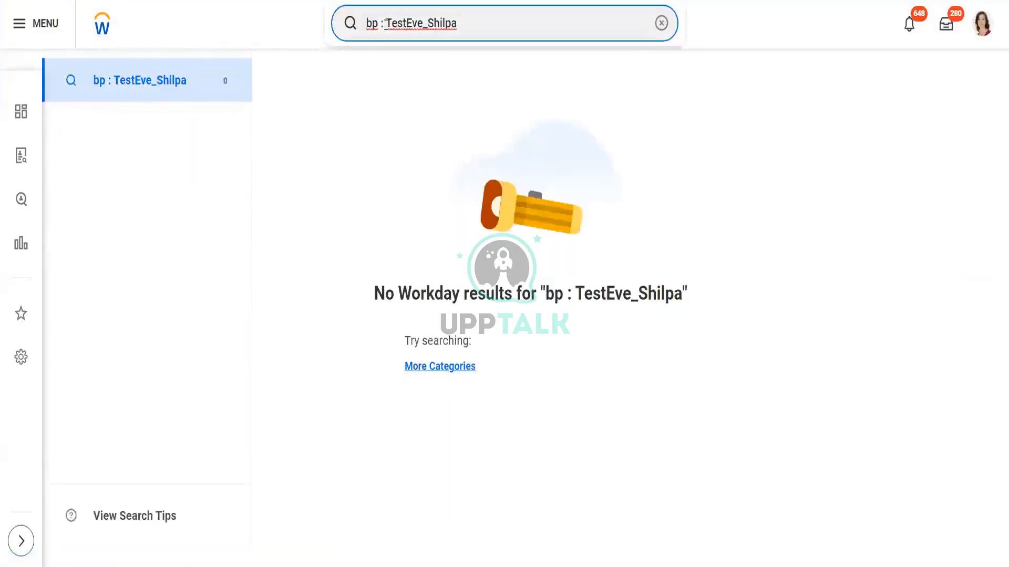
key("BackSpace")
key("BackSpace")
key("BackSpace")
key("BackSpace")
key("BackSpace")
key("BackSpace")
key("BackSpace")
key("BackSpace")
key("BackSpace")
key("BackSpace")
key("BackSpace")
key("BackSpace")
key("BackSpace")
key("BackSpace")
key("BackSpace")
key("BackSpace")
key("BackSpace")
key("BackSpace")
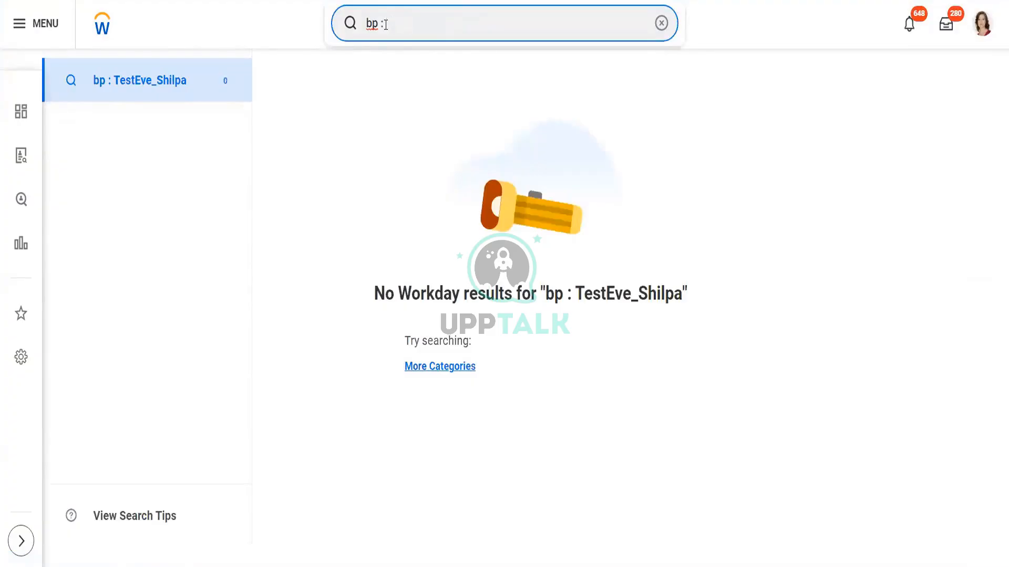
type("Test")
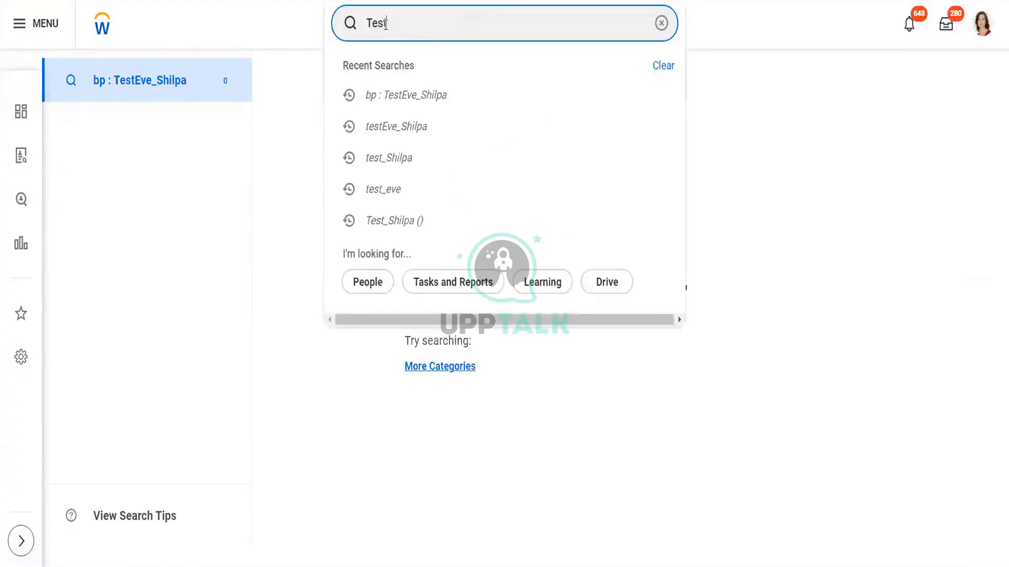
type("Eve_Shilp")
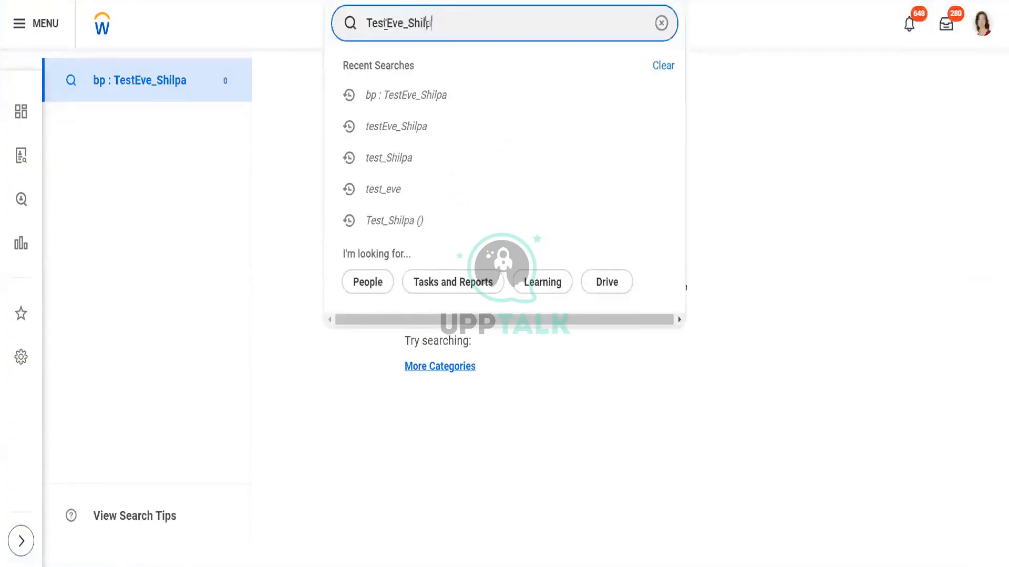
type("a")
key("Return")
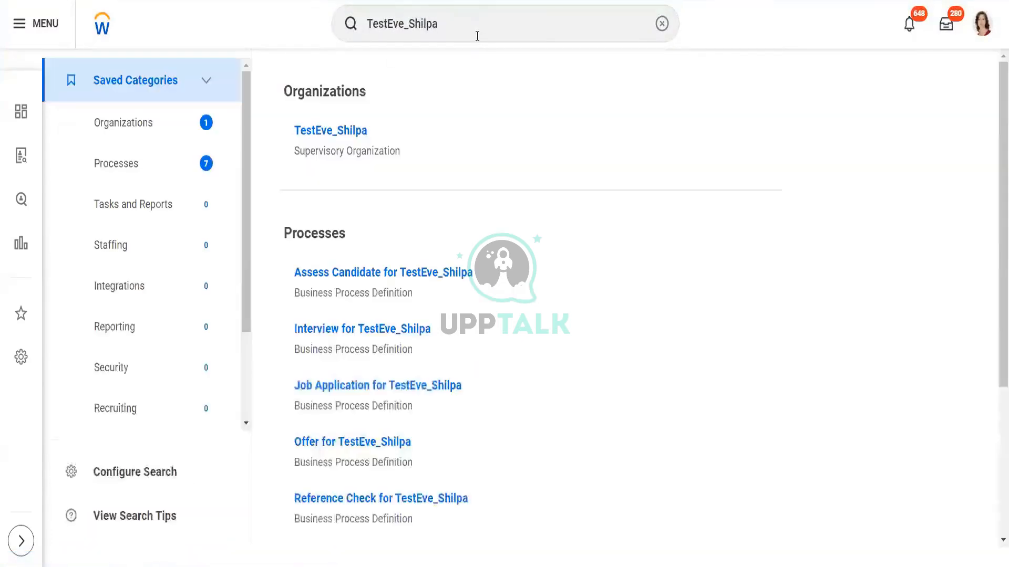
scroll(642, 223, "down", 2)
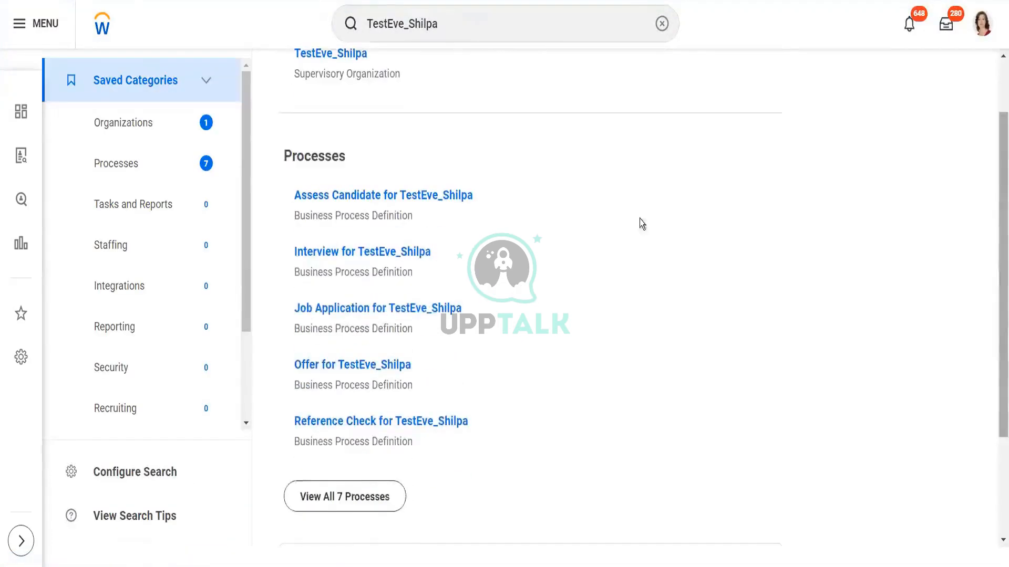
left_click(338, 504)
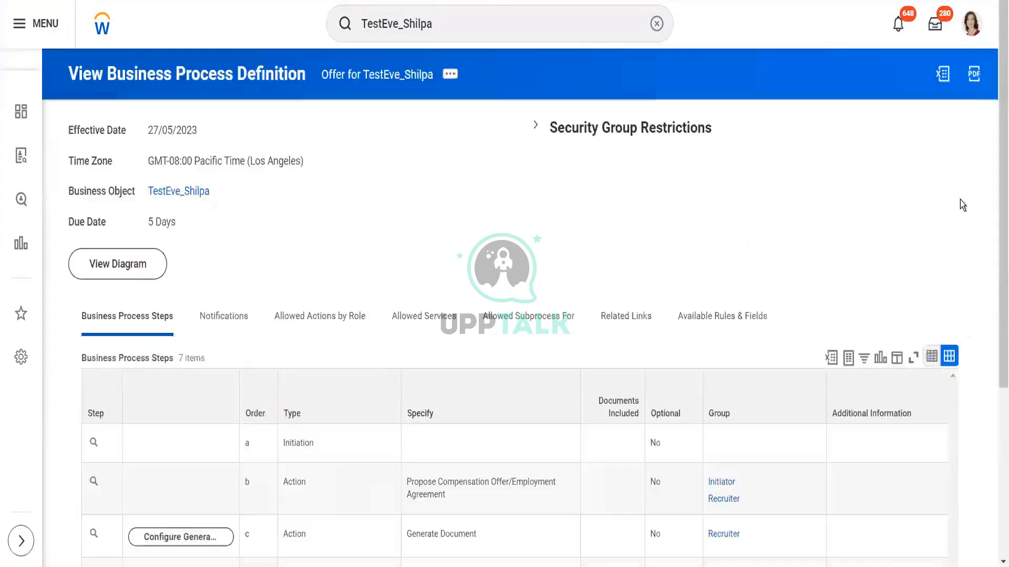
Step: Open the Generate Document step configuration of the offer process to review it, then close it
scroll(996, 203, "down", 5)
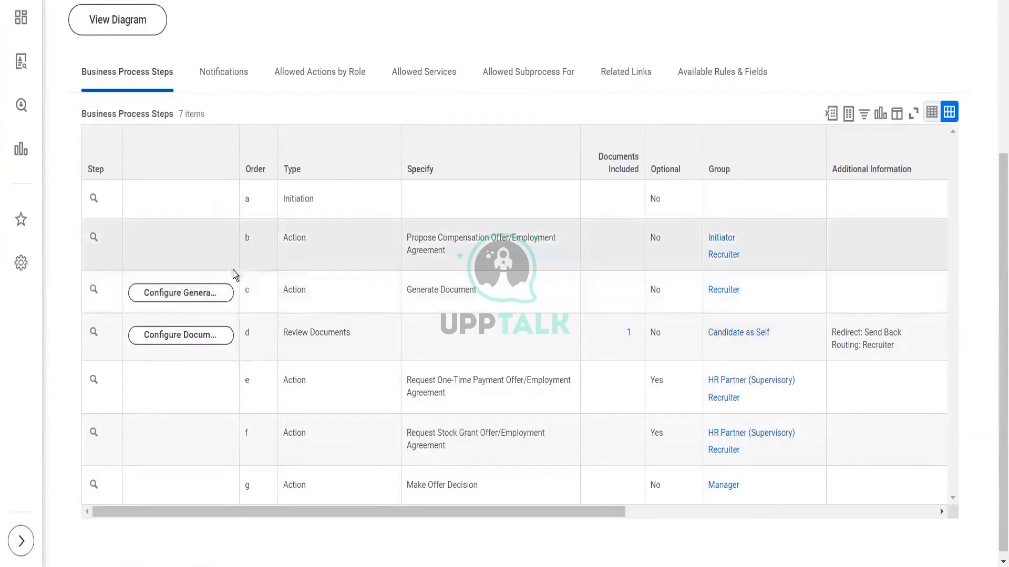
left_click(190, 298)
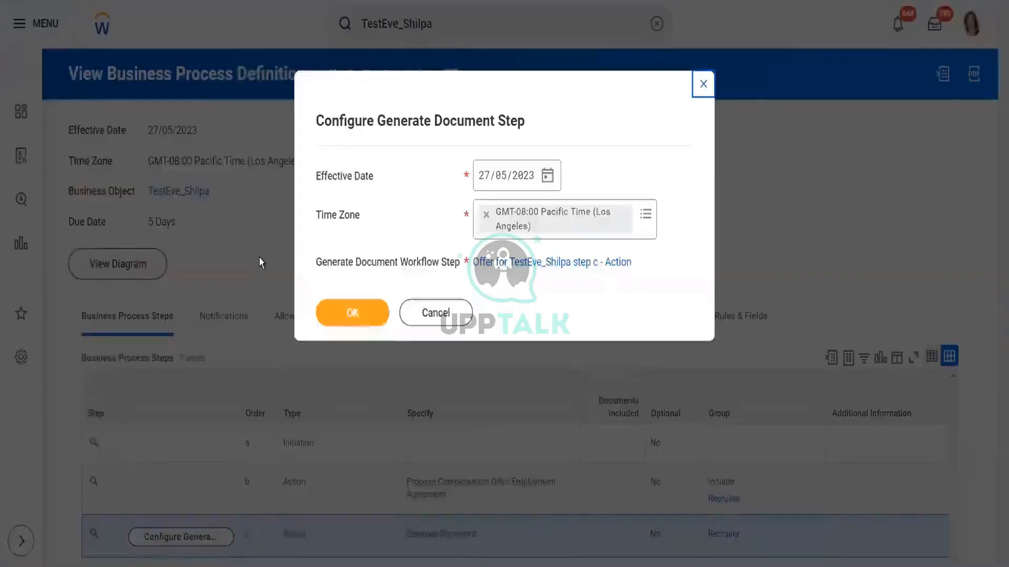
left_click(348, 311)
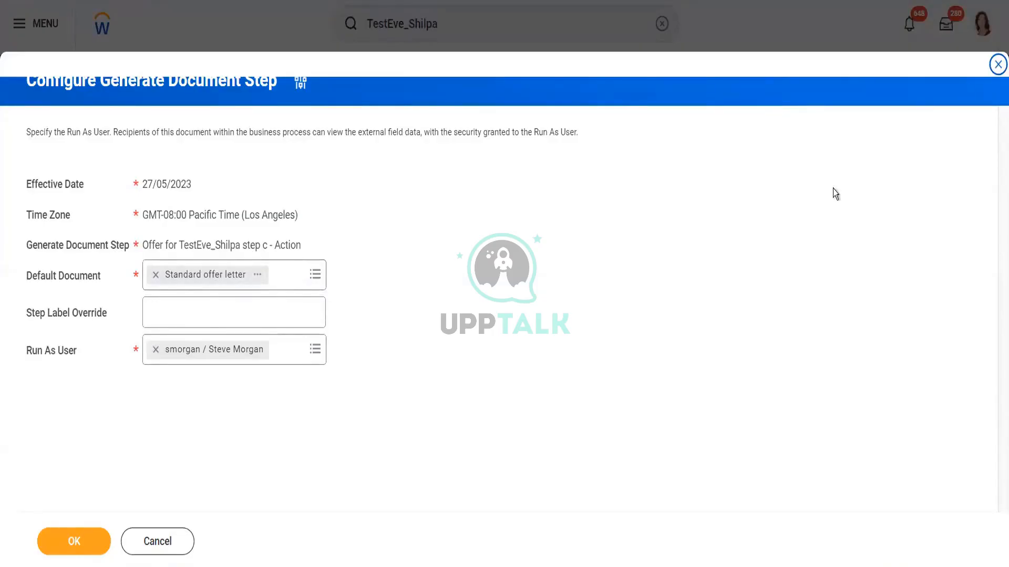
left_click(996, 65)
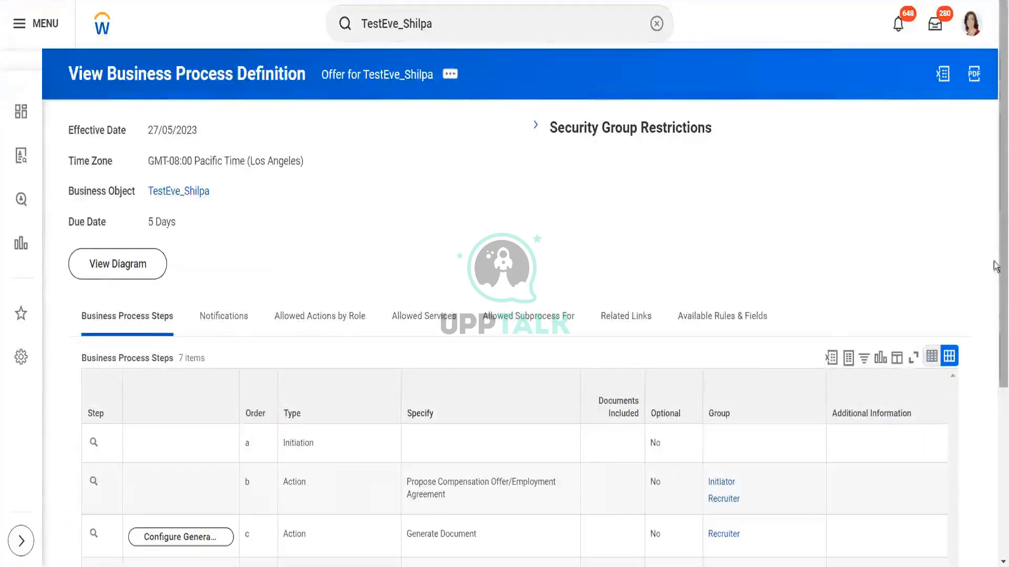
Step: Open the Review Documents step configuration, keep E-sign by DocuSign, and set its document to Standard offer letter
scroll(881, 329, "down", 3)
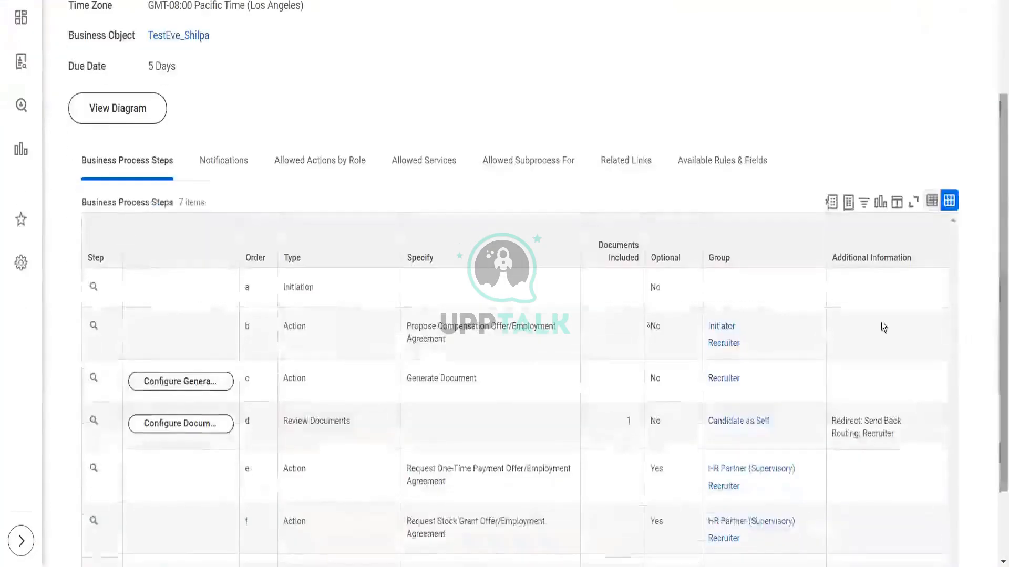
left_click(201, 428)
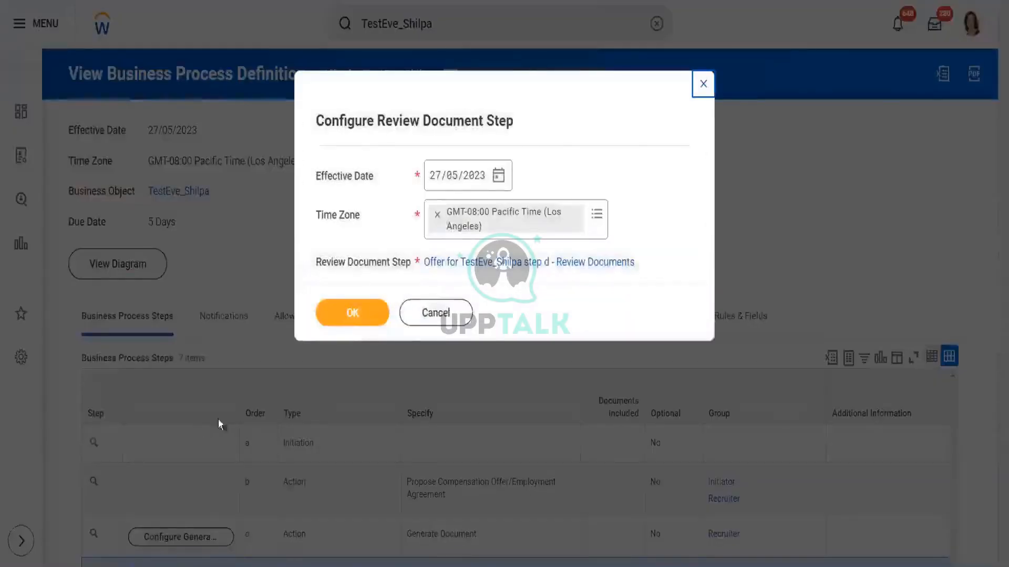
left_click(349, 318)
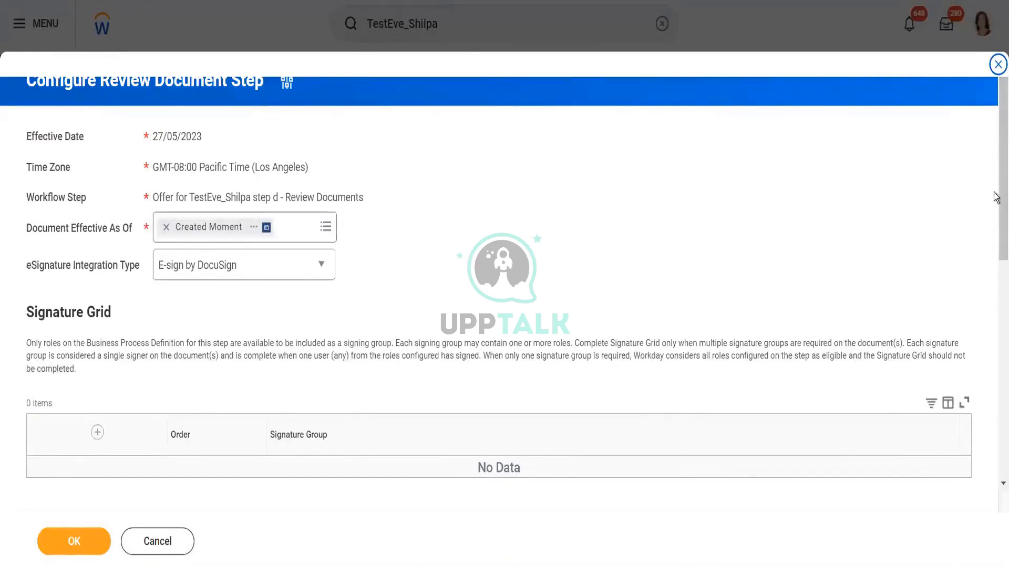
scroll(996, 198, "down", 4)
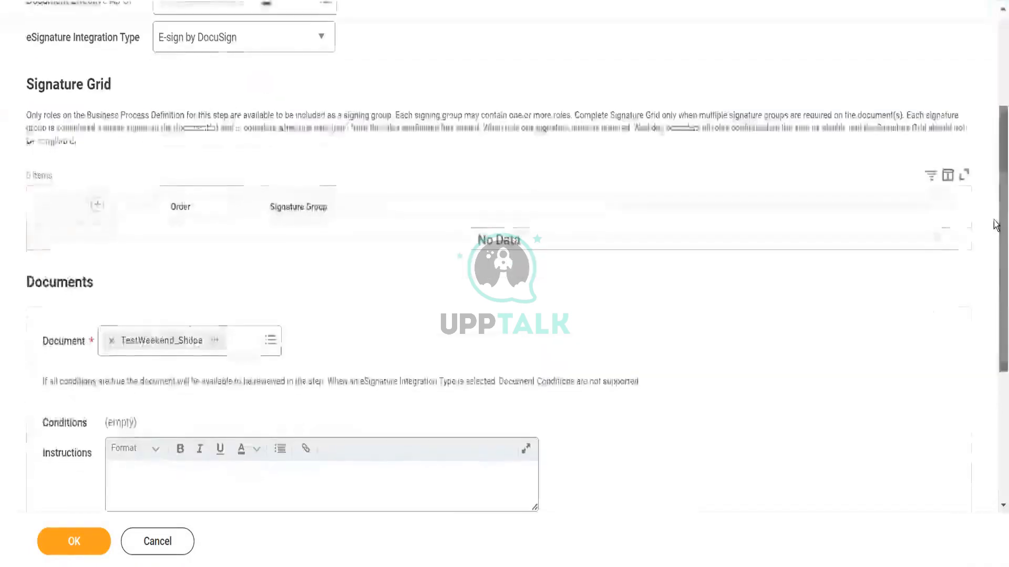
left_click(272, 47)
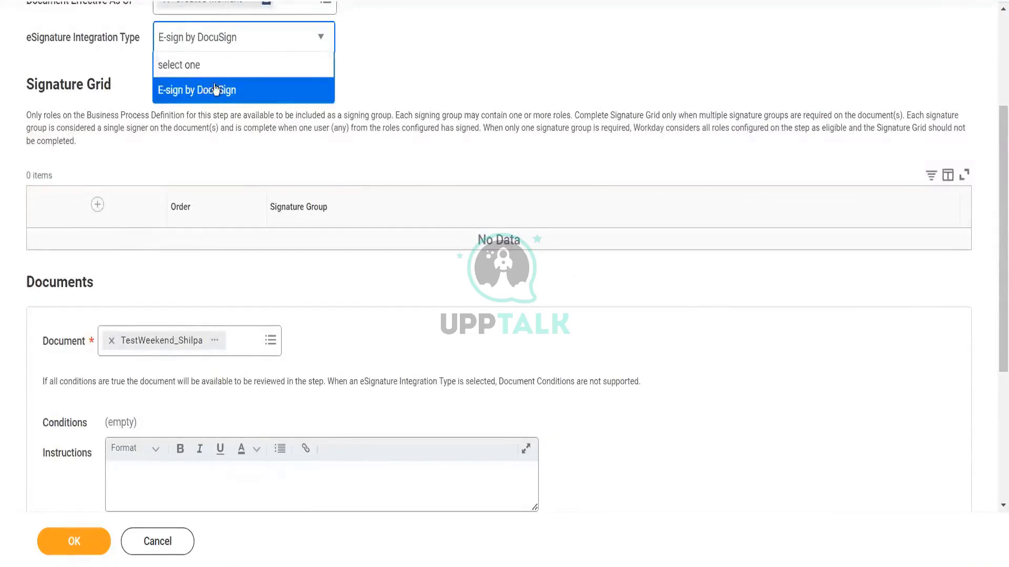
left_click(392, 62)
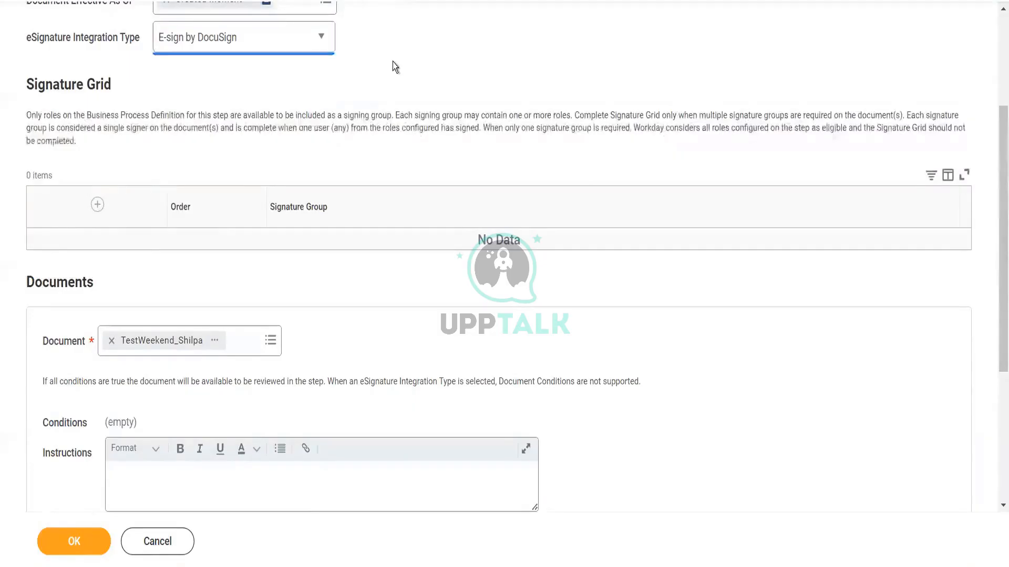
scroll(894, 212, "down", 2)
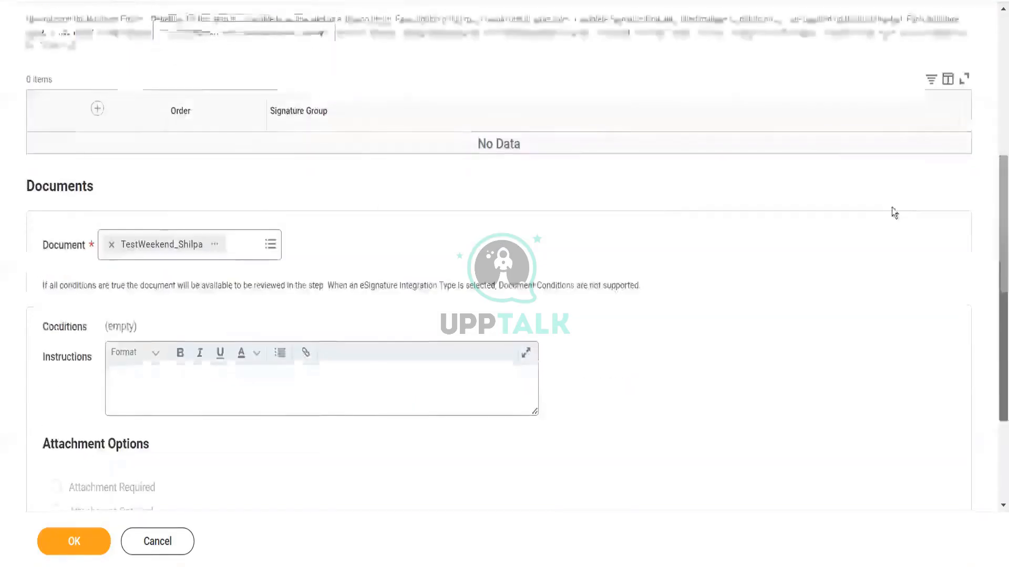
left_click(271, 245)
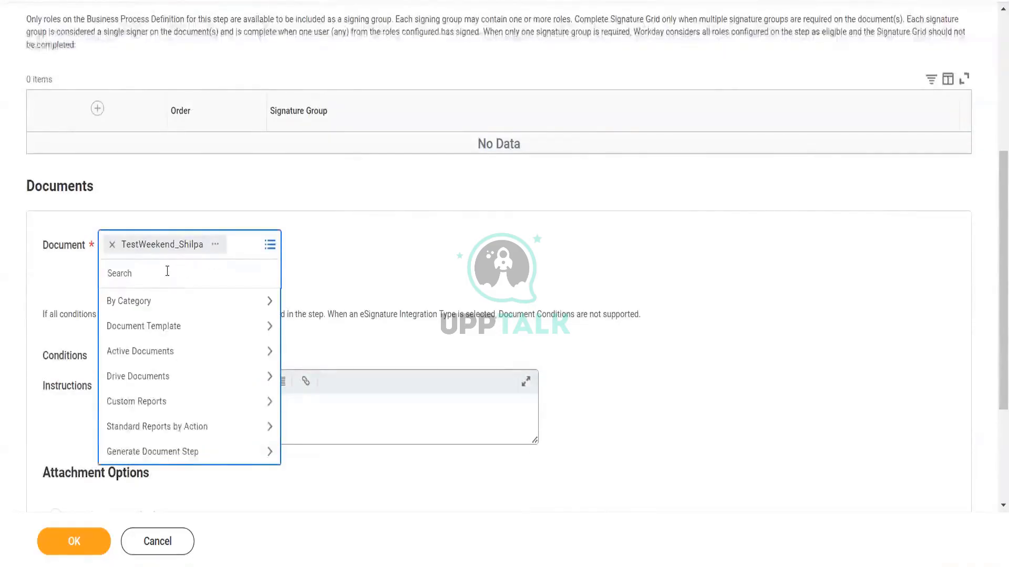
type("standard")
key("Return")
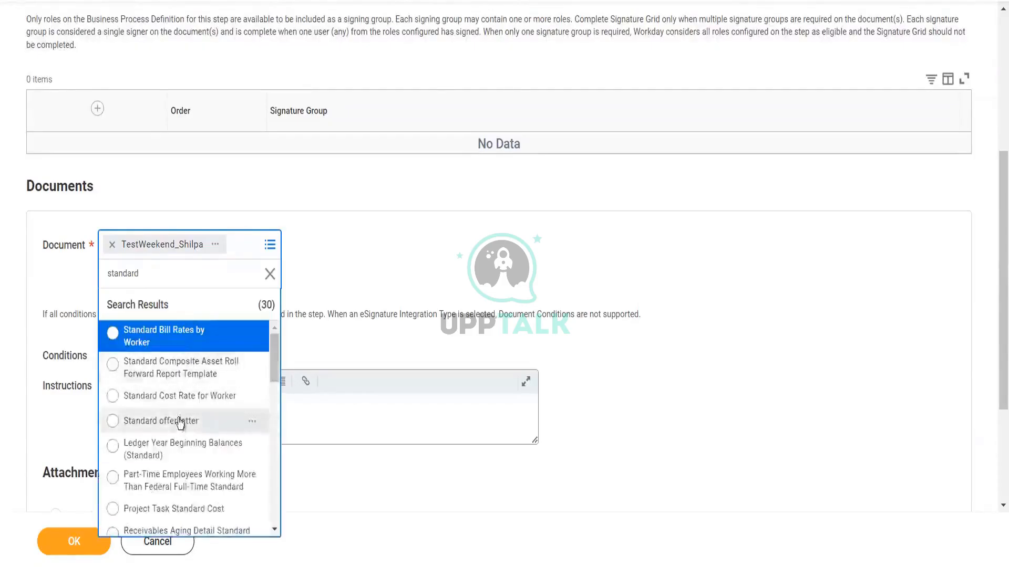
left_click(180, 421)
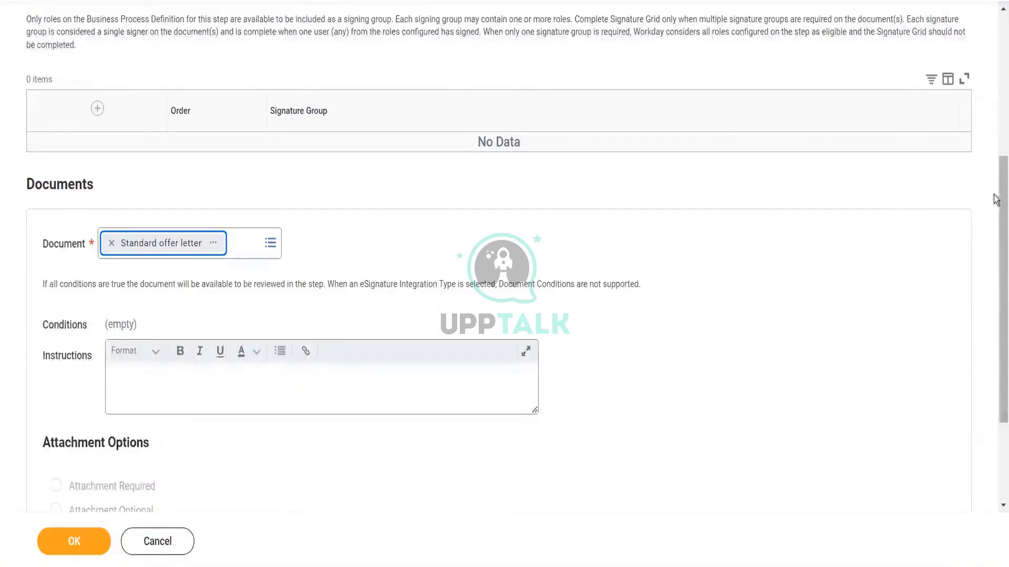
Step: Start entering instructions for the Standard offer letter in the Review Documents step
scroll(387, 320, "down", 2)
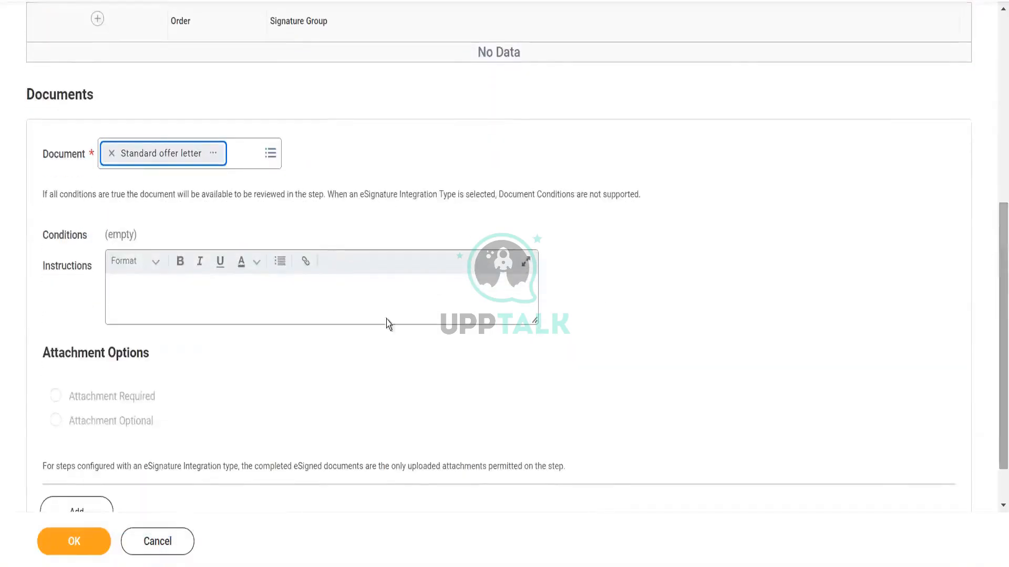
left_click(207, 293)
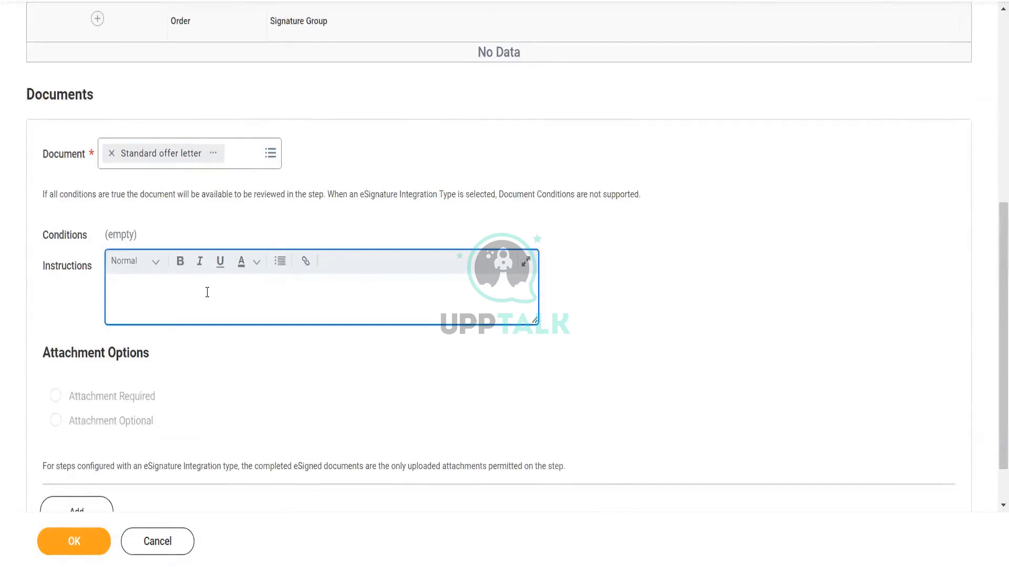
scroll(992, 308, "down", 1)
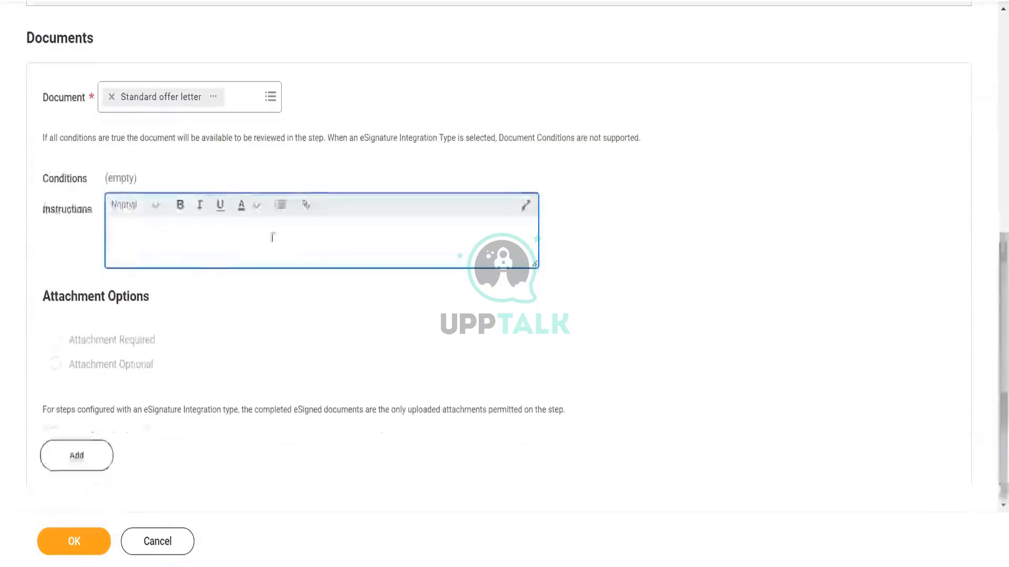
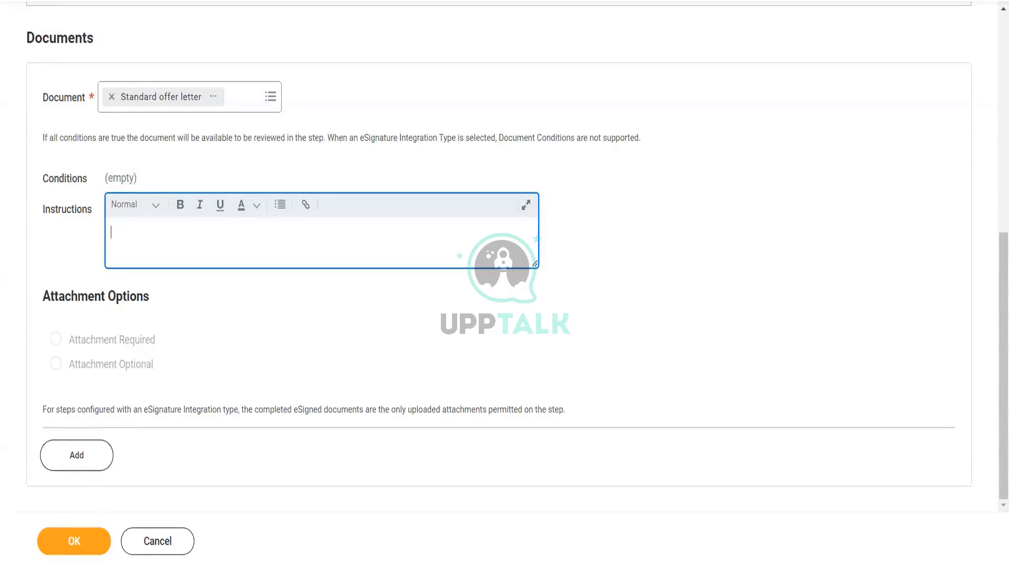
Step: Save the Review Documents step configuration, keeping the Run As User, and finish
left_click(84, 545)
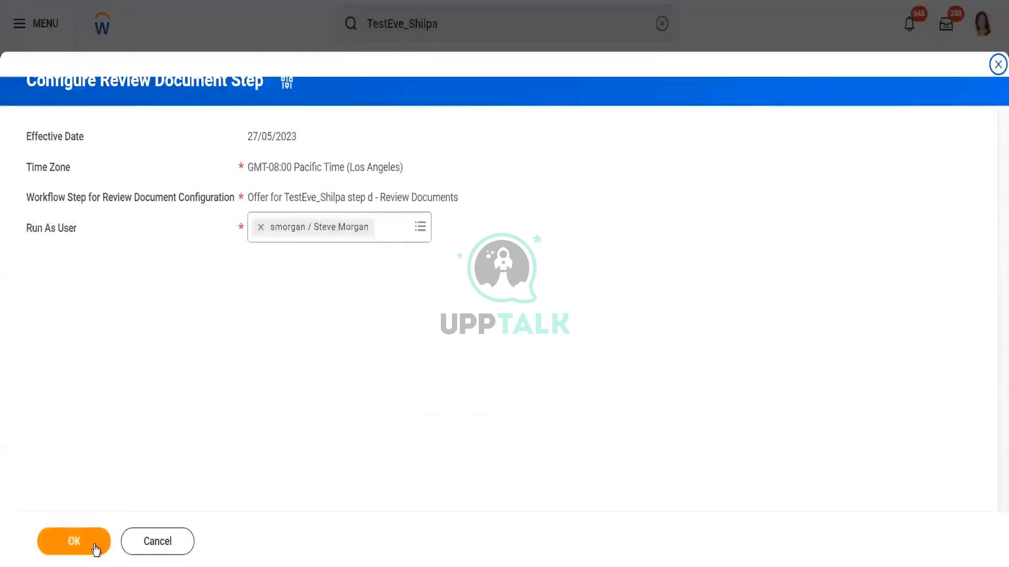
left_click(95, 549)
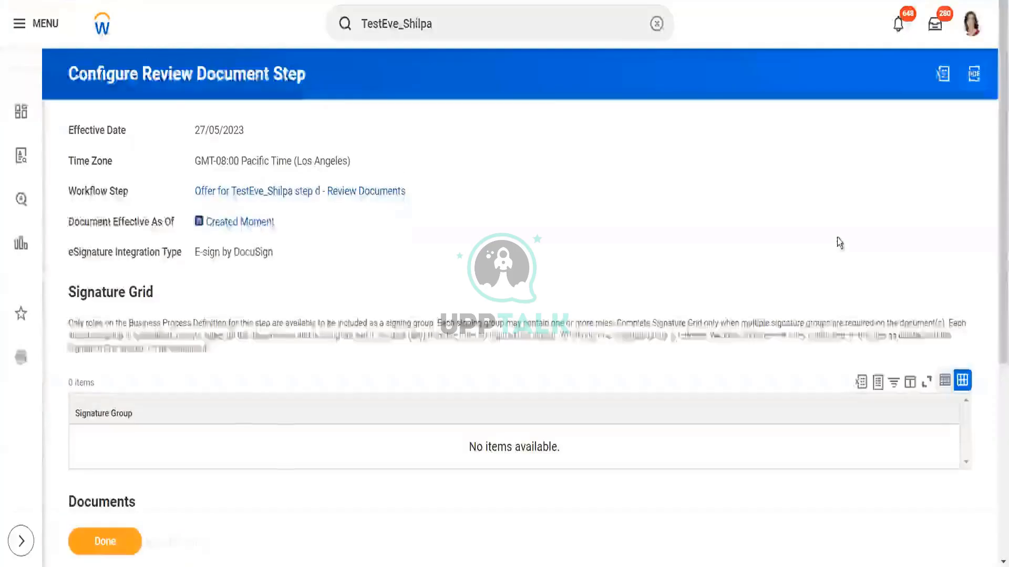
left_click(105, 541)
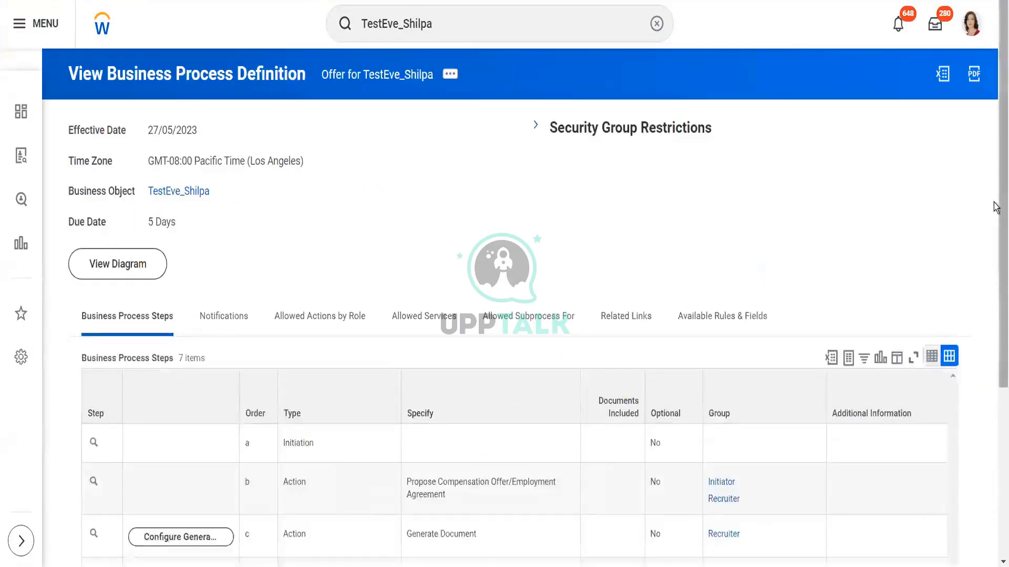
Step: Open the TestEve_Shilpa supervisory organization and start creating, copying or linking a business process definition
scroll(995, 206, "down", 5)
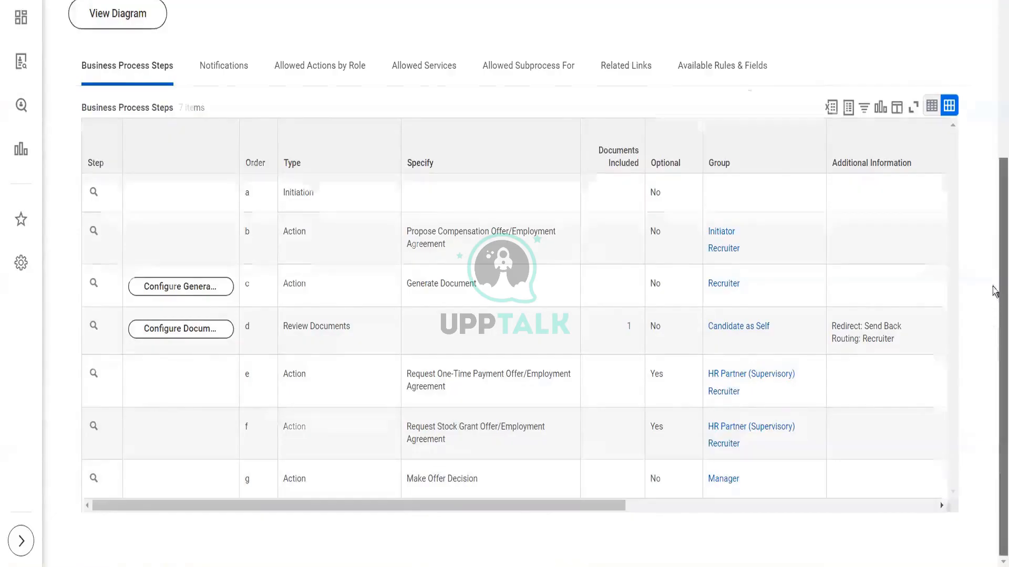
scroll(992, 288, "up", 3)
scroll(988, 234, "up", 1)
scroll(988, 234, "down", 1)
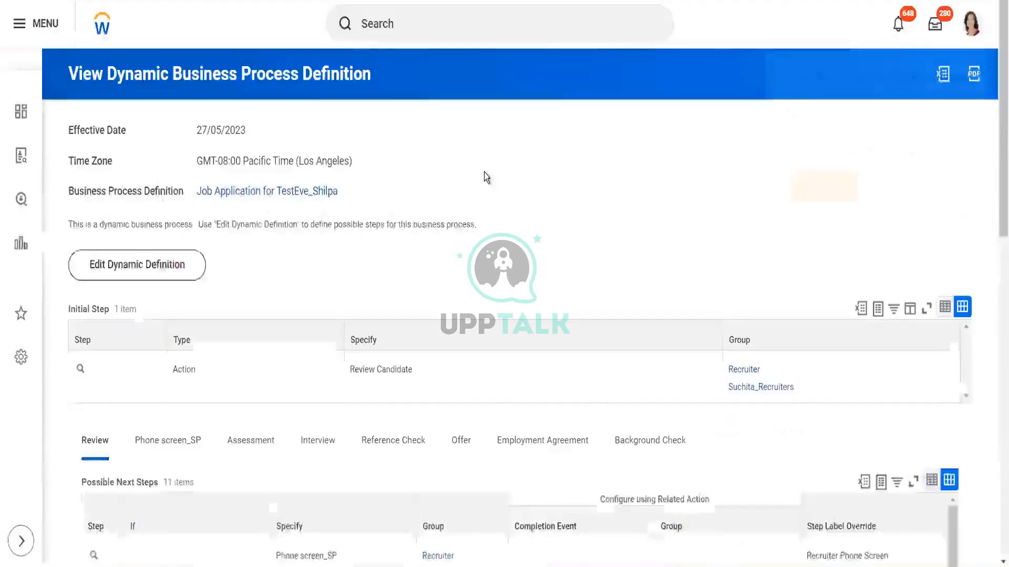
left_click(501, 440)
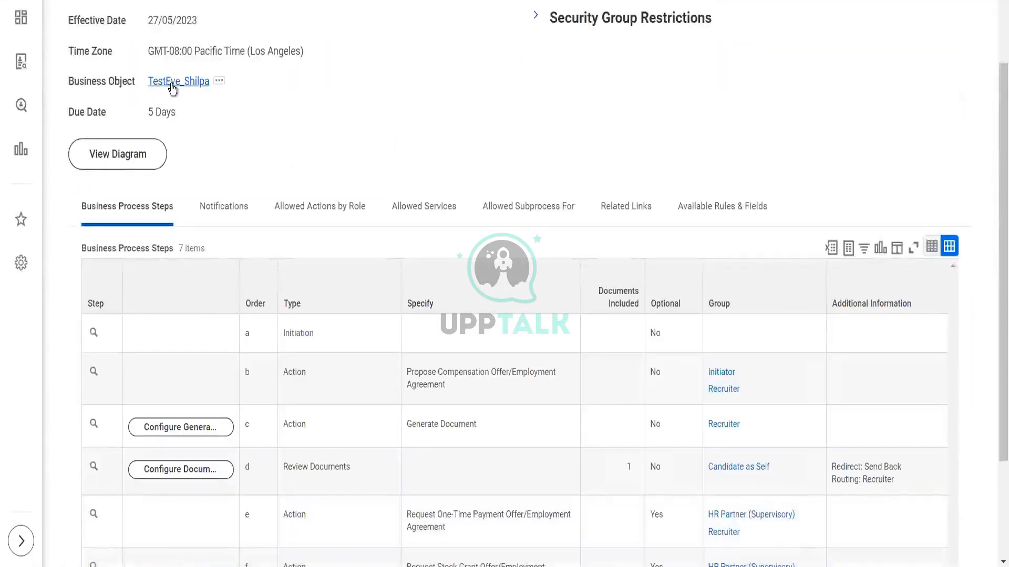
left_click(173, 84)
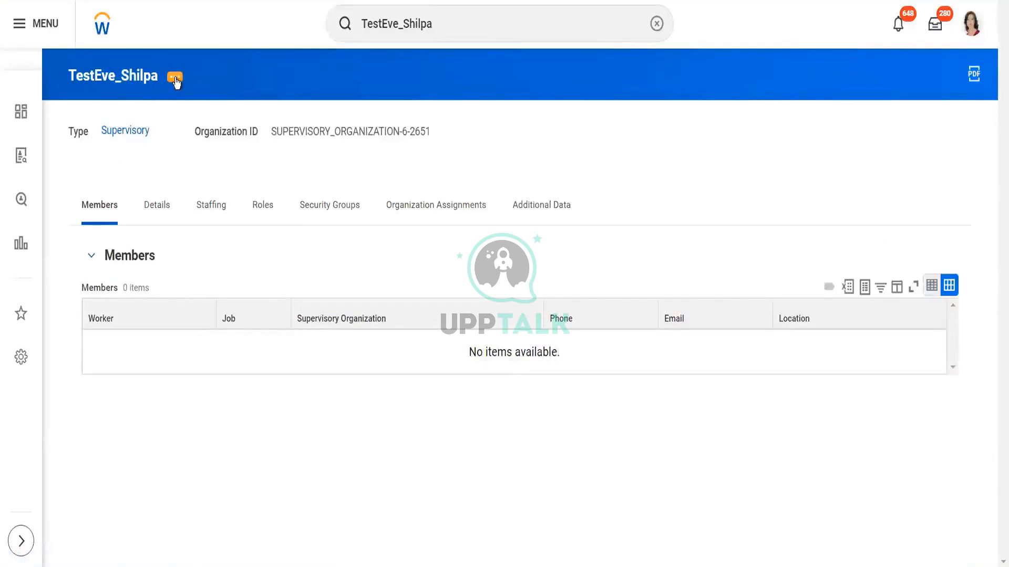
left_click(174, 79)
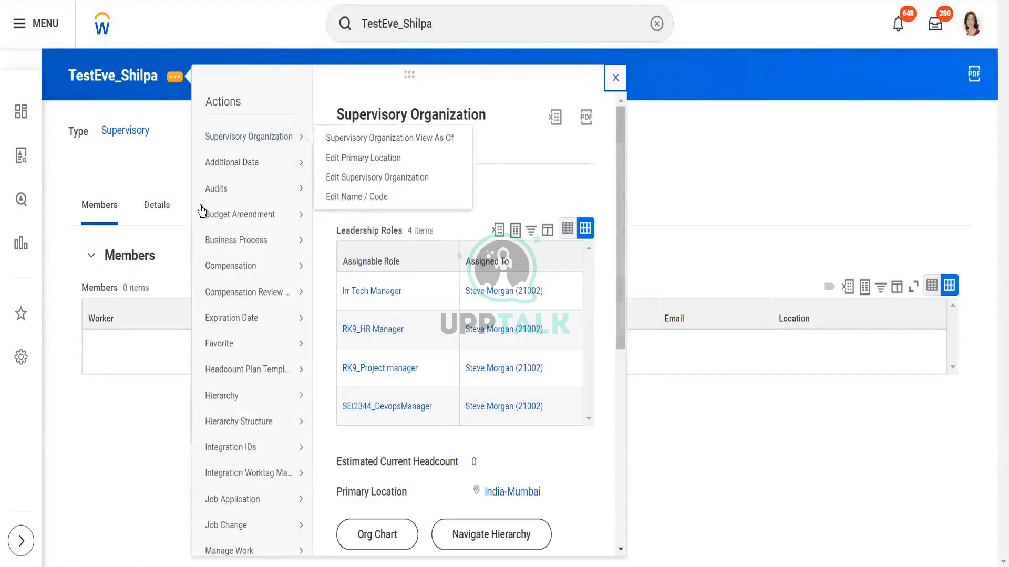
mouse_move(251, 243)
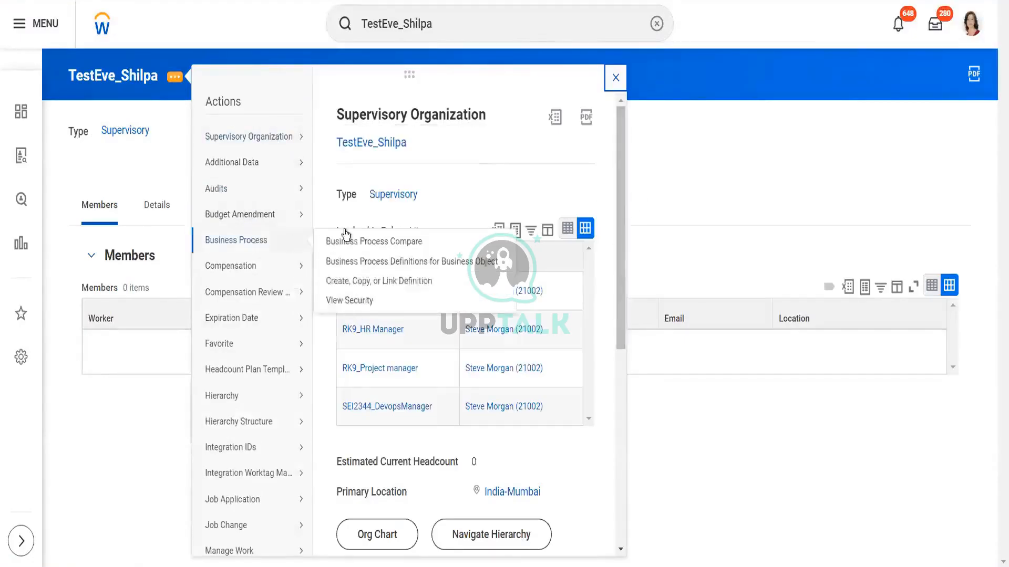
left_click(366, 283)
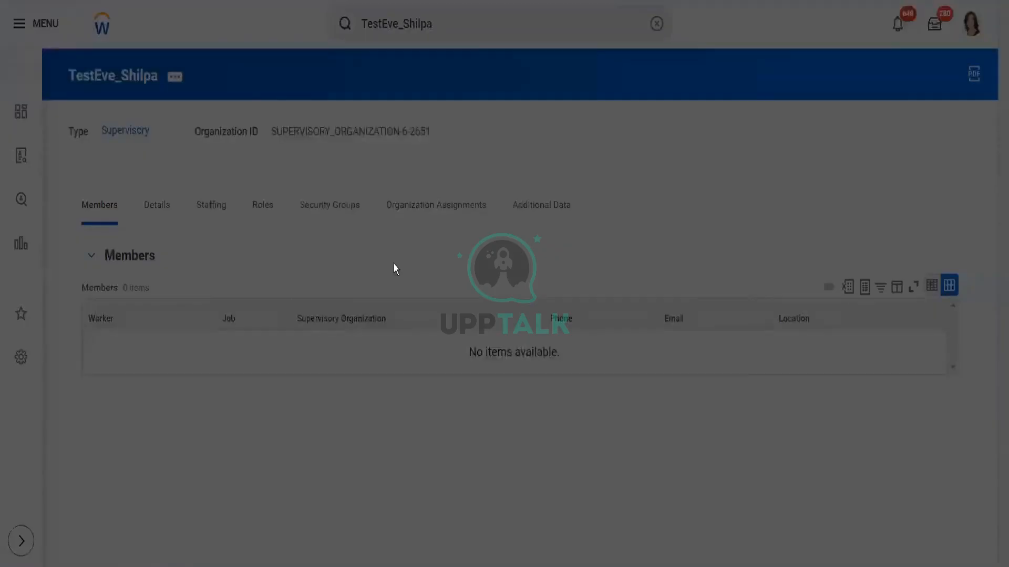
Step: Set the business process type to Employment Agreement
left_click(455, 291)
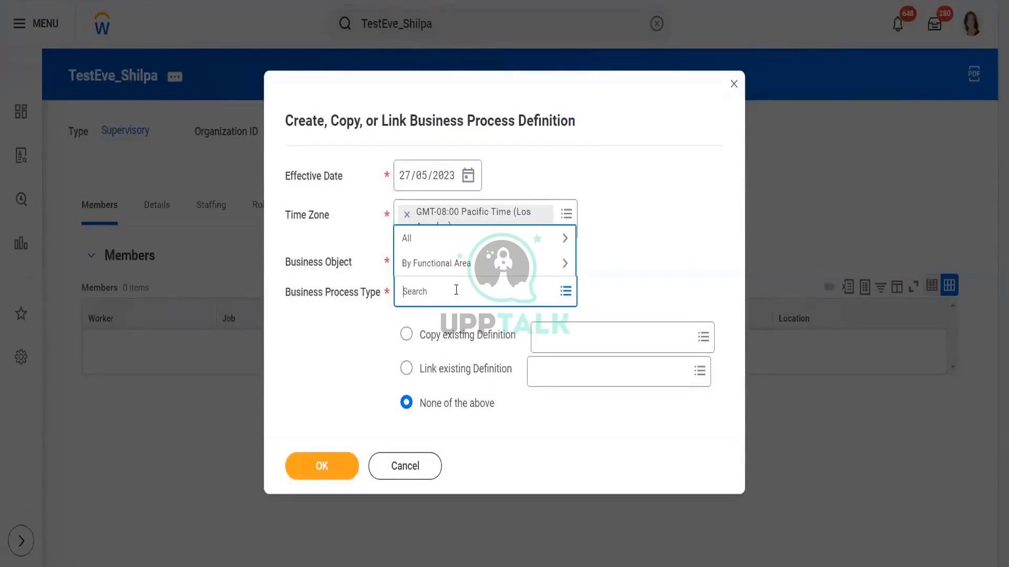
type("emplo agree")
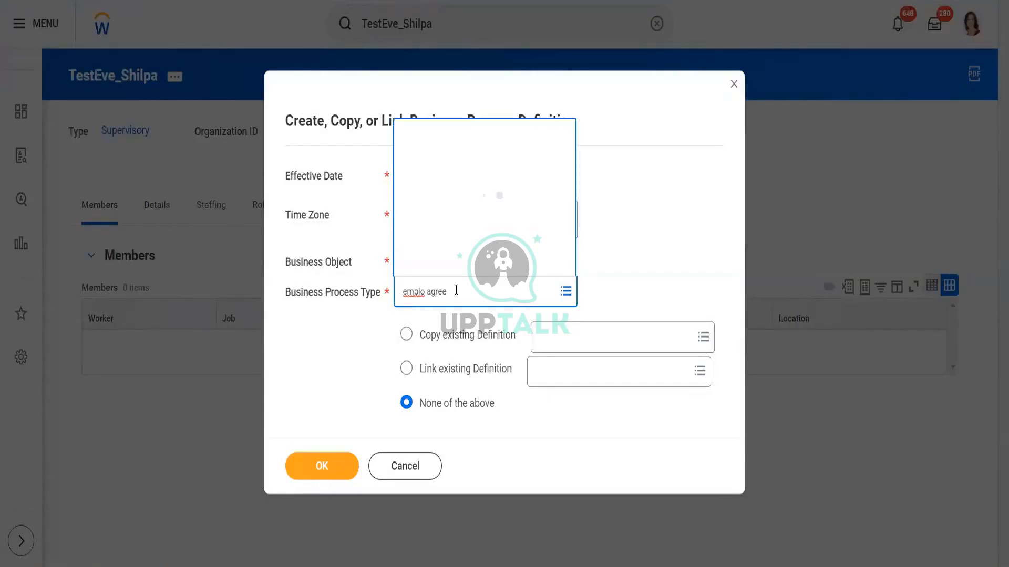
left_click(450, 150)
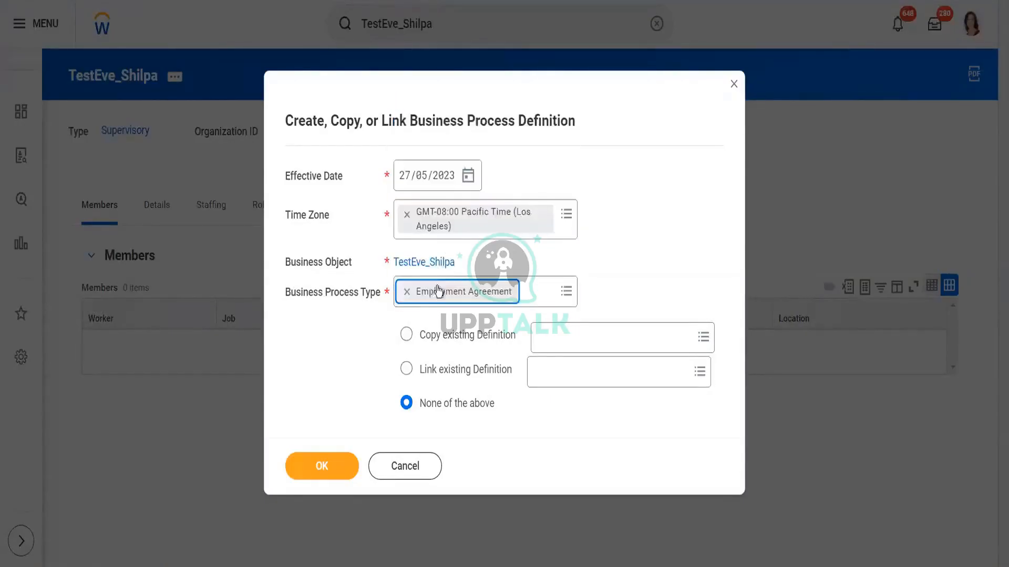
Step: Choose to copy the existing definition Employment Agreement (Default Definition)
left_click(406, 334)
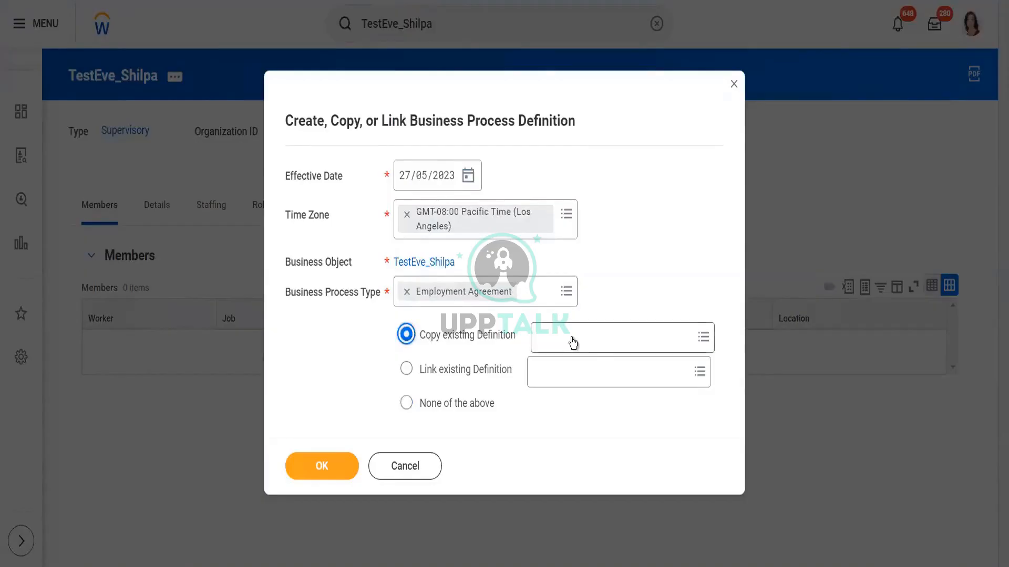
left_click(573, 343)
type("emplo")
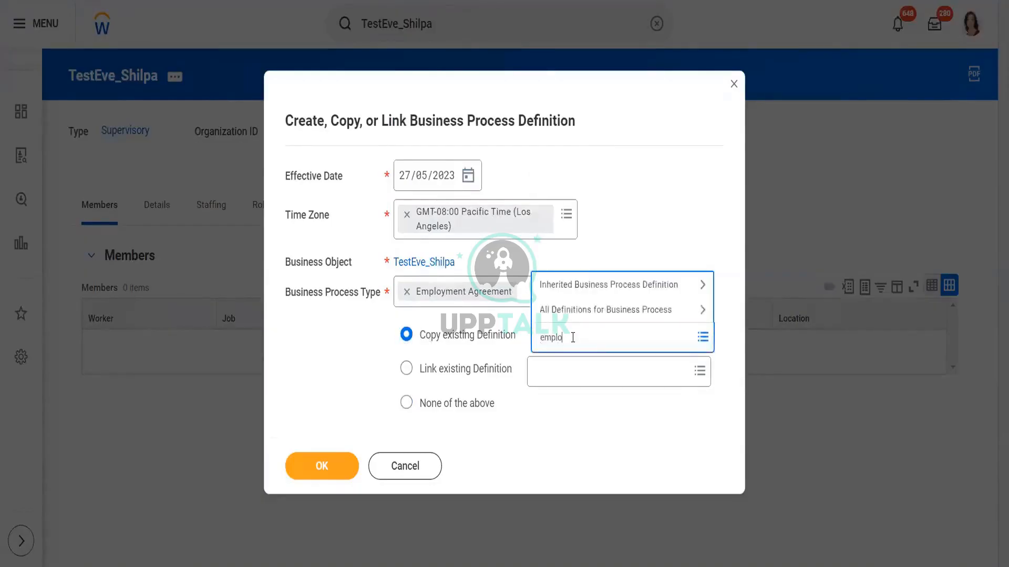
type("ye agree")
key("Return")
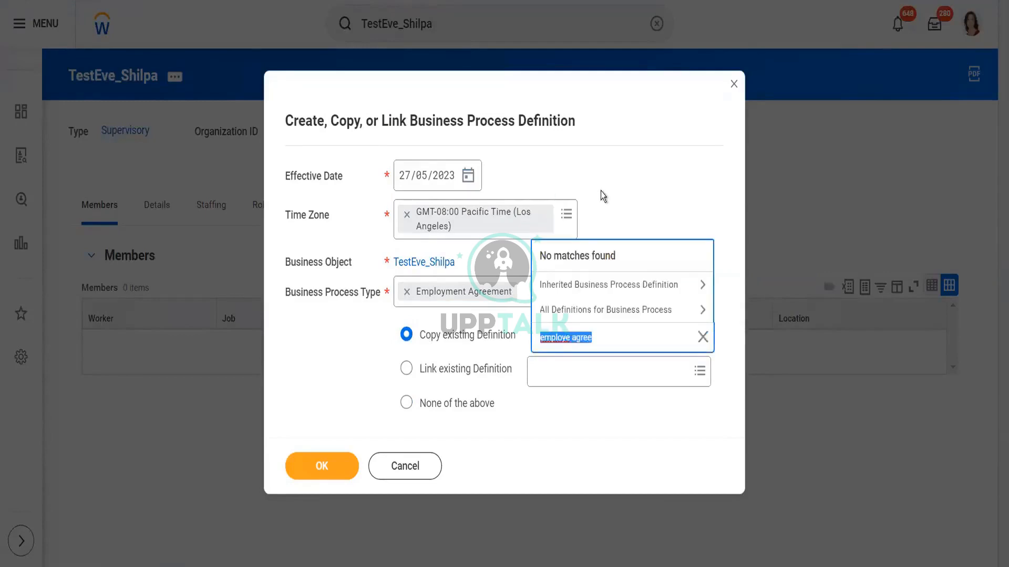
left_click(607, 333)
key("BackSpace")
key("BackSpace")
key("BackSpace")
key("BackSpace")
key("BackSpace")
key("BackSpace")
key("BackSpace")
key("BackSpace")
key("BackSpace")
key("BackSpace")
key("BackSpace")
key("BackSpace")
key("BackSpace")
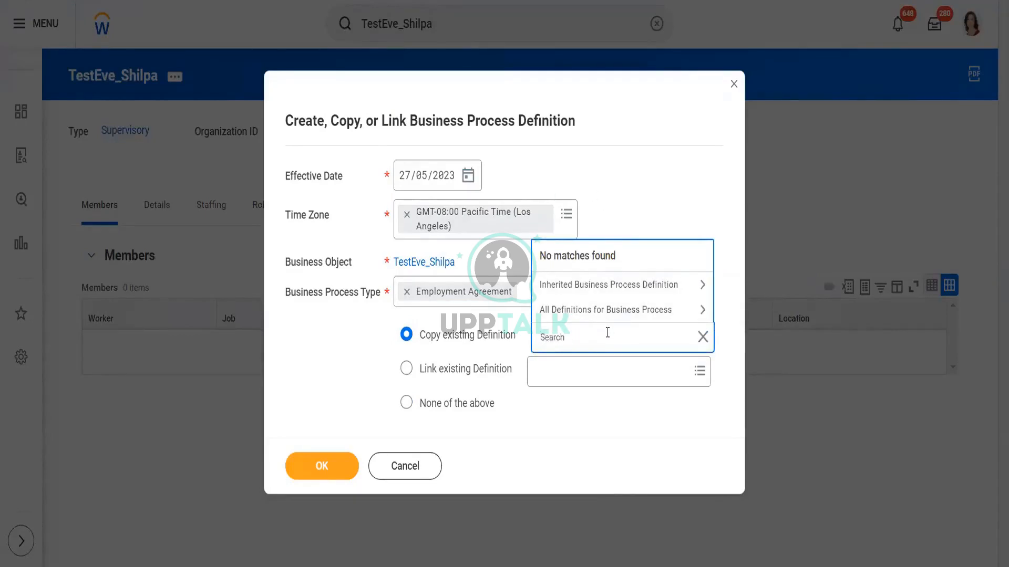
type("empl")
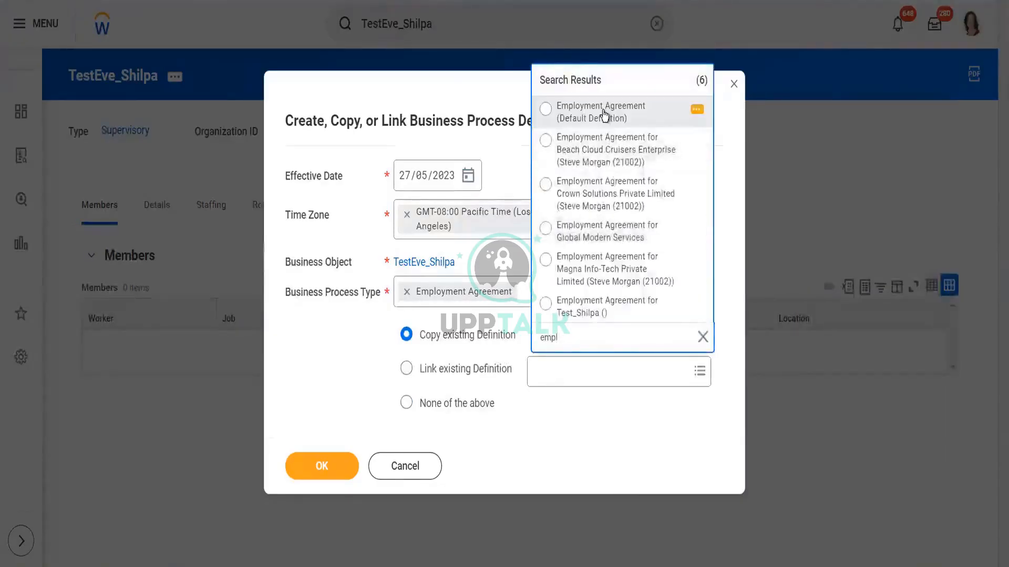
left_click(601, 111)
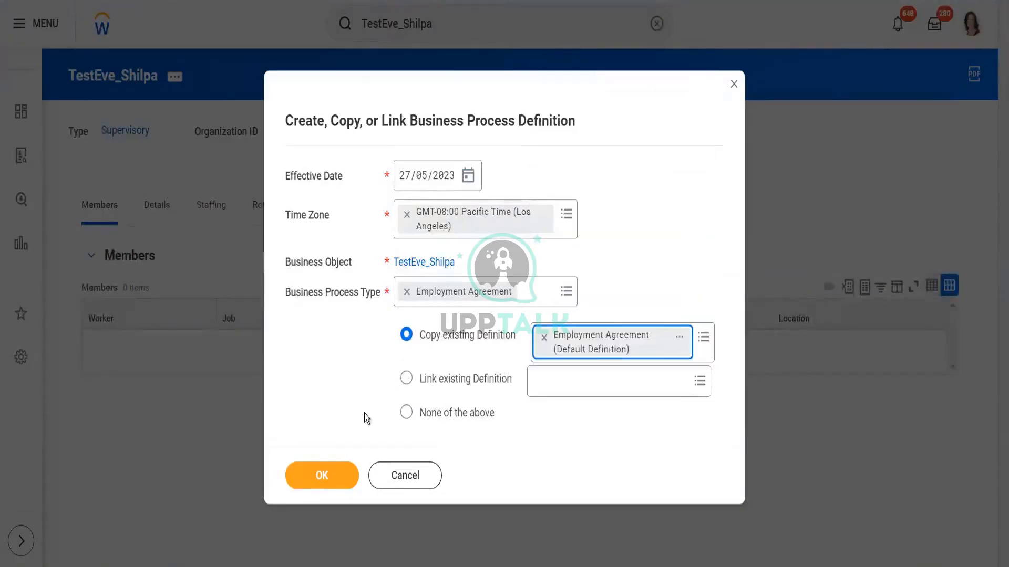
Step: Create the copied Employment Agreement definition for TestEve_Shilpa after reviewing its business process steps
left_click(313, 482)
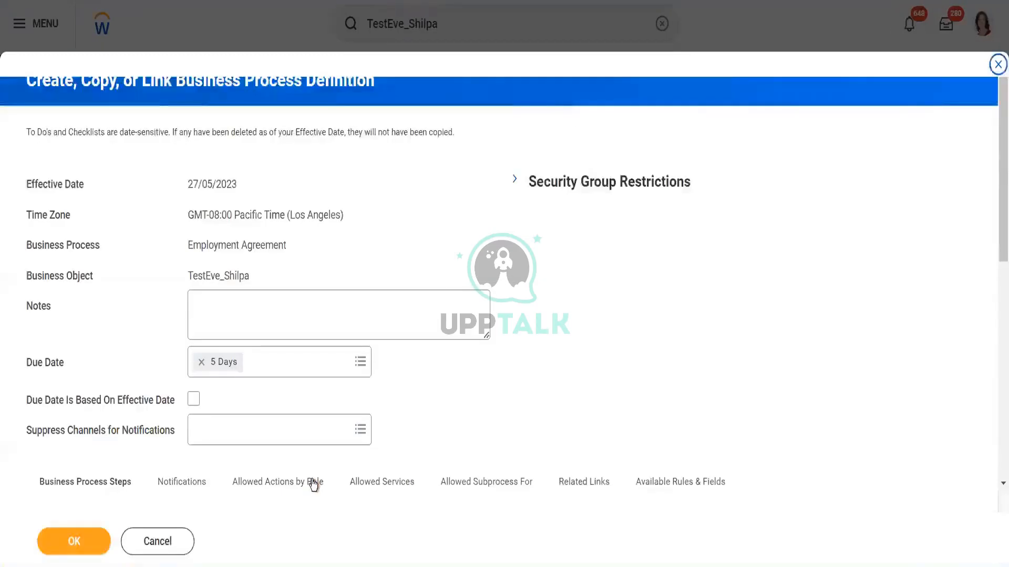
left_click_drag(999, 179, 995, 373)
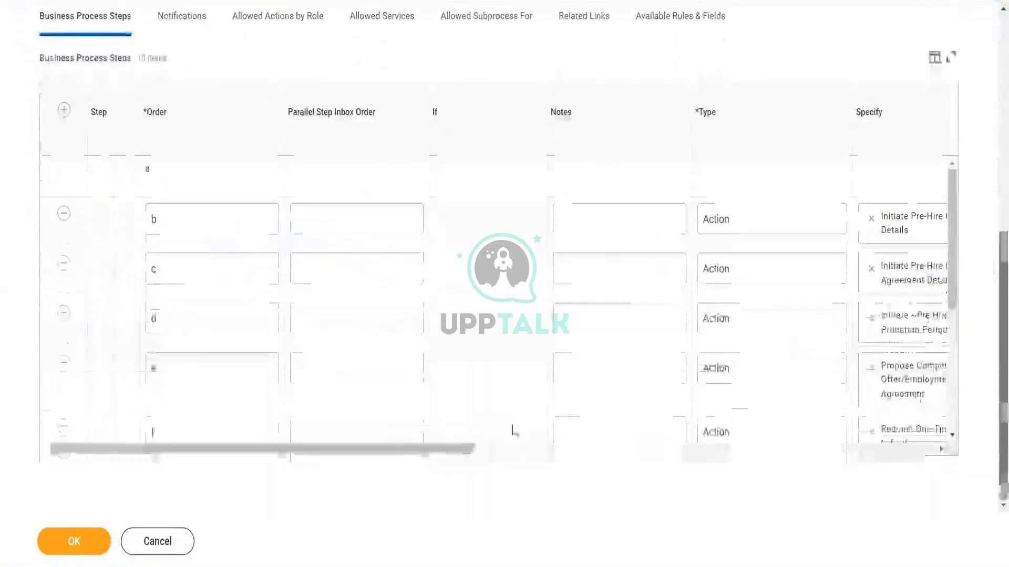
left_click_drag(452, 447, 691, 430)
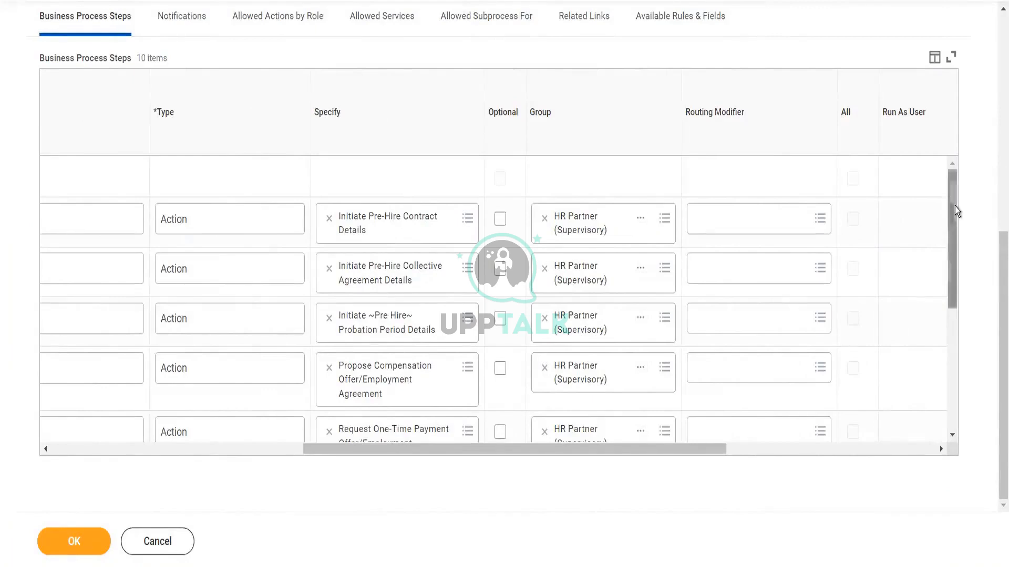
scroll(956, 215, "down", 1)
left_click_drag(960, 231, 954, 341)
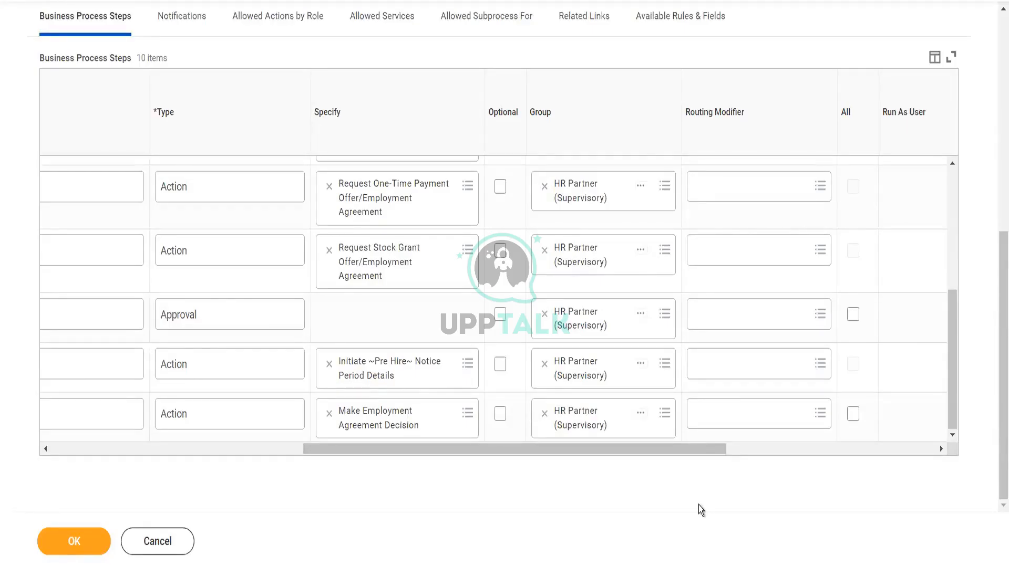
left_click(97, 547)
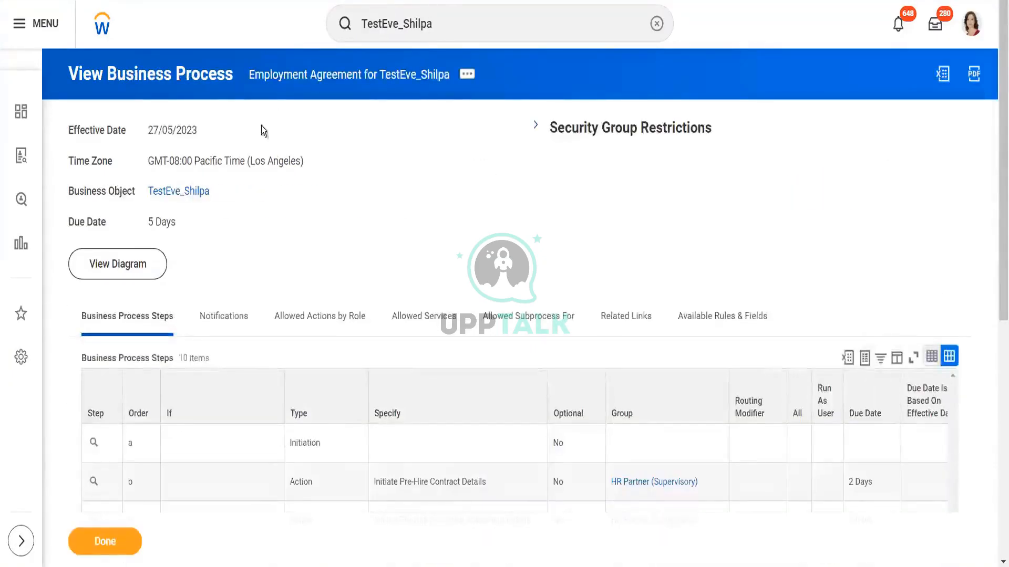
Step: Start creating, copying or linking another business process definition for the TestEve_Shilpa organization
left_click(196, 195)
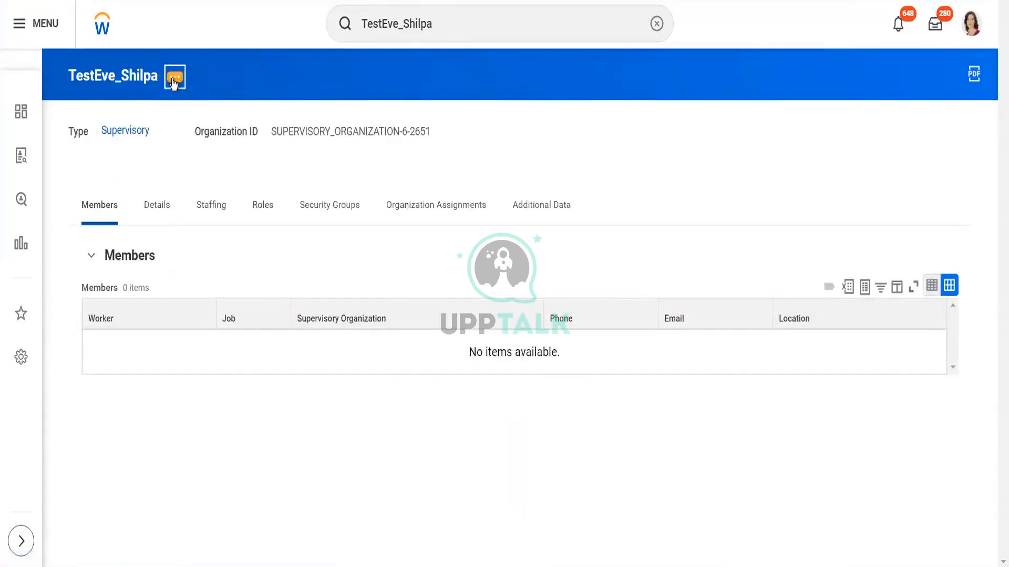
left_click(174, 83)
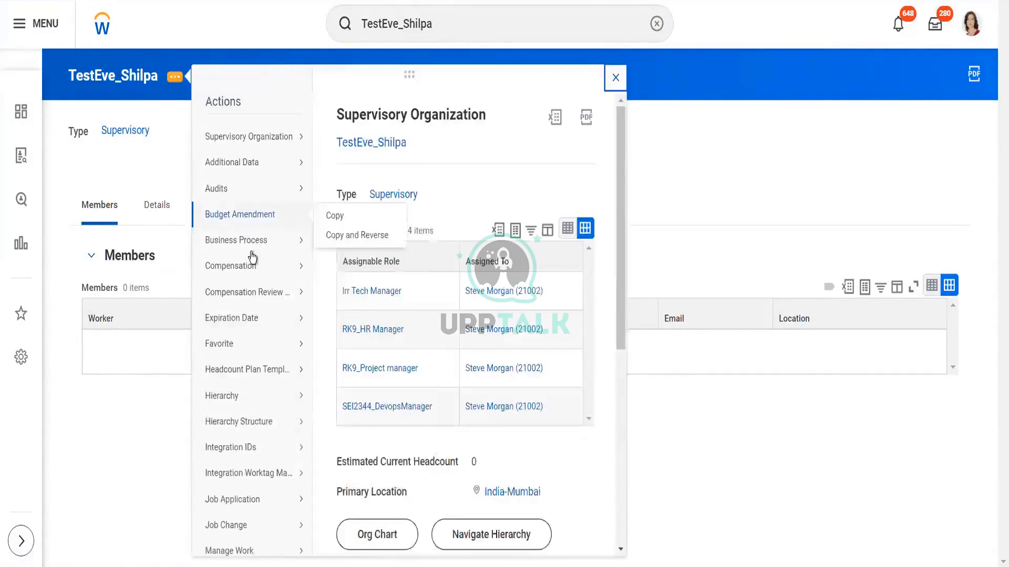
mouse_move(252, 240)
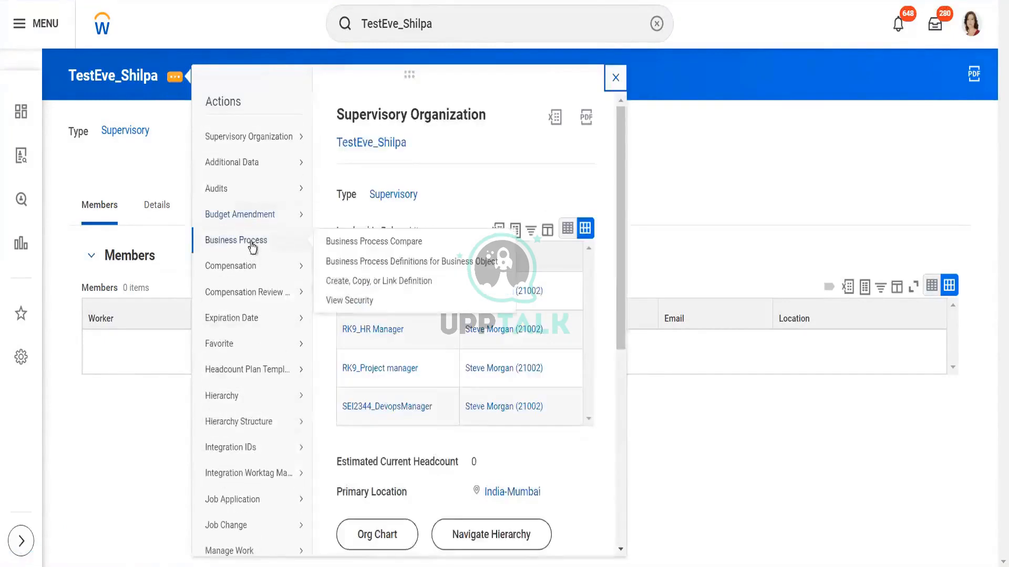
left_click(335, 286)
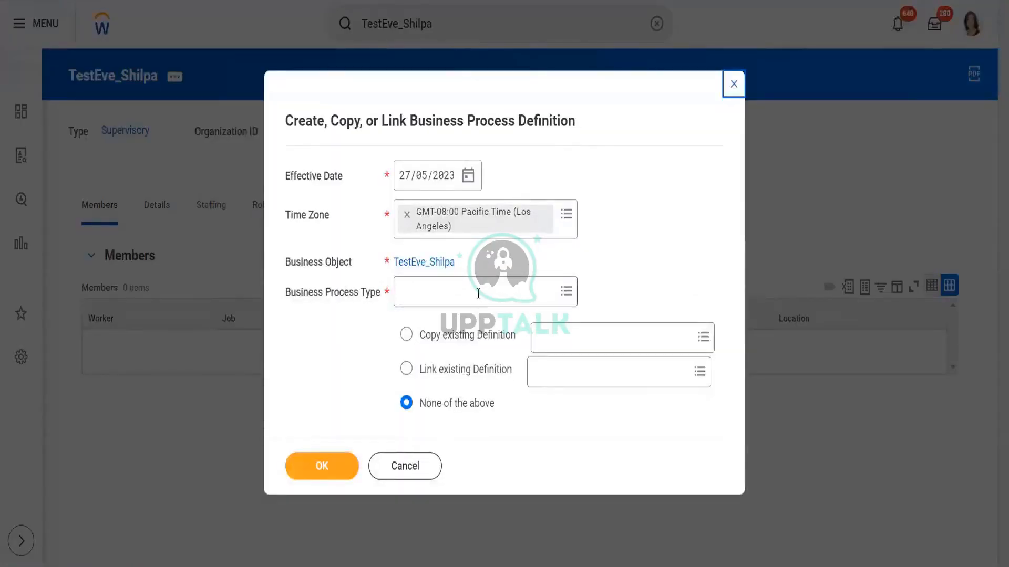
Step: Set the business process type to Background Check
left_click(478, 294)
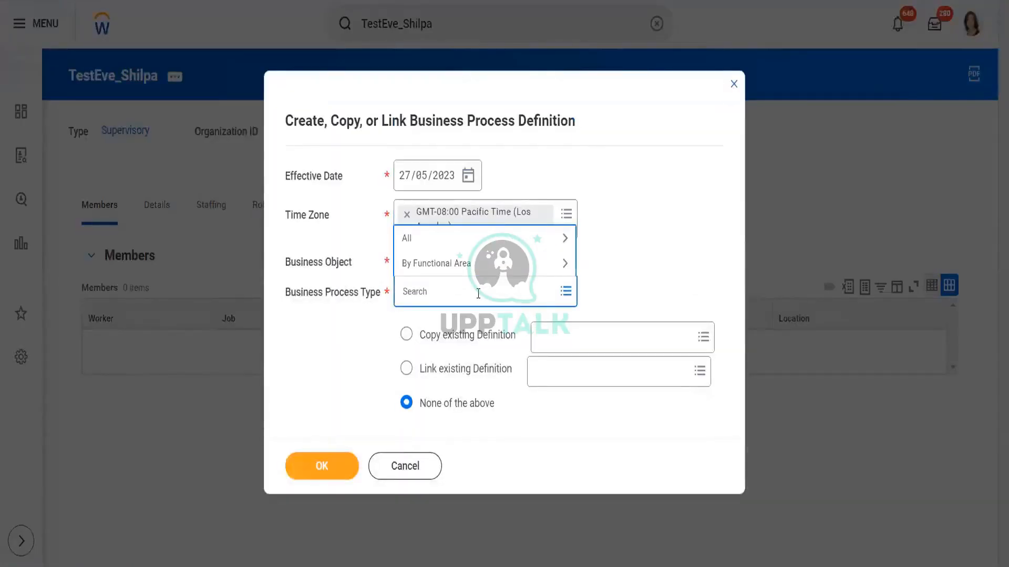
type("backgr")
key("Return")
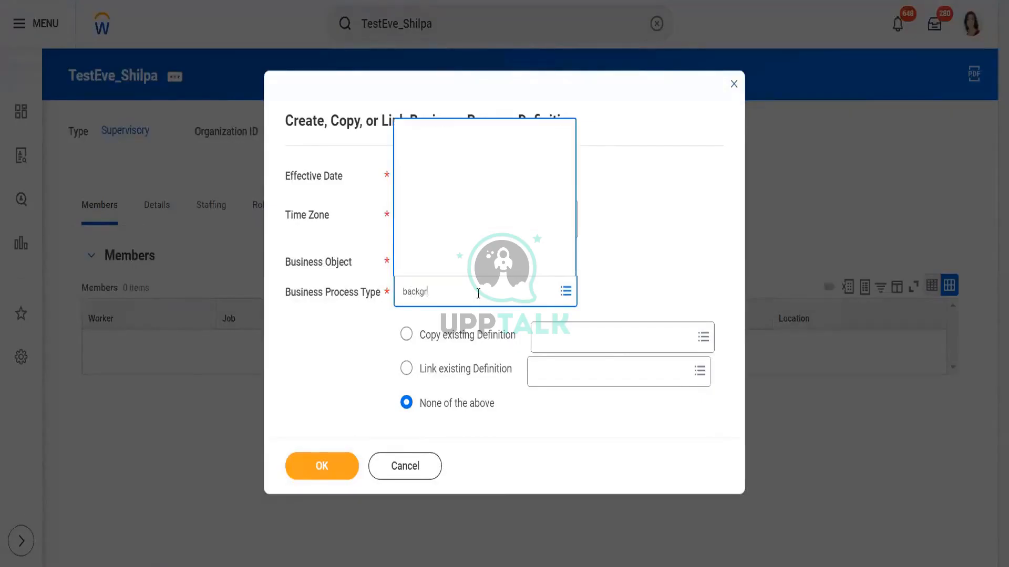
Step: Choose to copy the existing definition Background Check (Default Definition) and confirm
left_click(580, 337)
type("ba")
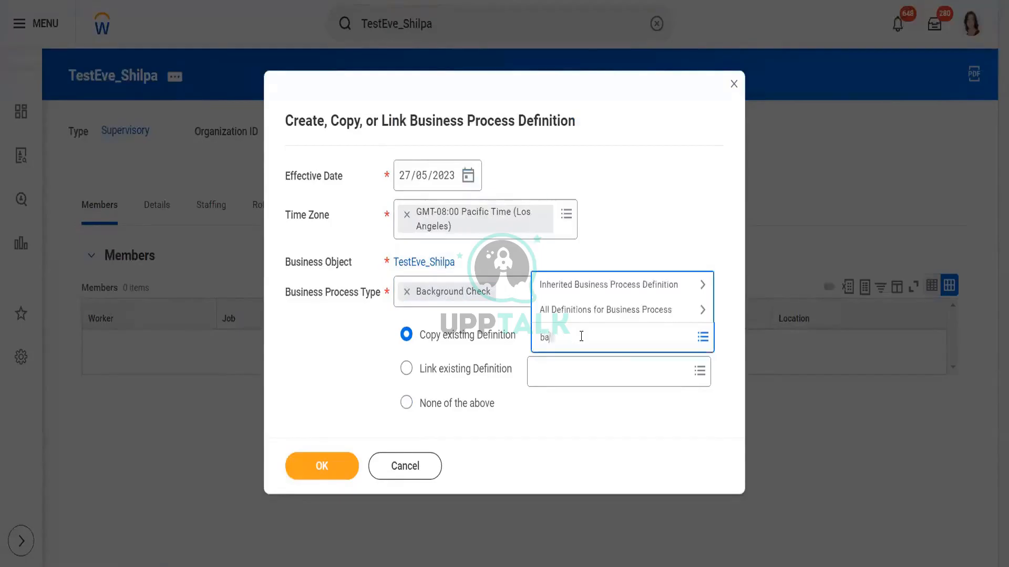
type("ckgrou check")
key("Return")
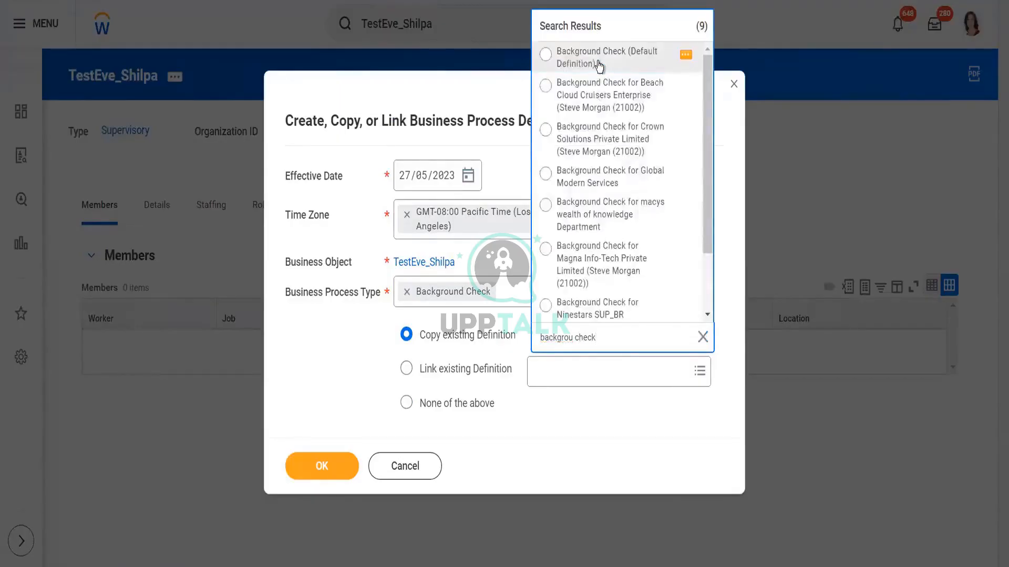
left_click(598, 62)
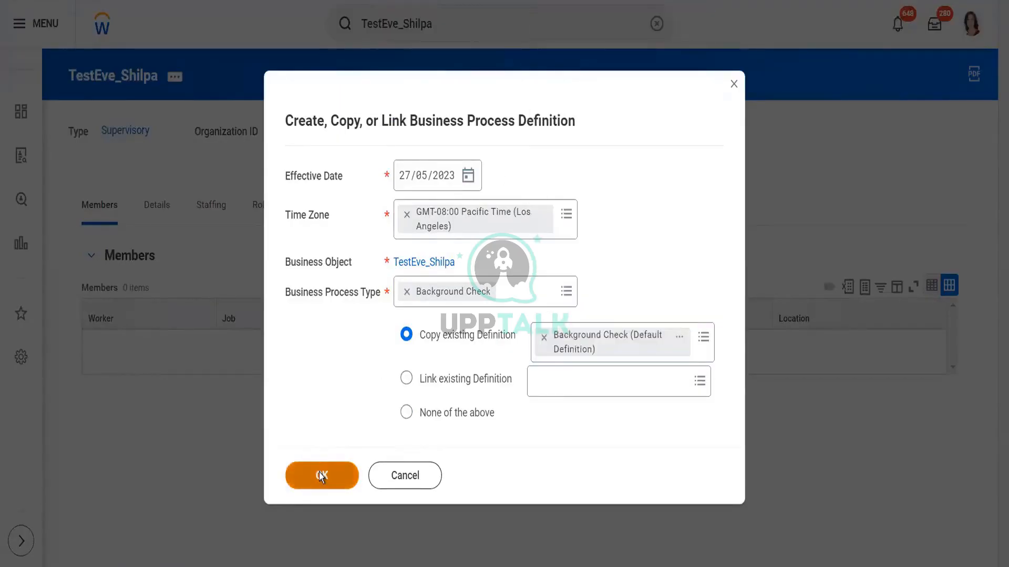
left_click(319, 473)
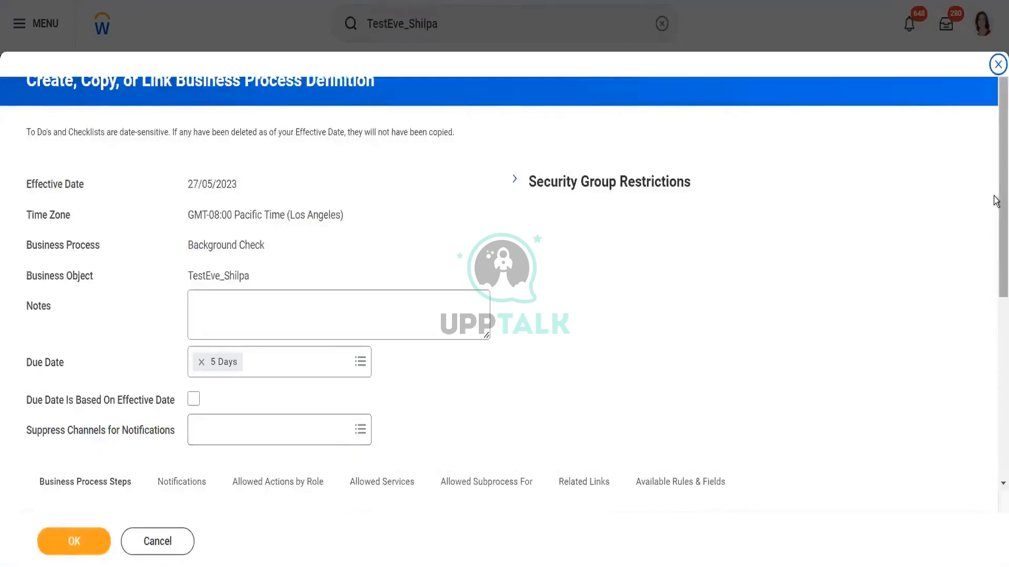
Step: Add a new business process step with type Integration to the copied Background Check definition
left_click_drag(997, 234, 997, 452)
left_click_drag(494, 449, 606, 440)
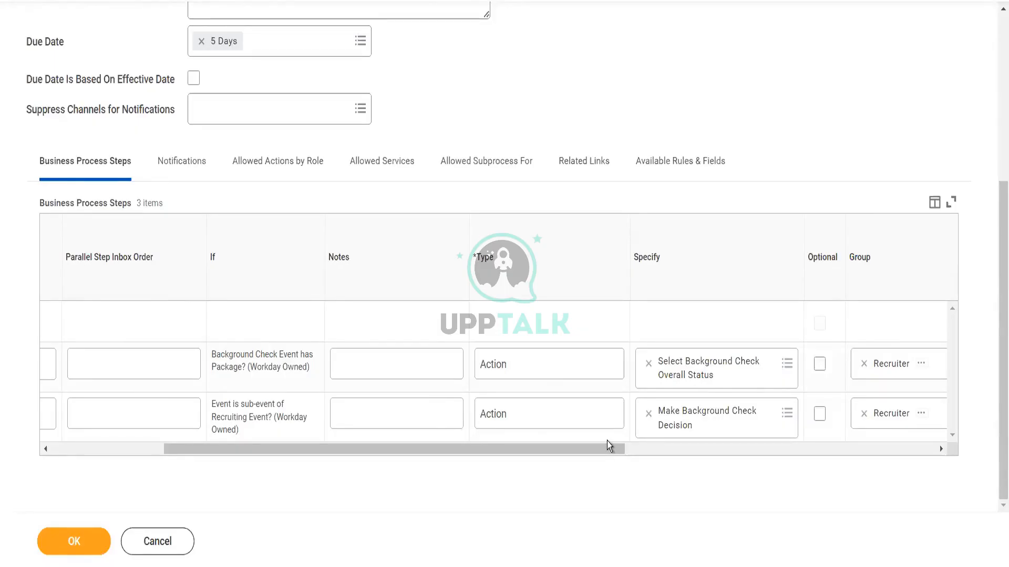
left_click_drag(591, 453, 358, 455)
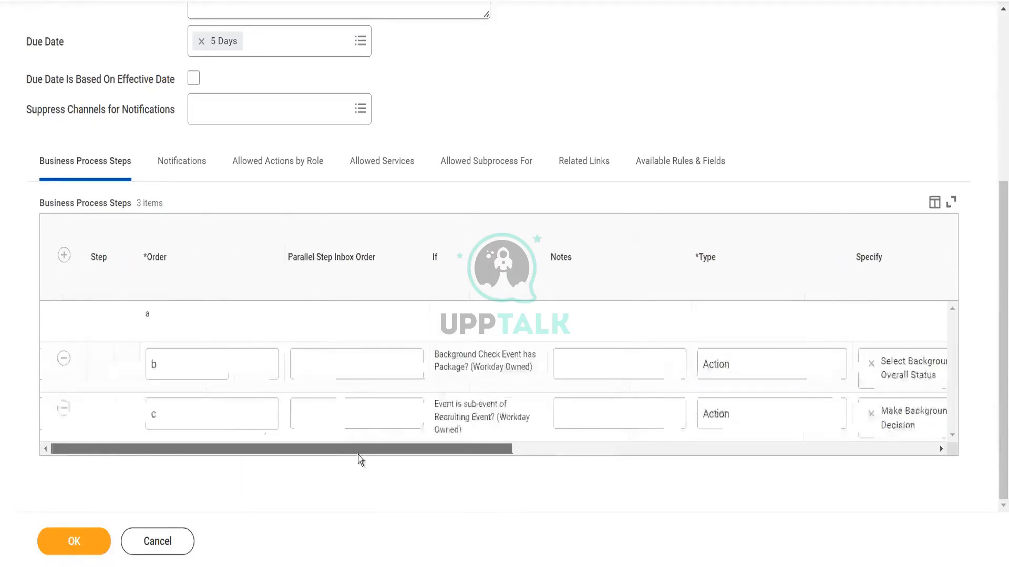
left_click(65, 256)
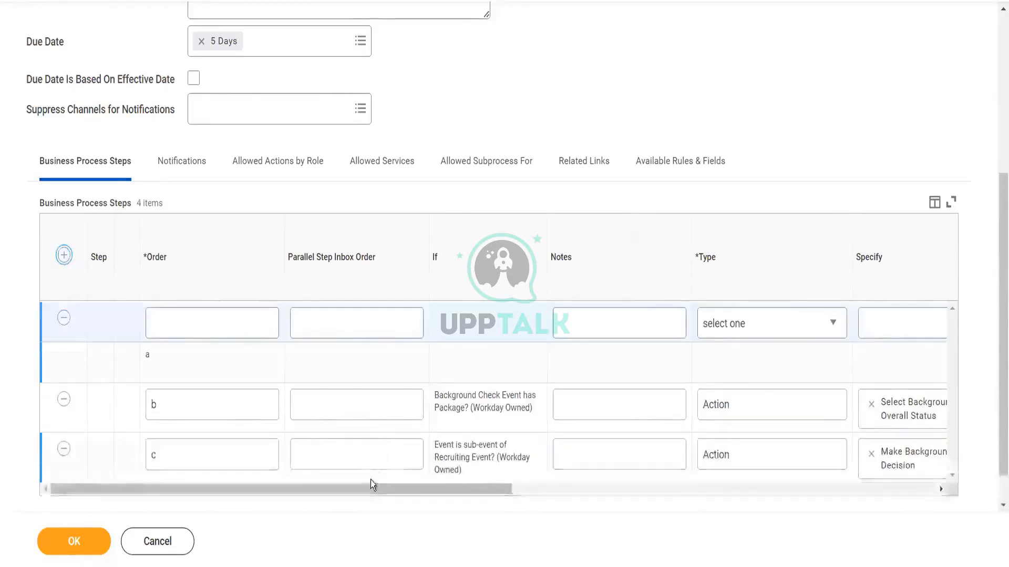
left_click_drag(370, 493, 528, 494)
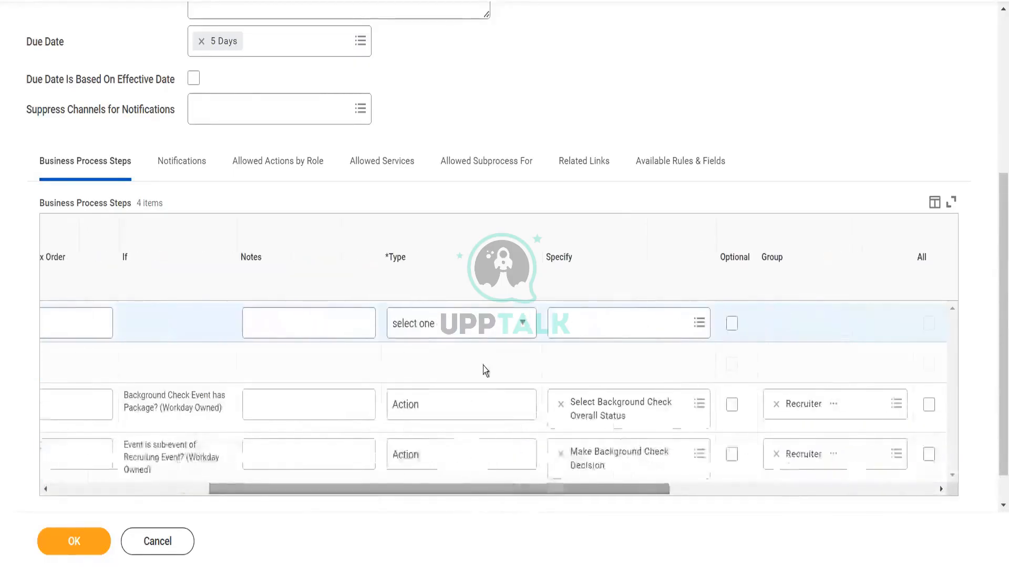
left_click(475, 325)
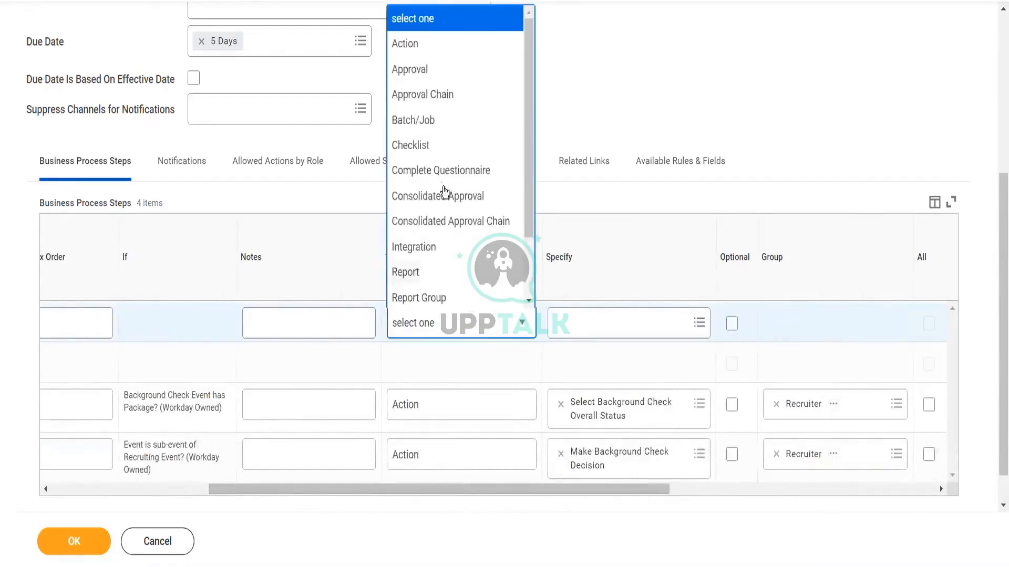
left_click(440, 247)
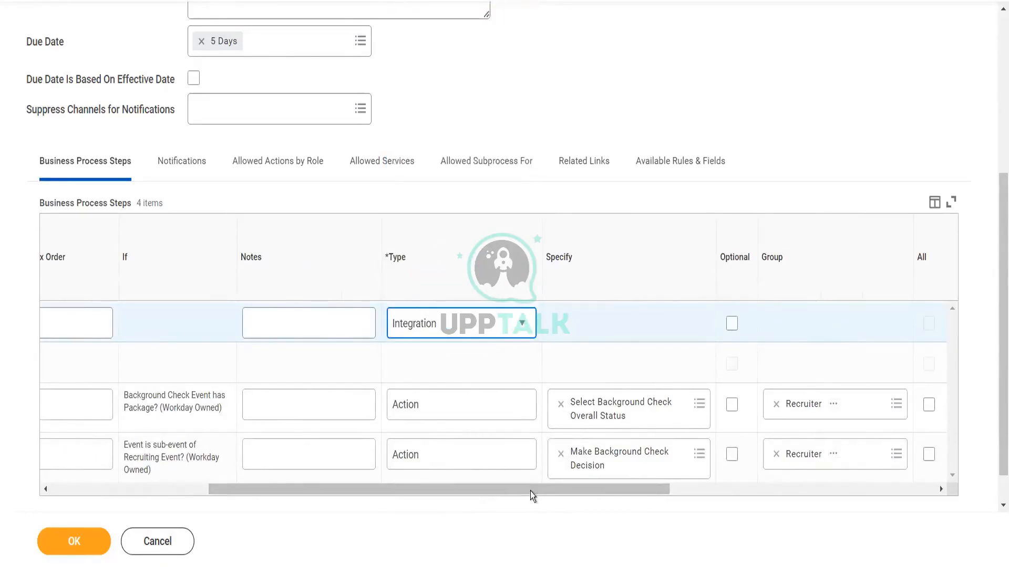
Step: Remove the newly added step and submit the copied Background Check definition for TestEve_Shilpa
left_click_drag(530, 490, 263, 537)
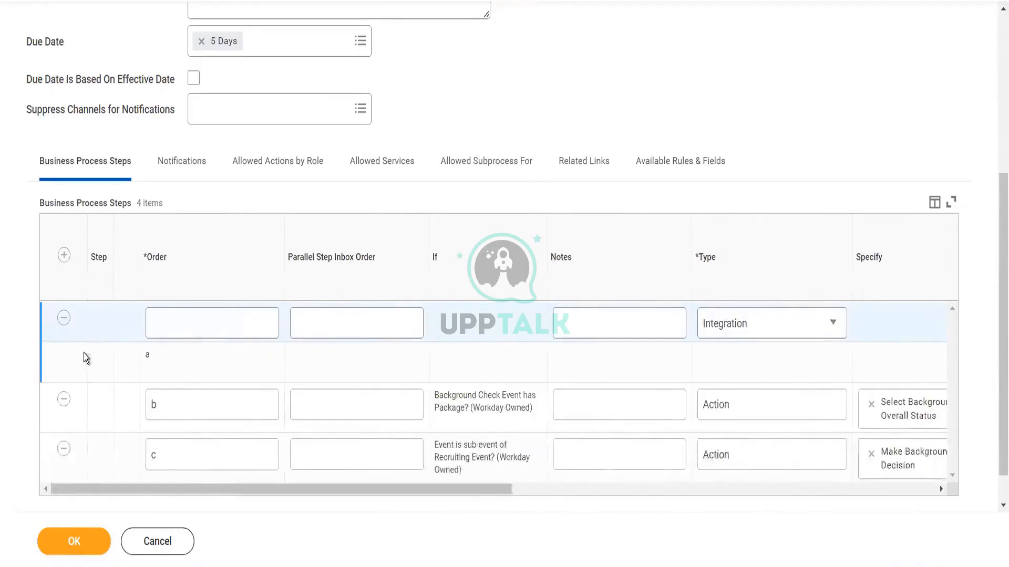
left_click(63, 318)
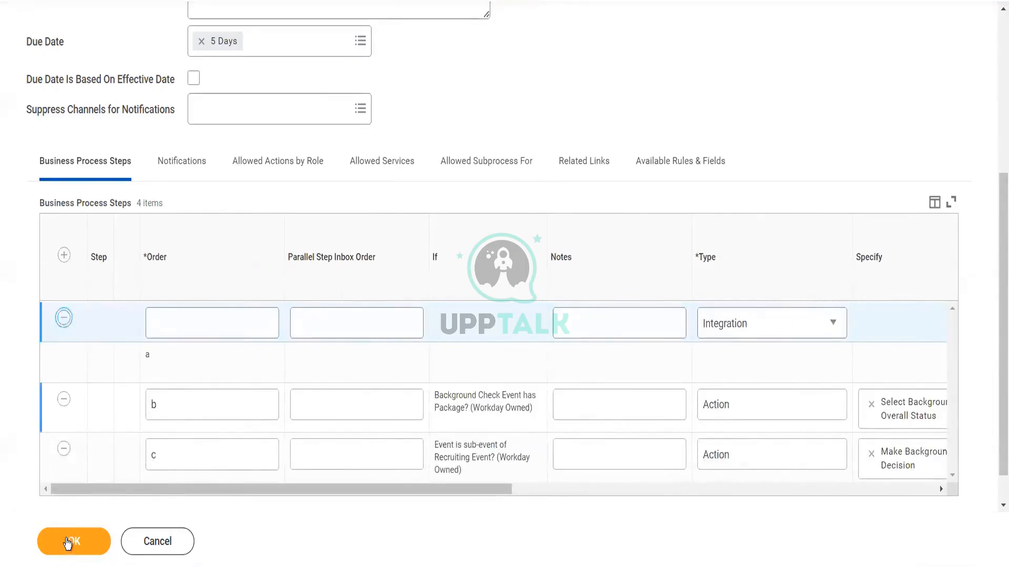
left_click(67, 539)
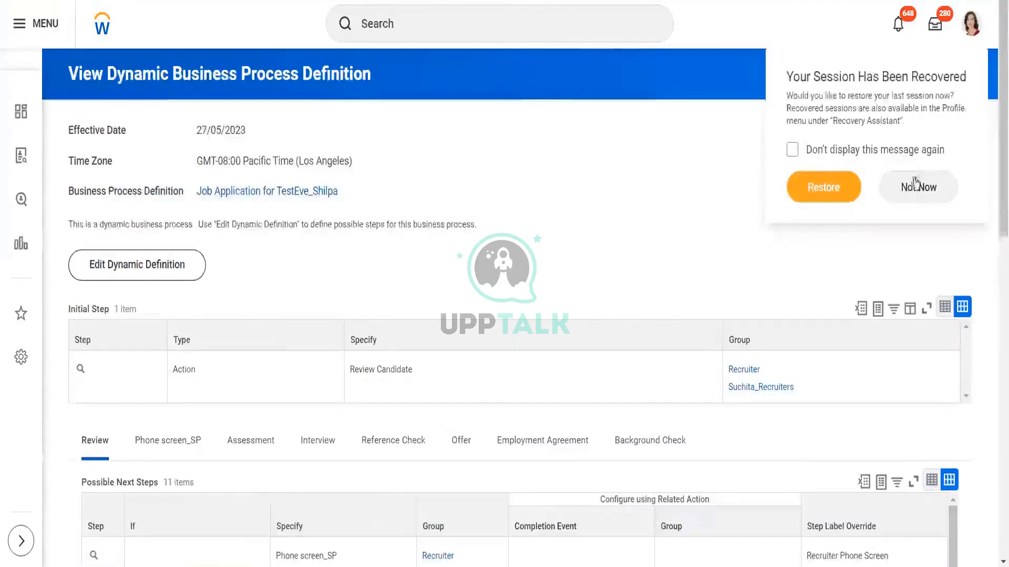
Step: Decline restoring the recovered session
left_click(914, 190)
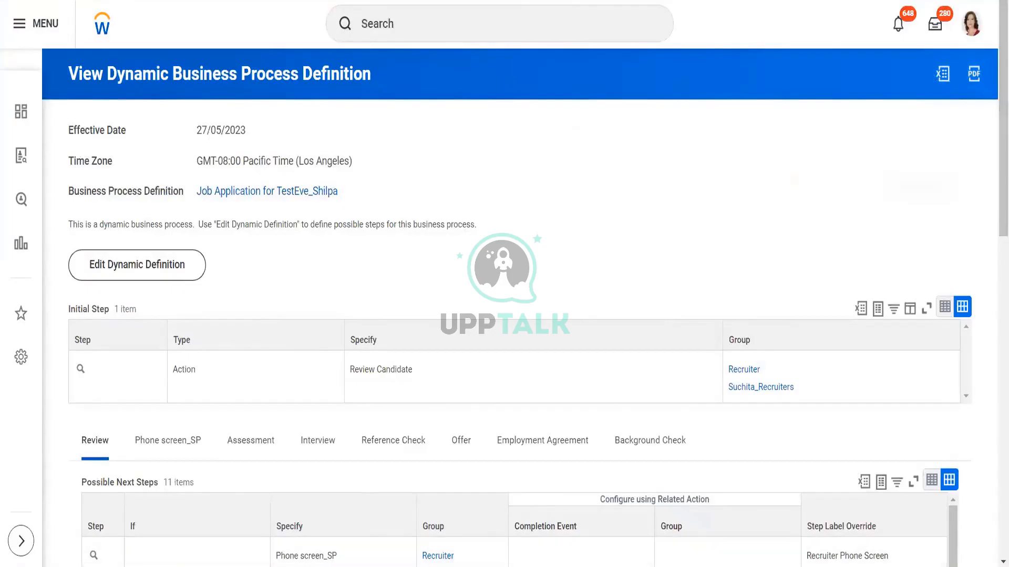
left_click(966, 566)
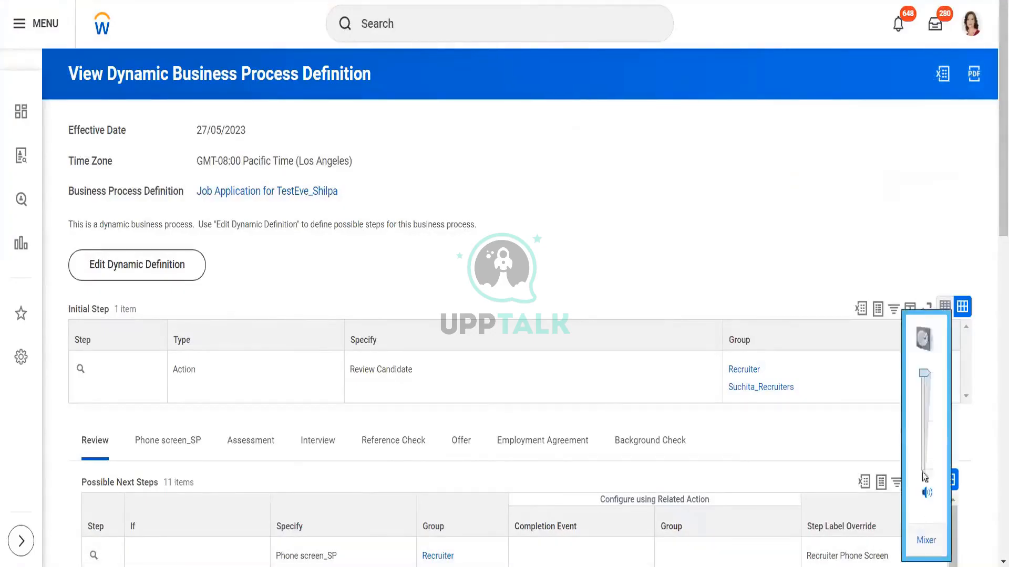
left_click(828, 234)
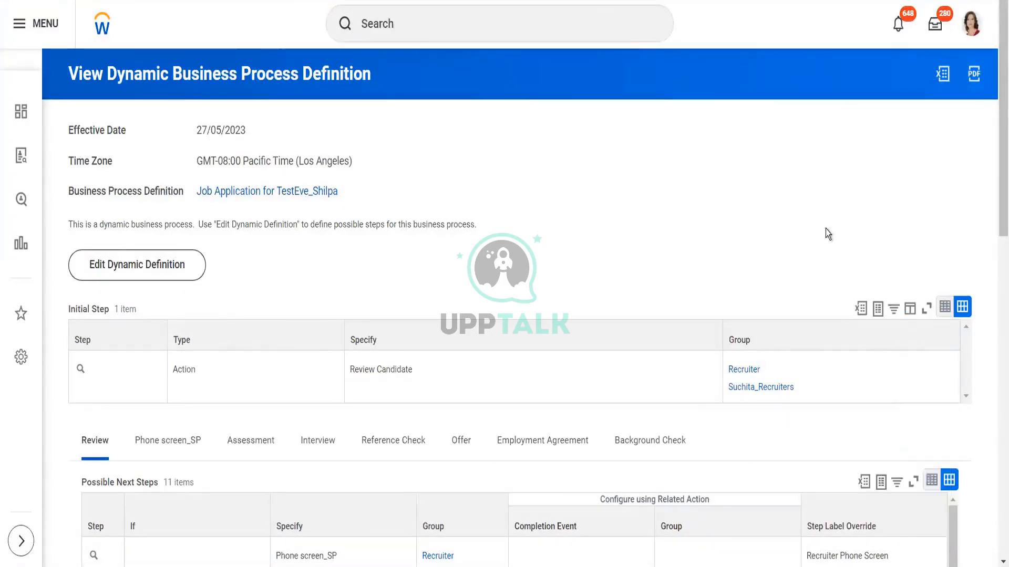